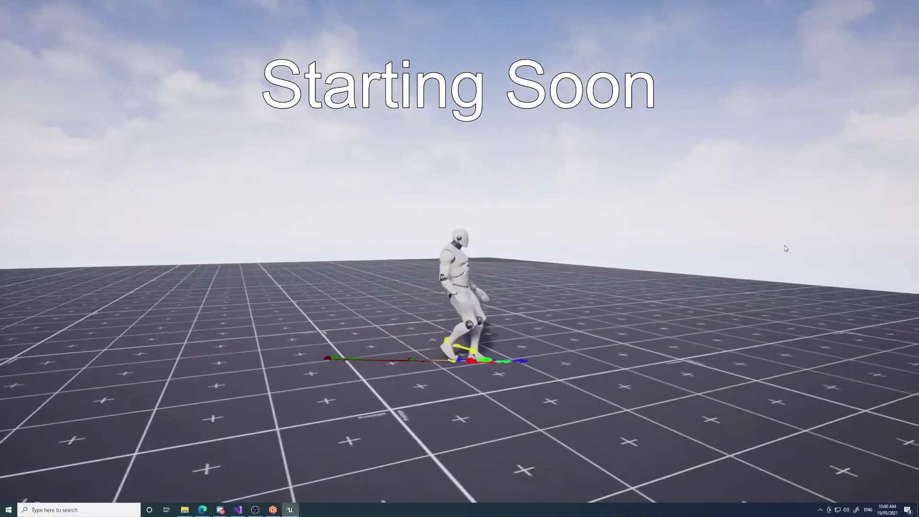
Step: Run the mannequin around the level in several directions to examine its motion matching locomotion and trajectory debug lines
{"action": "key", "text": "alt+Tab"}
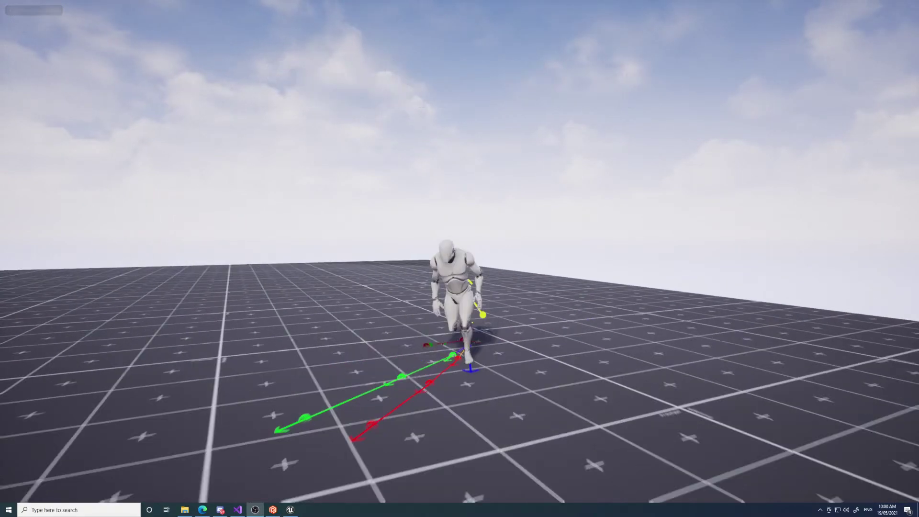
{"action": "key", "text": "alt+Tab"}
{"action": "key", "text": "a"}
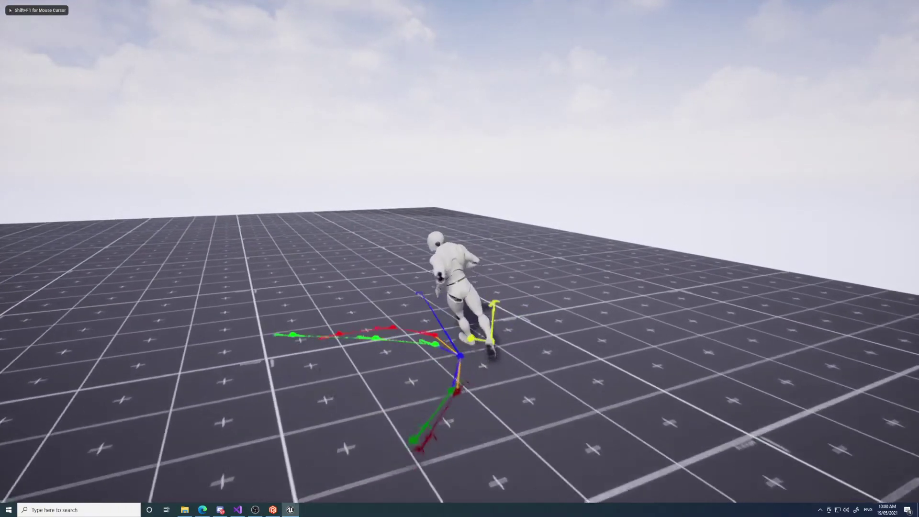
{"action": "key", "text": "d"}
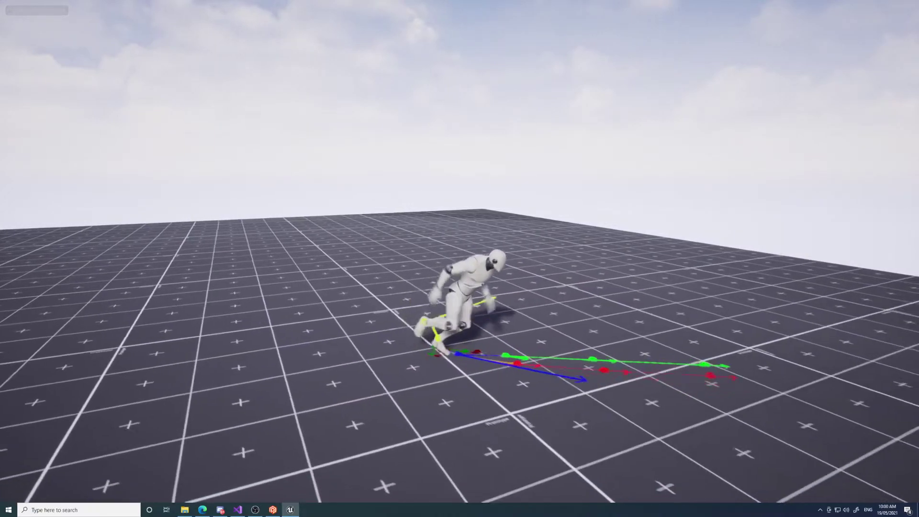
{"action": "key", "text": "a"}
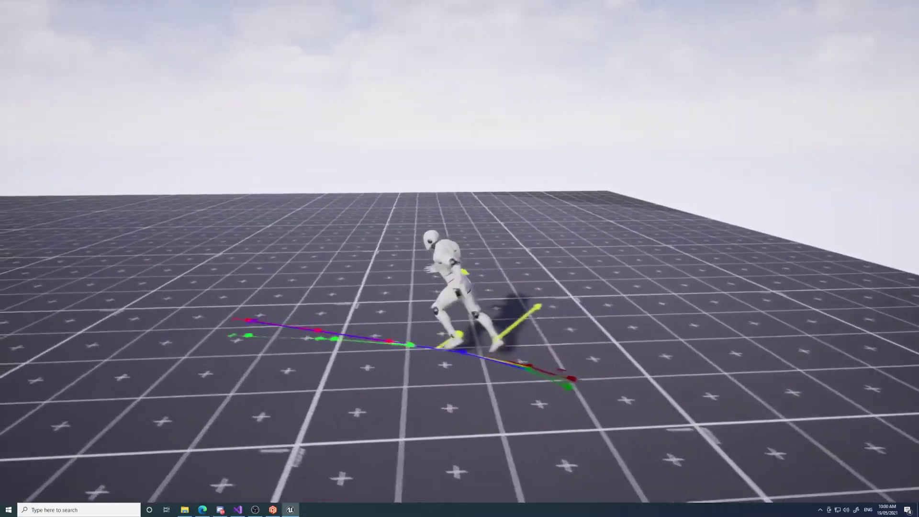
{"action": "key", "text": "s"}
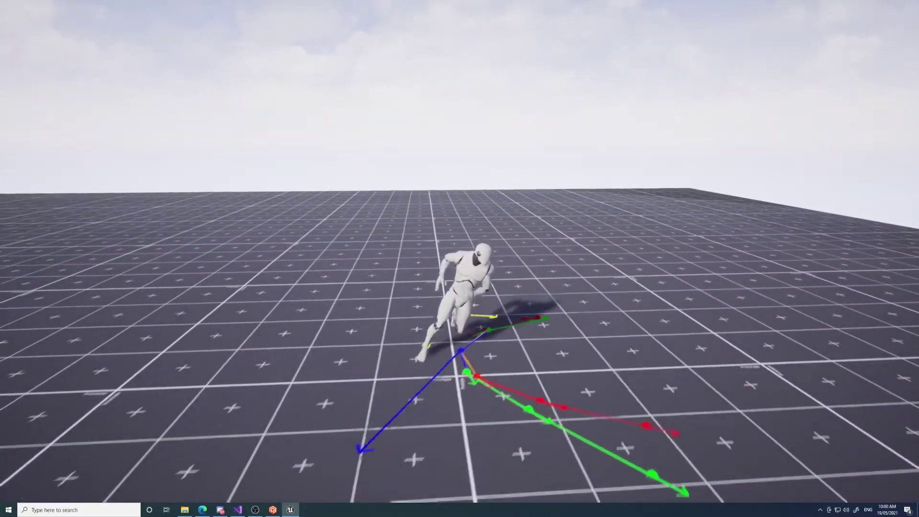
{"action": "key", "text": "w"}
{"action": "key", "text": "s"}
{"action": "key", "text": "a"}
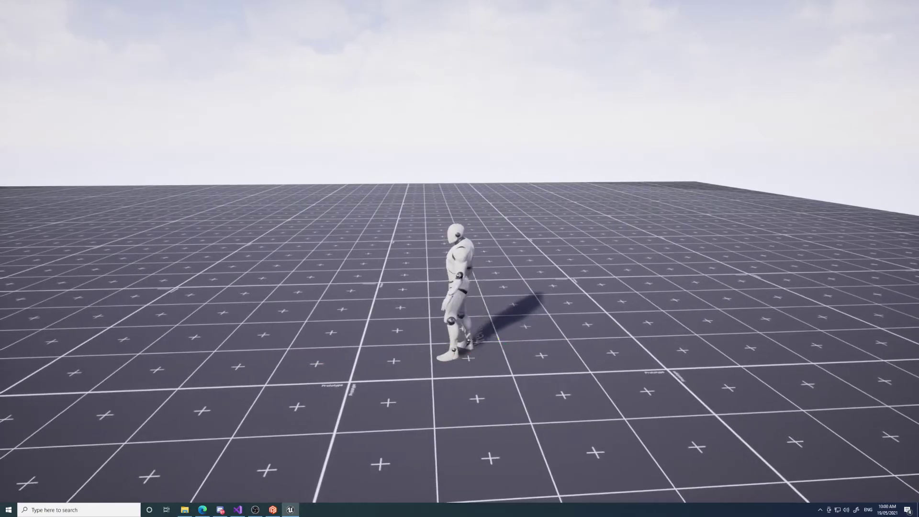
{"action": "key", "text": "d"}
{"action": "key", "text": "s"}
{"action": "key", "text": "d"}
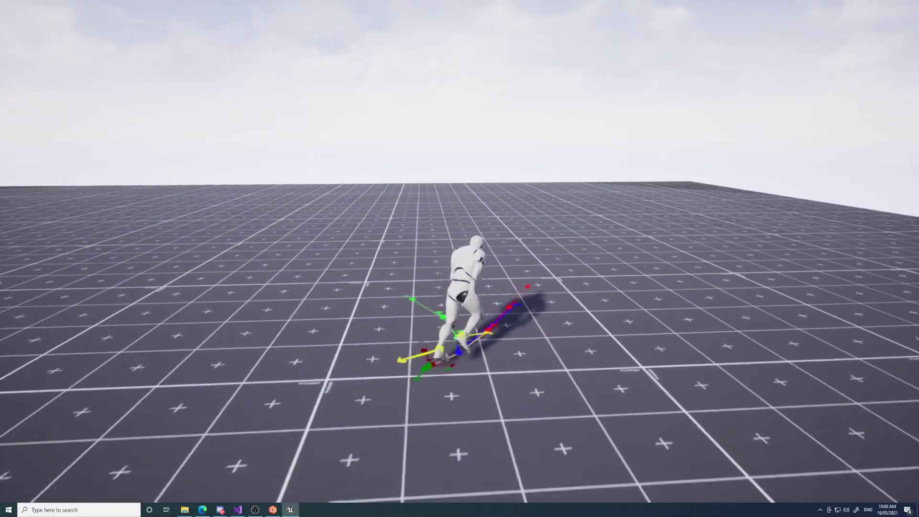
Step: End the play session and restore the full editor layout from the immersive viewport
{"action": "key", "text": "Escape"}
{"action": "left_click", "coordinate": [530, 220]}
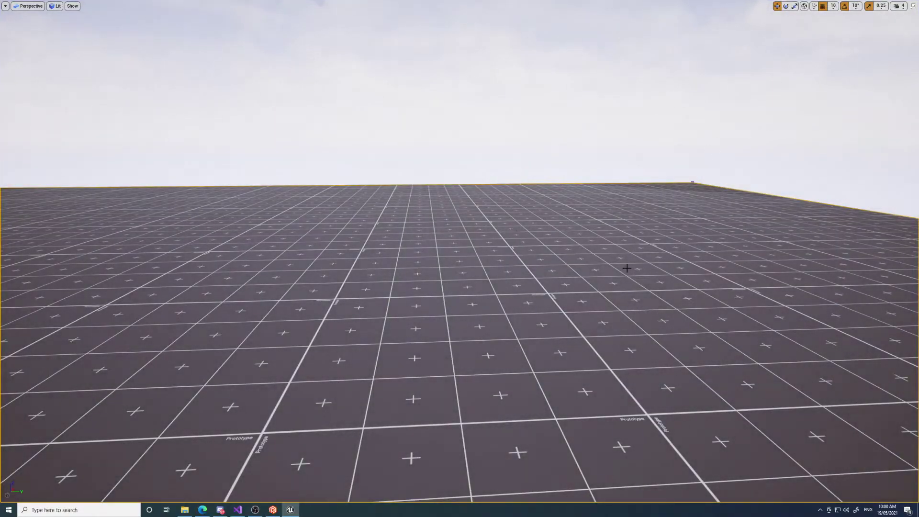
{"action": "key", "text": "F11"}
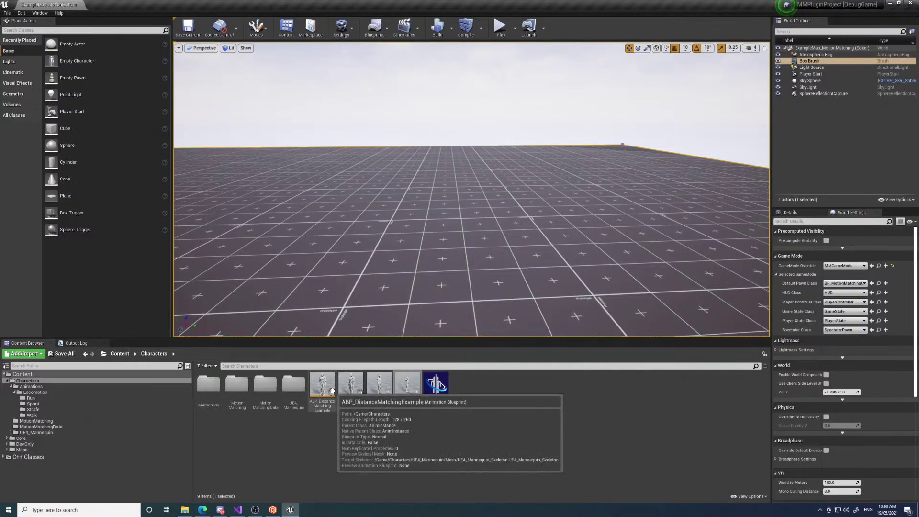
Step: Disable Debug Random Input on the TrajectoryGenerator component of BP_MotionMatchingCharacter, then compile, save and close the blueprint
{"action": "left_click", "coordinate": [349, 437]}
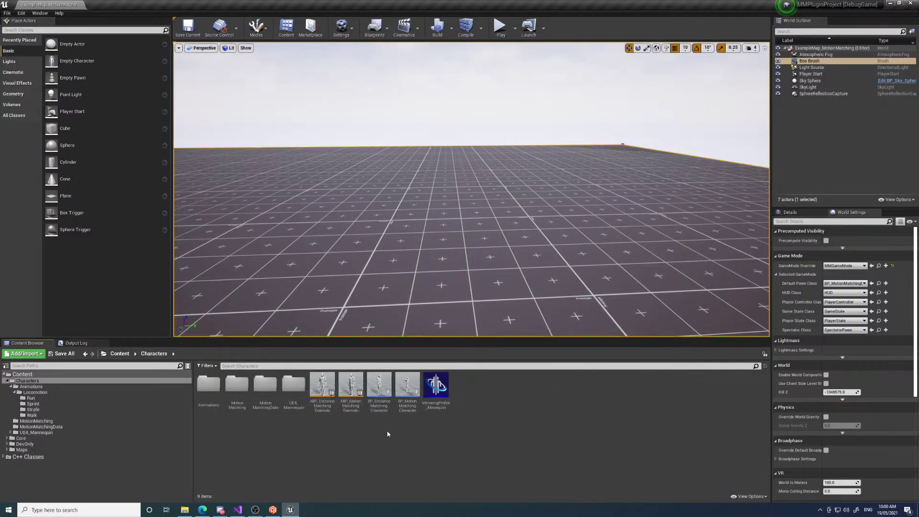
{"action": "mouse_move", "coordinate": [351, 404]}
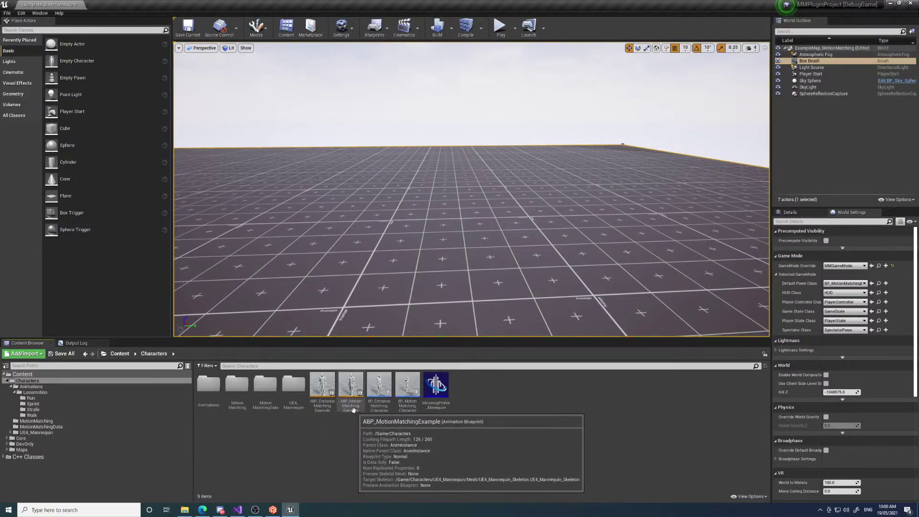
{"action": "double_click", "coordinate": [407, 393]}
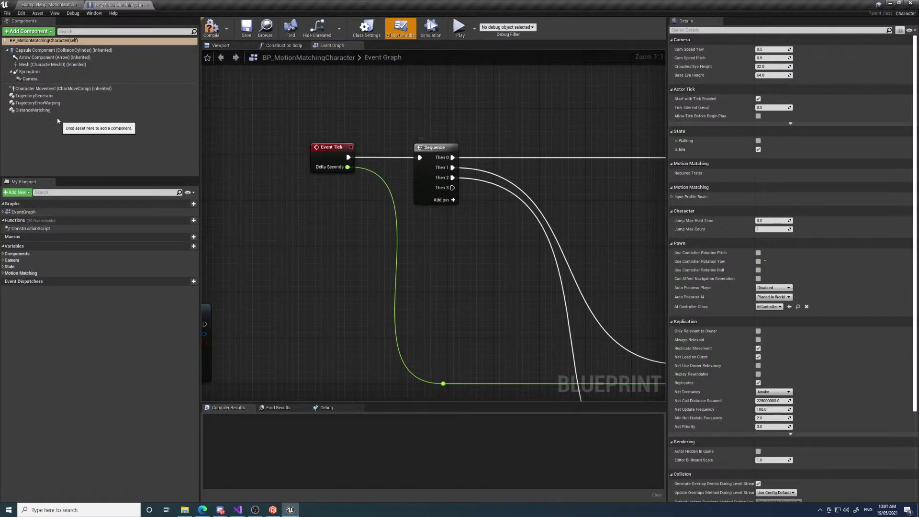
{"action": "left_click", "coordinate": [41, 96]}
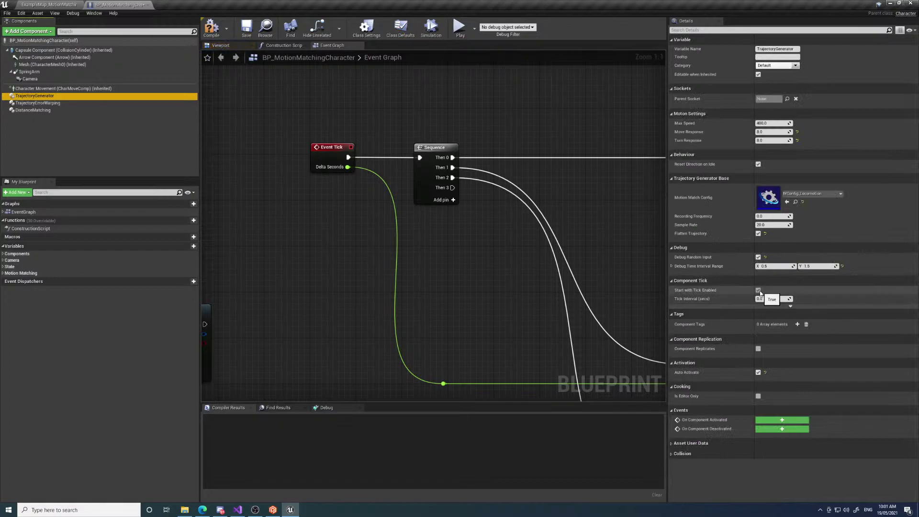
{"action": "left_click", "coordinate": [759, 258]}
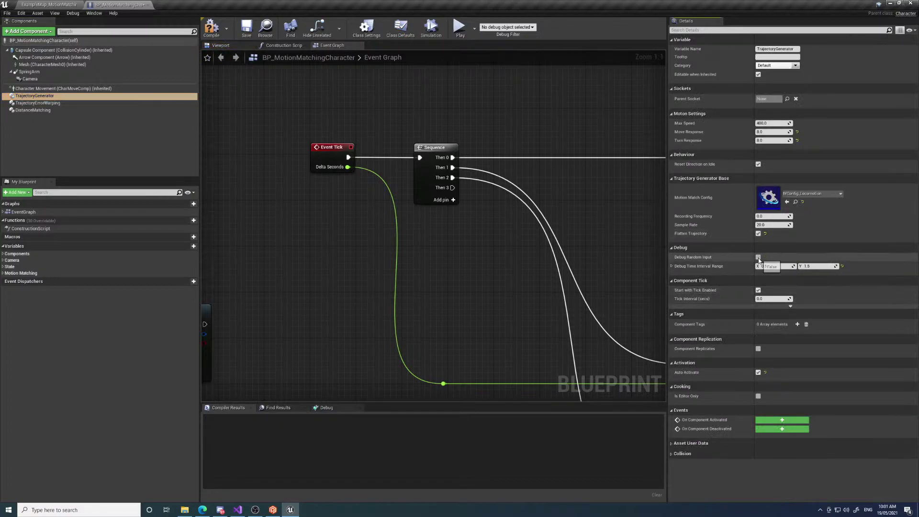
{"action": "left_click", "coordinate": [211, 27]}
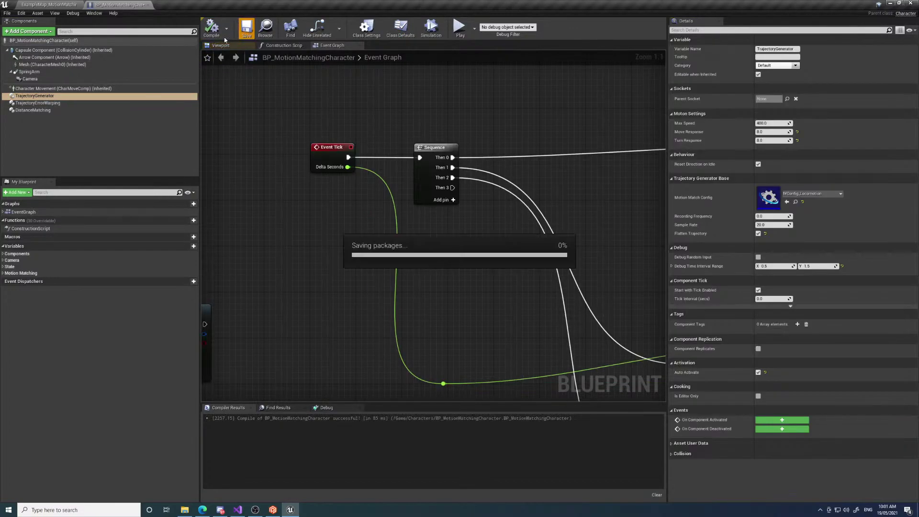
{"action": "left_click", "coordinate": [148, 6]}
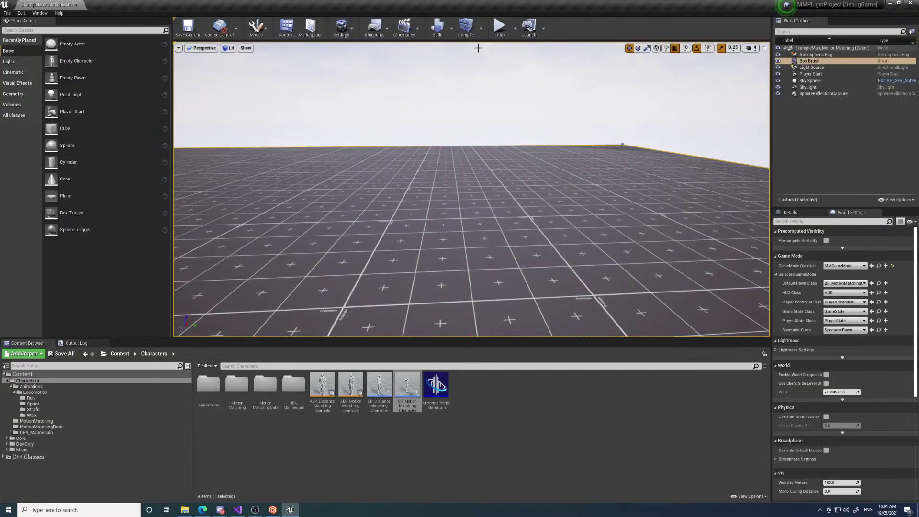
Step: Play the level to check the character's movement without random input, then end the session
{"action": "left_click", "coordinate": [500, 29]}
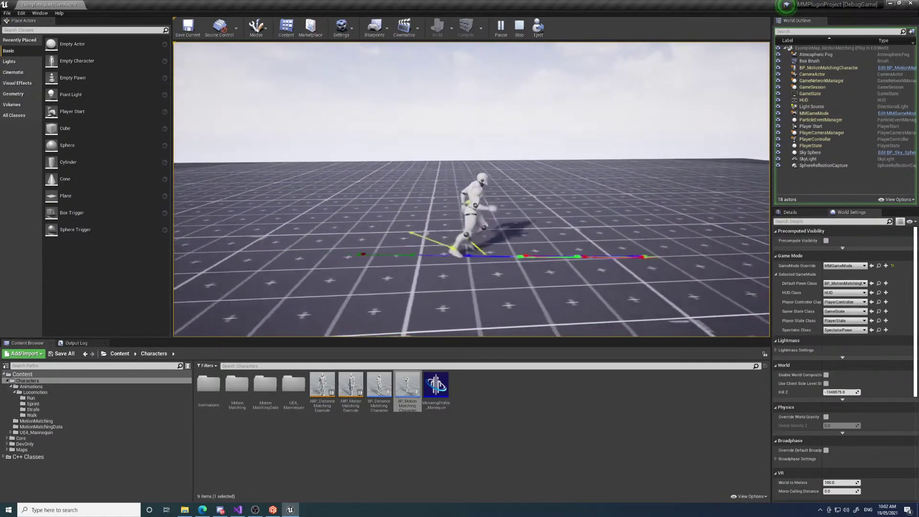
{"action": "key", "text": "Escape"}
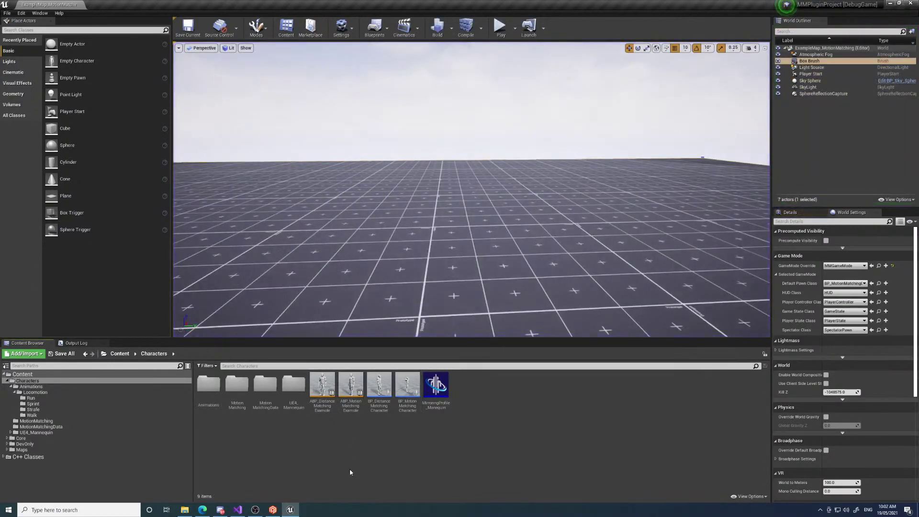
Step: Look through the Animations, Locomotion and MotionMatching folders under Characters to review the animation and motion data assets
{"action": "left_click", "coordinate": [38, 386]}
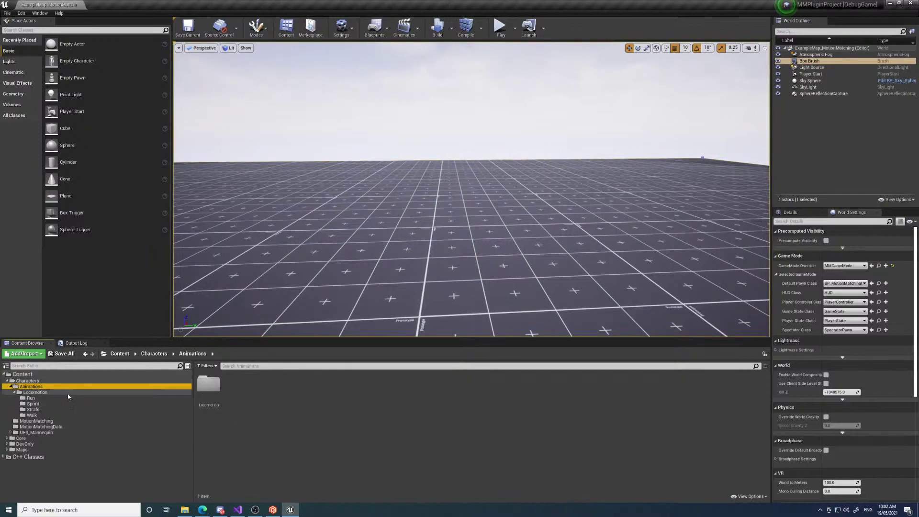
{"action": "double_click", "coordinate": [208, 386]}
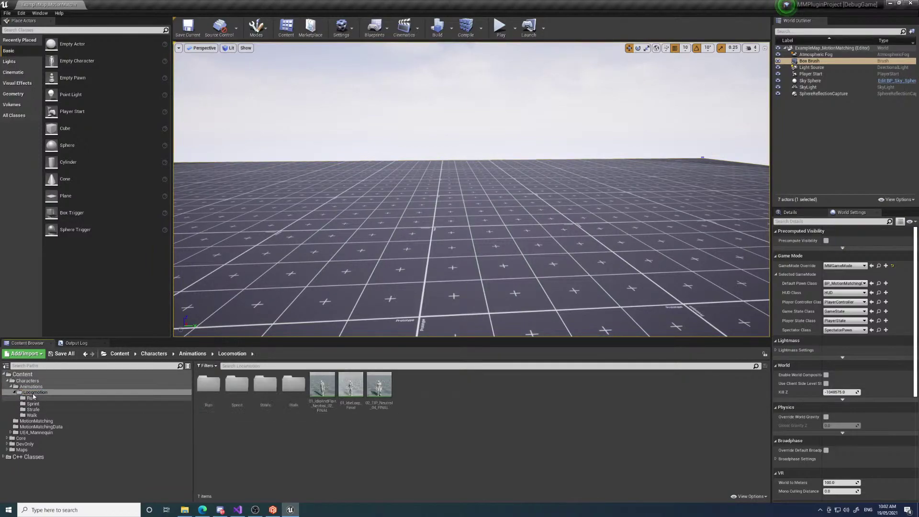
{"action": "left_click", "coordinate": [28, 381]}
{"action": "left_click", "coordinate": [33, 387]}
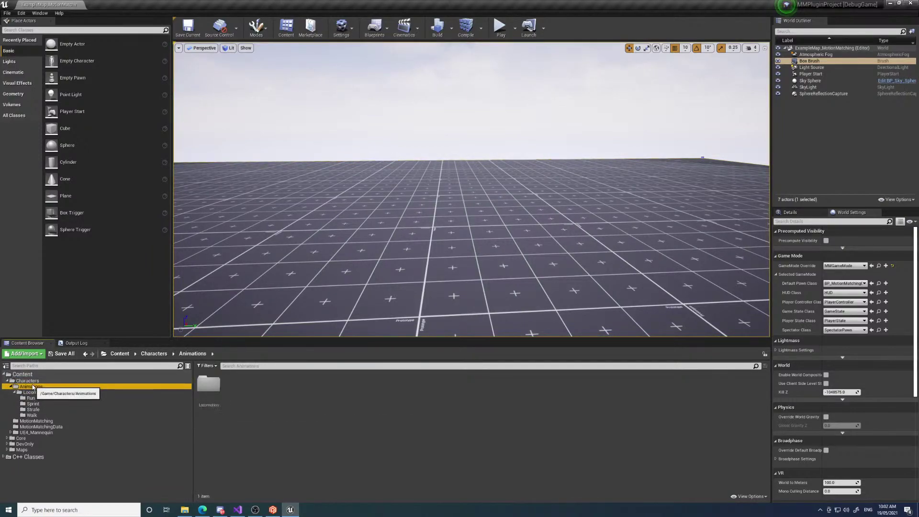
{"action": "left_click", "coordinate": [34, 381]}
{"action": "left_click", "coordinate": [306, 437]}
{"action": "double_click", "coordinate": [243, 397]}
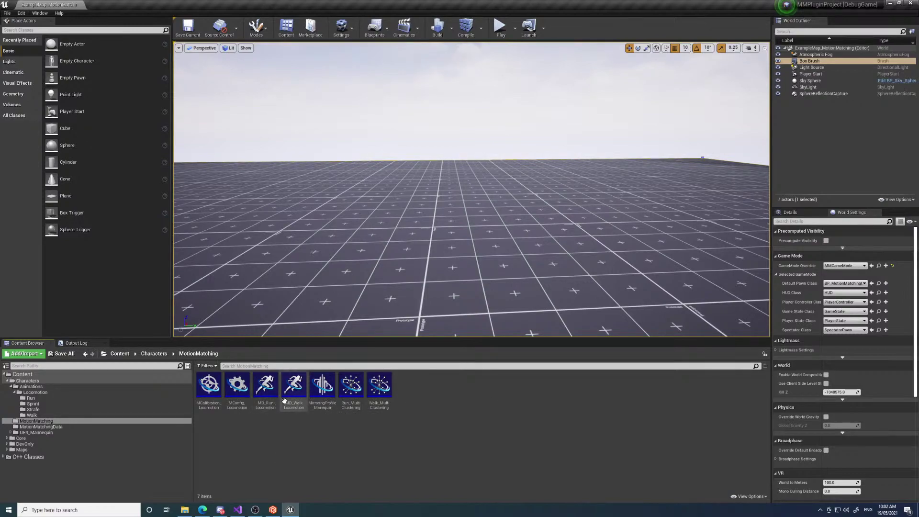
{"action": "mouse_move", "coordinate": [290, 406]}
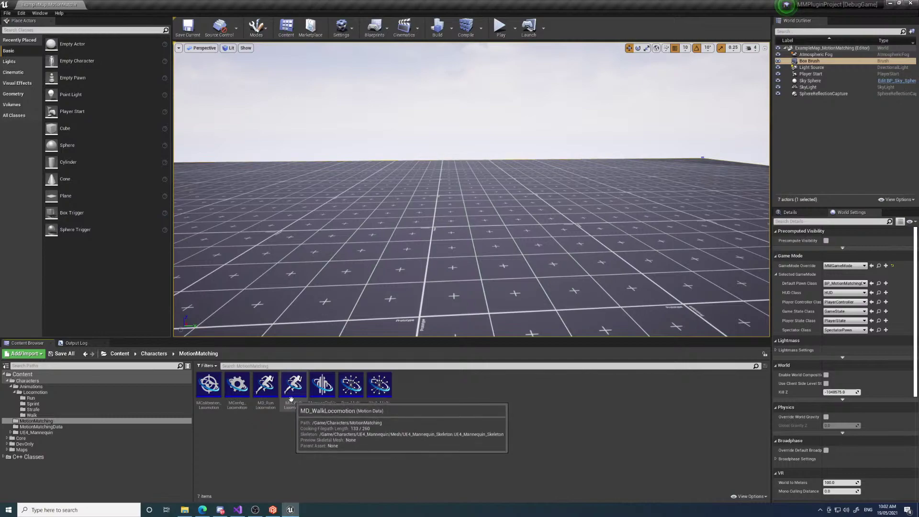
Step: Open the ABP_MotionMatchingExample animation blueprint from the Characters folder and view its Locomotion state machine
{"action": "left_click", "coordinate": [50, 381]}
{"action": "left_click", "coordinate": [48, 385]}
{"action": "left_click", "coordinate": [48, 381]}
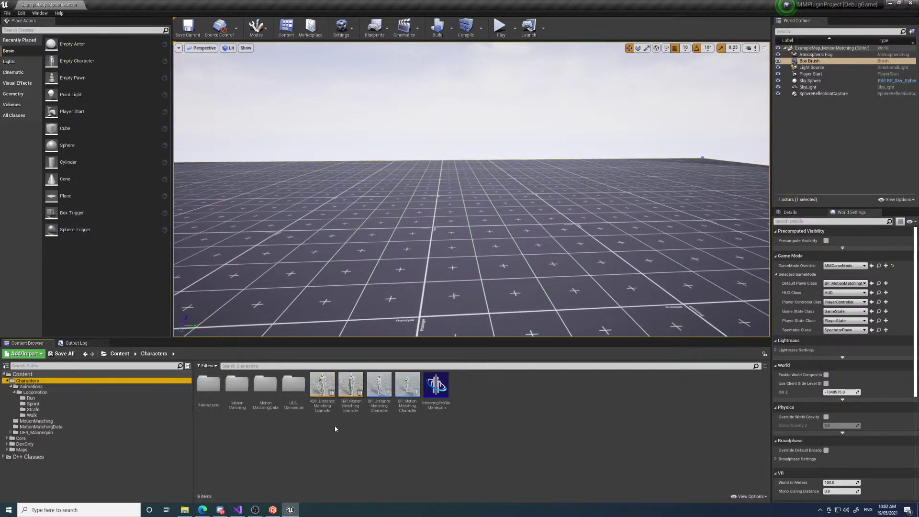
{"action": "double_click", "coordinate": [358, 388]}
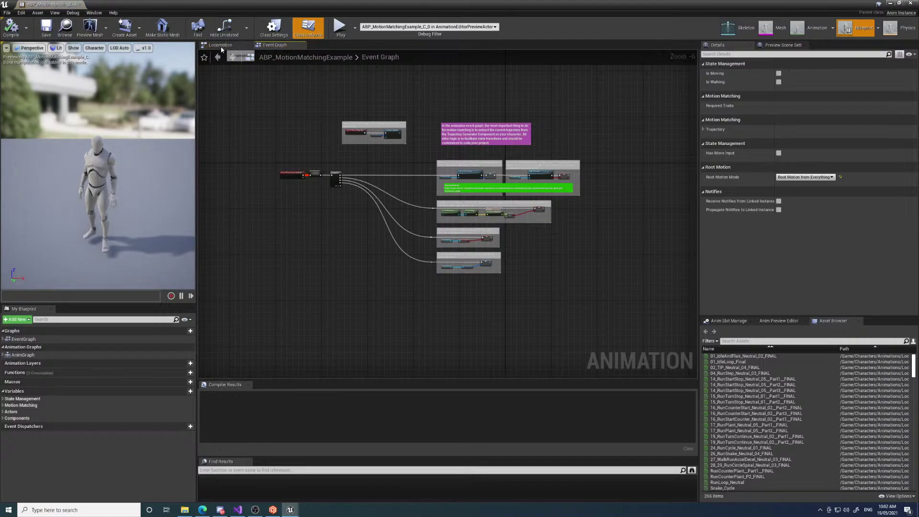
{"action": "left_click", "coordinate": [222, 48]}
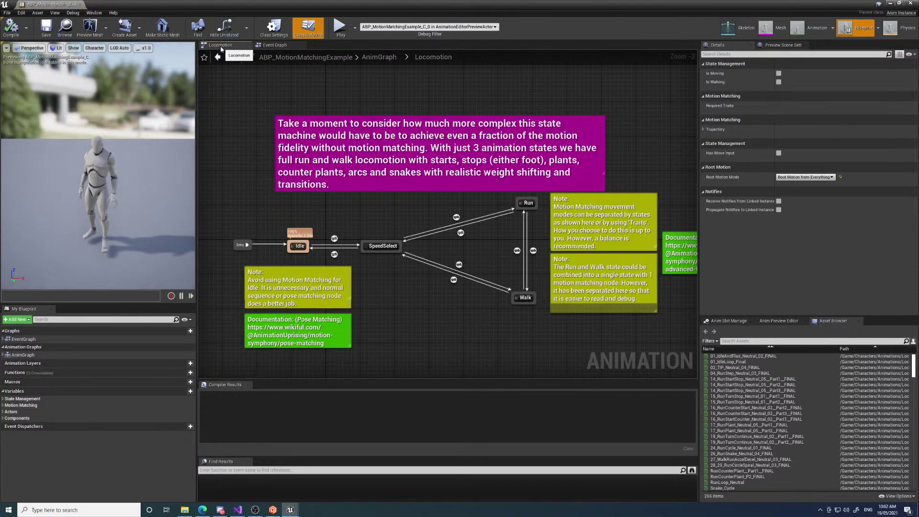
{"action": "left_click", "coordinate": [289, 281]}
{"action": "right_click_drag", "start_coordinate": [485, 282], "coordinate": [396, 256]}
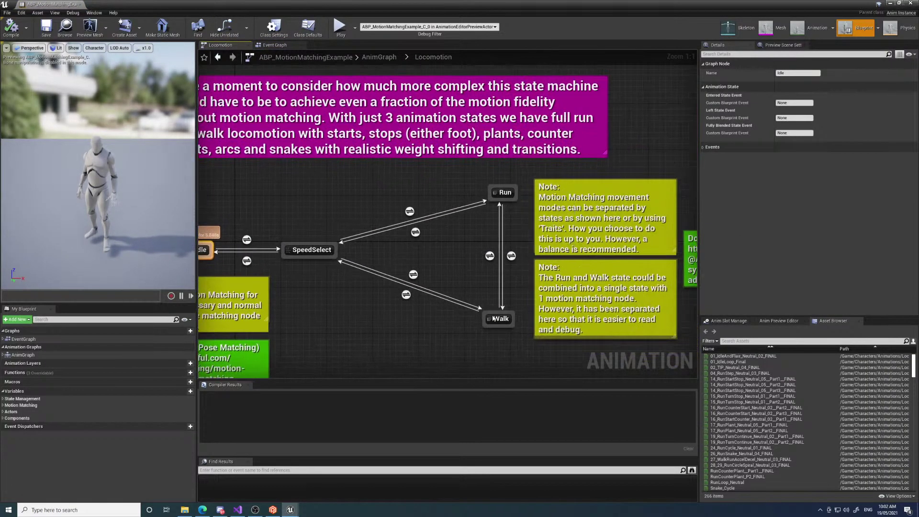
Step: Inspect the Motion Matching node inside the Run state and the Walk state, returning to the Locomotion state machine after each
{"action": "double_click", "coordinate": [502, 192]}
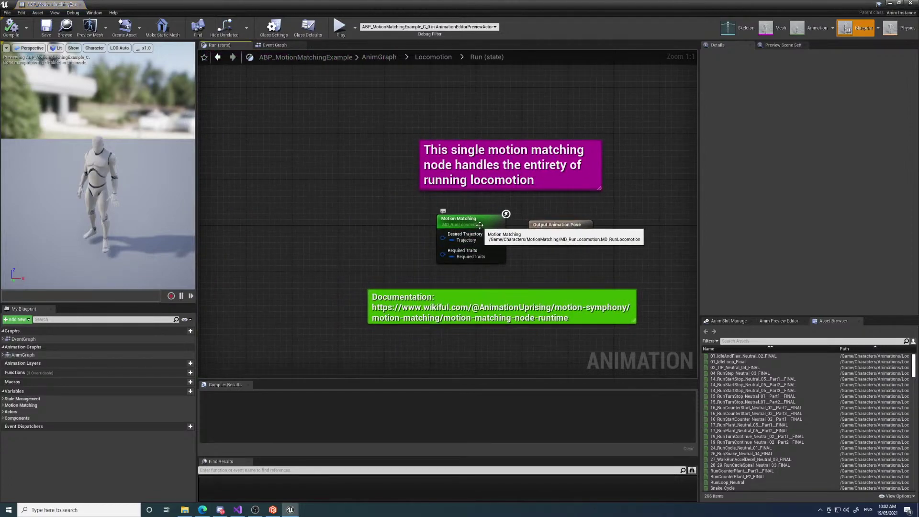
{"action": "left_click", "coordinate": [480, 225]}
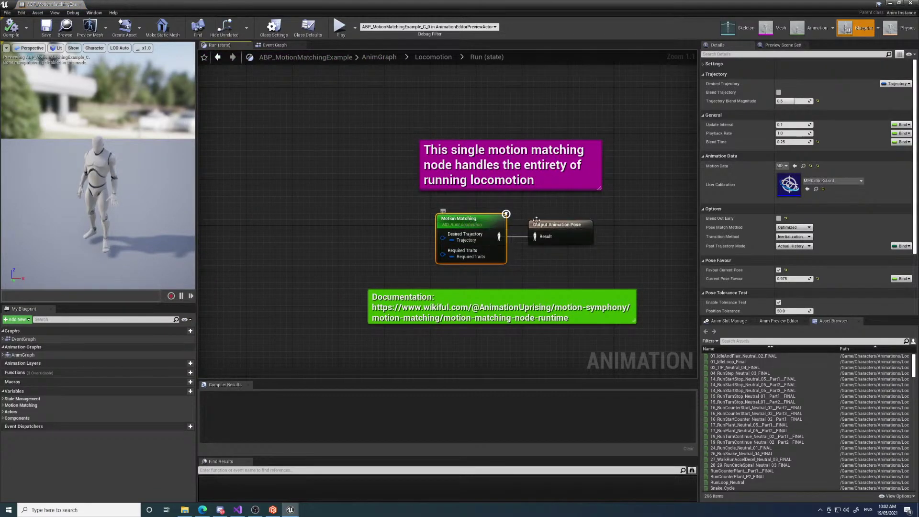
{"action": "left_click", "coordinate": [433, 57]}
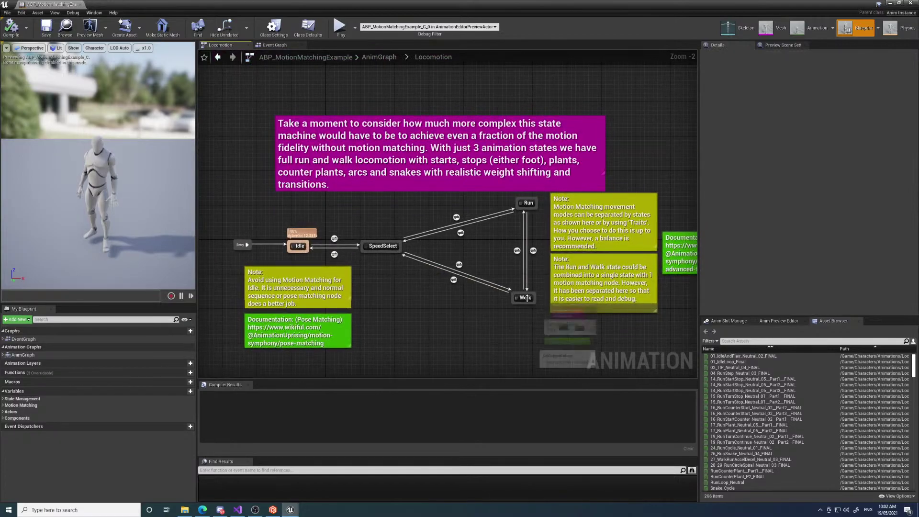
{"action": "double_click", "coordinate": [526, 298]}
{"action": "left_click", "coordinate": [471, 229]}
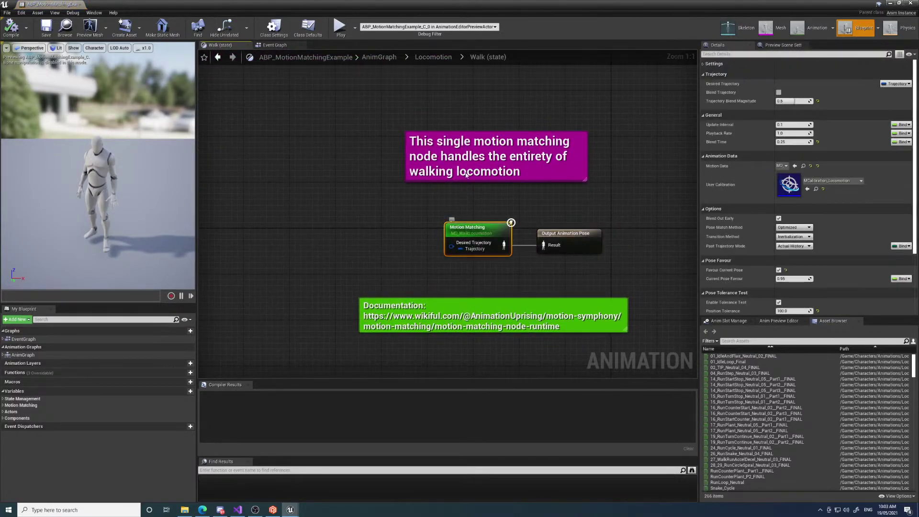
{"action": "left_click", "coordinate": [433, 57]}
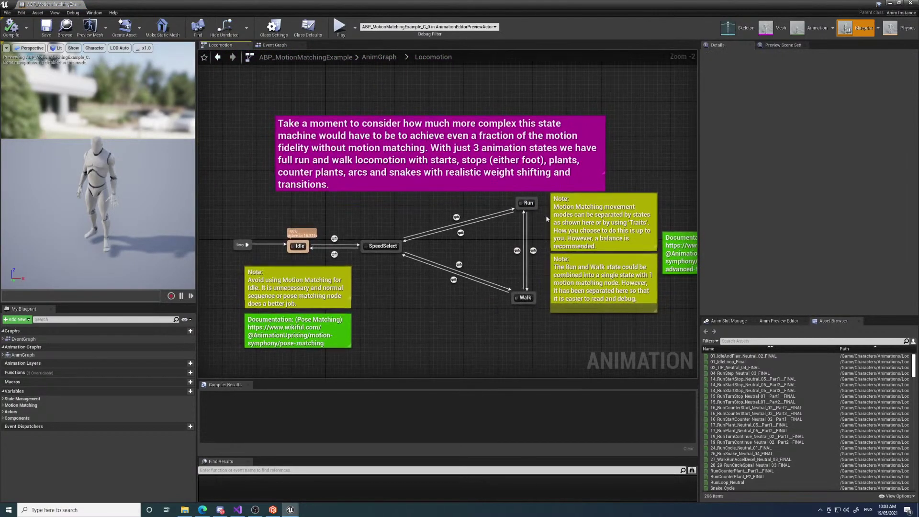
{"action": "left_click_drag", "start_coordinate": [535, 224], "coordinate": [495, 196]}
{"action": "left_click", "coordinate": [547, 314]}
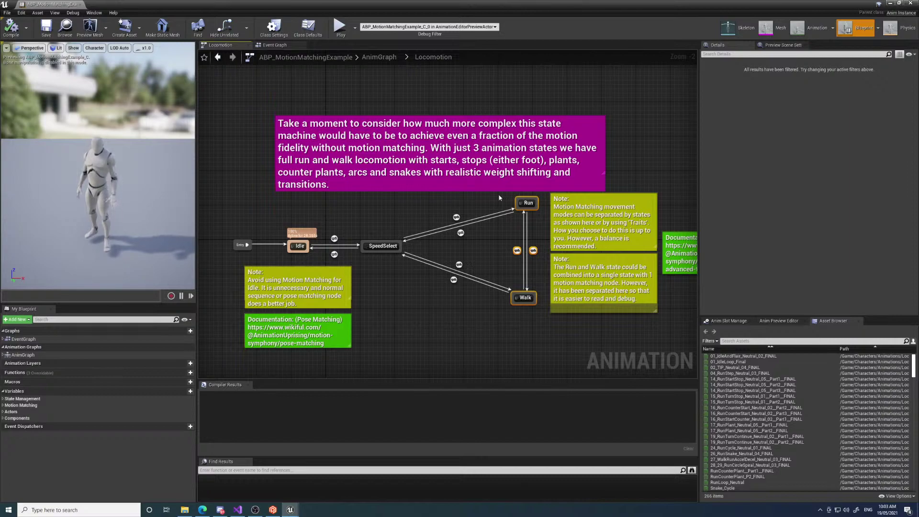
Step: Open the Idle state and examine its 01_IdleLoop_Final pose matching node
{"action": "left_click", "coordinate": [298, 247]}
{"action": "double_click", "coordinate": [298, 247]}
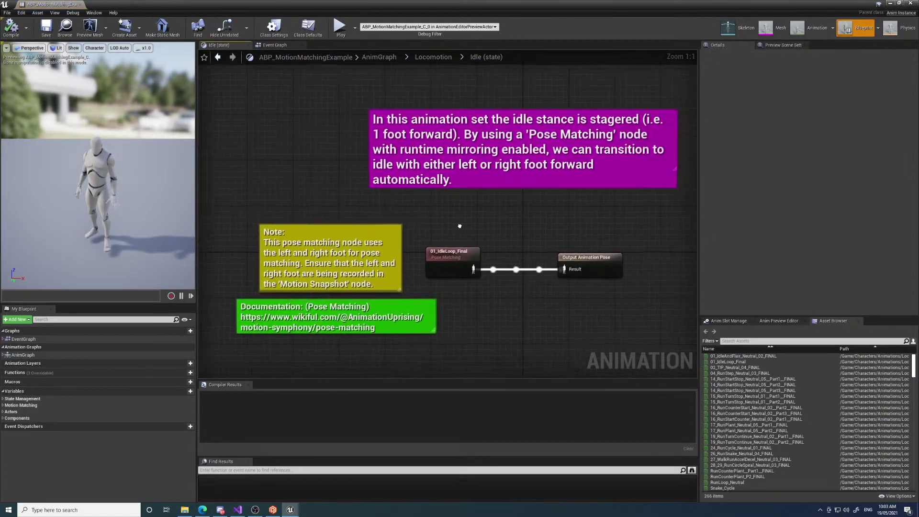
{"action": "right_click_drag", "start_coordinate": [487, 214], "coordinate": [457, 212]}
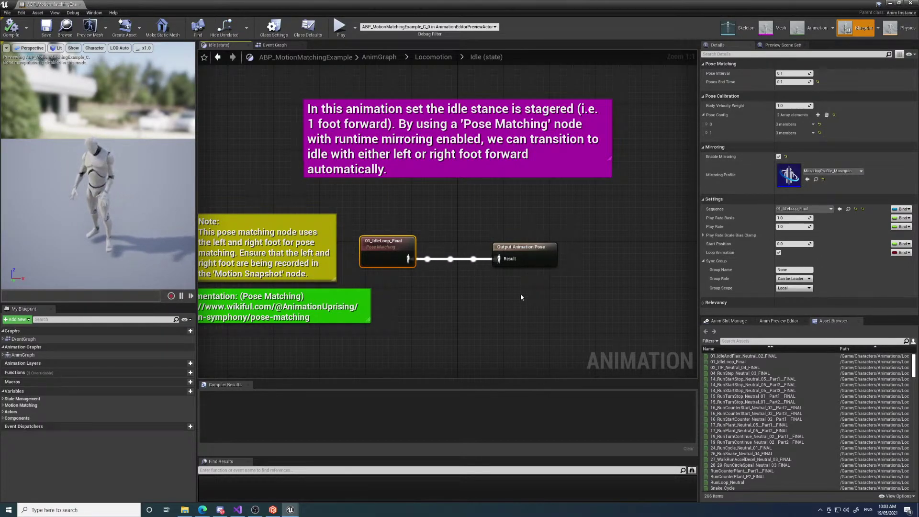
Step: Look over the animation blueprint's Event Graph, then close the animation blueprint
{"action": "left_click", "coordinate": [280, 61]}
{"action": "left_click", "coordinate": [275, 45]}
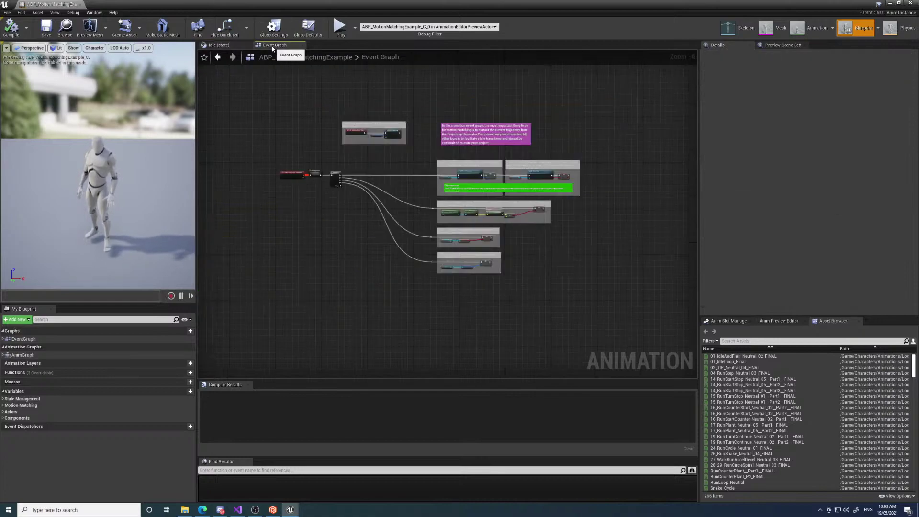
{"action": "left_click", "coordinate": [221, 45]}
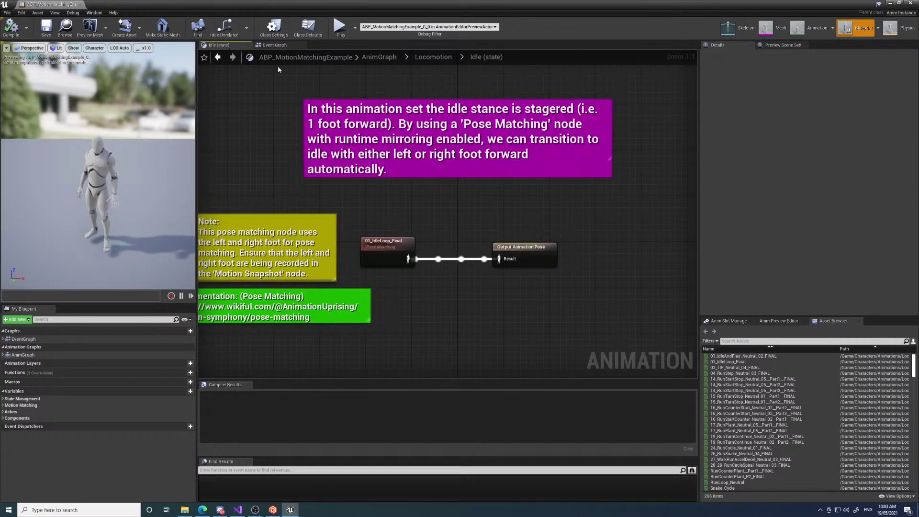
{"action": "left_click", "coordinate": [79, 5]}
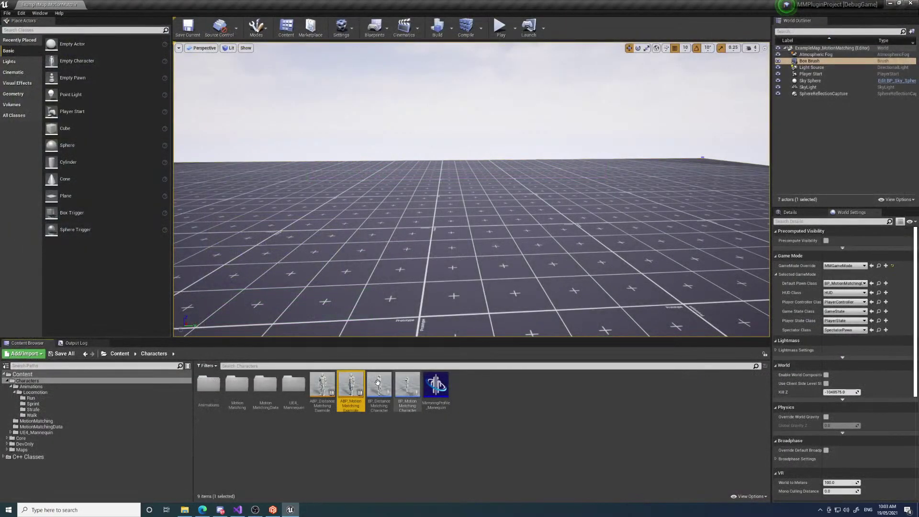
Step: Play the level, run the character in changing directions to test the motion matching locomotion, and end the play session
{"action": "left_click", "coordinate": [499, 29]}
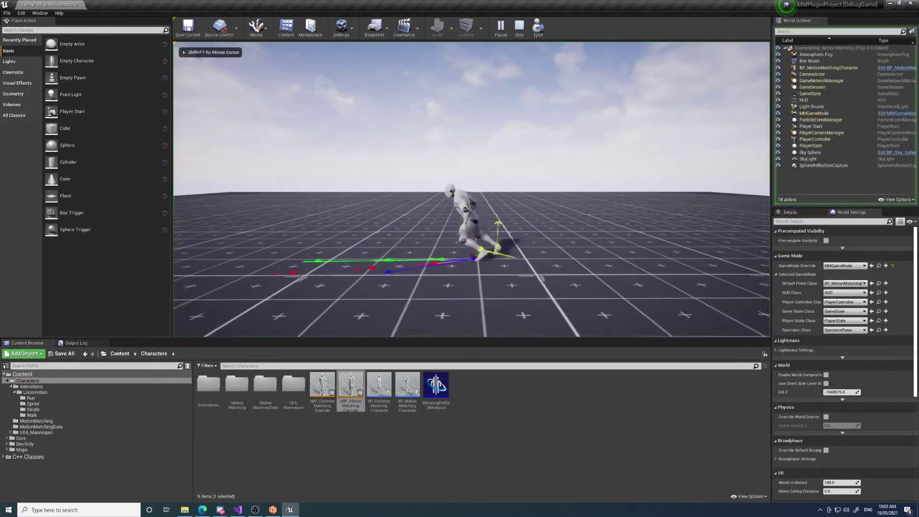
{"action": "key", "text": "w"}
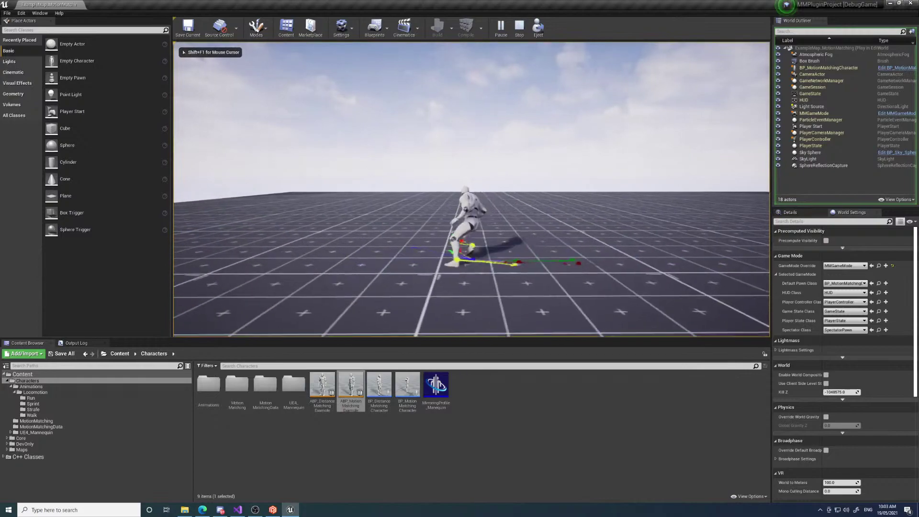
{"action": "key", "text": "d"}
{"action": "key", "text": "d"}
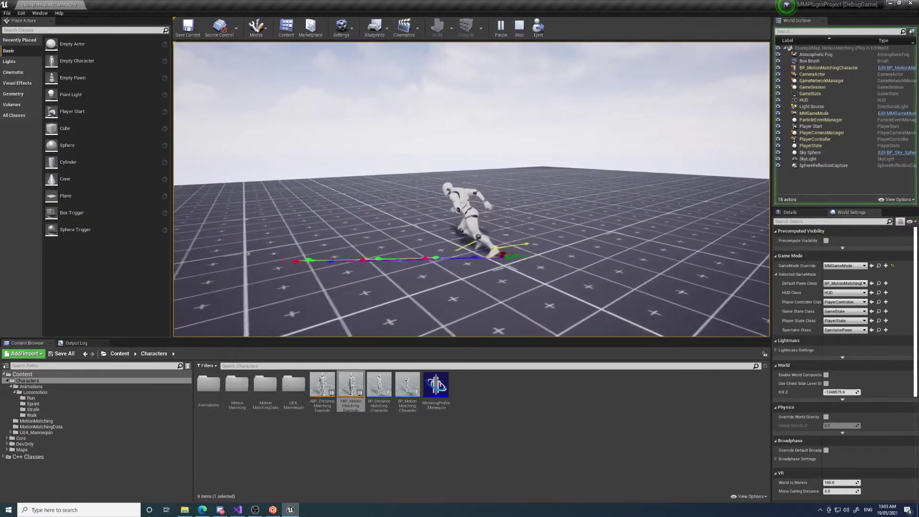
{"action": "key", "text": "s"}
{"action": "key", "text": "d"}
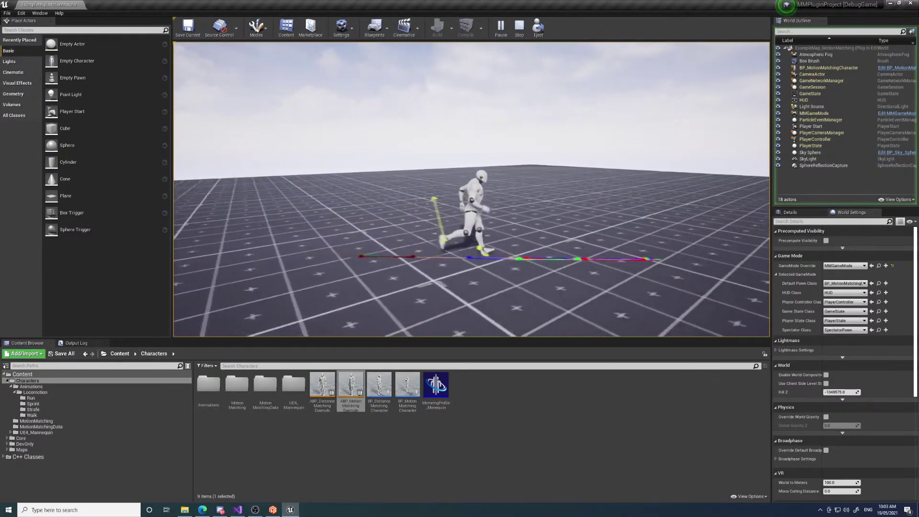
{"action": "key", "text": "a"}
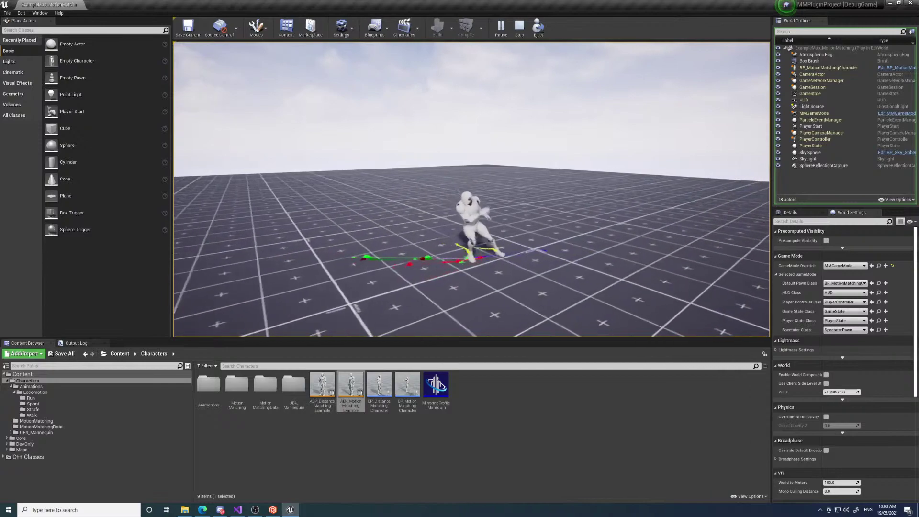
{"action": "key", "text": "w"}
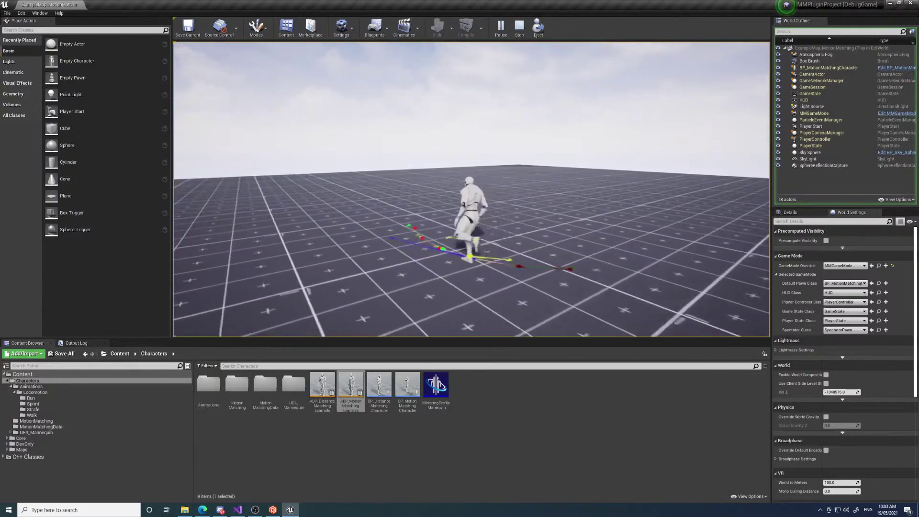
{"action": "key", "text": "a"}
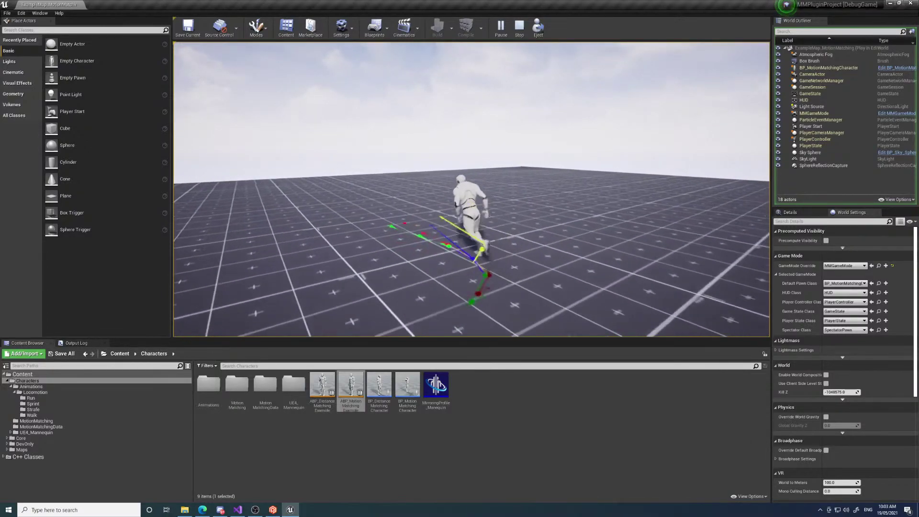
{"action": "key", "text": "s"}
{"action": "key", "text": "a"}
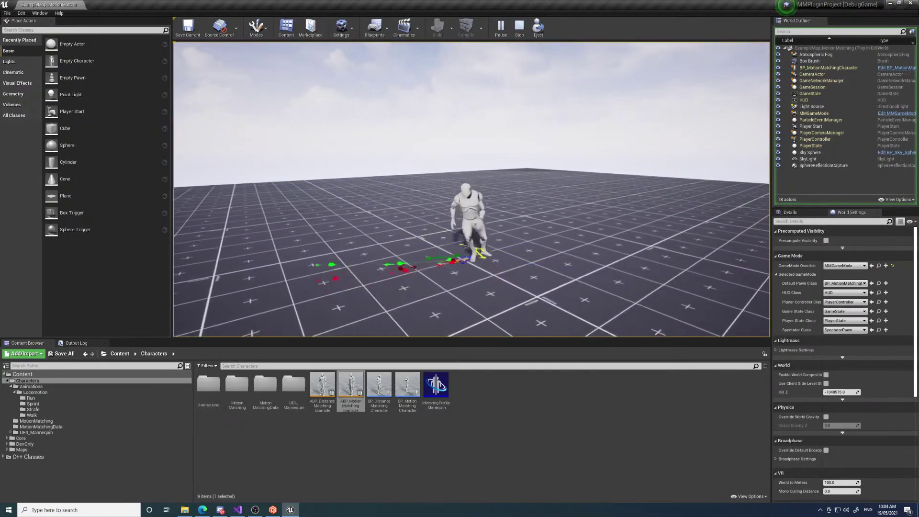
{"action": "key", "text": "d"}
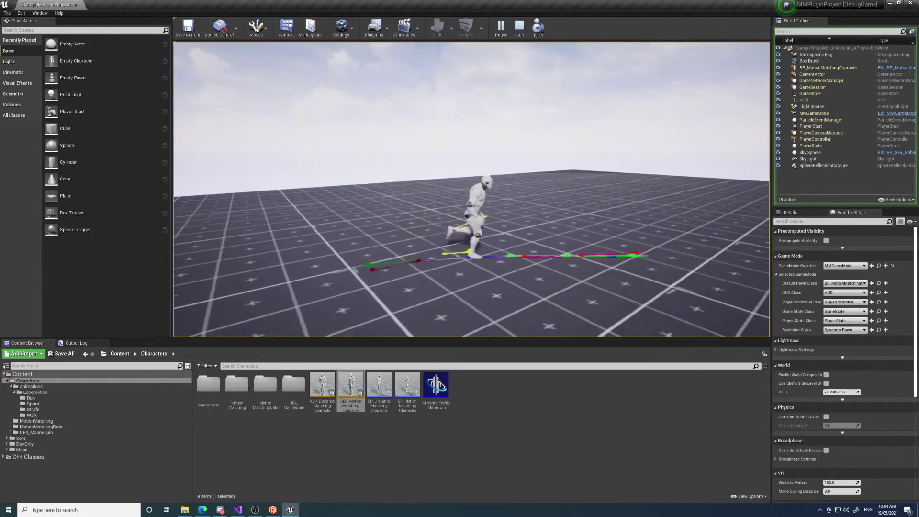
{"action": "key", "text": "a"}
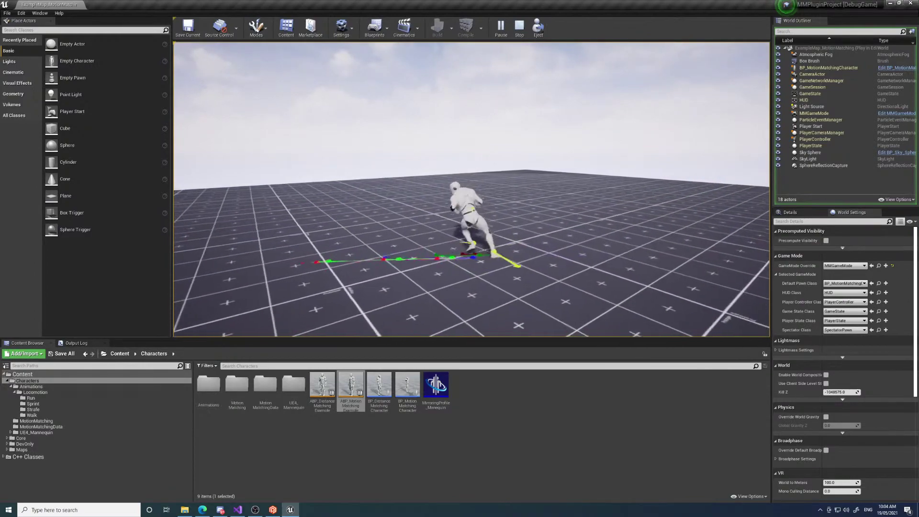
{"action": "key", "text": "s"}
{"action": "key", "text": "d"}
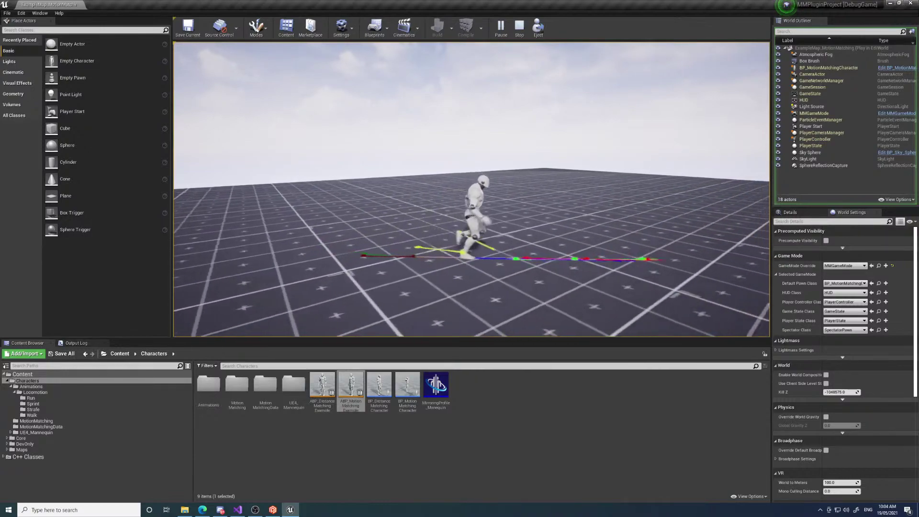
{"action": "key", "text": "w"}
{"action": "key", "text": "a"}
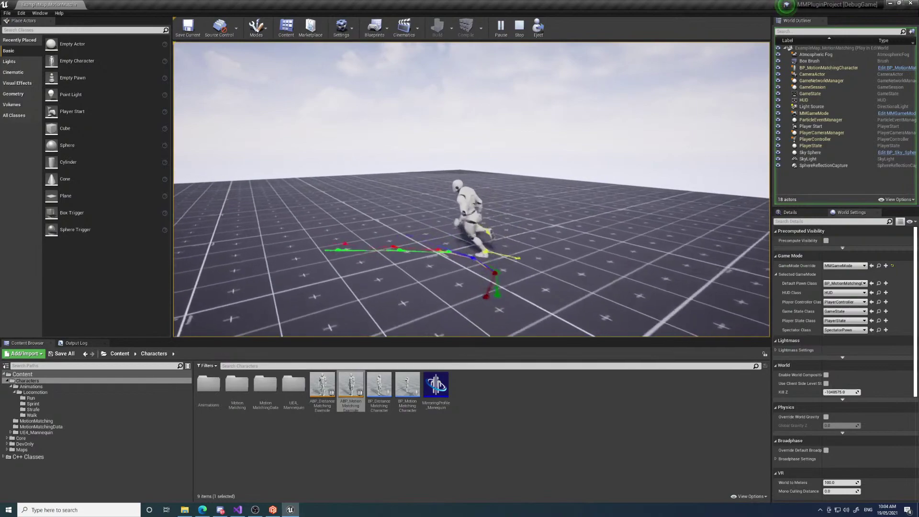
{"action": "key", "text": "Escape"}
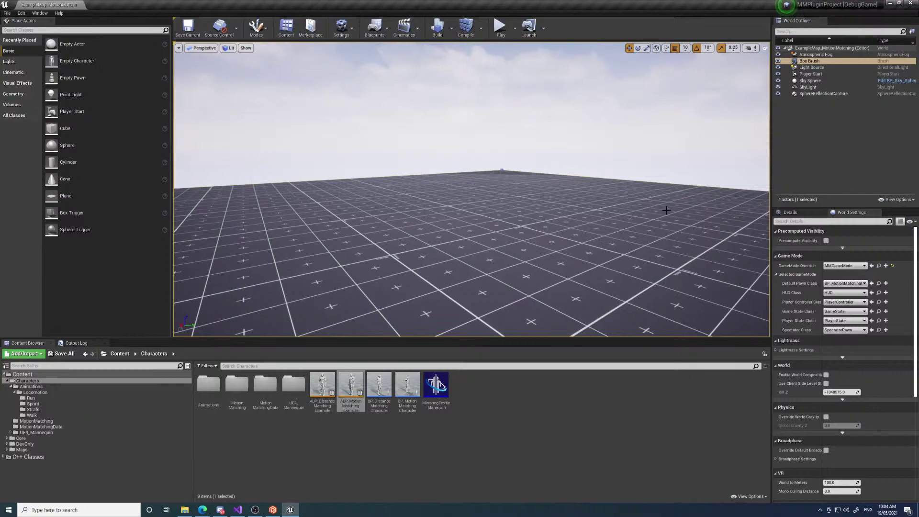
Step: Create a Motion Data asset named MD_StrafeLocomotion in the MotionMatching folder under Characters
{"action": "left_click", "coordinate": [519, 383]}
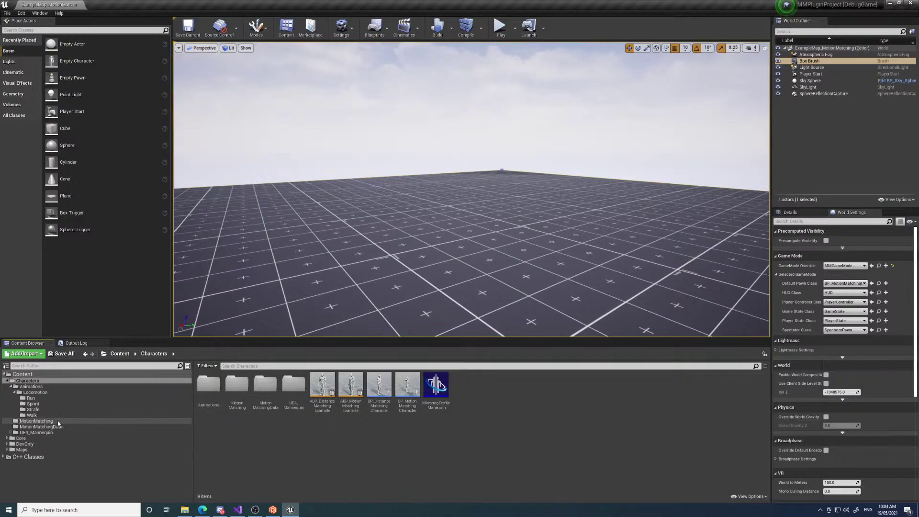
{"action": "left_click", "coordinate": [38, 422]}
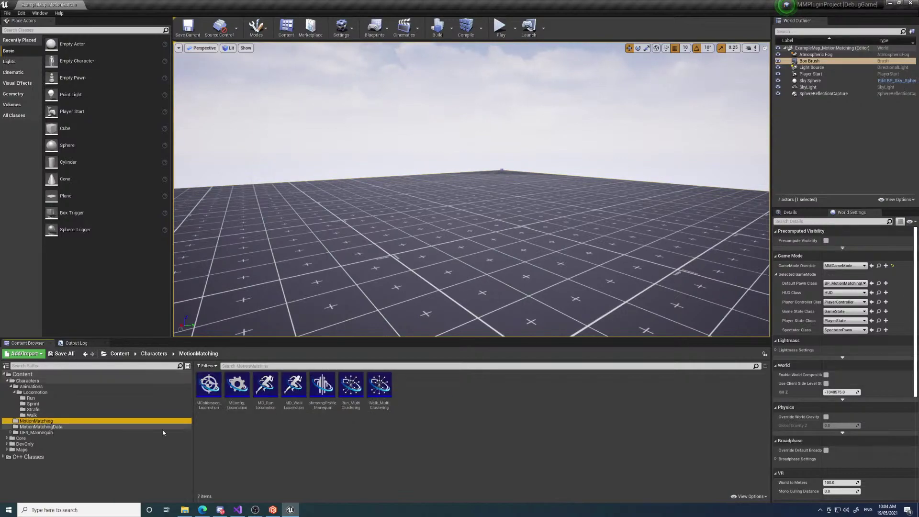
{"action": "right_click", "coordinate": [465, 411]}
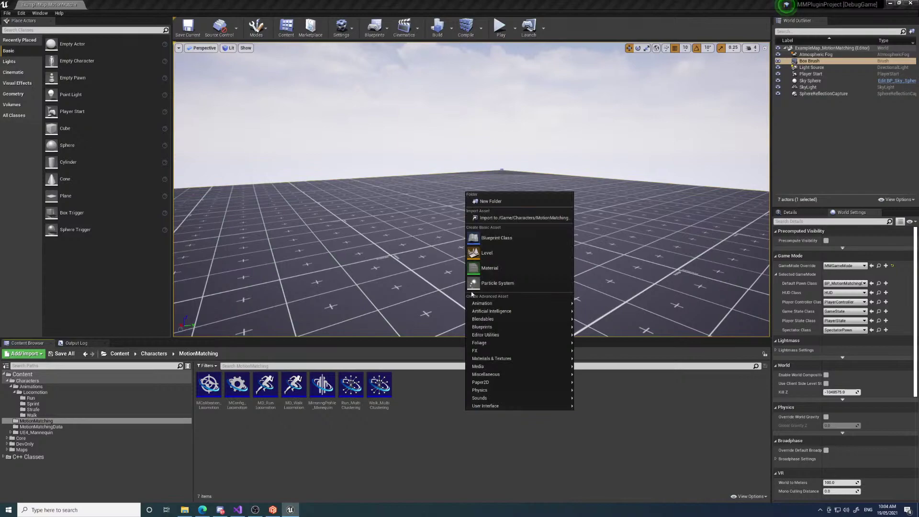
{"action": "mouse_move", "coordinate": [502, 303]}
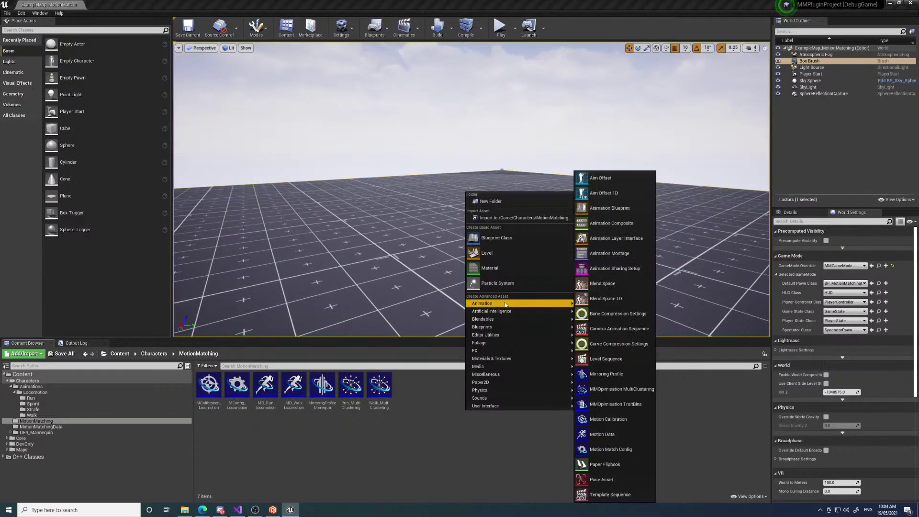
{"action": "left_click", "coordinate": [638, 434]}
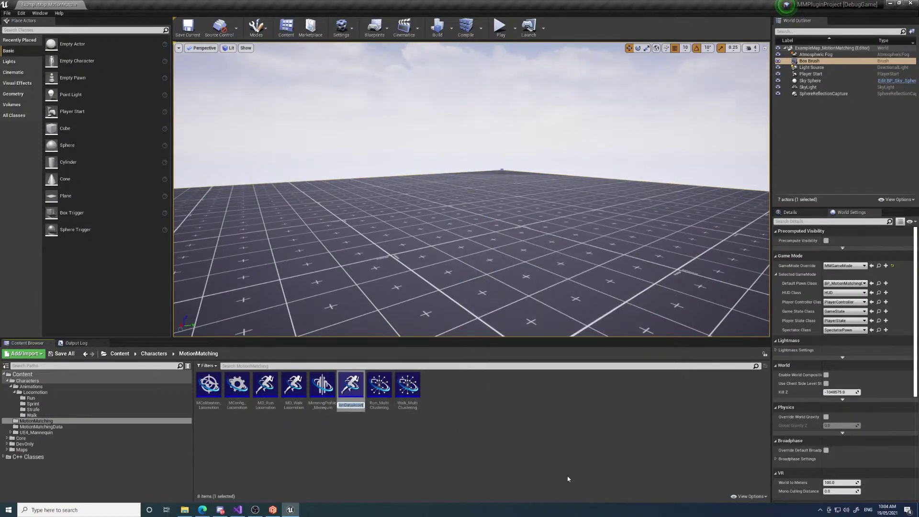
{"action": "type", "text": "MD_StrafeLo"}
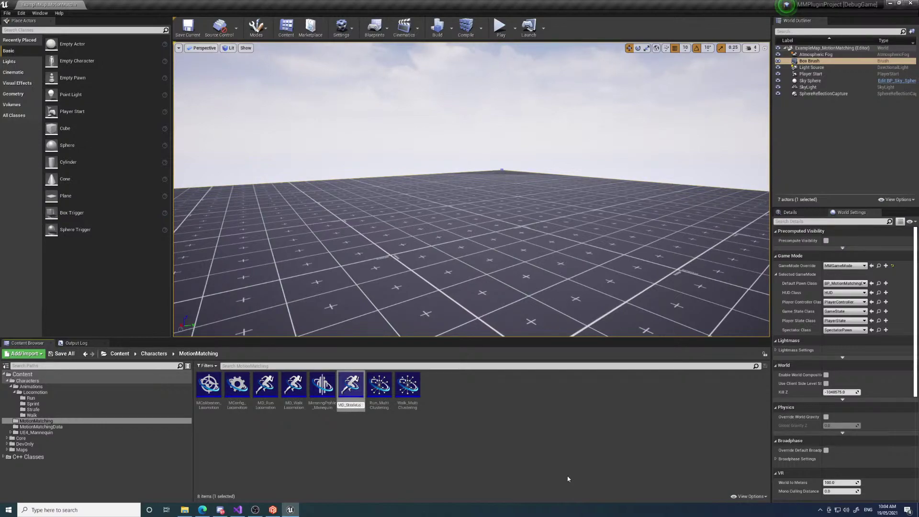
{"action": "key", "text": "Return"}
{"action": "left_click", "coordinate": [272, 420]}
Step: Open the MD_StrafeLocomotion asset and set its Motion Match Config to MConfig_Locomotion
{"action": "double_click", "coordinate": [301, 394]}
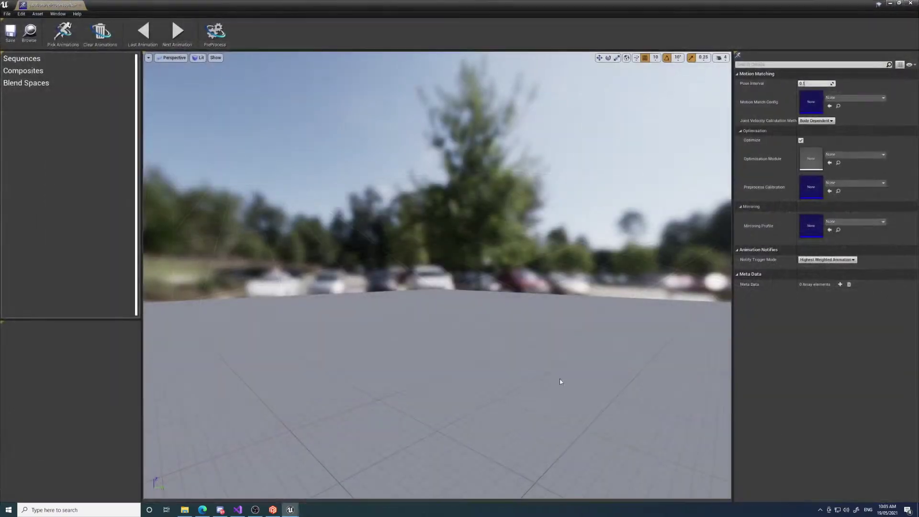
{"action": "left_click", "coordinate": [856, 98]}
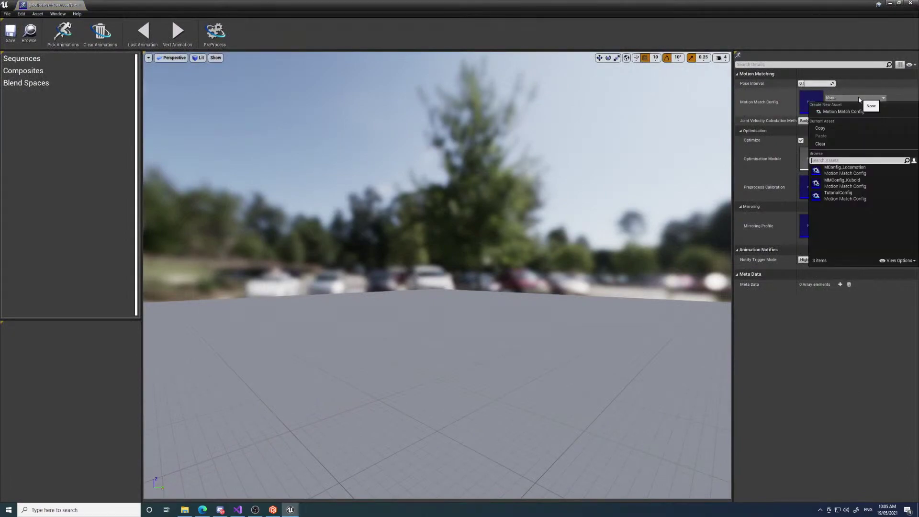
{"action": "left_click", "coordinate": [843, 170]}
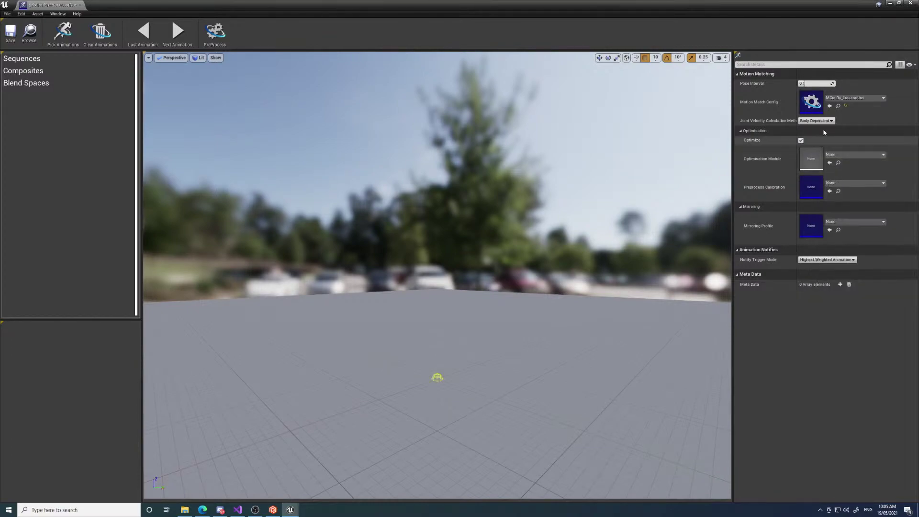
Step: Locate and open the MConfig_Locomotion asset to review its source skeleton, trajectory times and pose bones, then close it
{"action": "left_click", "coordinate": [839, 106]}
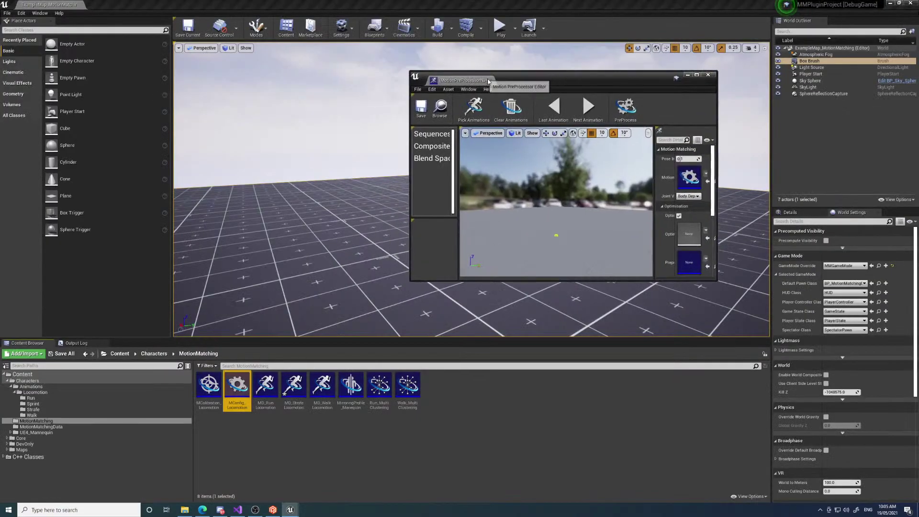
{"action": "left_click", "coordinate": [494, 81]}
{"action": "double_click", "coordinate": [237, 386]}
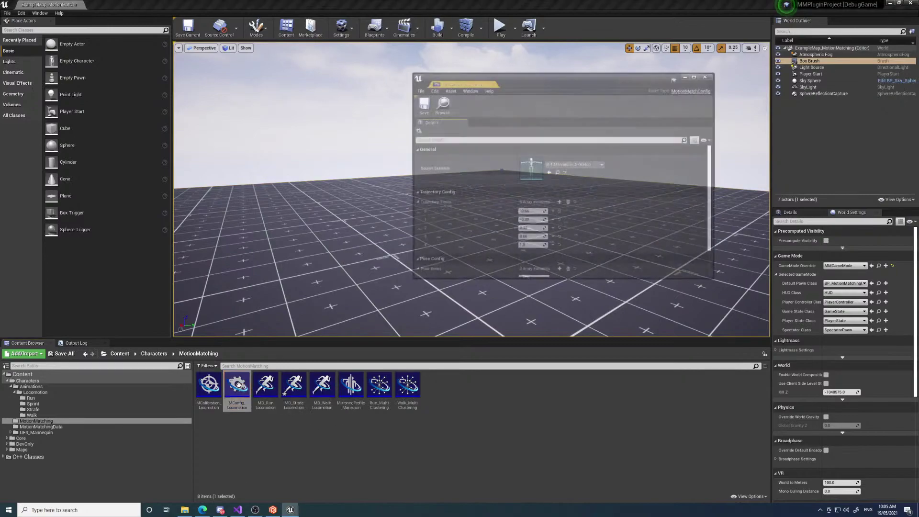
{"action": "left_click_drag", "start_coordinate": [587, 280], "coordinate": [470, 323]}
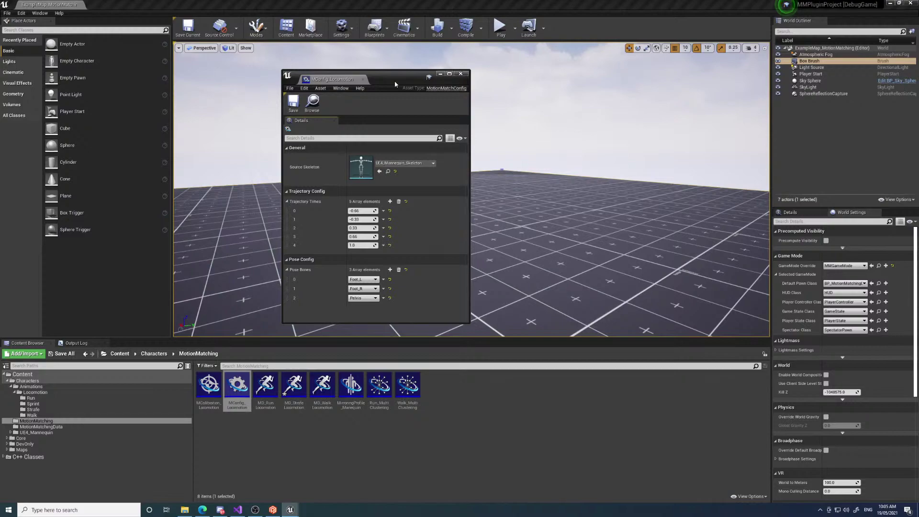
{"action": "left_click", "coordinate": [460, 74]}
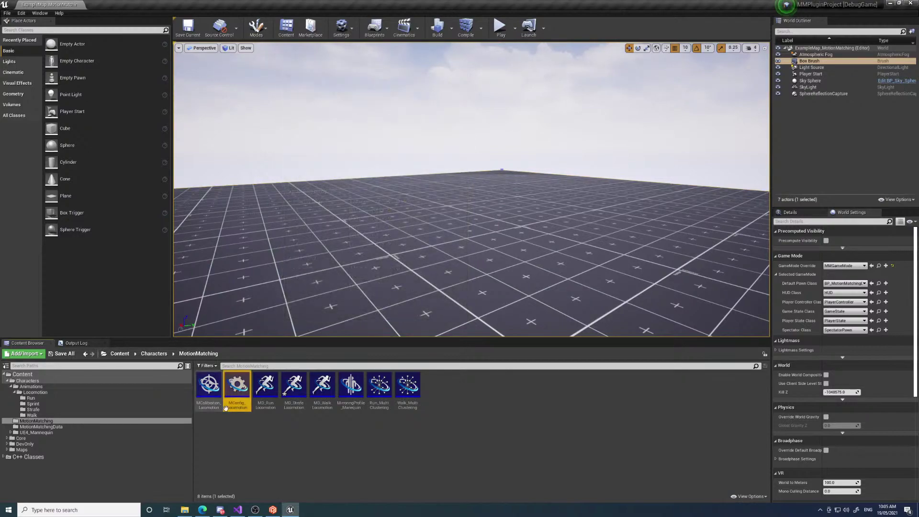
{"action": "left_click", "coordinate": [272, 439]}
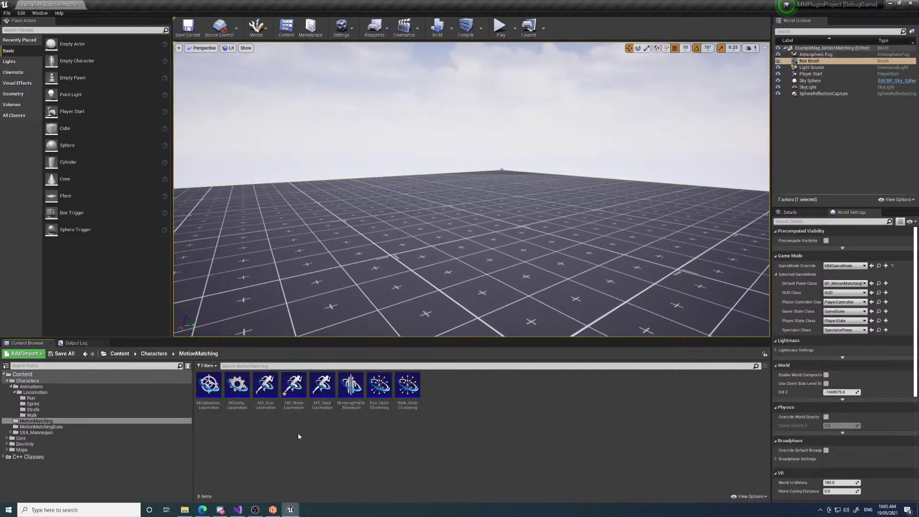
Step: Reopen MD_StrafeLocomotion in a maximized window and set its Preprocess Calibration to MCalibration_Locomotion
{"action": "double_click", "coordinate": [294, 384]}
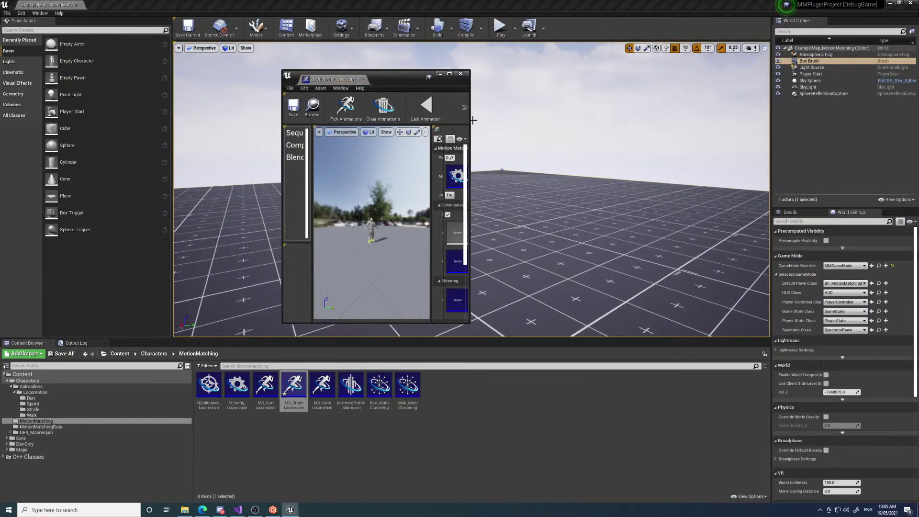
{"action": "left_click_drag", "start_coordinate": [472, 120], "coordinate": [743, 140]}
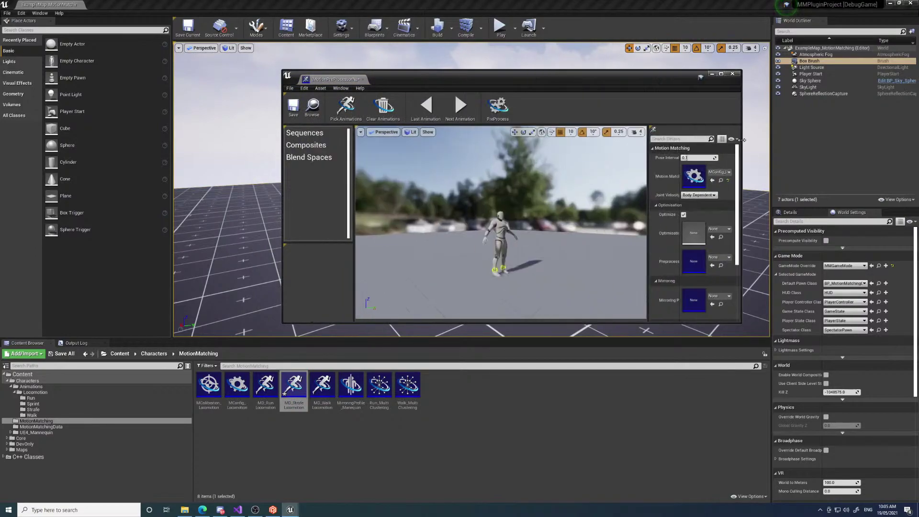
{"action": "double_click", "coordinate": [648, 79]}
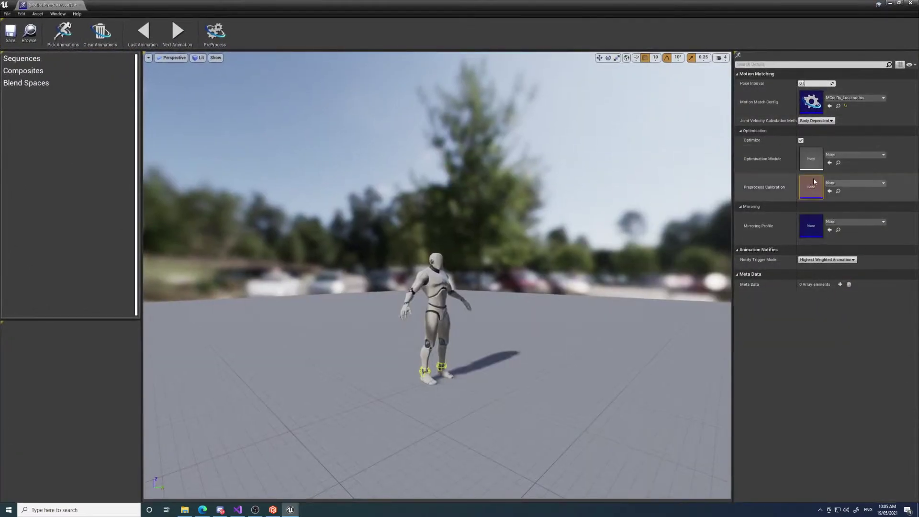
{"action": "left_click", "coordinate": [841, 184]}
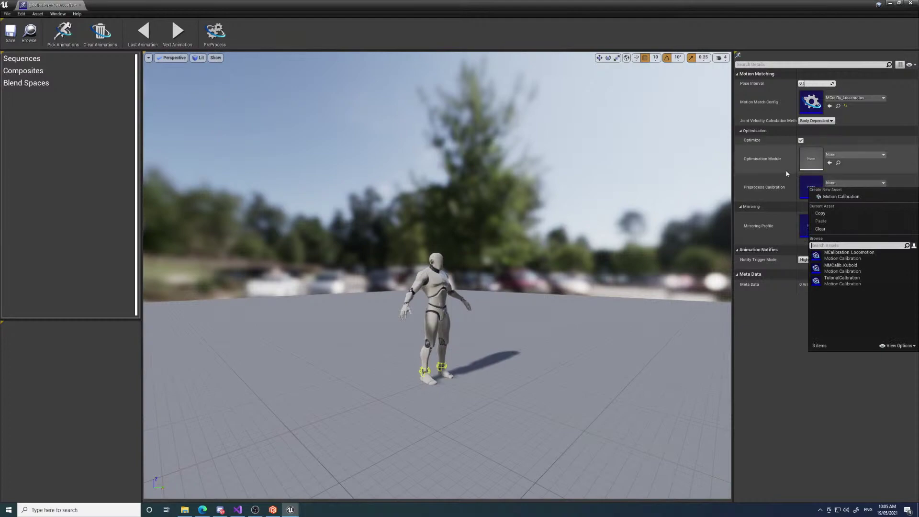
{"action": "left_click", "coordinate": [840, 260]}
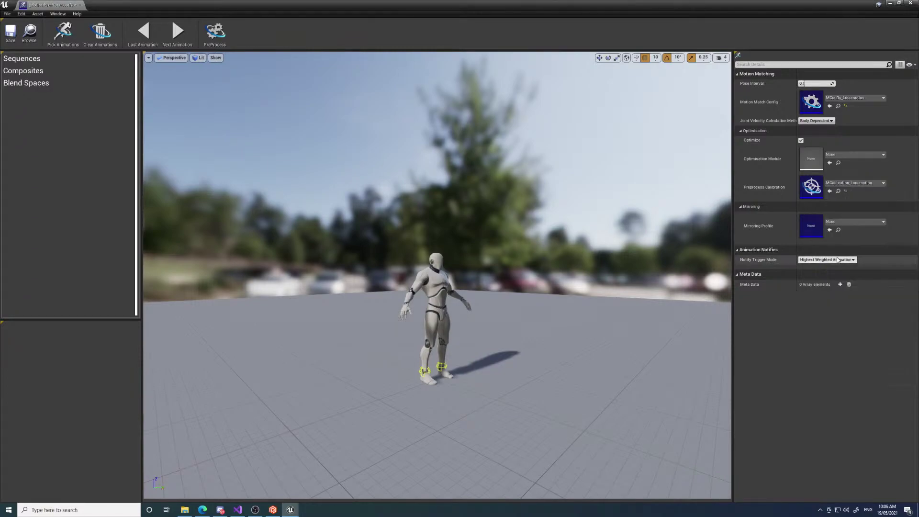
Step: Open MCalibration_Locomotion, set its Quality Vs Responsiveness Ratio to 0.5, and close it
{"action": "left_click_drag", "start_coordinate": [462, 6], "coordinate": [443, 55]}
{"action": "double_click", "coordinate": [209, 385]}
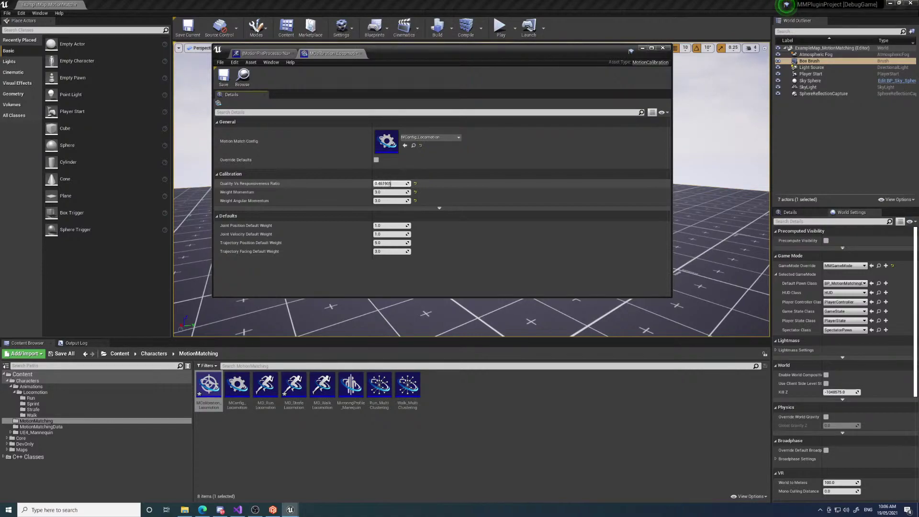
{"action": "left_click", "coordinate": [392, 183]}
{"action": "type", "text": "0.5"}
{"action": "key", "text": "Return"}
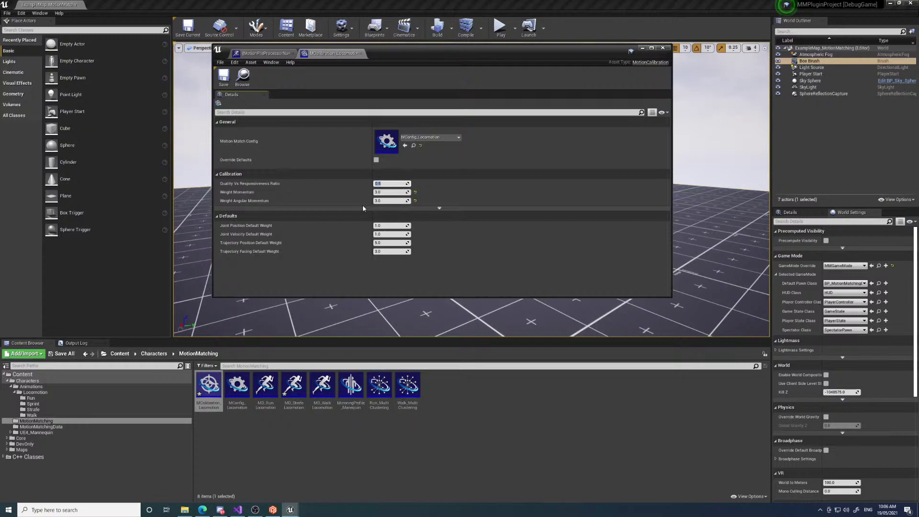
{"action": "left_click", "coordinate": [362, 54]}
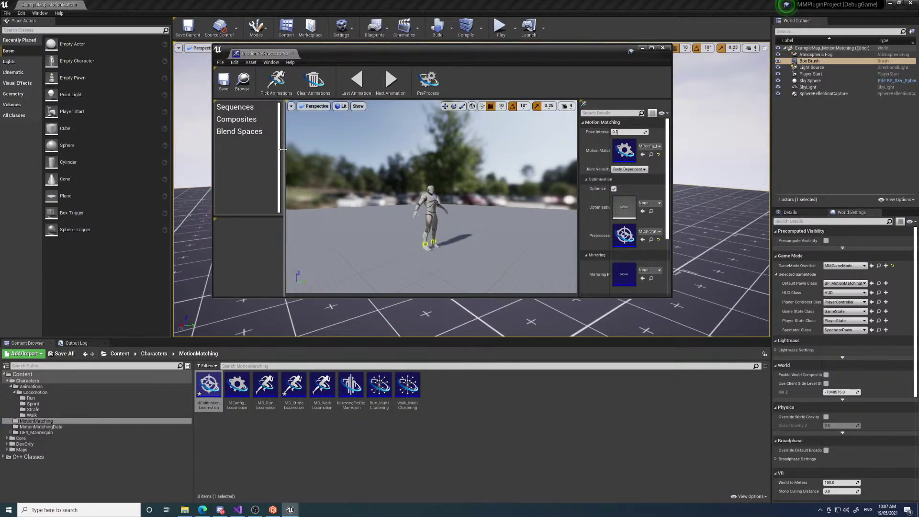
Step: Widen the MD_StrafeLocomotion animation list area and filter the animations available to add by "Strafe", with the name column widened
{"action": "left_click_drag", "start_coordinate": [283, 149], "coordinate": [314, 149]}
{"action": "double_click", "coordinate": [544, 50]}
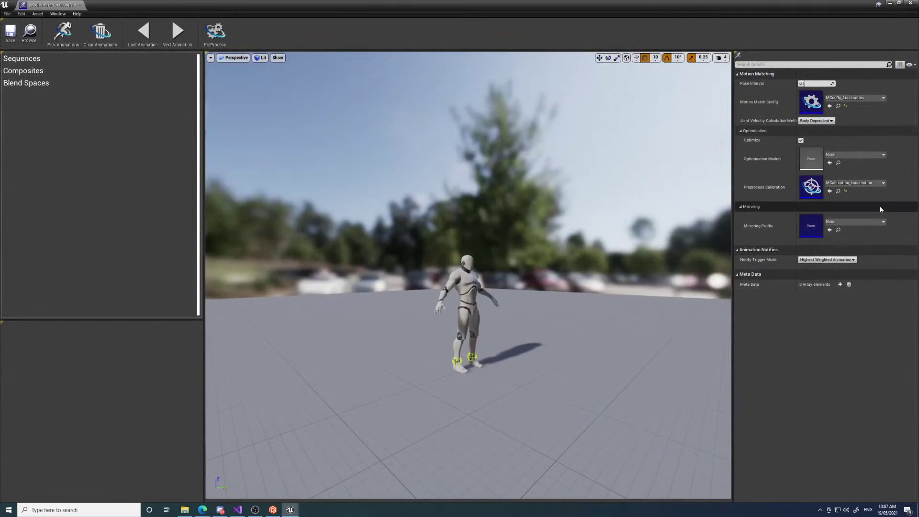
{"action": "left_click", "coordinate": [63, 32]}
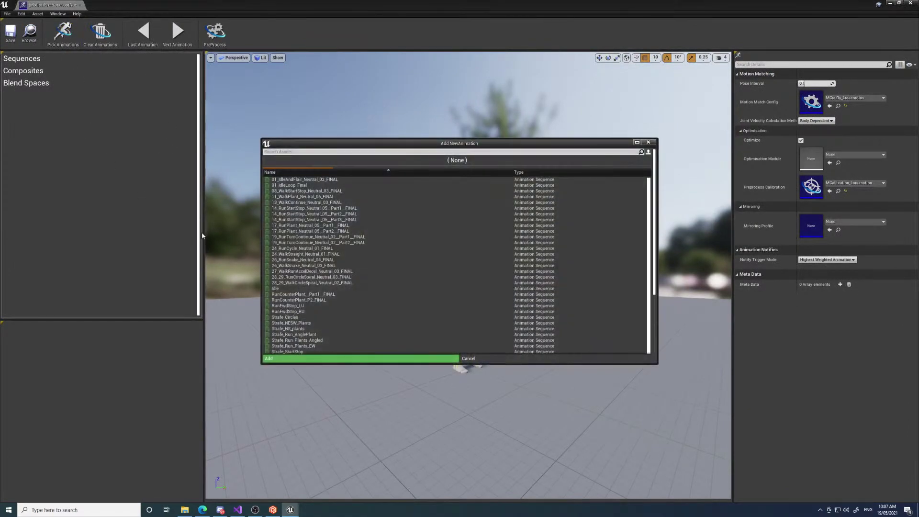
{"action": "left_click", "coordinate": [311, 151]}
{"action": "type", "text": "S"}
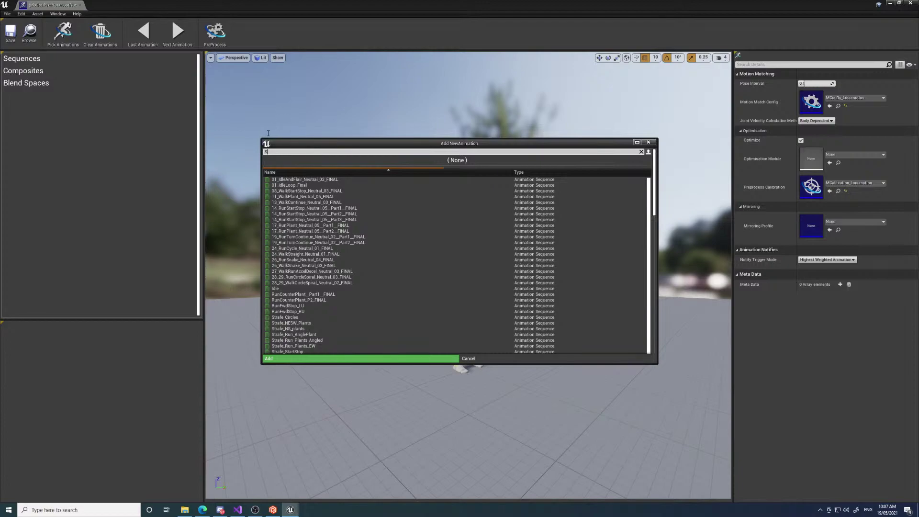
{"action": "type", "text": "trafe"}
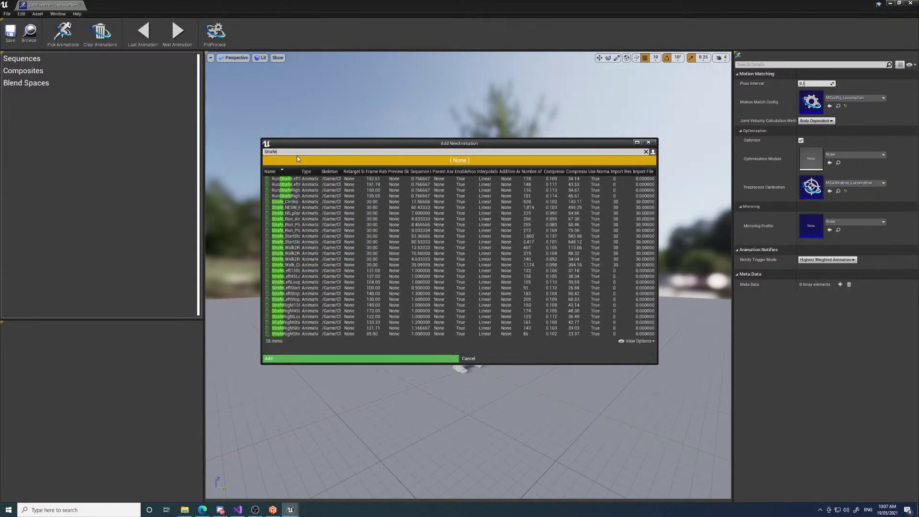
{"action": "left_click_drag", "start_coordinate": [300, 171], "coordinate": [316, 172]}
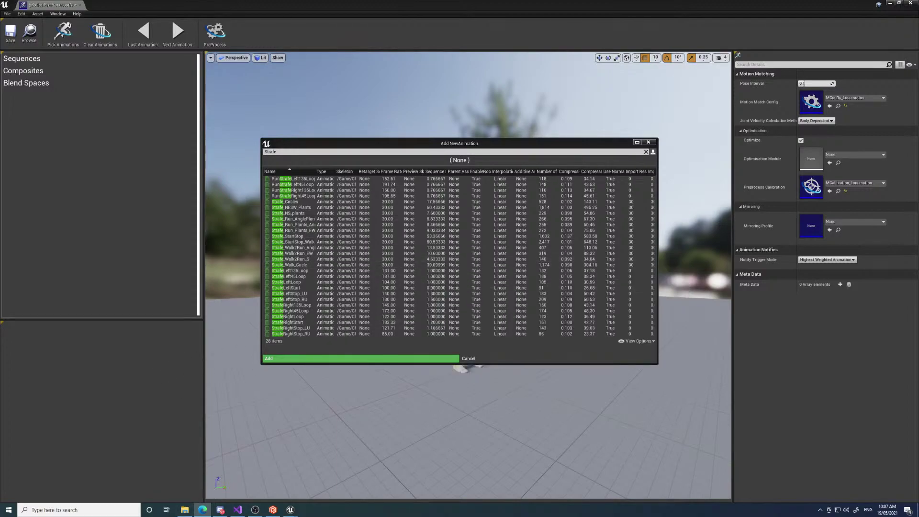
{"action": "left_click", "coordinate": [185, 509]}
{"action": "left_click", "coordinate": [203, 509]}
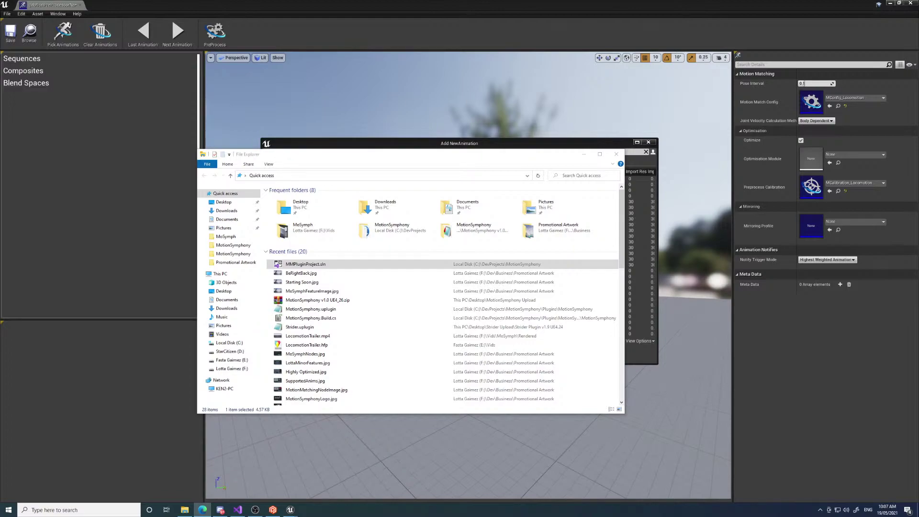
{"action": "left_click", "coordinate": [610, 390]}
{"action": "left_click", "coordinate": [428, 438]}
Step: Add all the strafe sequences from Strafe_Circles through Strafe_Walk_Circle to the motion data and preview Strafe_Circles
{"action": "left_click_drag", "start_coordinate": [377, 154], "coordinate": [360, 145]}
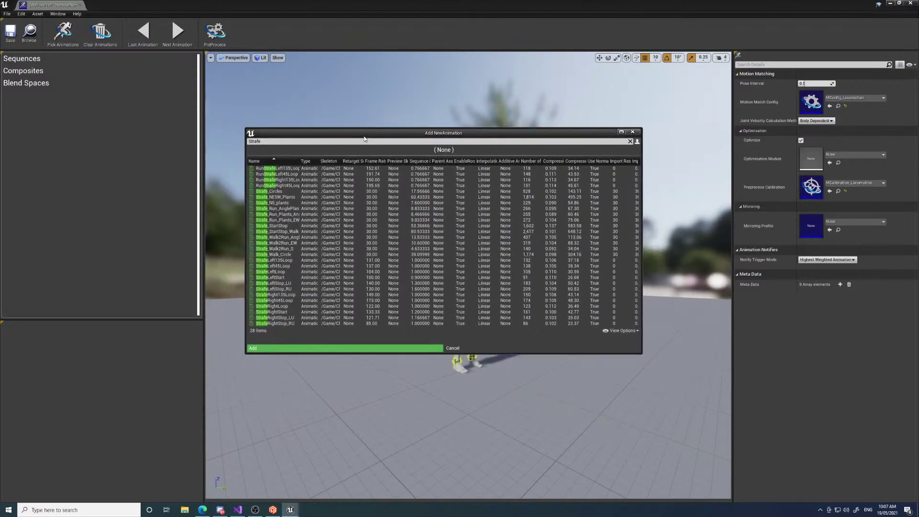
{"action": "left_click", "coordinate": [280, 191]}
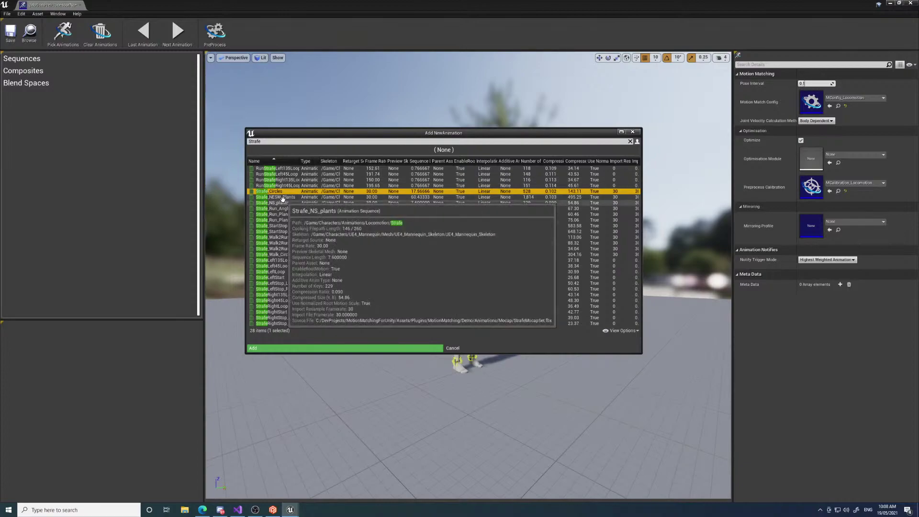
{"action": "left_click", "coordinate": [278, 220], "text": "shift"}
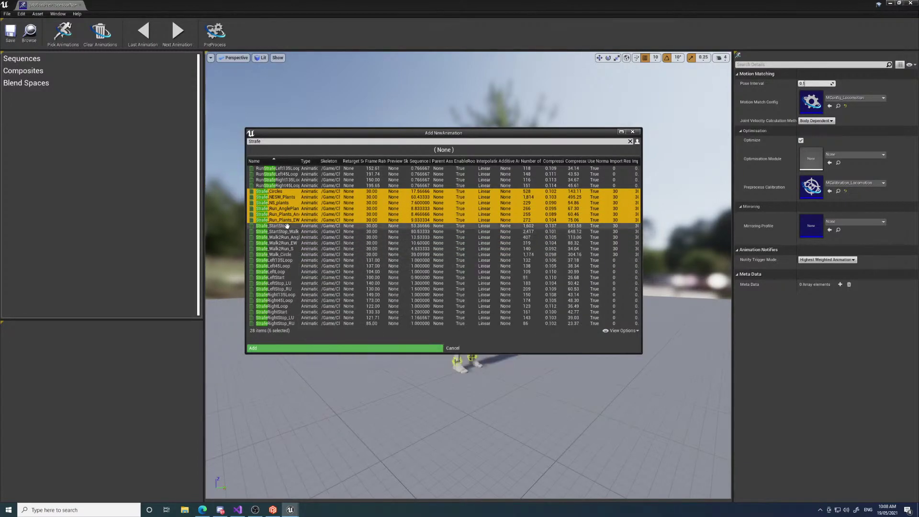
{"action": "left_click", "coordinate": [290, 231], "text": "shift"}
{"action": "left_click", "coordinate": [288, 254], "text": "shift"}
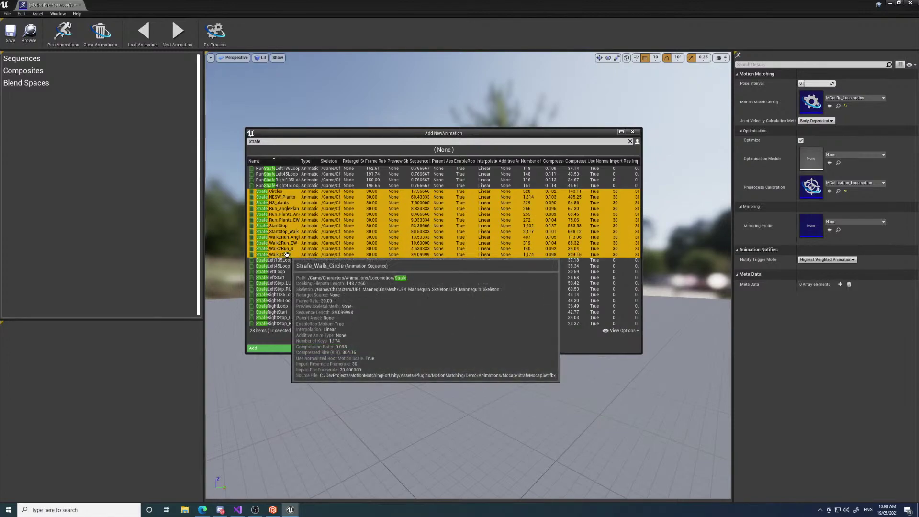
{"action": "left_click", "coordinate": [305, 347]}
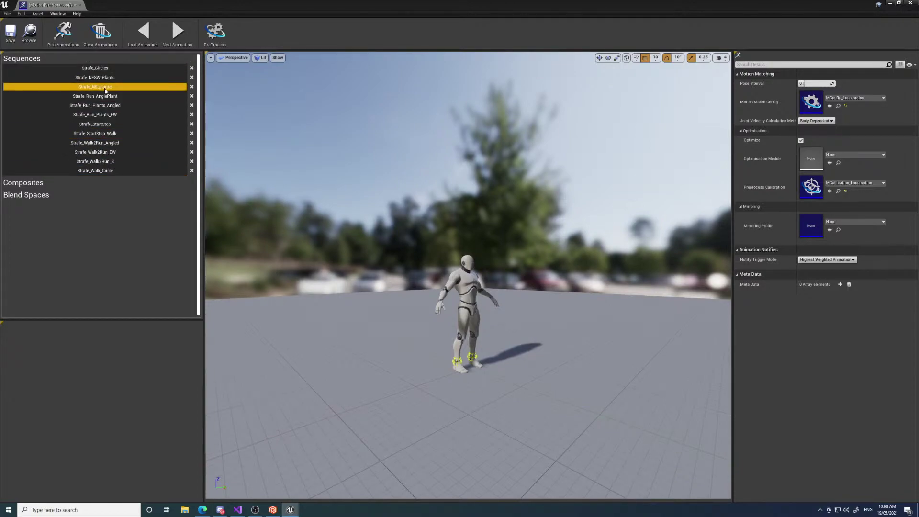
{"action": "left_click", "coordinate": [95, 68]}
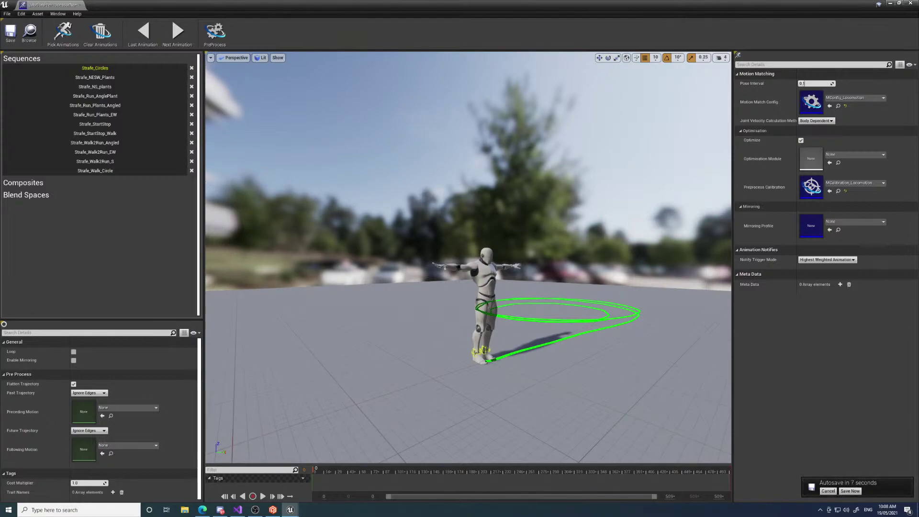
Step: Open MD_RunLocomotion and examine the trajectory and tags of the 14_RunStartStop_Neutral_05 Part1 sequence, scrubbing to about frame 127
{"action": "left_click", "coordinate": [23, 37]}
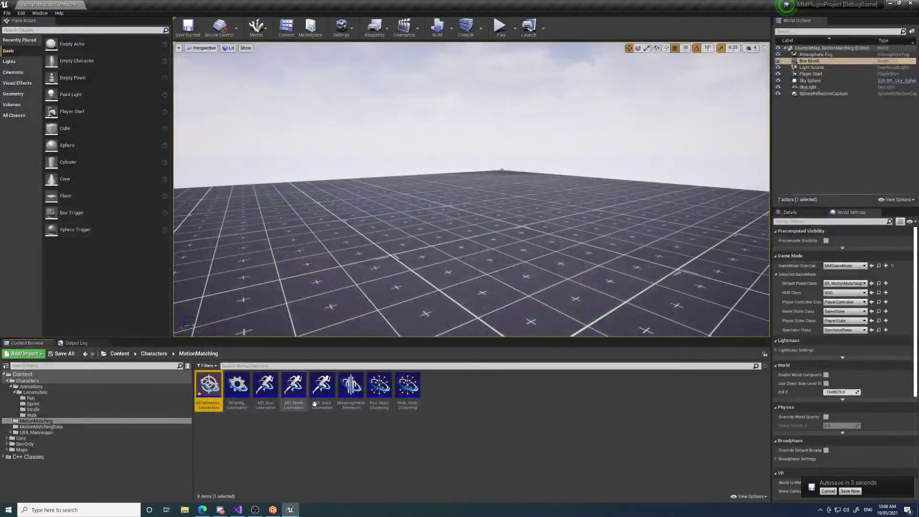
{"action": "double_click", "coordinate": [266, 389]}
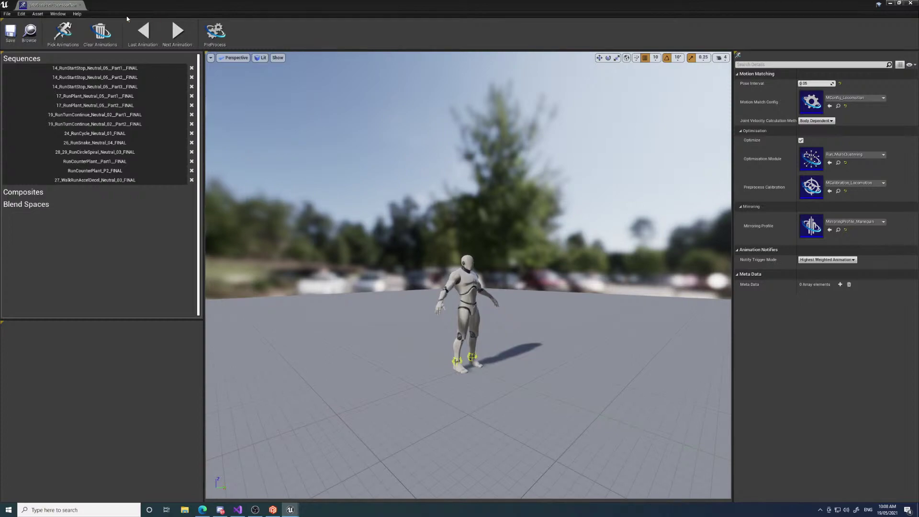
{"action": "left_click", "coordinate": [117, 70]}
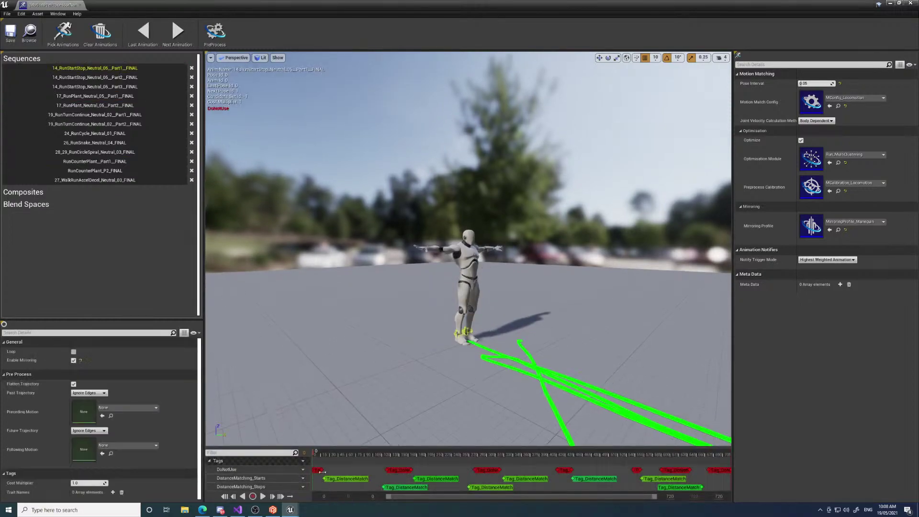
{"action": "right_click_drag", "start_coordinate": [409, 331], "coordinate": [529, 376]}
{"action": "mouse_move", "coordinate": [394, 466]}
{"action": "left_mouse_down"}
{"action": "mouse_move", "coordinate": [671, 469]}
{"action": "mouse_move", "coordinate": [644, 475]}
{"action": "mouse_move", "coordinate": [380, 458]}
{"action": "mouse_move", "coordinate": [392, 465]}
{"action": "mouse_move", "coordinate": [474, 455]}
{"action": "mouse_move", "coordinate": [719, 454]}
{"action": "mouse_move", "coordinate": [387, 451]}
{"action": "left_mouse_up"}
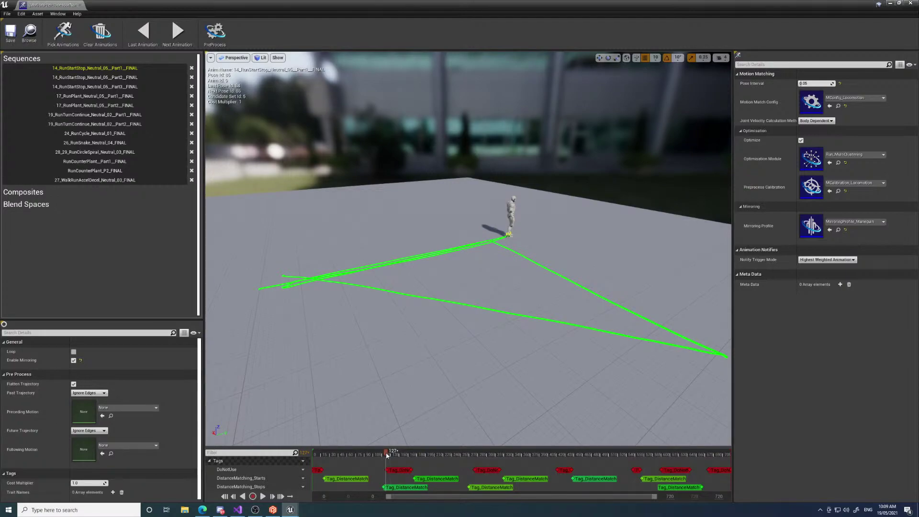
Step: Examine the other run start-stop and plant sequences and 27_WalkRunAccelDecel_Neutral_03_FINAL for their tags, then close MD_RunLocomotion
{"action": "left_click", "coordinate": [104, 78]}
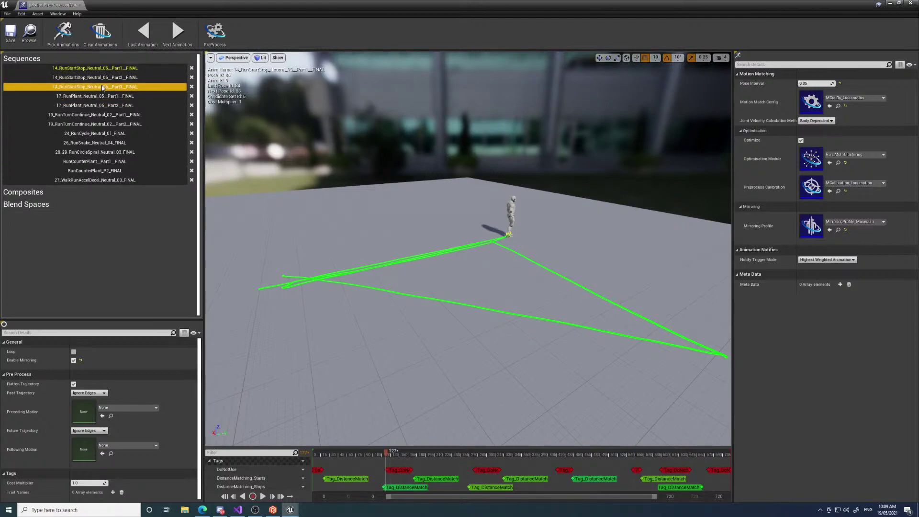
{"action": "left_click", "coordinate": [104, 80]}
{"action": "left_click", "coordinate": [104, 89]}
{"action": "left_click", "coordinate": [104, 98]}
{"action": "left_click", "coordinate": [105, 108]}
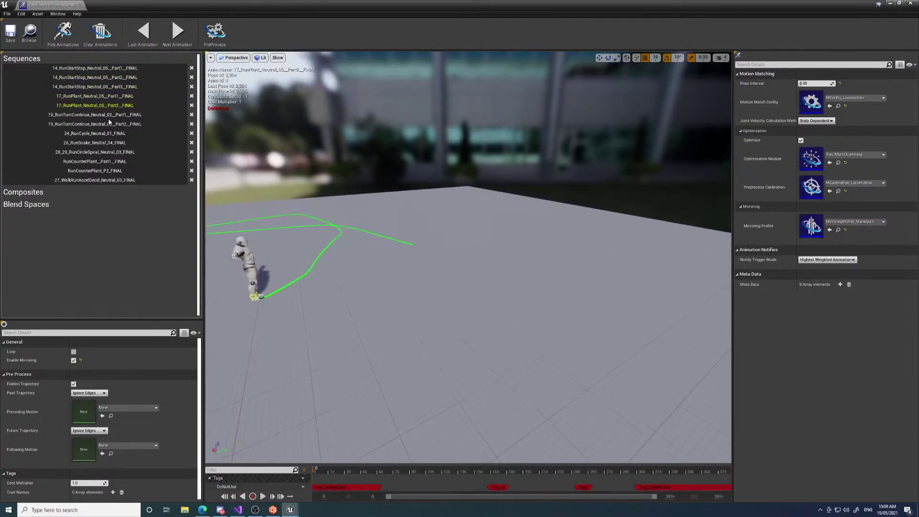
{"action": "left_click", "coordinate": [137, 181]}
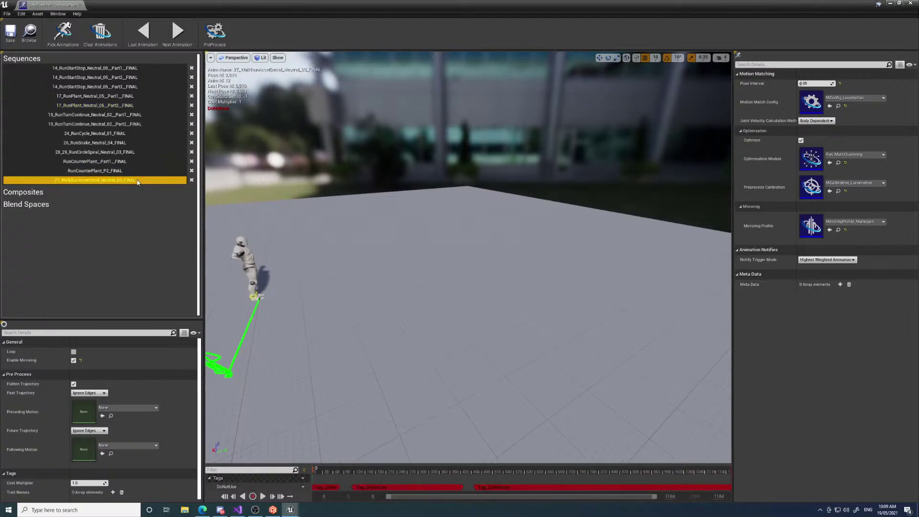
{"action": "right_click_drag", "start_coordinate": [506, 200], "coordinate": [543, 211]}
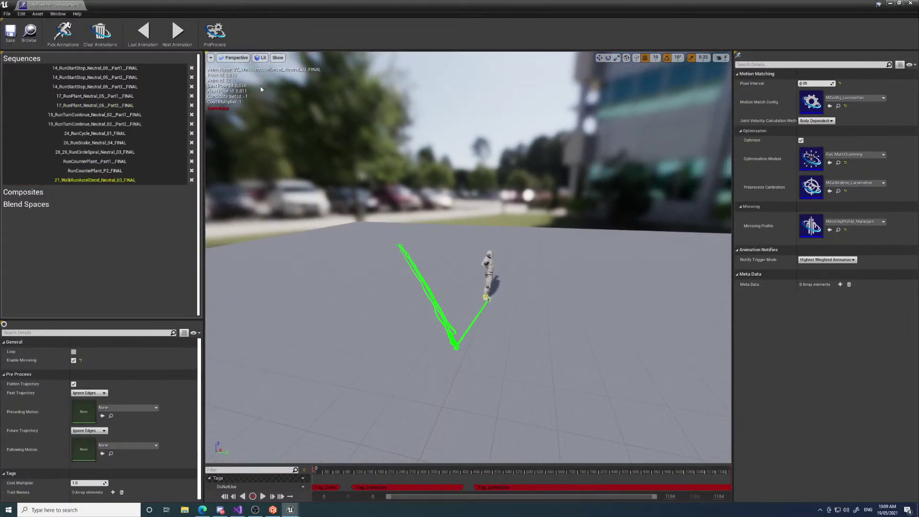
{"action": "left_click", "coordinate": [82, 5]}
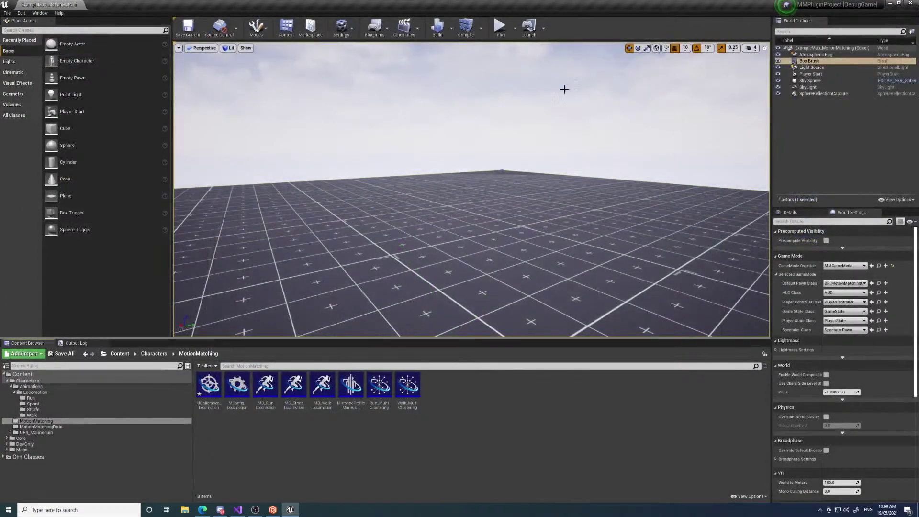
Step: Play the level, run the a.AnimNode.MoSymph.MMSearch.Debug console command, move the character to examine the pose search, and stop playing
{"action": "left_click", "coordinate": [500, 27]}
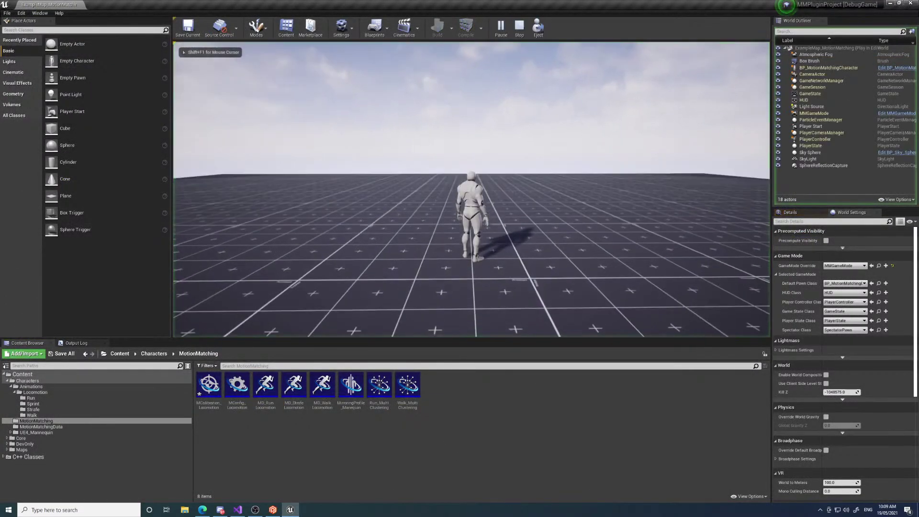
{"action": "key", "text": "grave"}
{"action": "type", "text": "a.AnimNode.Mos"}
{"action": "key", "text": "Up"}
{"action": "key", "text": "Up"}
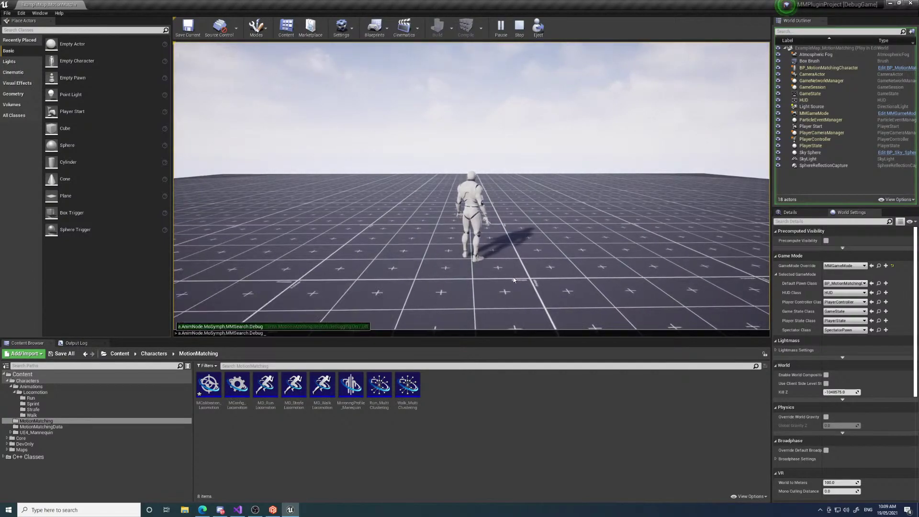
{"action": "key", "text": "Return"}
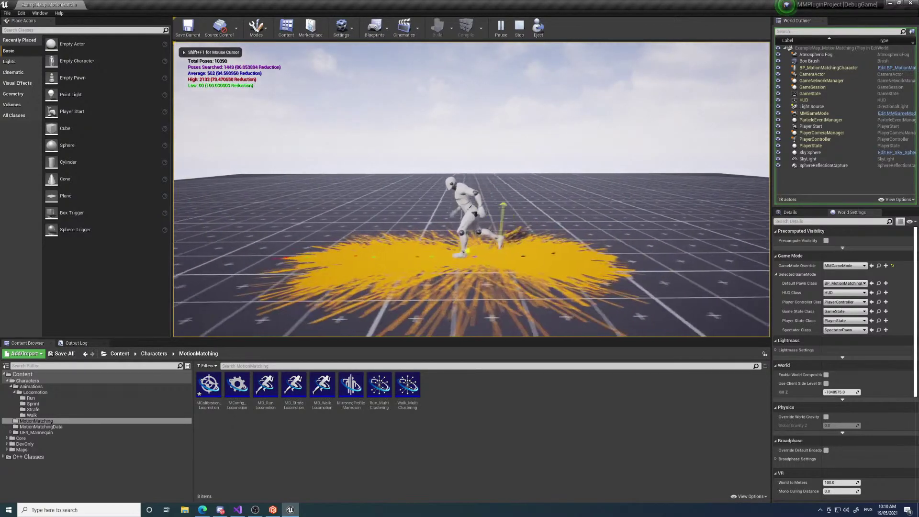
{"action": "key", "text": "d"}
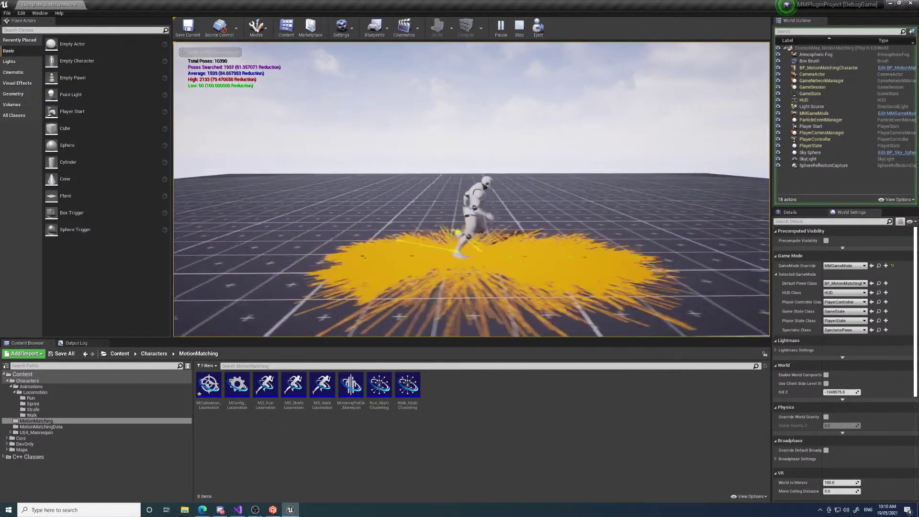
{"action": "key", "text": "Escape"}
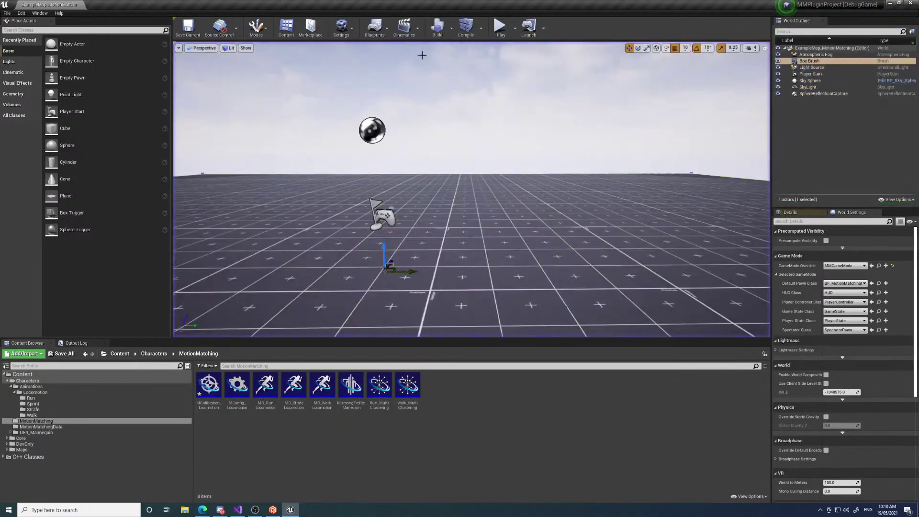
Step: Reopen MD_RunLocomotion to review its sequence list and settings, then close it
{"action": "left_click", "coordinate": [270, 390]}
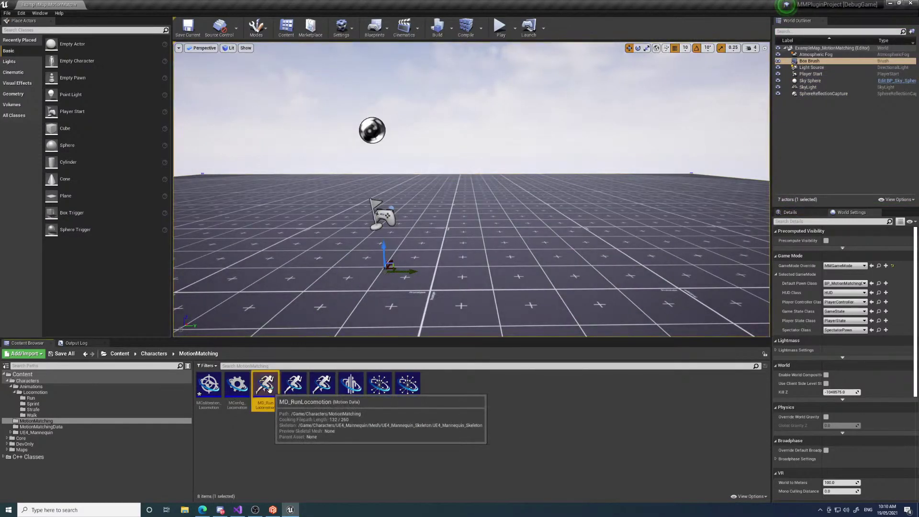
{"action": "double_click", "coordinate": [270, 389]}
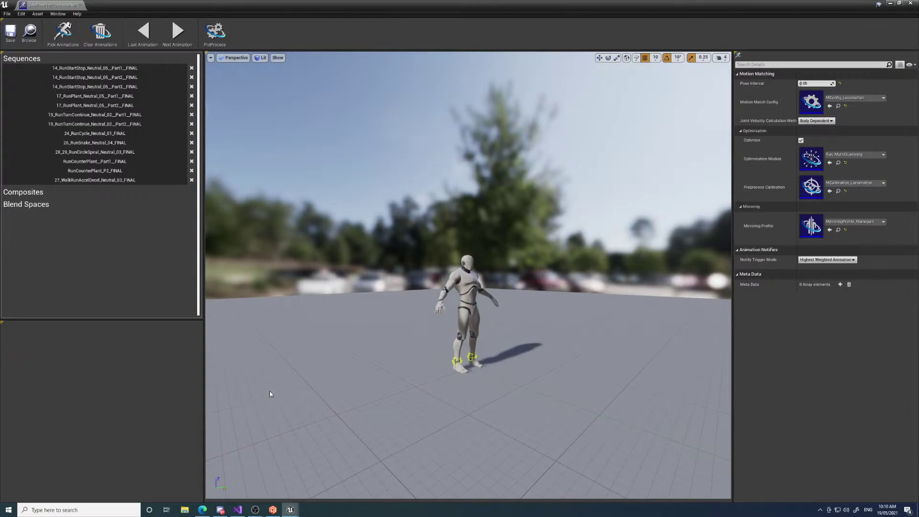
{"action": "left_click", "coordinate": [80, 6]}
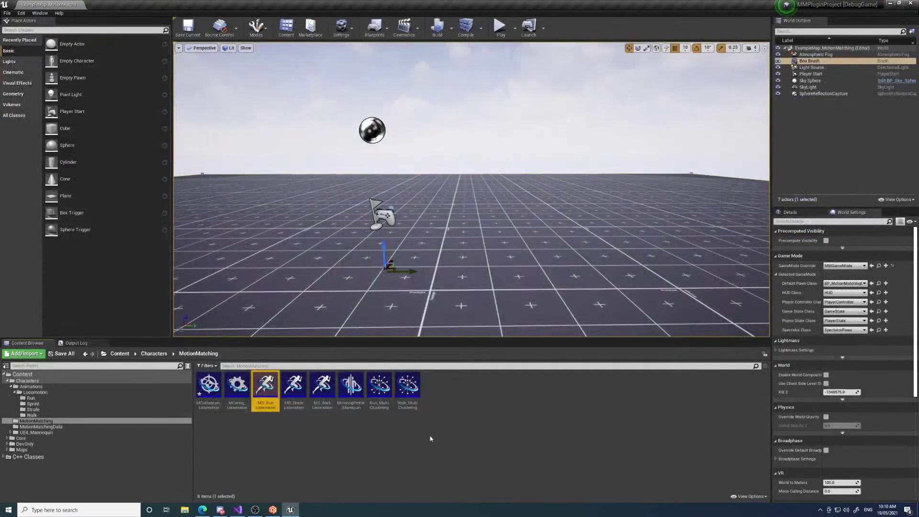
{"action": "left_click", "coordinate": [450, 463]}
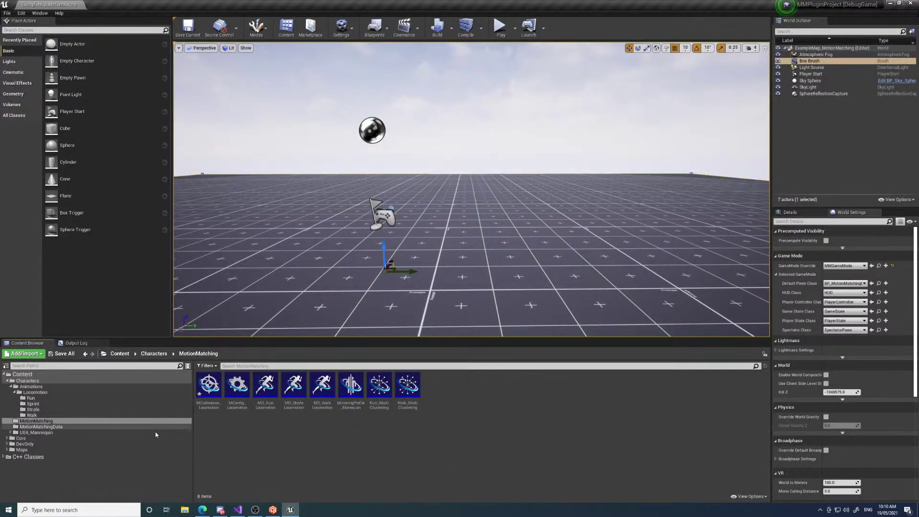
{"action": "left_click", "coordinate": [7, 510]}
{"action": "left_click", "coordinate": [141, 419]}
{"action": "left_click", "coordinate": [540, 493]}
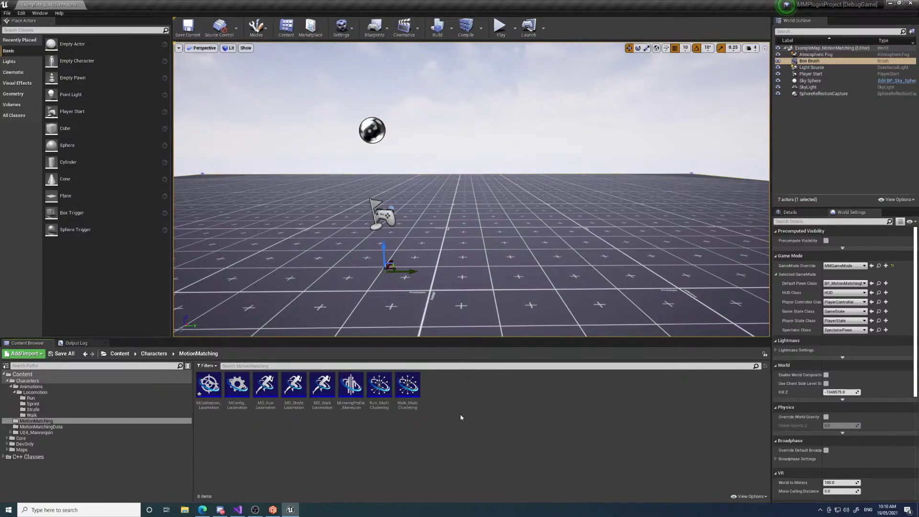
Step: Open MD_StrafeLocomotion to review its strafe sequence list and settings, and close it
{"action": "left_click", "coordinate": [295, 387]}
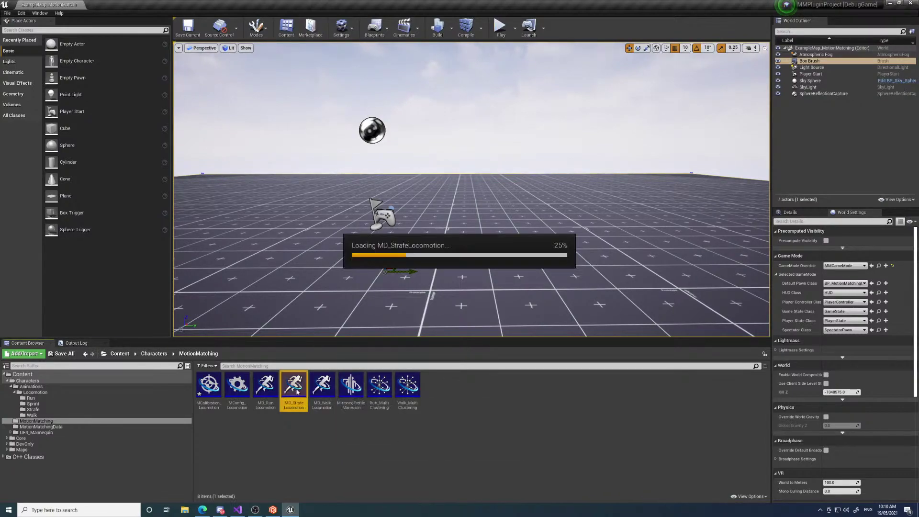
{"action": "double_click", "coordinate": [295, 387]}
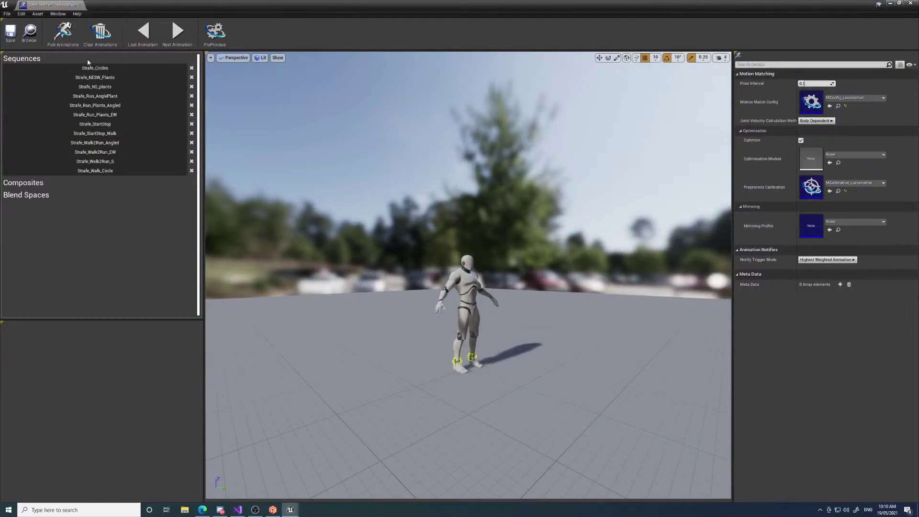
{"action": "left_click", "coordinate": [81, 6]}
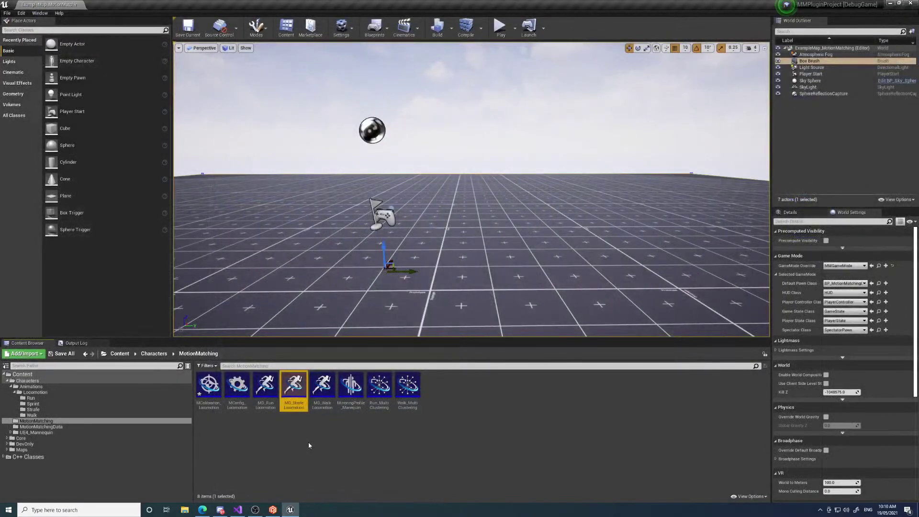
Step: Open MD_RunLocomotion, examine the DoNotUse tags along 27_WalkRunAccelDecel_Neutral_03_FINAL by scrubbing to about frame 477, and close the asset
{"action": "double_click", "coordinate": [266, 388]}
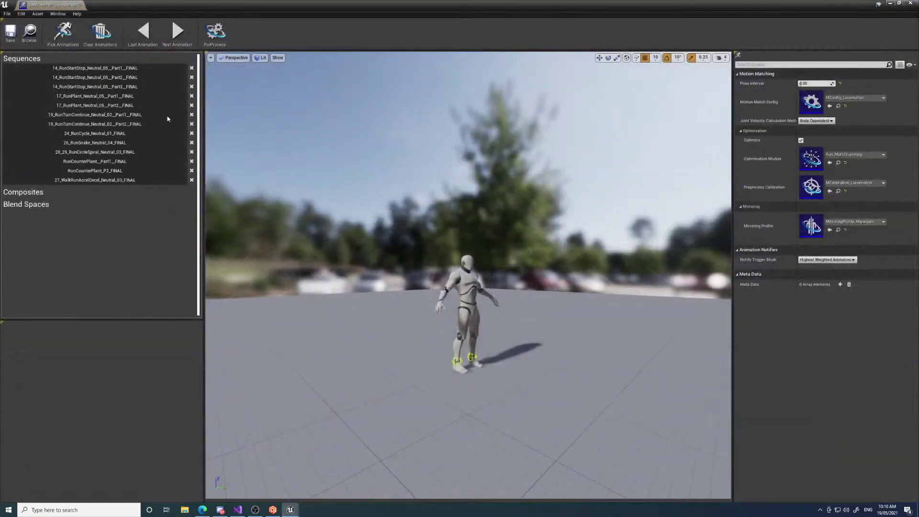
{"action": "left_click", "coordinate": [84, 181]}
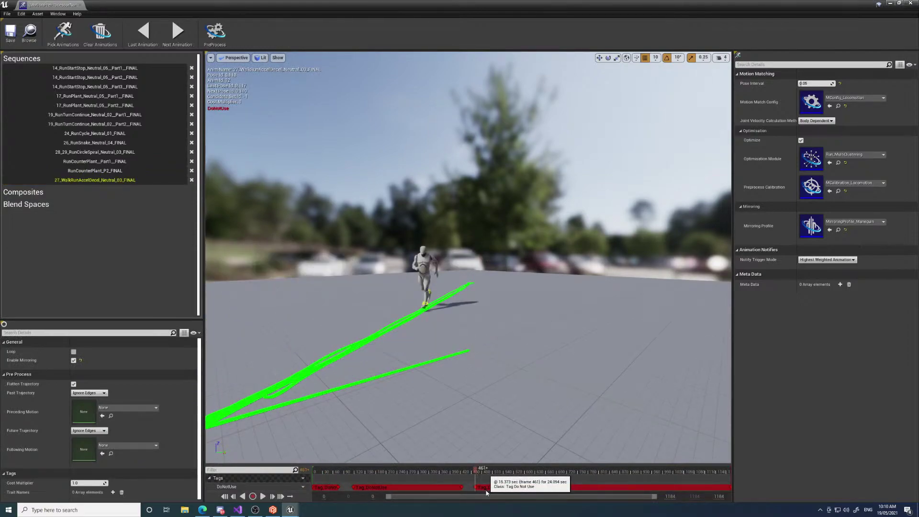
{"action": "left_click", "coordinate": [550, 473]}
{"action": "left_click_drag", "start_coordinate": [565, 474], "coordinate": [458, 473]}
{"action": "right_click_drag", "start_coordinate": [473, 367], "coordinate": [516, 403]}
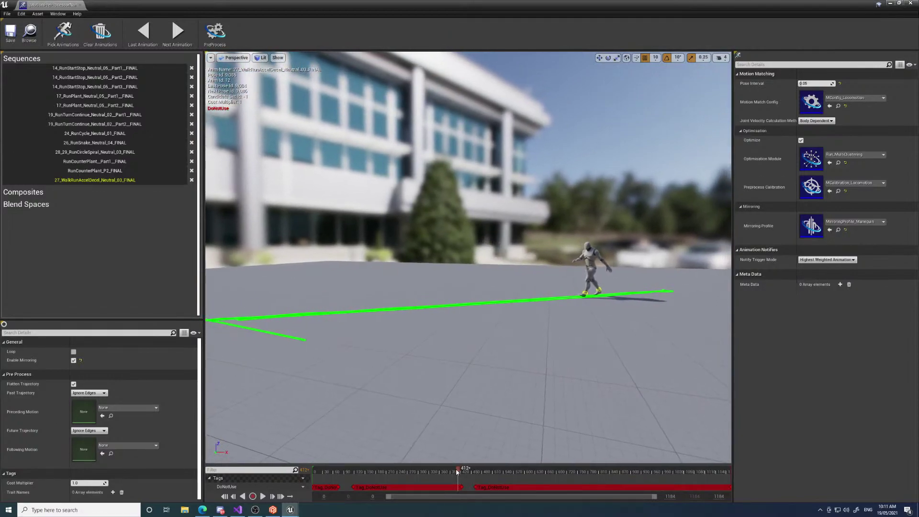
{"action": "mouse_move", "coordinate": [457, 473]}
{"action": "left_mouse_down"}
{"action": "mouse_move", "coordinate": [476, 474]}
{"action": "mouse_move", "coordinate": [467, 474]}
{"action": "left_mouse_up"}
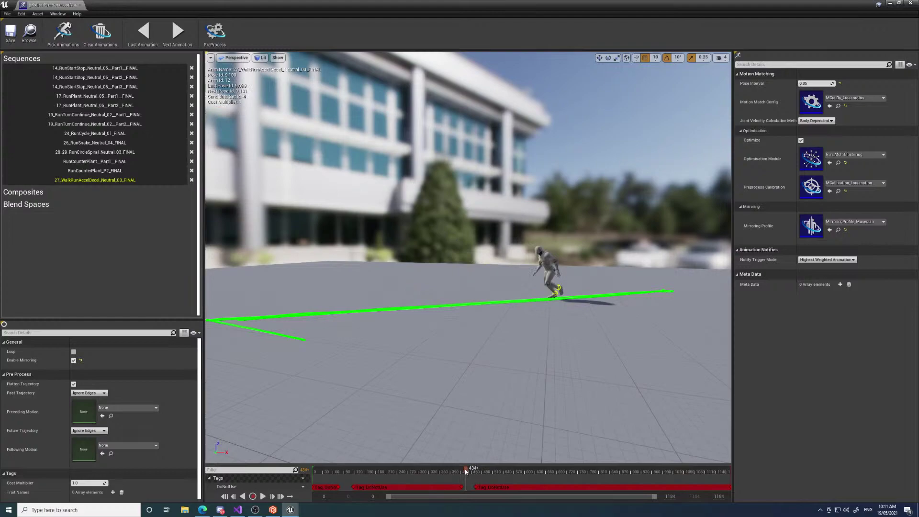
{"action": "left_click_drag", "start_coordinate": [467, 471], "coordinate": [297, 482]}
{"action": "right_click_drag", "start_coordinate": [390, 394], "coordinate": [381, 413]}
{"action": "left_click_drag", "start_coordinate": [317, 473], "coordinate": [483, 466]}
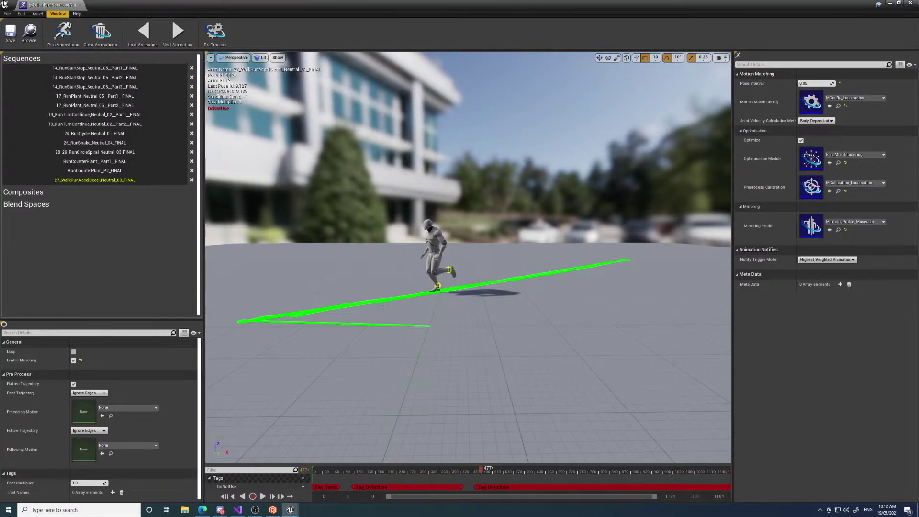
{"action": "left_click", "coordinate": [80, 5]}
{"action": "left_click", "coordinate": [496, 450]}
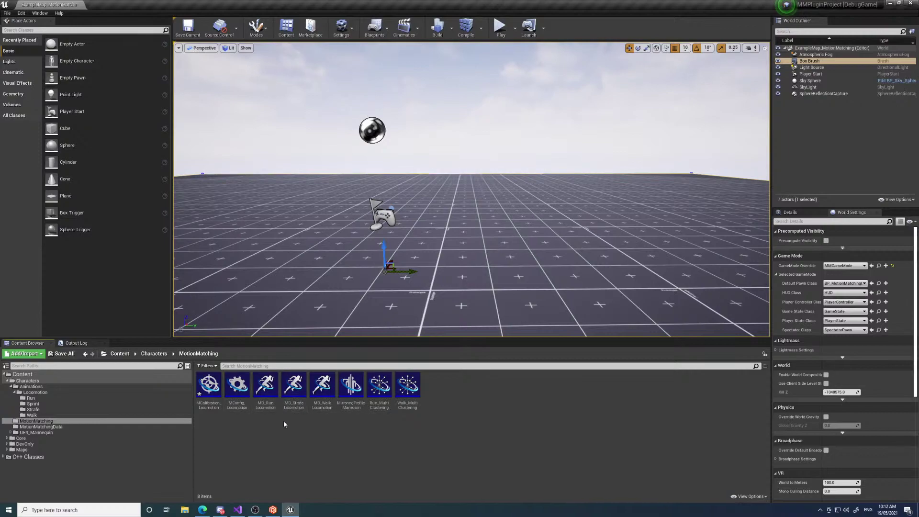
Step: Open MD_StrafeLocomotion and examine the trajectory of the Strafe_Circles sequence by scrubbing through its animation
{"action": "left_click", "coordinate": [302, 406]}
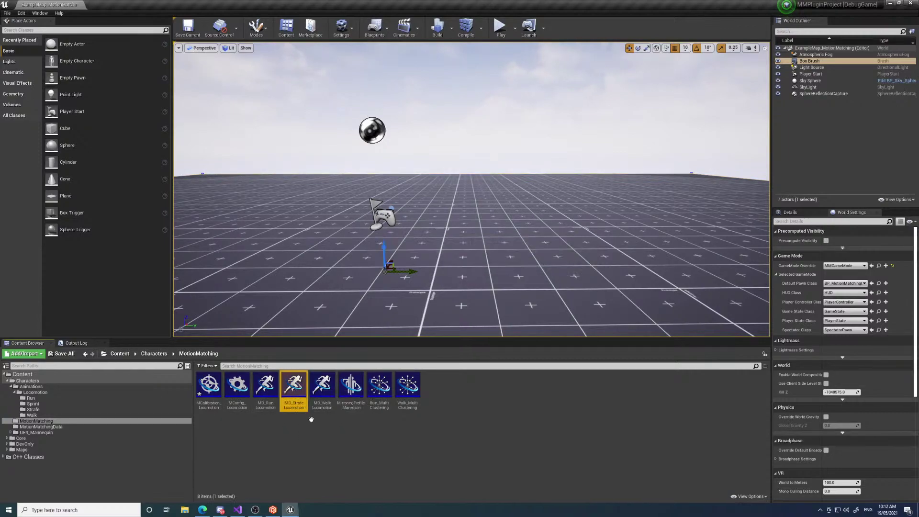
{"action": "double_click", "coordinate": [301, 406]}
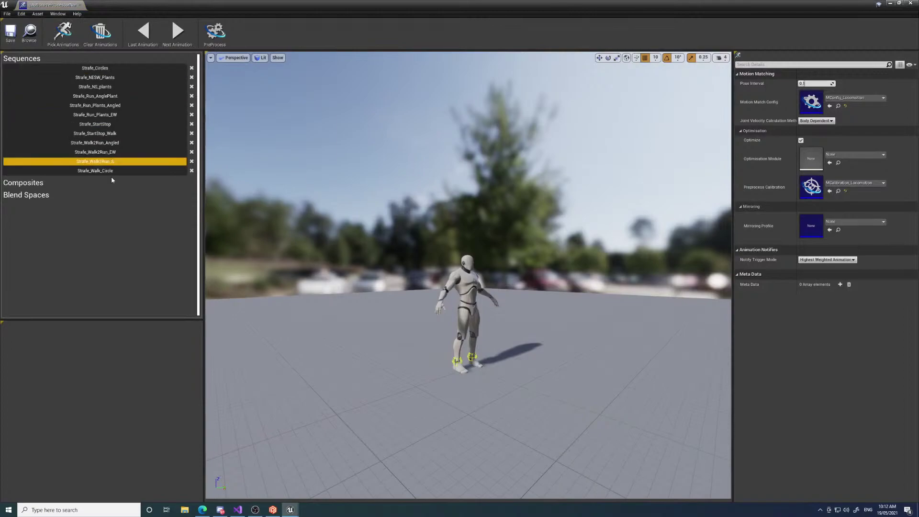
{"action": "left_click", "coordinate": [106, 68]}
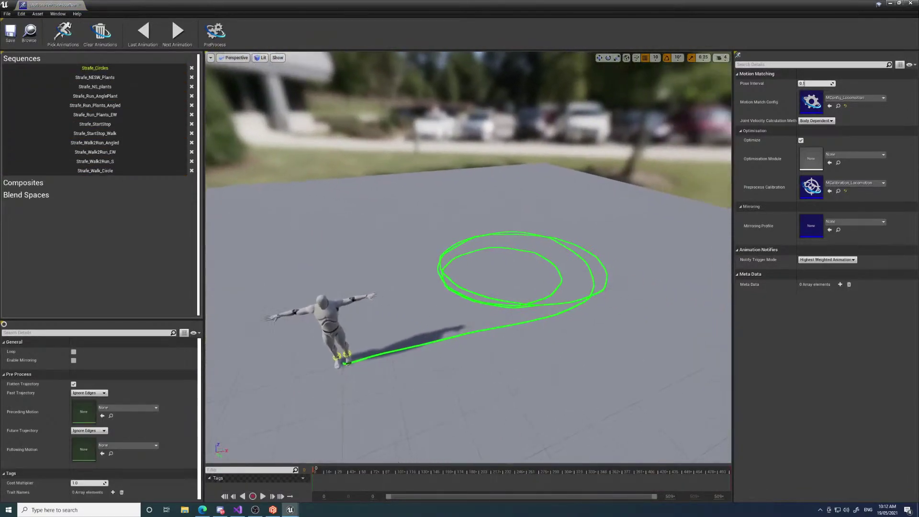
{"action": "mouse_move", "coordinate": [404, 230]}
{"action": "right_mouse_down"}
{"action": "mouse_move", "coordinate": [416, 273]}
{"action": "mouse_move", "coordinate": [403, 230]}
{"action": "right_mouse_up"}
{"action": "key", "text": "w"}
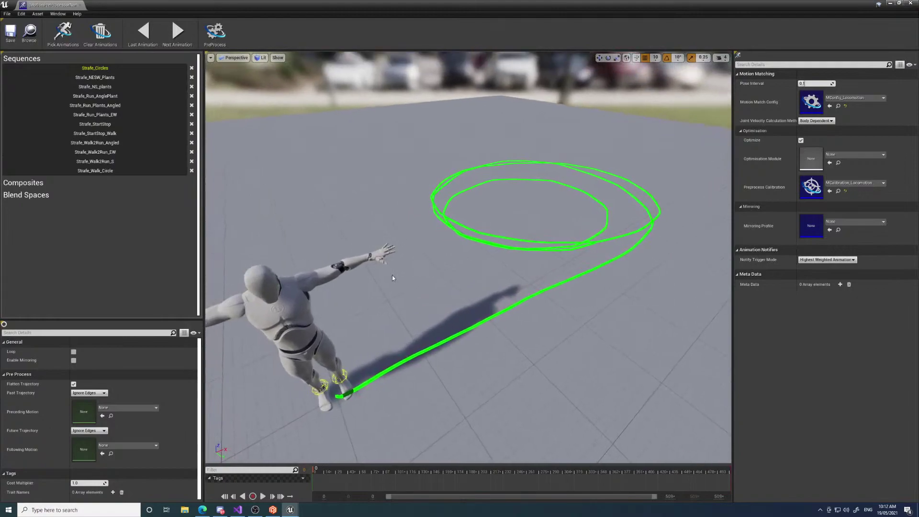
{"action": "key", "text": "a"}
{"action": "right_click_drag", "start_coordinate": [383, 335], "coordinate": [570, 316]}
{"action": "right_click_drag", "start_coordinate": [334, 408], "coordinate": [606, 383]}
{"action": "left_click_drag", "start_coordinate": [317, 473], "coordinate": [533, 453]}
Step: Examine the Strafe_NESW_Plants sequence by scrubbing to about frame 544, and view the Strafe_NS_plants trajectory
{"action": "left_click", "coordinate": [95, 77]}
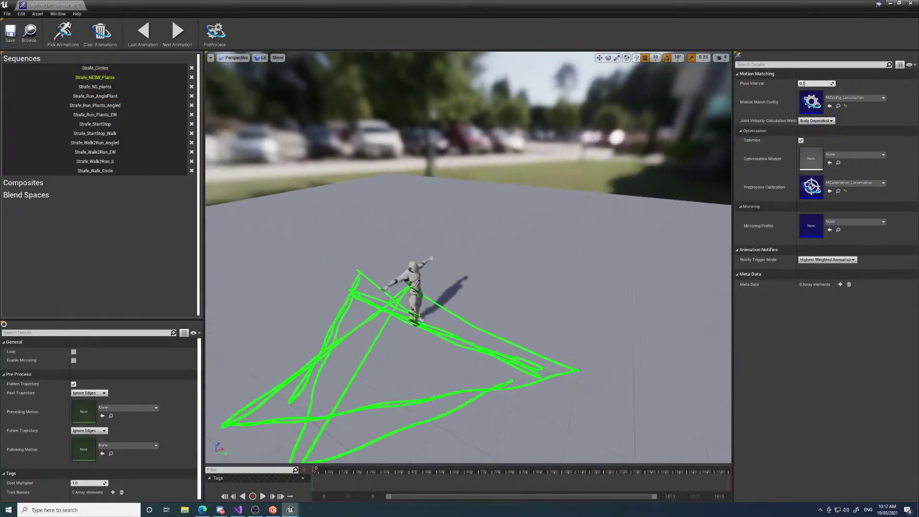
{"action": "left_click_drag", "start_coordinate": [321, 473], "coordinate": [439, 490]}
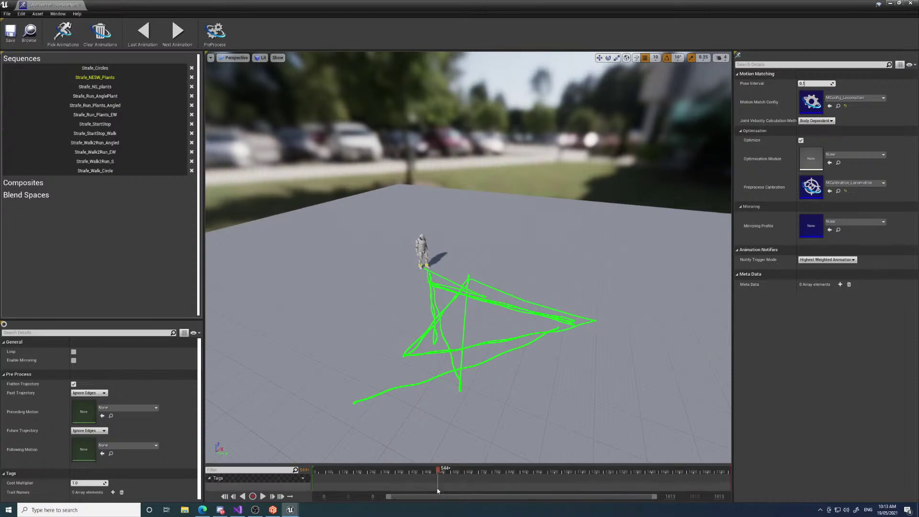
{"action": "left_click", "coordinate": [87, 111]}
{"action": "left_click", "coordinate": [89, 87]}
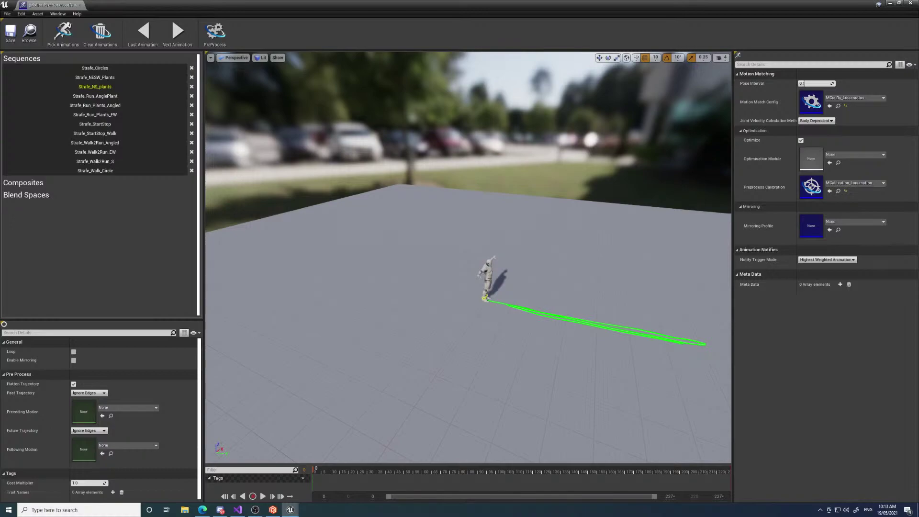
{"action": "right_click_drag", "start_coordinate": [637, 320], "coordinate": [539, 258]}
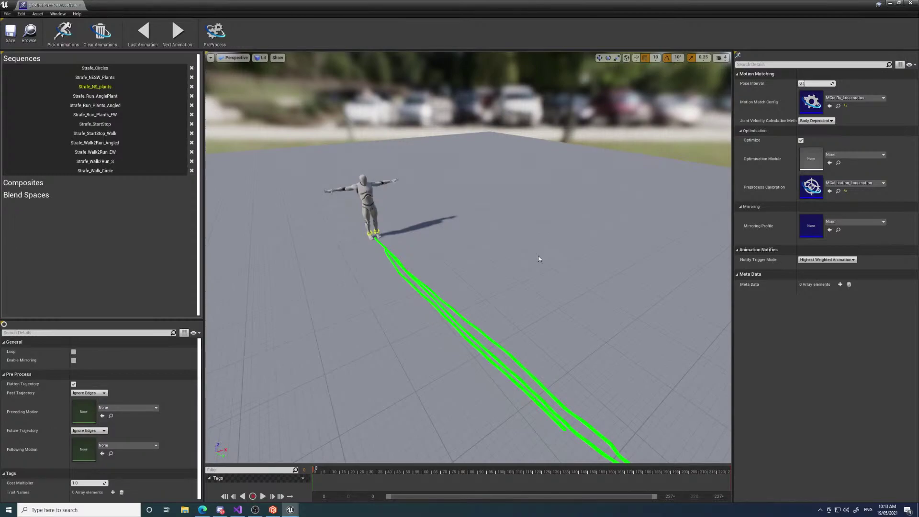
Step: Open MCalibration_Locomotion, try a Quality Vs Responsiveness Ratio of about 0.67, restore it to 0.5 and close the asset
{"action": "left_click", "coordinate": [889, 3]}
{"action": "double_click", "coordinate": [209, 390]}
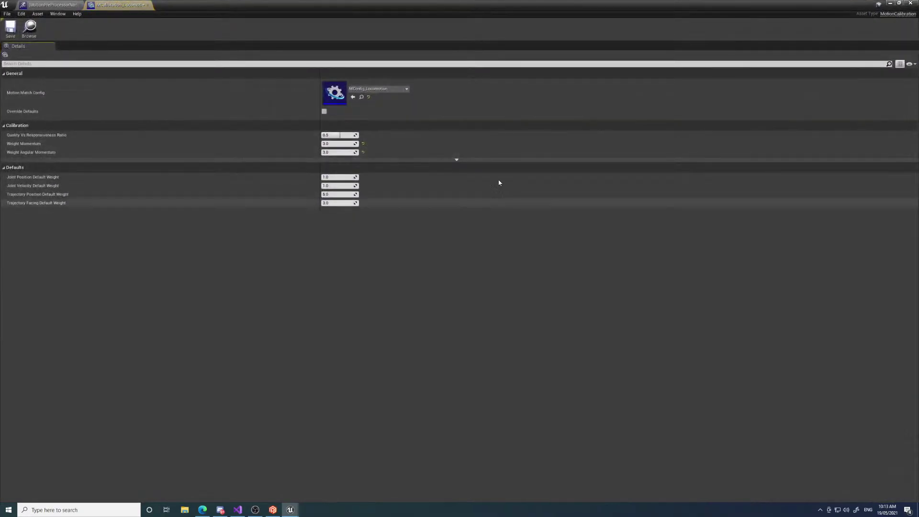
{"action": "left_click_drag", "start_coordinate": [335, 135], "coordinate": [347, 135]}
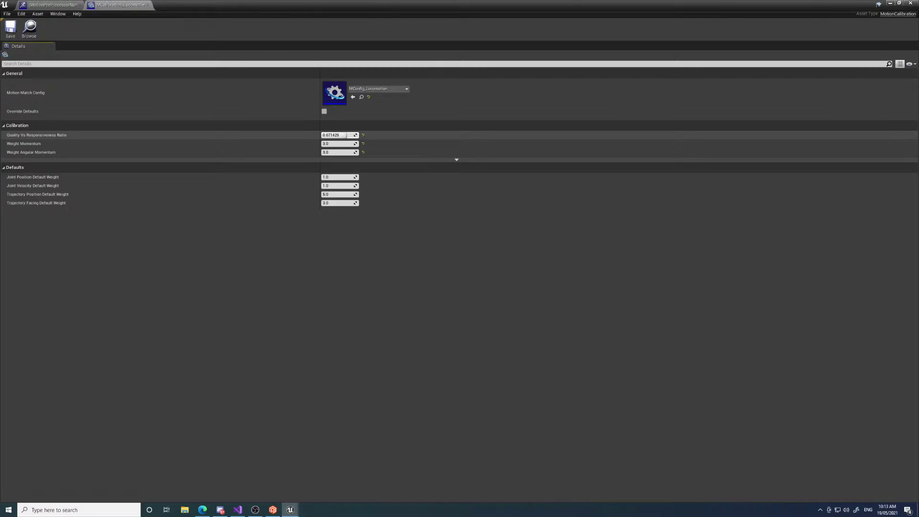
{"action": "left_click", "coordinate": [343, 136]}
{"action": "type", "text": "0.5"}
{"action": "left_click", "coordinate": [148, 6]}
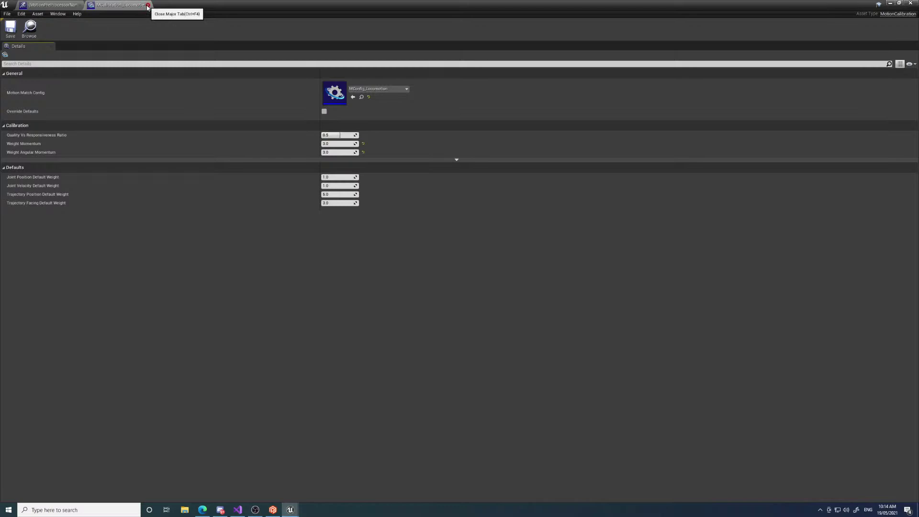
{"action": "left_click", "coordinate": [147, 6]}
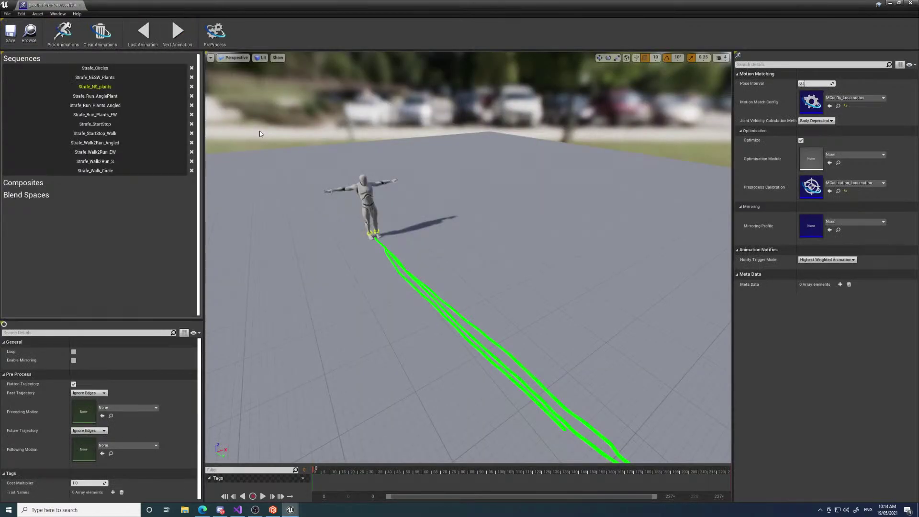
Step: Compare the Strafe_NS_plants trajectory with Strafe_Run_AnglePlant, scrubbing the latter to about frame 168
{"action": "mouse_move", "coordinate": [424, 258]}
{"action": "right_mouse_down"}
{"action": "mouse_move", "coordinate": [405, 239]}
{"action": "mouse_move", "coordinate": [435, 261]}
{"action": "right_mouse_up"}
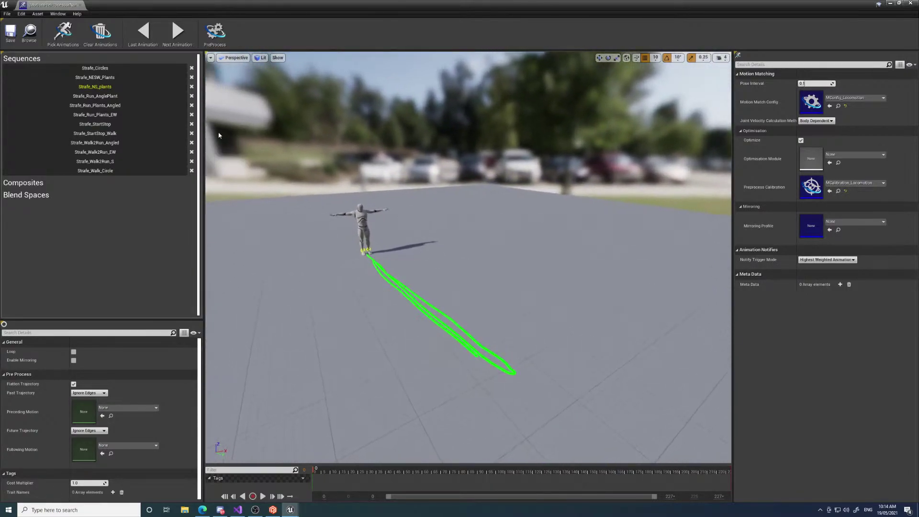
{"action": "left_click", "coordinate": [102, 97]}
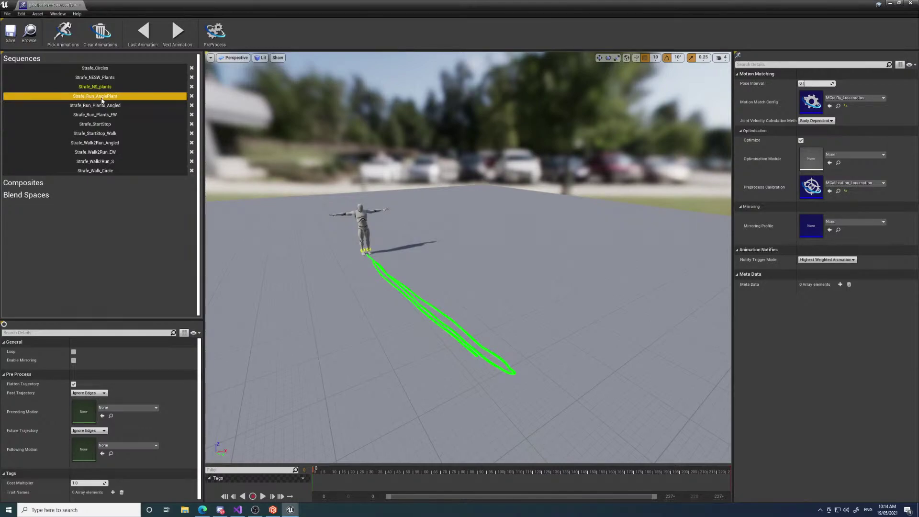
{"action": "left_click", "coordinate": [102, 87]}
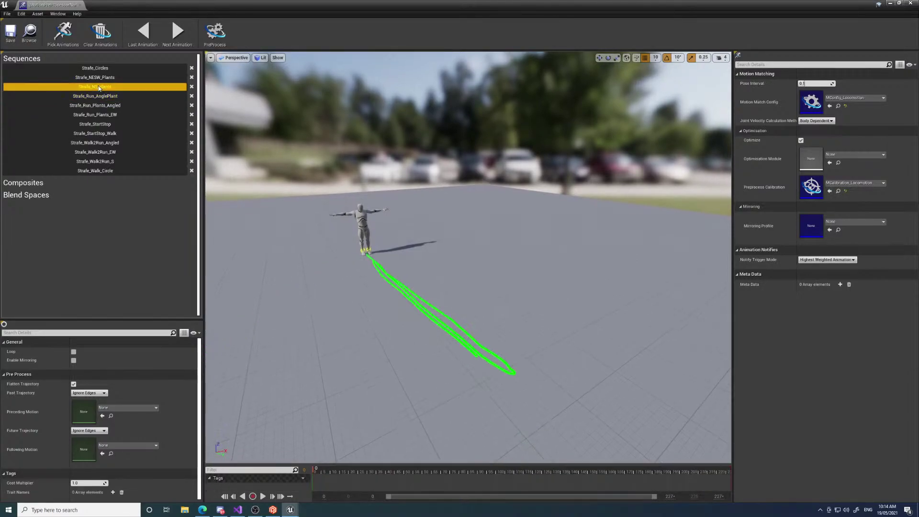
{"action": "left_click", "coordinate": [103, 78]}
{"action": "left_click", "coordinate": [104, 86]}
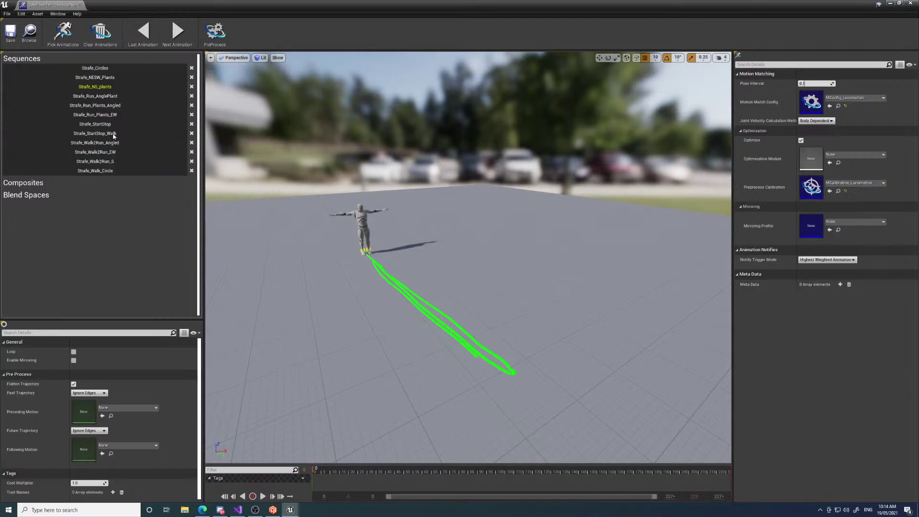
{"action": "left_click", "coordinate": [91, 97]}
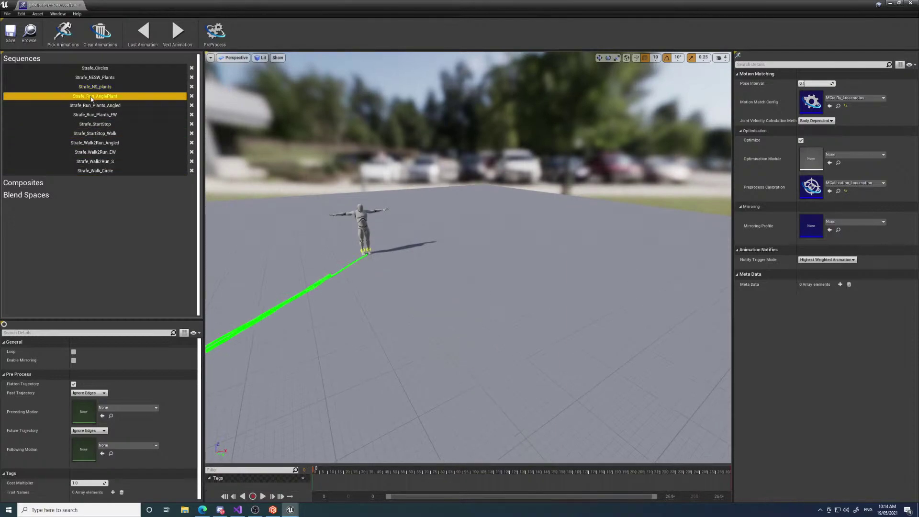
{"action": "left_click_drag", "start_coordinate": [325, 475], "coordinate": [374, 472]}
{"action": "mouse_move", "coordinate": [458, 360]}
{"action": "right_mouse_down"}
{"action": "mouse_move", "coordinate": [397, 360]}
{"action": "mouse_move", "coordinate": [458, 361]}
{"action": "right_mouse_up"}
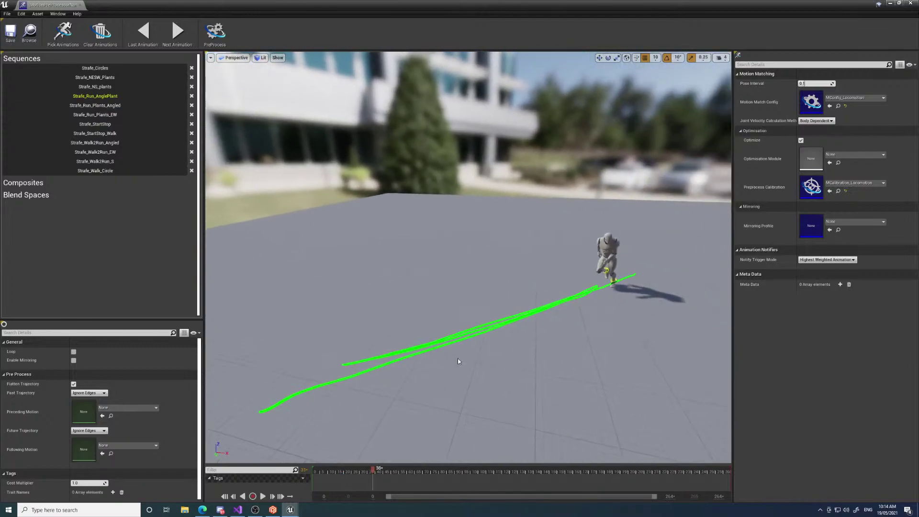
{"action": "left_click_drag", "start_coordinate": [368, 468], "coordinate": [578, 470]}
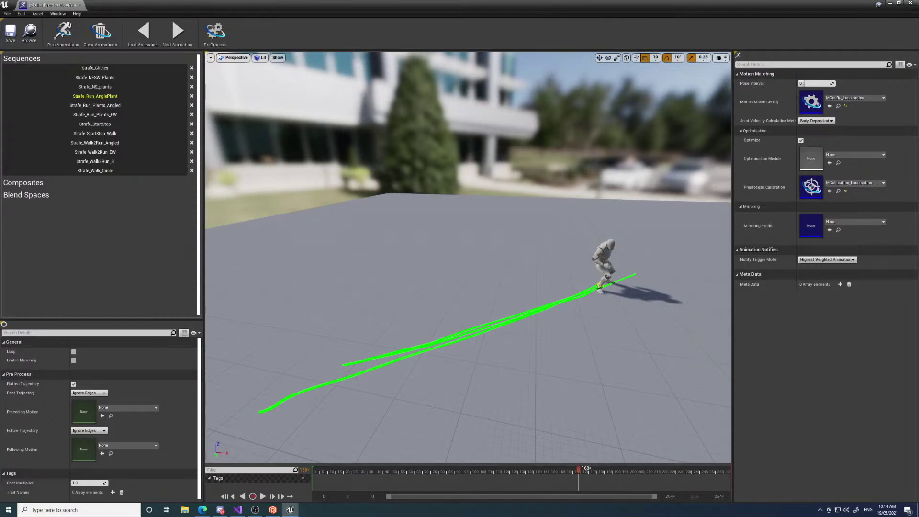
Step: Preprocess the strafe motion data, turn off its Optimize option, and save and close the asset
{"action": "left_click", "coordinate": [214, 36]}
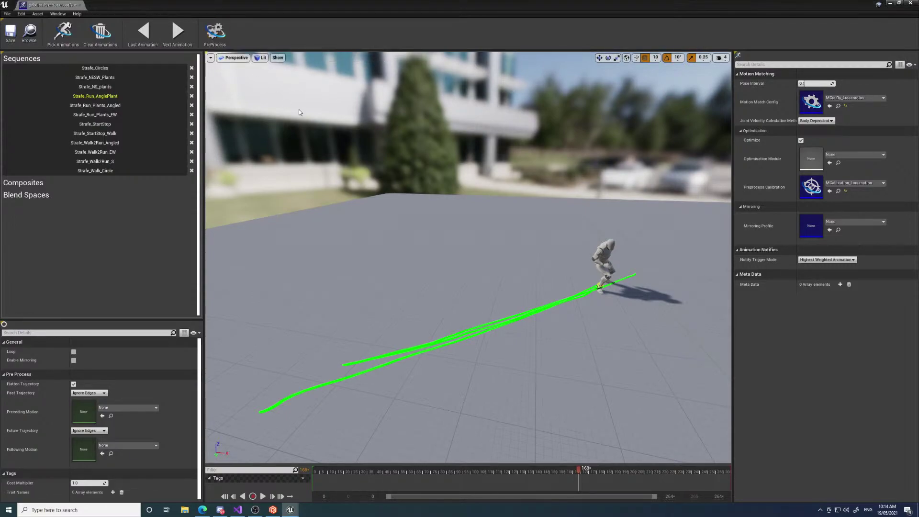
{"action": "left_click", "coordinate": [801, 140]}
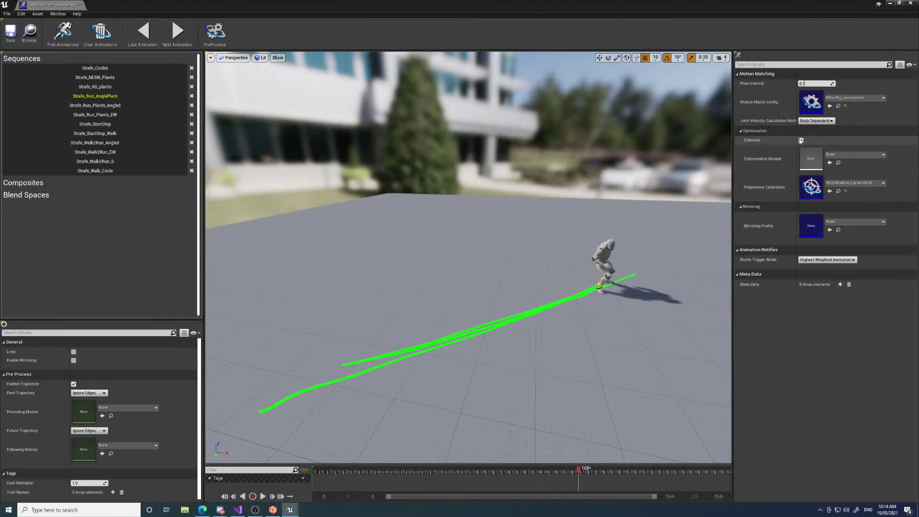
{"action": "left_click", "coordinate": [10, 33]}
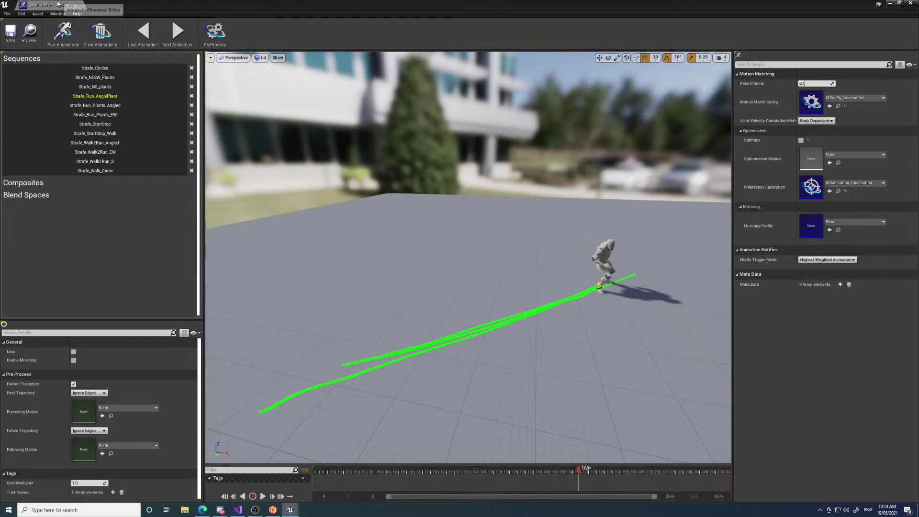
{"action": "left_click", "coordinate": [81, 5]}
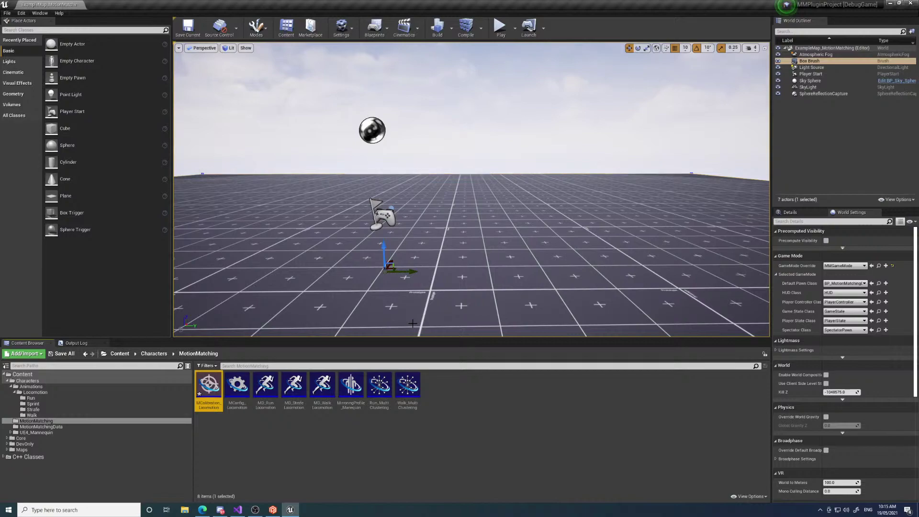
Step: Open the ABP_MotionMatchingExample animation blueprint from the Characters folder
{"action": "left_click", "coordinate": [431, 434]}
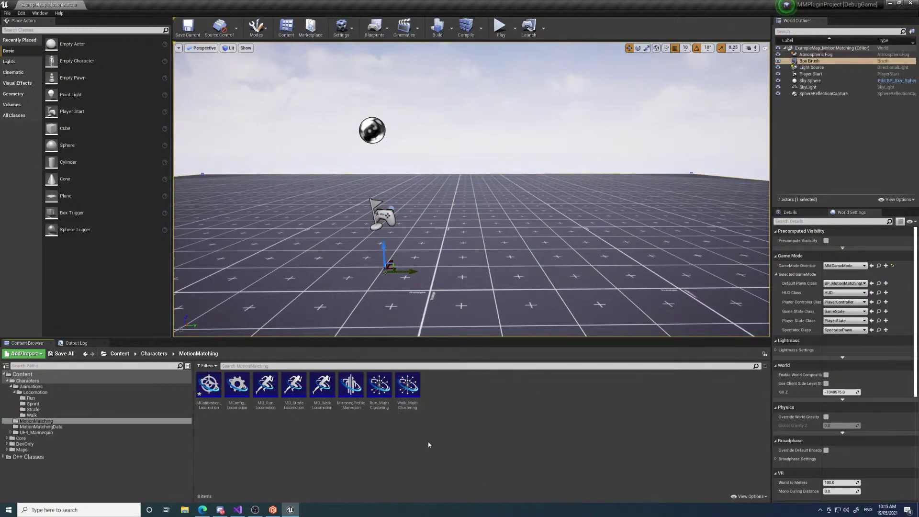
{"action": "left_click", "coordinate": [32, 386]}
{"action": "left_click", "coordinate": [24, 381]}
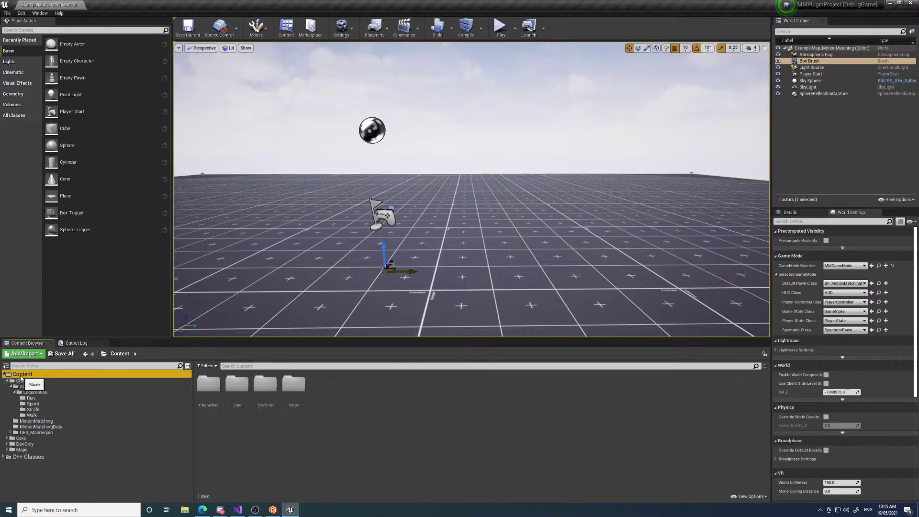
{"action": "mouse_move", "coordinate": [350, 389]}
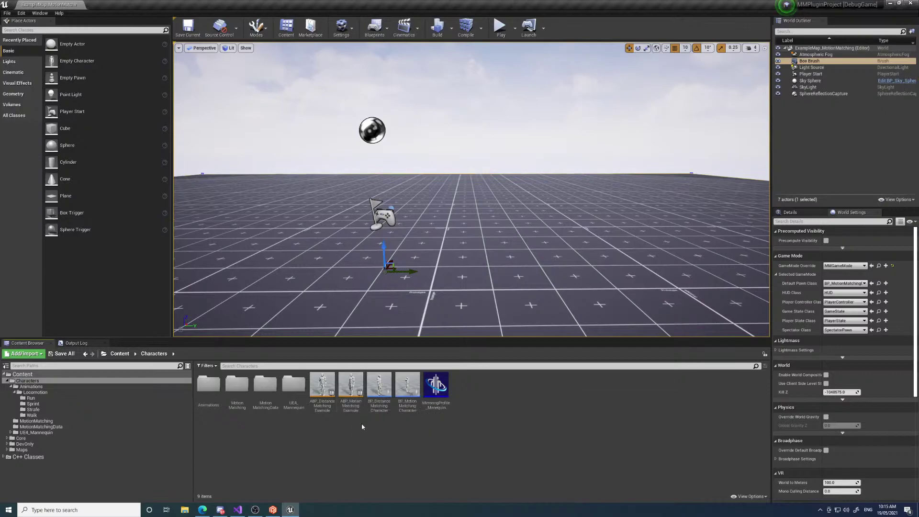
{"action": "double_click", "coordinate": [351, 384]}
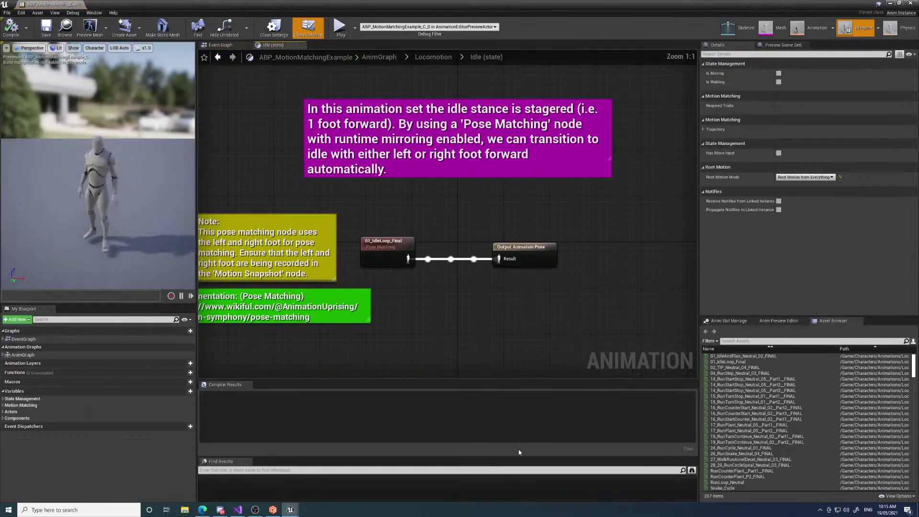
Step: Examine the Motion Matching node in the Locomotion state machine's Run state, and return to the state machine
{"action": "left_click", "coordinate": [429, 58]}
{"action": "right_click_drag", "start_coordinate": [423, 104], "coordinate": [301, 114]}
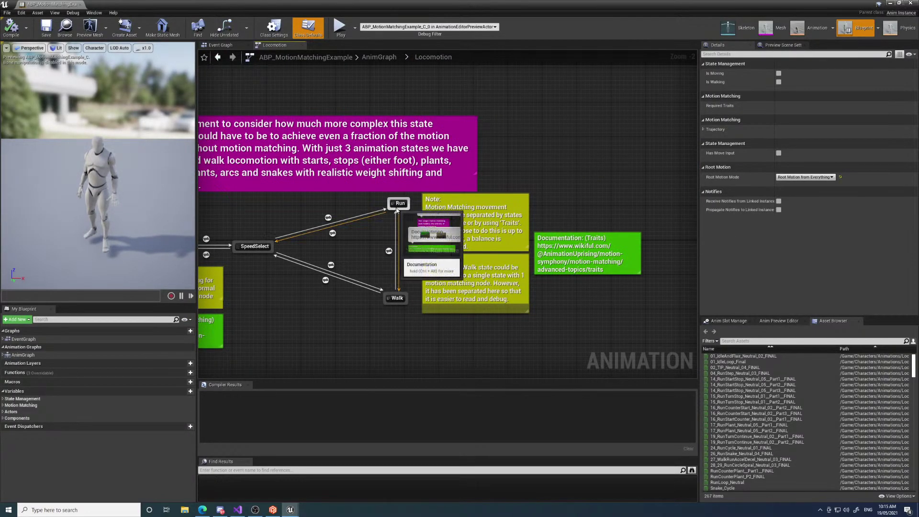
{"action": "double_click", "coordinate": [399, 205]}
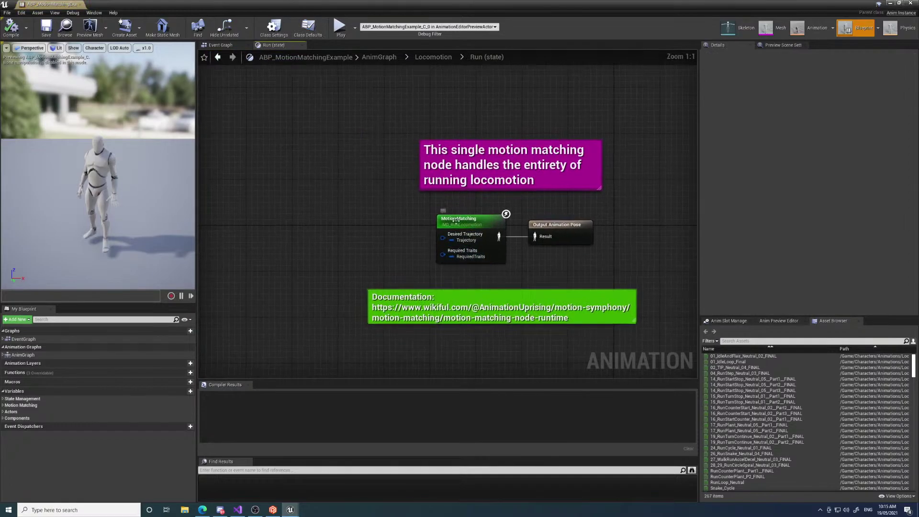
{"action": "left_click", "coordinate": [461, 225]}
{"action": "left_click", "coordinate": [433, 57]}
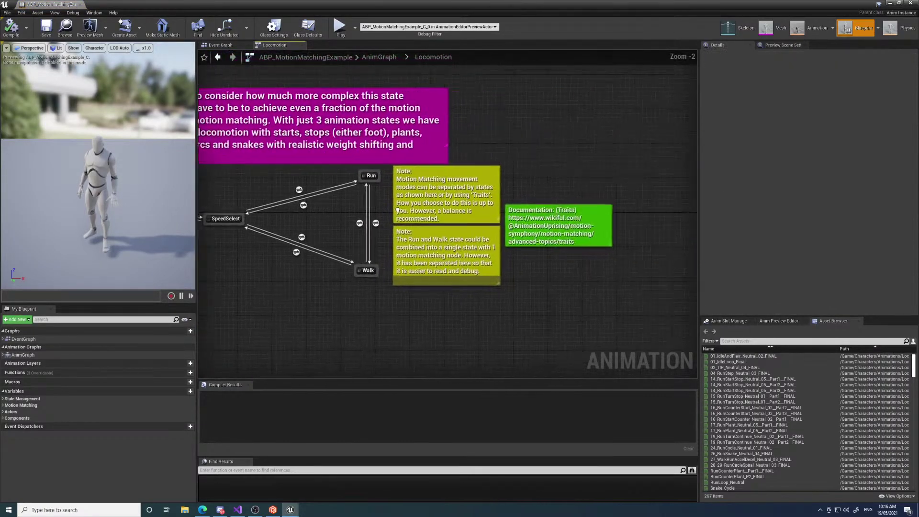
Step: Move the yellow notes and the Traits documentation comment below the Run and Walk states to clear space
{"action": "left_click_drag", "start_coordinate": [556, 267], "coordinate": [474, 334]}
{"action": "right_click_drag", "start_coordinate": [488, 215], "coordinate": [482, 78]}
{"action": "left_click_drag", "start_coordinate": [390, 162], "coordinate": [674, 309]}
{"action": "left_click_drag", "start_coordinate": [531, 216], "coordinate": [479, 254]}
{"action": "left_click", "coordinate": [445, 166]}
{"action": "right_click_drag", "start_coordinate": [445, 165], "coordinate": [457, 296]}
Step: Add a new state named Strafe to the Locomotion state machine beside the Run state
{"action": "right_click", "coordinate": [419, 166]}
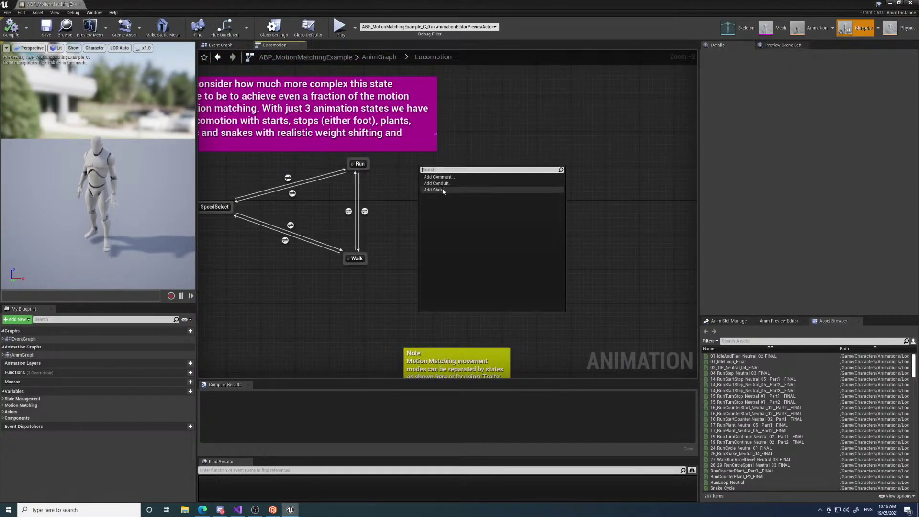
{"action": "left_click", "coordinate": [479, 187]}
{"action": "type", "text": "Strafe"}
{"action": "key", "text": "Return"}
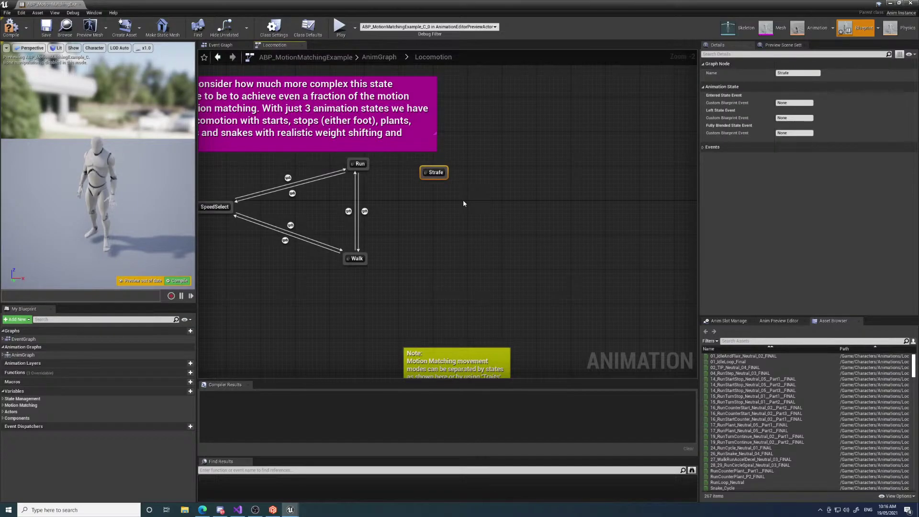
Step: Look inside the empty Strafe state, and move its node farther from the Run state in the state machine
{"action": "double_click", "coordinate": [434, 172]}
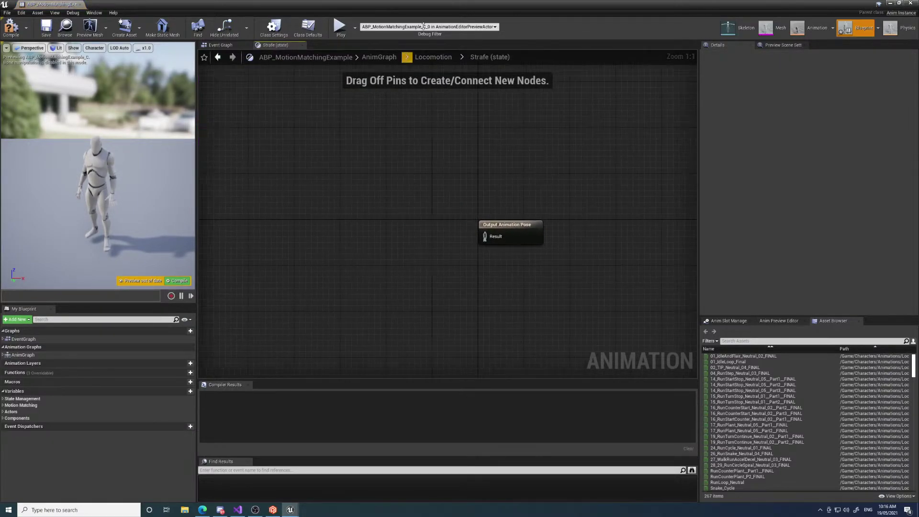
{"action": "left_click", "coordinate": [434, 57]}
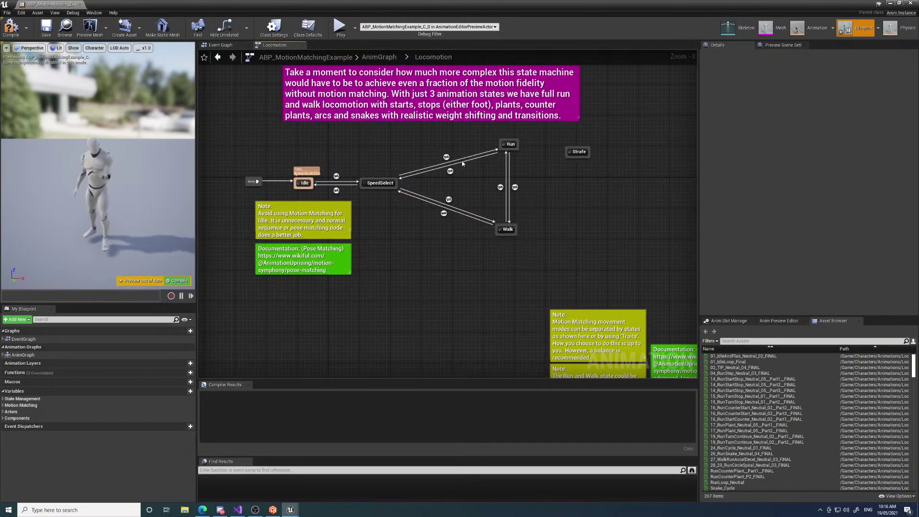
{"action": "left_click_drag", "start_coordinate": [589, 152], "coordinate": [603, 150]}
{"action": "left_click", "coordinate": [583, 154]}
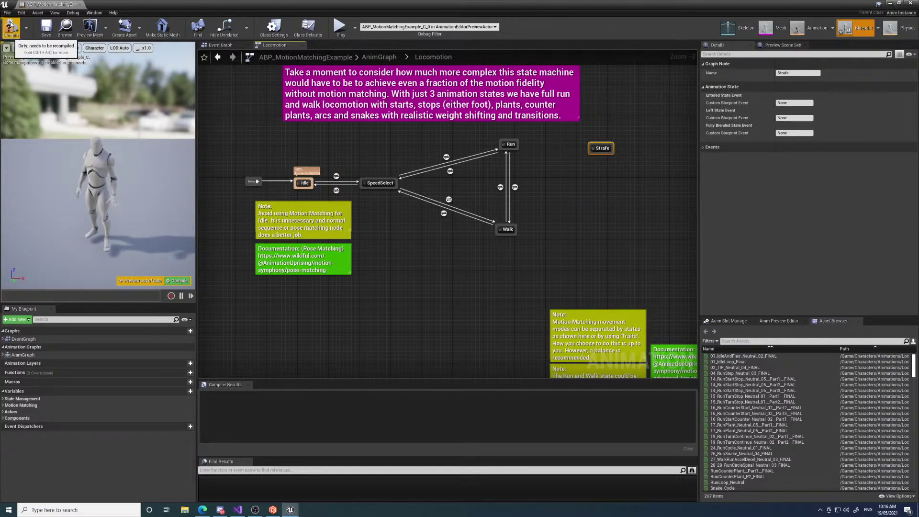
{"action": "scroll", "coordinate": [656, 143], "scroll_direction": "up", "scroll_amount": 3}
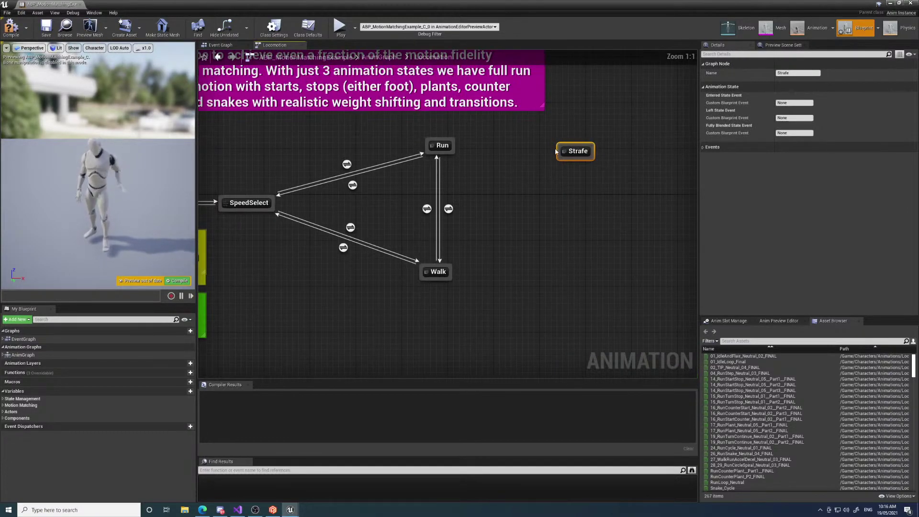
{"action": "left_click_drag", "start_coordinate": [576, 153], "coordinate": [622, 153]}
{"action": "left_click", "coordinate": [590, 183]}
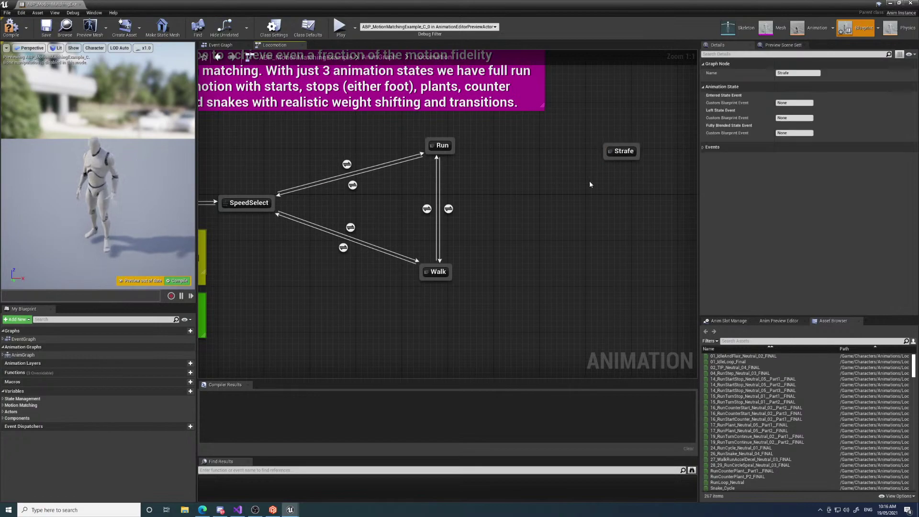
Step: Create transitions in both directions between the Run and Strafe states
{"action": "left_click_drag", "start_coordinate": [458, 149], "coordinate": [623, 152]}
{"action": "left_click_drag", "start_coordinate": [443, 146], "coordinate": [443, 146]}
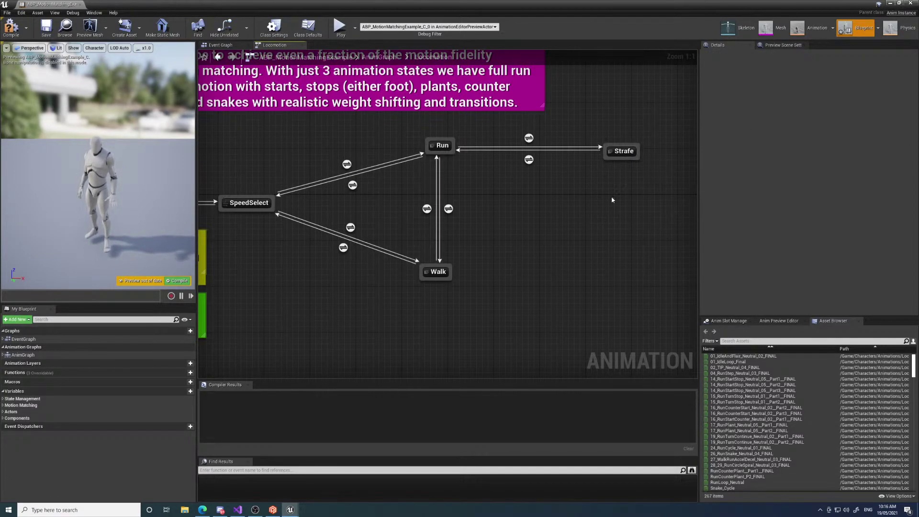
{"action": "right_click_drag", "start_coordinate": [610, 200], "coordinate": [493, 189]}
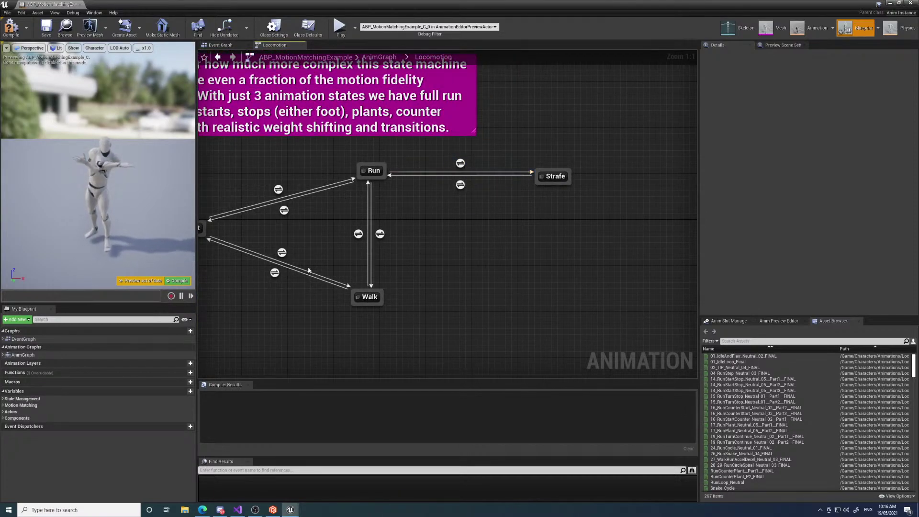
Step: Add a Boolean variable to the blueprint and try to name it Strafe
{"action": "left_click", "coordinate": [190, 391]}
{"action": "type", "text": "S"}
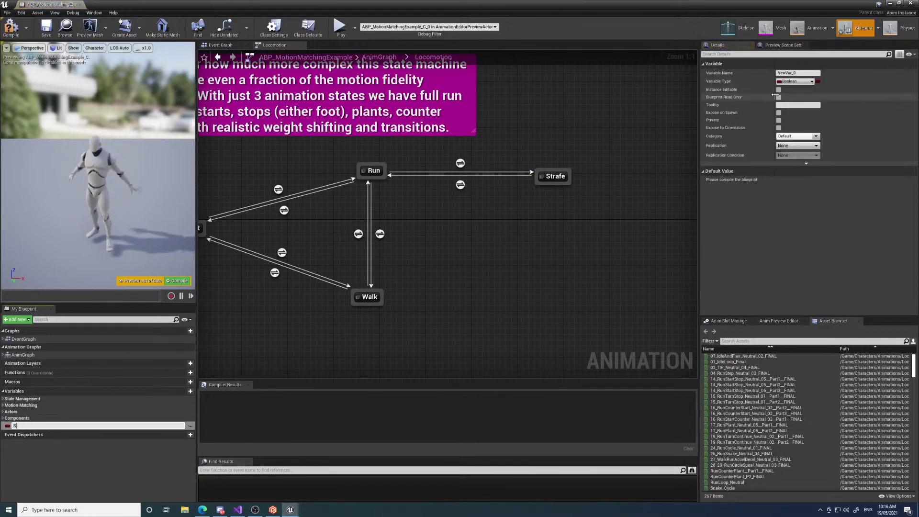
{"action": "type", "text": "trafe"}
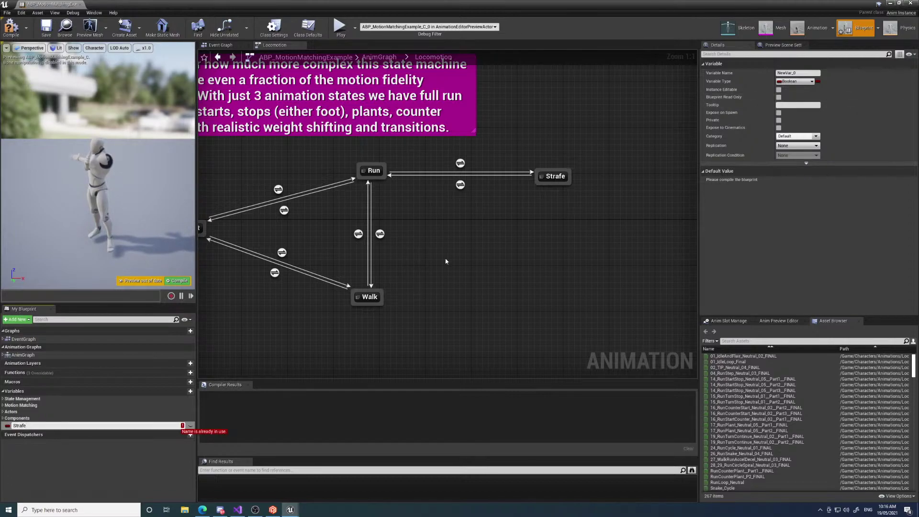
{"action": "key", "text": "Return"}
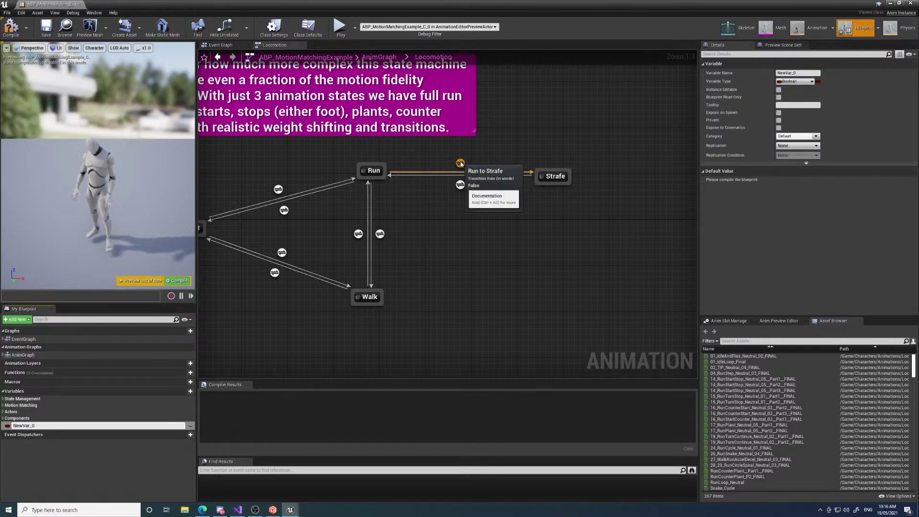
Step: Try to rename the new Boolean variable to Strafe through its variable details
{"action": "left_click", "coordinate": [32, 425]}
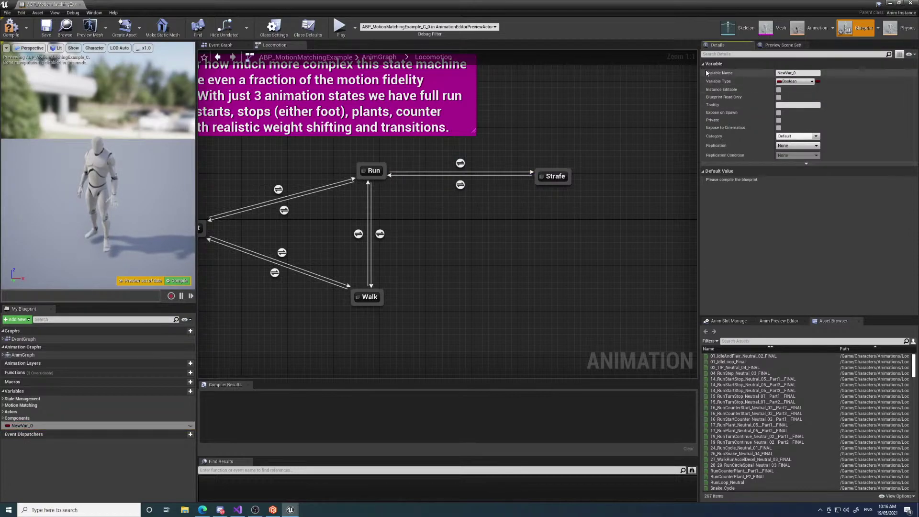
{"action": "left_click", "coordinate": [792, 73]}
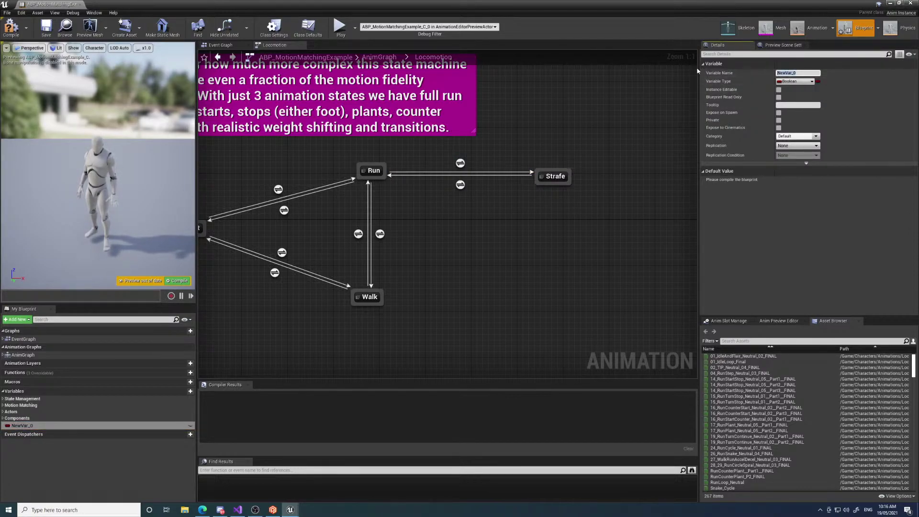
{"action": "type", "text": "Strafe"}
{"action": "key", "text": "Return"}
{"action": "left_click", "coordinate": [422, 180]}
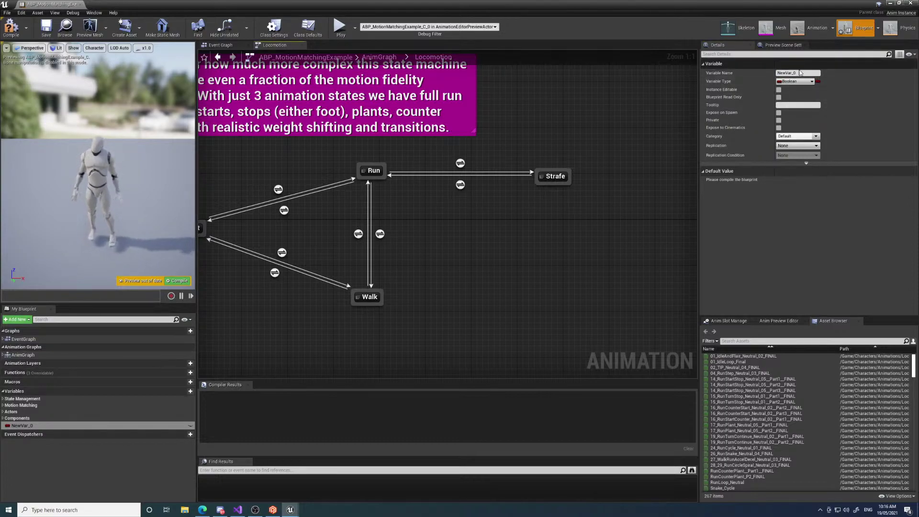
{"action": "left_click_drag", "start_coordinate": [804, 74], "coordinate": [731, 71]}
{"action": "type", "text": "Strafe"}
{"action": "key", "text": "Return"}
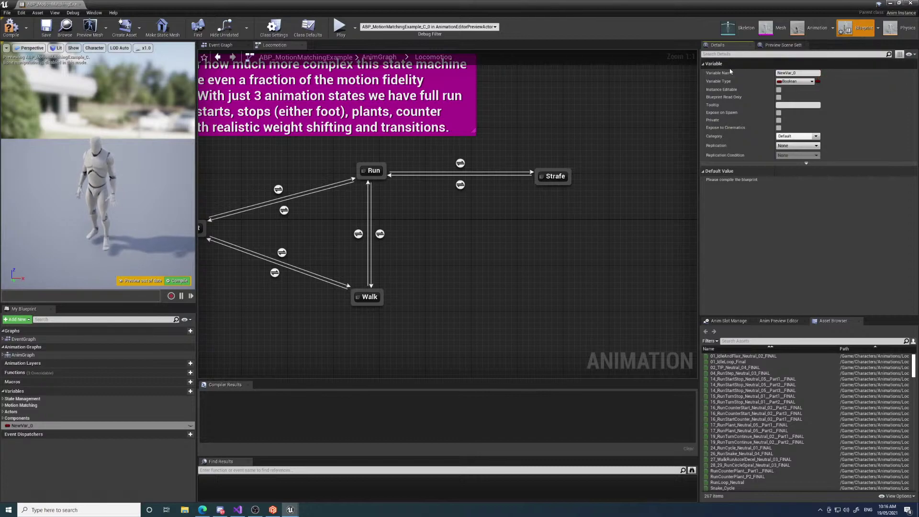
Step: Delete the newly added Boolean variable
{"action": "left_click", "coordinate": [20, 428]}
{"action": "key", "text": "BackSpace"}
{"action": "left_click", "coordinate": [37, 443]}
{"action": "left_click", "coordinate": [26, 427]}
{"action": "key", "text": "Delete"}
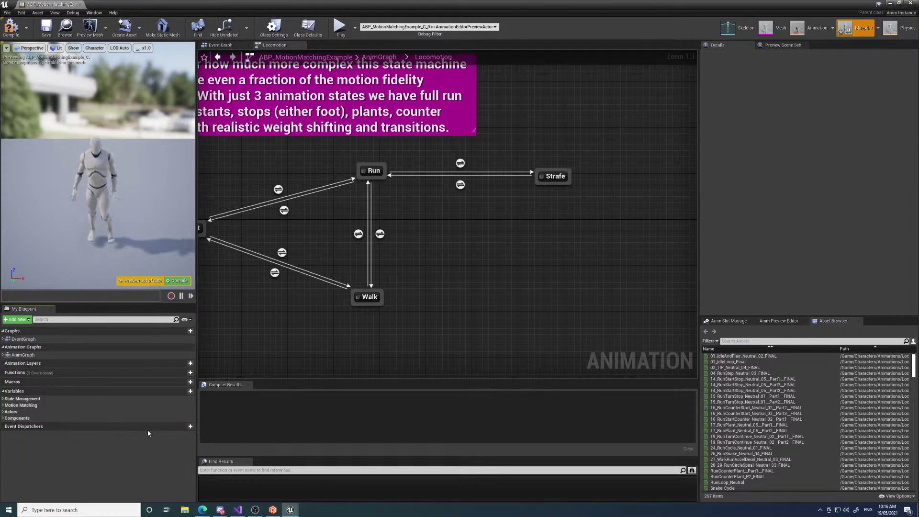
{"action": "left_click", "coordinate": [551, 177]}
{"action": "double_click", "coordinate": [551, 177]}
{"action": "right_click", "coordinate": [322, 185]}
{"action": "left_click", "coordinate": [443, 91]}
{"action": "left_click", "coordinate": [433, 57]}
{"action": "right_click_drag", "start_coordinate": [451, 145], "coordinate": [531, 278]}
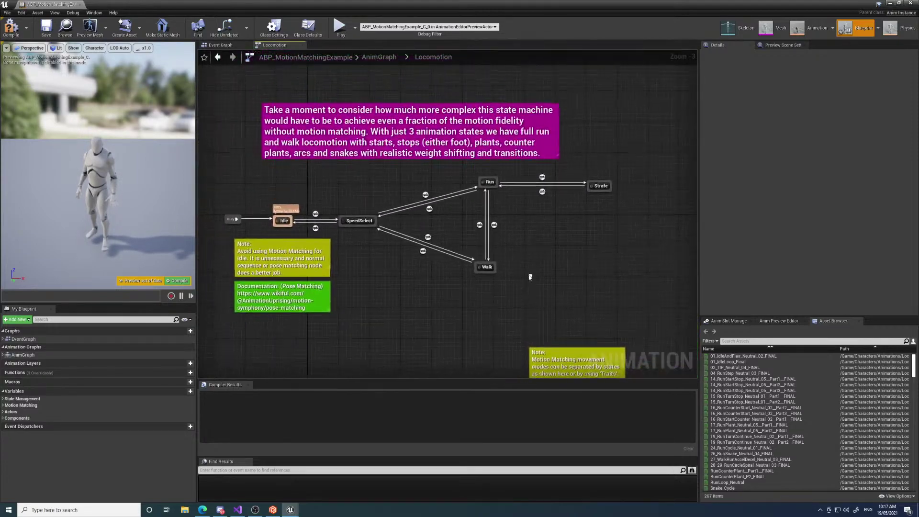
Step: Try a copy of the Run state's Motion Matching node connected to the Strafe state's output pose, and delete it
{"action": "double_click", "coordinate": [489, 181]}
{"action": "left_click", "coordinate": [407, 215]}
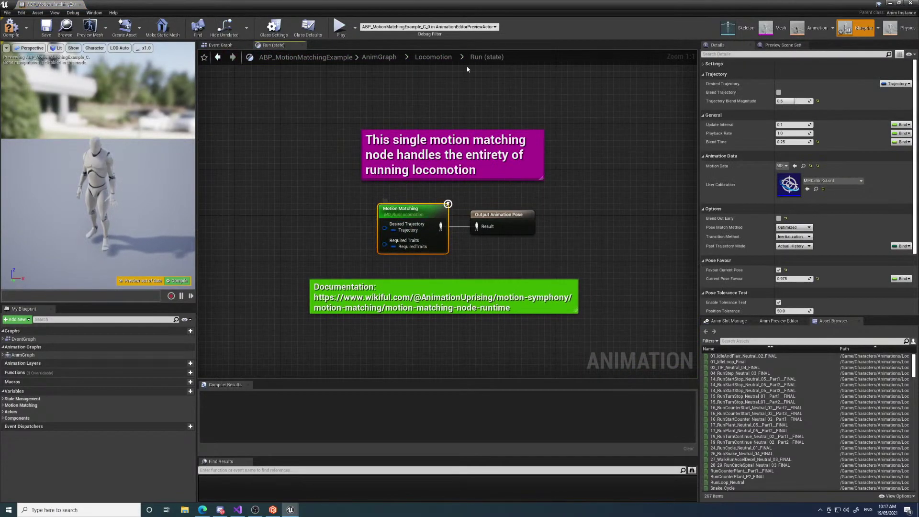
{"action": "left_click", "coordinate": [434, 57]}
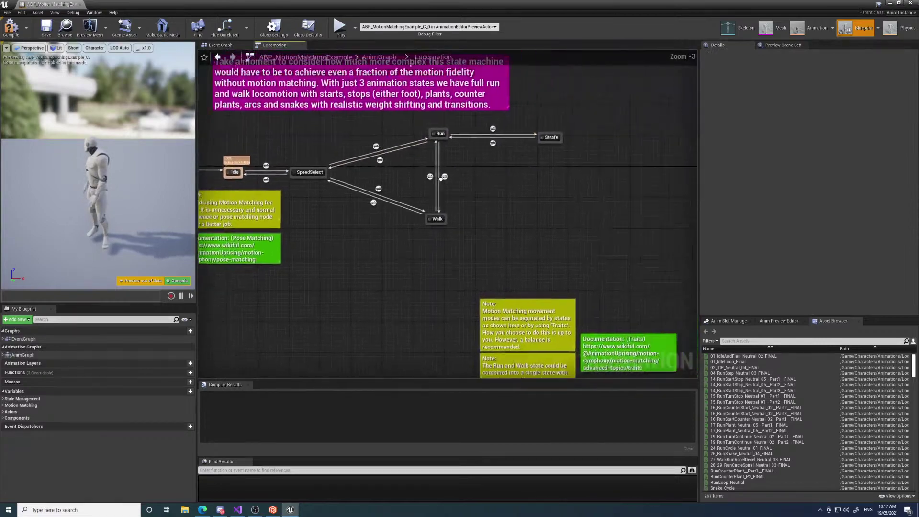
{"action": "double_click", "coordinate": [501, 203]}
{"action": "key", "text": "ctrl+v"}
{"action": "left_click_drag", "start_coordinate": [384, 238], "coordinate": [362, 213]}
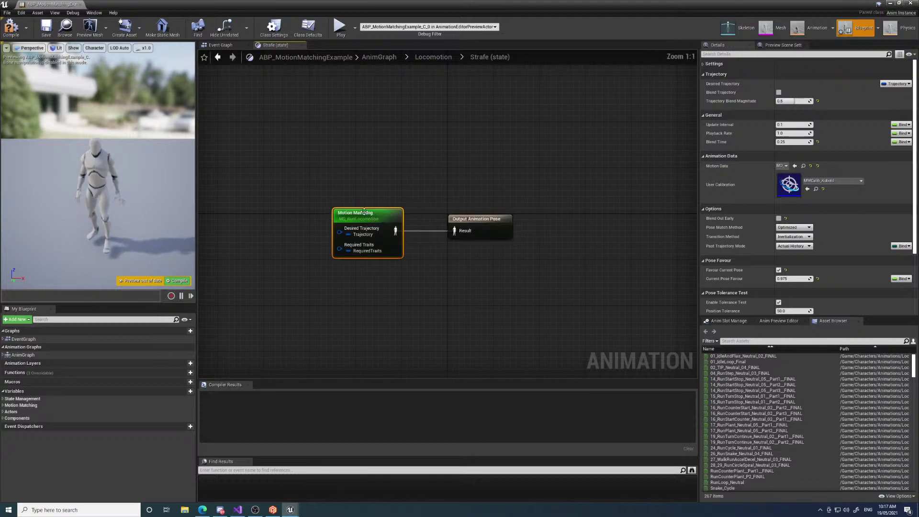
{"action": "key", "text": "Delete"}
Step: Search the available nodes for Motion Matching in the Strafe state's graph, and dismiss the search
{"action": "right_click", "coordinate": [325, 227]}
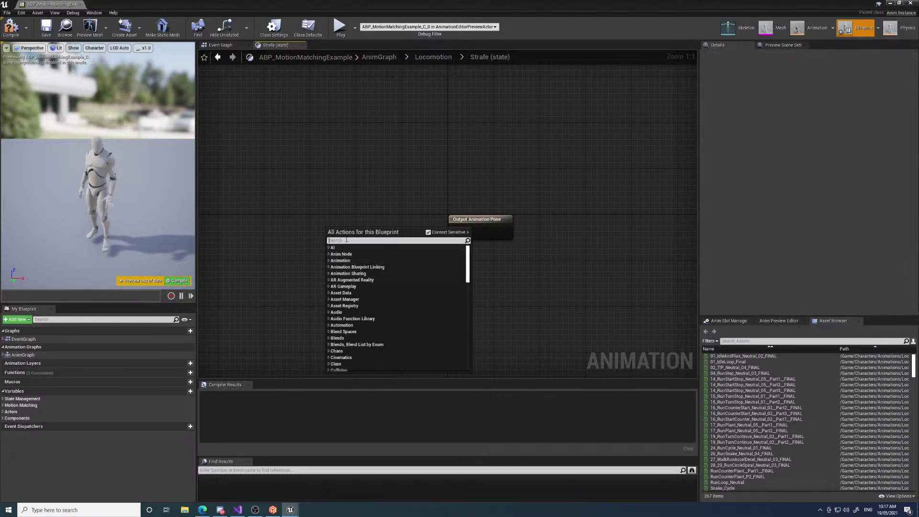
{"action": "type", "text": "MotionMat"}
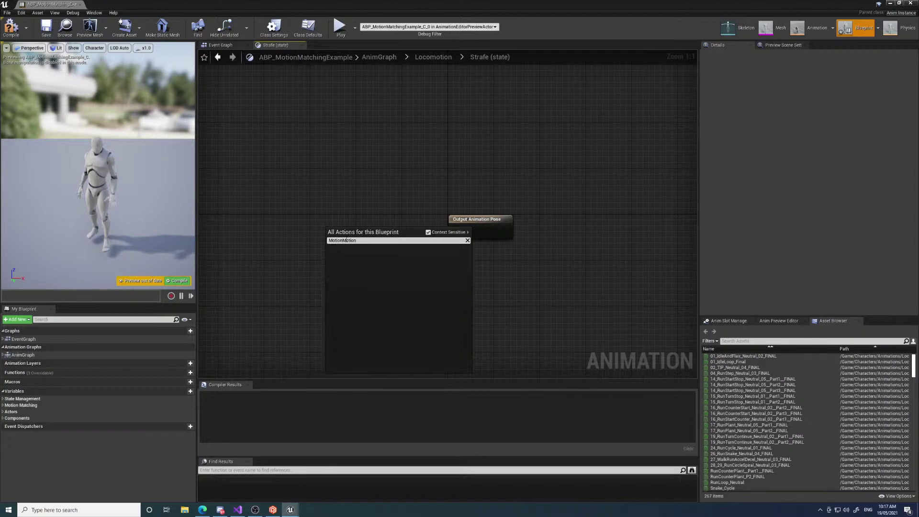
{"action": "key", "text": "BackSpace"}
{"action": "key", "text": "BackSpace"}
{"action": "type", "text": "atching"}
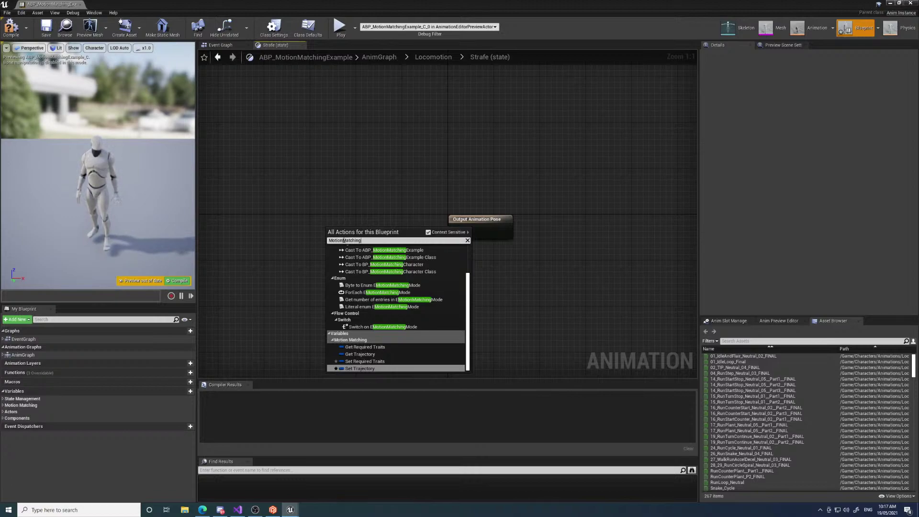
{"action": "left_click", "coordinate": [423, 340]}
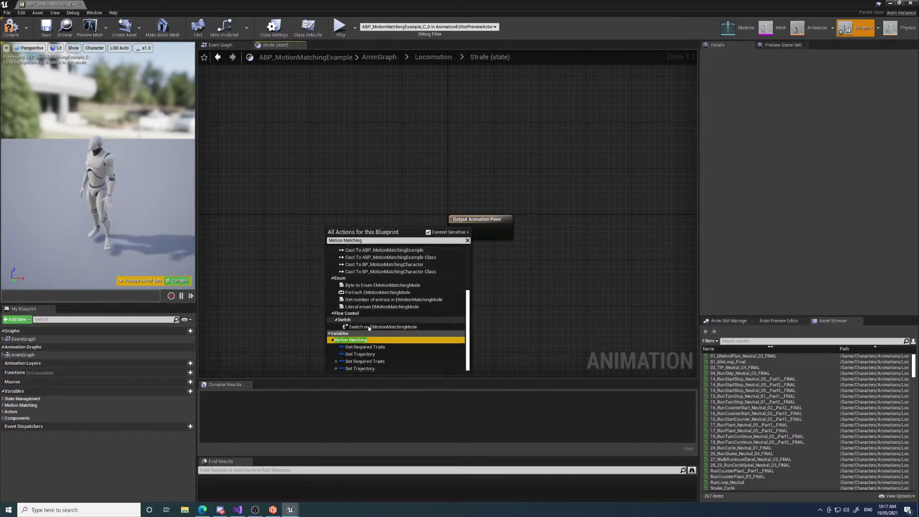
{"action": "scroll", "coordinate": [371, 328], "scroll_direction": "up", "scroll_amount": 2}
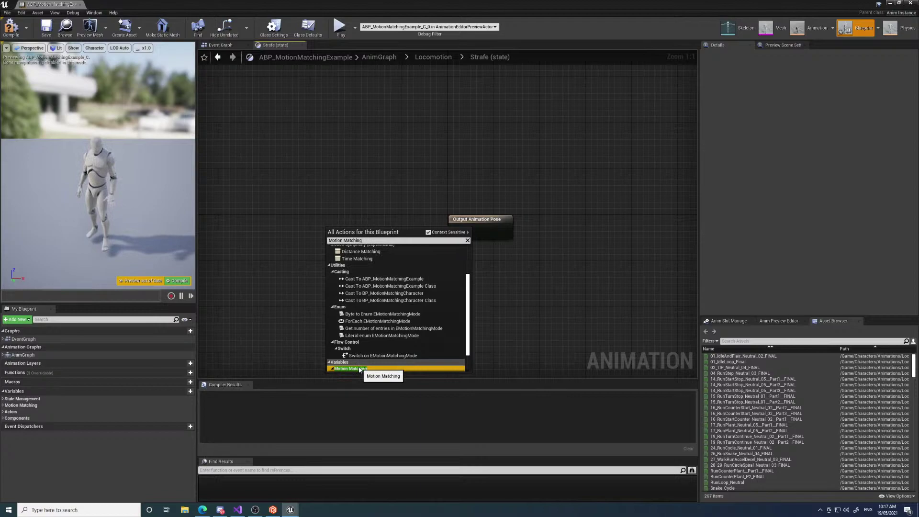
{"action": "scroll", "coordinate": [360, 369], "scroll_direction": "down", "scroll_amount": 2}
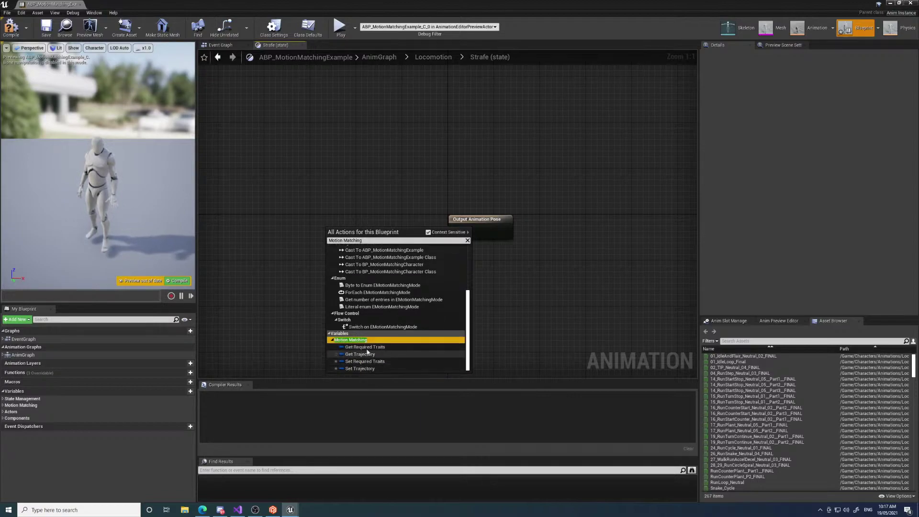
{"action": "left_click", "coordinate": [311, 196]}
Step: Add a Motion Symphony Motion Matching node wired to the Strafe state's output pose, and compile the animation blueprint
{"action": "right_click", "coordinate": [281, 235]}
{"action": "type", "text": "Motion Symphony"}
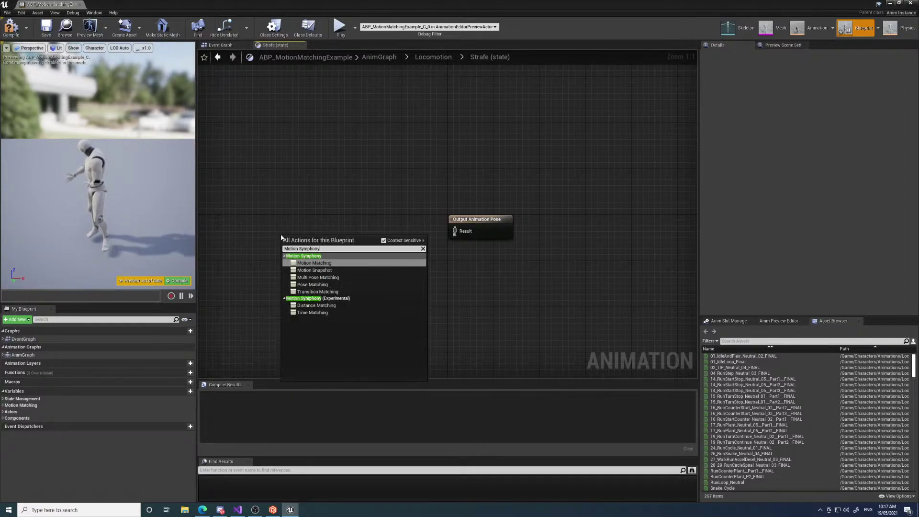
{"action": "left_click", "coordinate": [314, 263]}
{"action": "left_click_drag", "start_coordinate": [342, 248], "coordinate": [397, 220]}
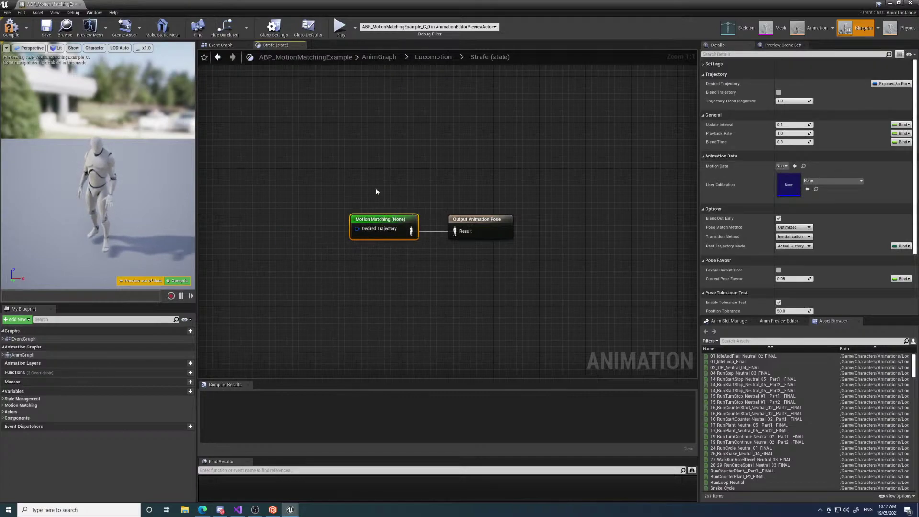
{"action": "right_click_drag", "start_coordinate": [419, 164], "coordinate": [427, 199]}
{"action": "left_click_drag", "start_coordinate": [396, 254], "coordinate": [378, 254]}
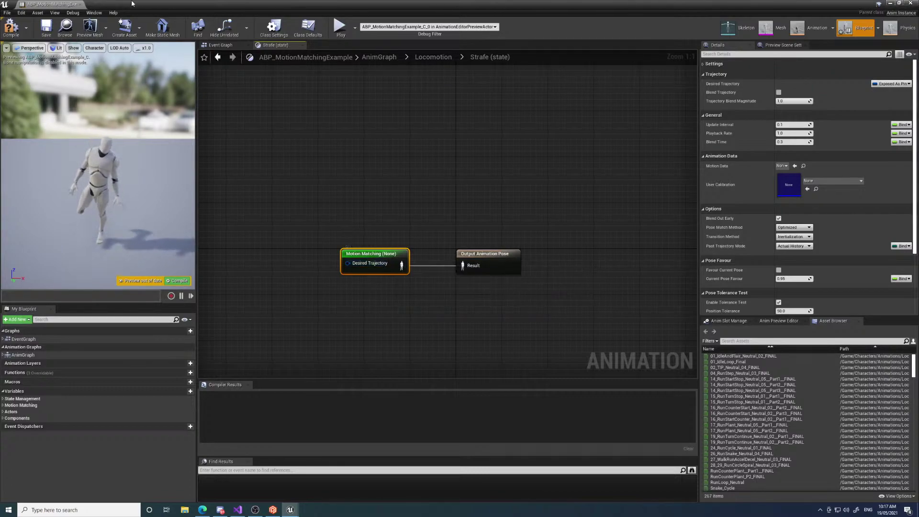
{"action": "left_click", "coordinate": [10, 27]}
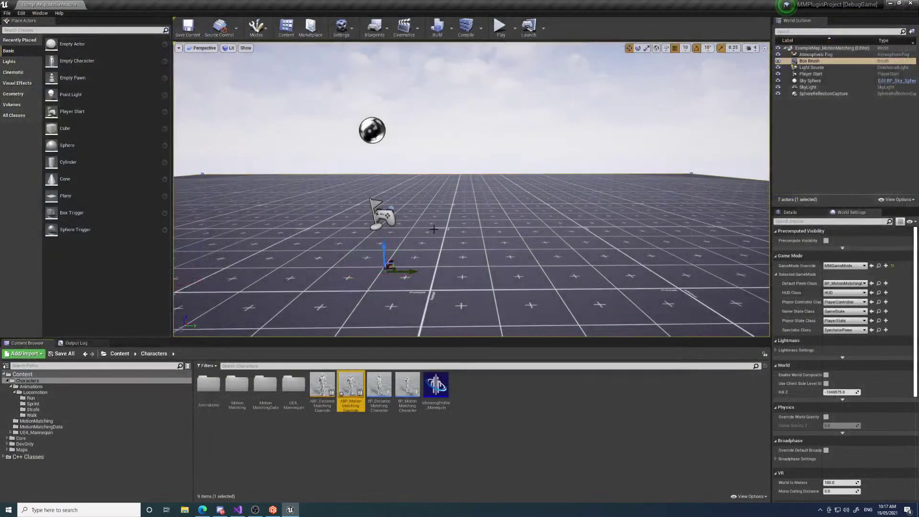
Step: Examine BP_MotionMatchingCharacter's TrajectoryGenerator component and the event graph logic feeding Set Trajectory Input, and close the blueprint
{"action": "double_click", "coordinate": [408, 385]}
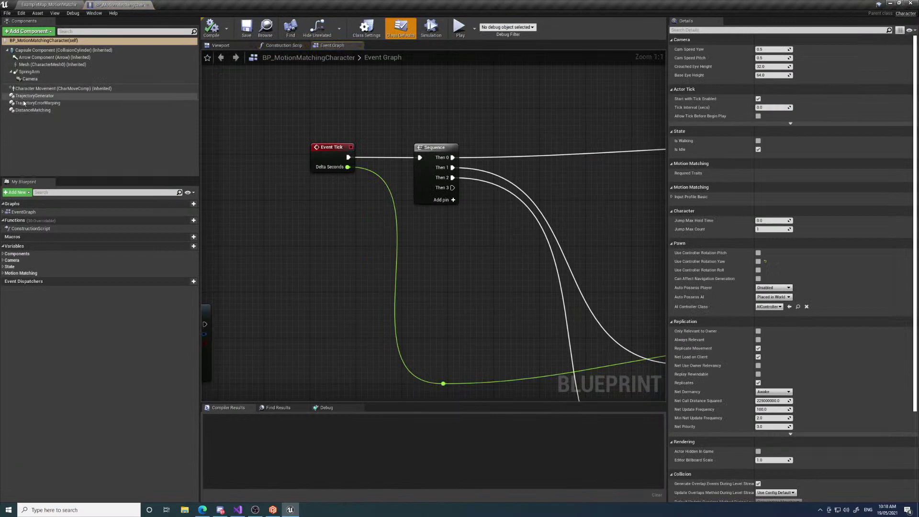
{"action": "left_click", "coordinate": [40, 97]}
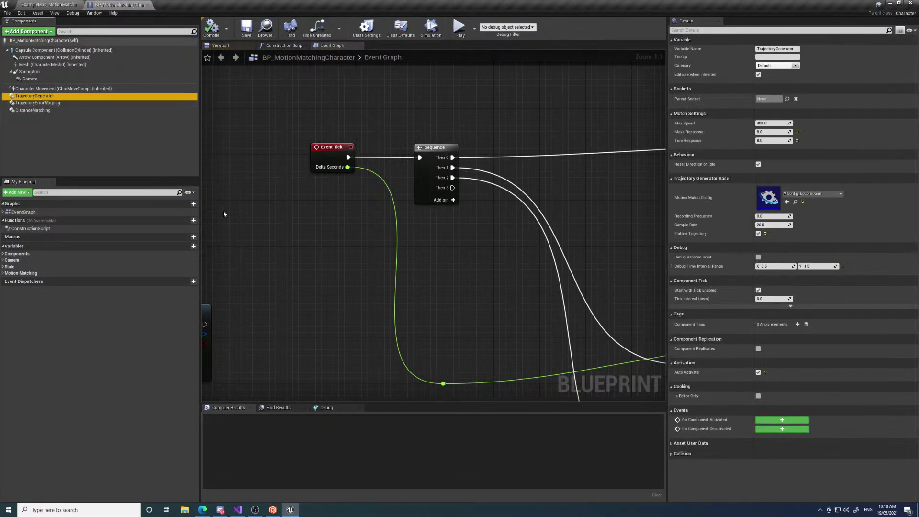
{"action": "scroll", "coordinate": [327, 179], "scroll_direction": "down", "scroll_amount": 2}
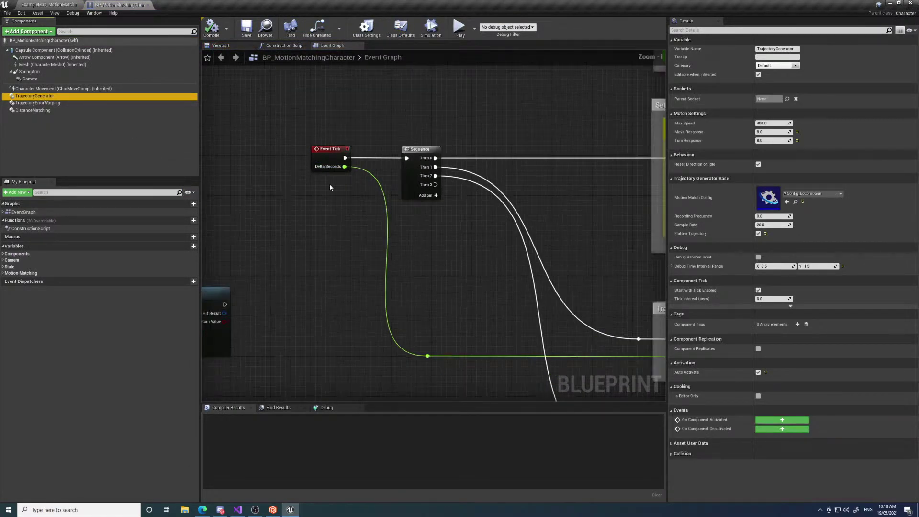
{"action": "right_click_drag", "start_coordinate": [475, 128], "coordinate": [202, 163]}
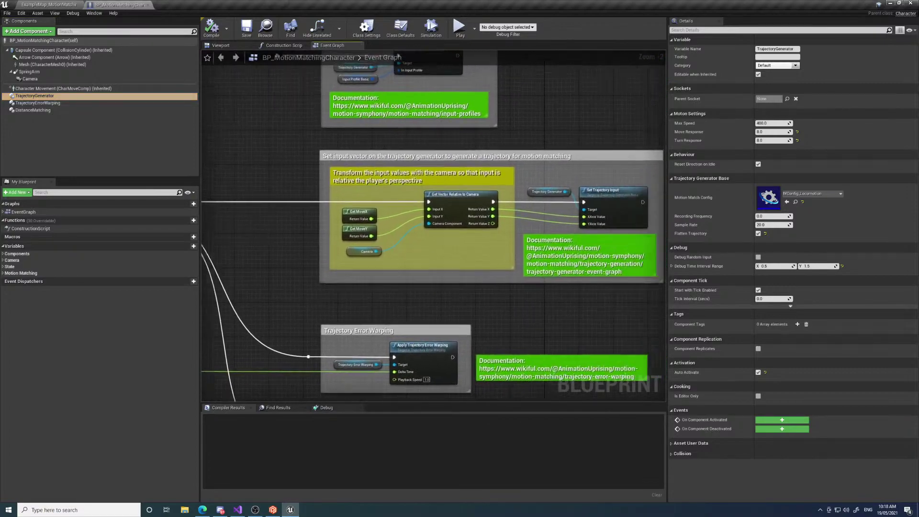
{"action": "scroll", "coordinate": [454, 186], "scroll_direction": "up", "scroll_amount": 2}
{"action": "left_click", "coordinate": [454, 187]}
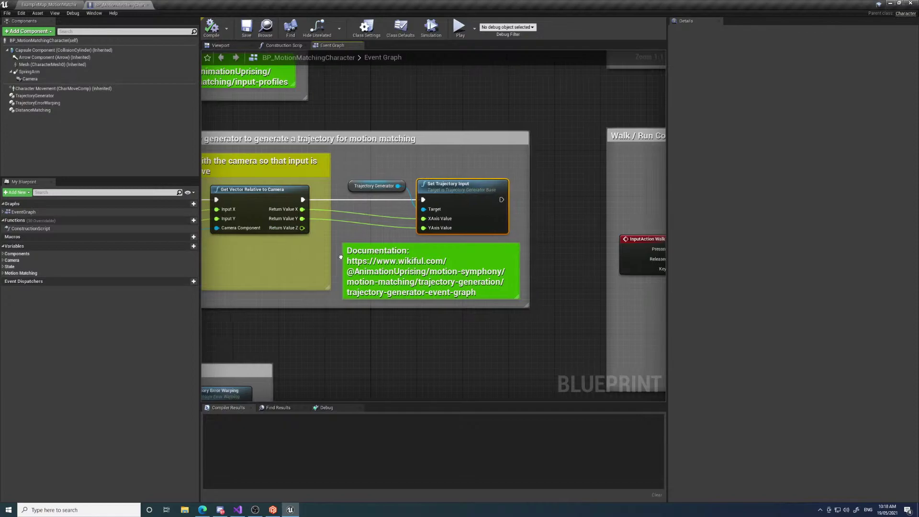
{"action": "right_click_drag", "start_coordinate": [344, 260], "coordinate": [489, 277]}
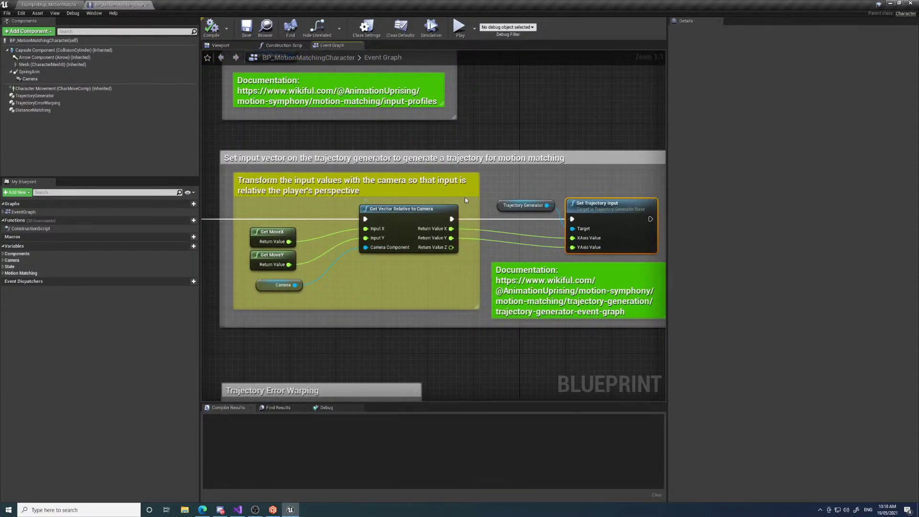
{"action": "left_click_drag", "start_coordinate": [467, 196], "coordinate": [469, 263]}
{"action": "right_click_drag", "start_coordinate": [469, 265], "coordinate": [375, 274]}
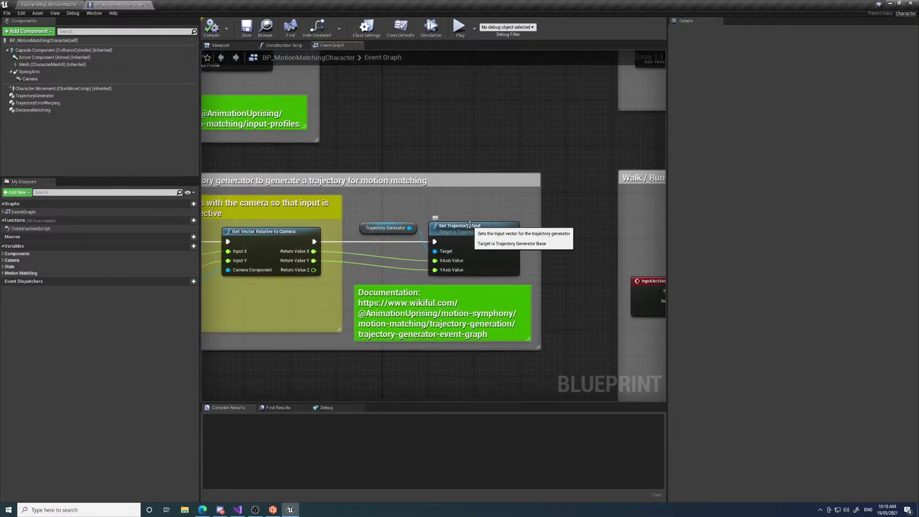
{"action": "right_click_drag", "start_coordinate": [448, 219], "coordinate": [444, 188]}
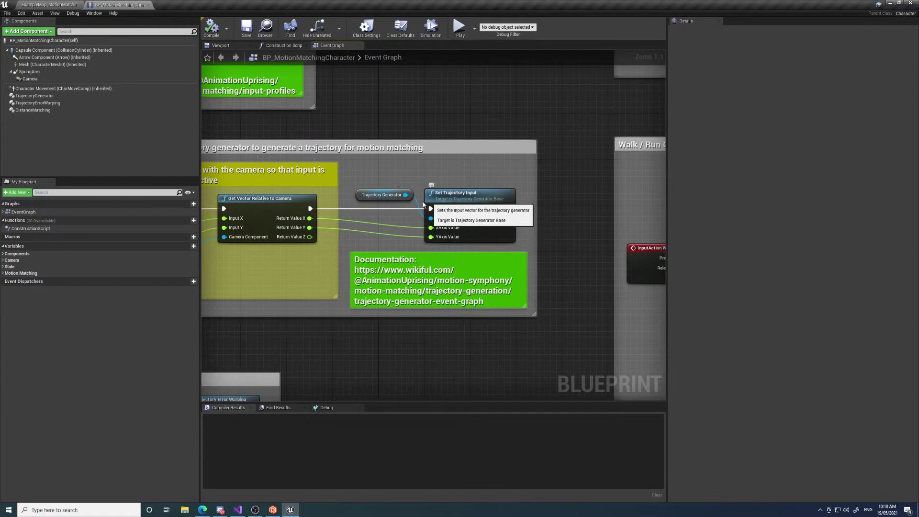
{"action": "scroll", "coordinate": [463, 172], "scroll_direction": "down", "scroll_amount": 5}
{"action": "right_click_drag", "start_coordinate": [263, 110], "coordinate": [262, 67]}
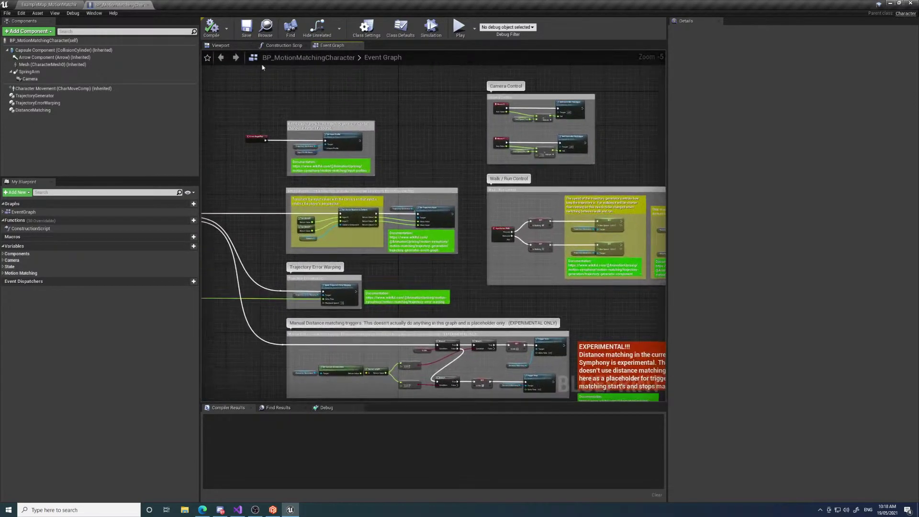
{"action": "left_click", "coordinate": [145, 5]}
Step: Examine how ABP_MotionMatchingExample's event graph gets the current trajectory from the Trajectory Generator and stores it
{"action": "double_click", "coordinate": [352, 387]}
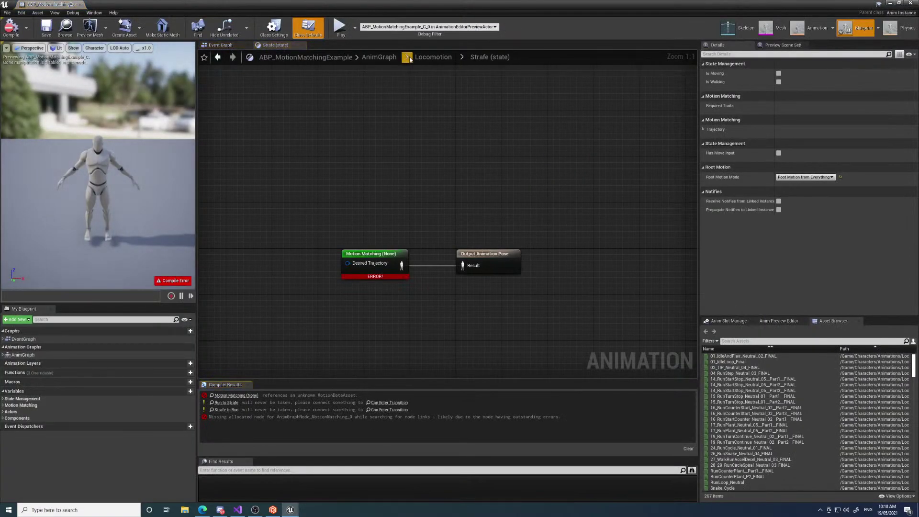
{"action": "left_click", "coordinate": [433, 56]}
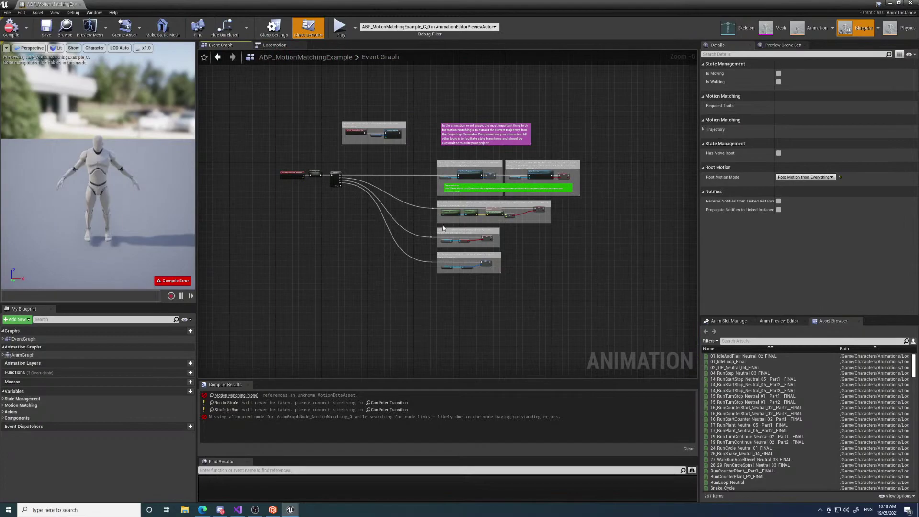
{"action": "scroll", "coordinate": [443, 227], "scroll_direction": "up", "scroll_amount": 6}
{"action": "right_click_drag", "start_coordinate": [332, 194], "coordinate": [606, 175]}
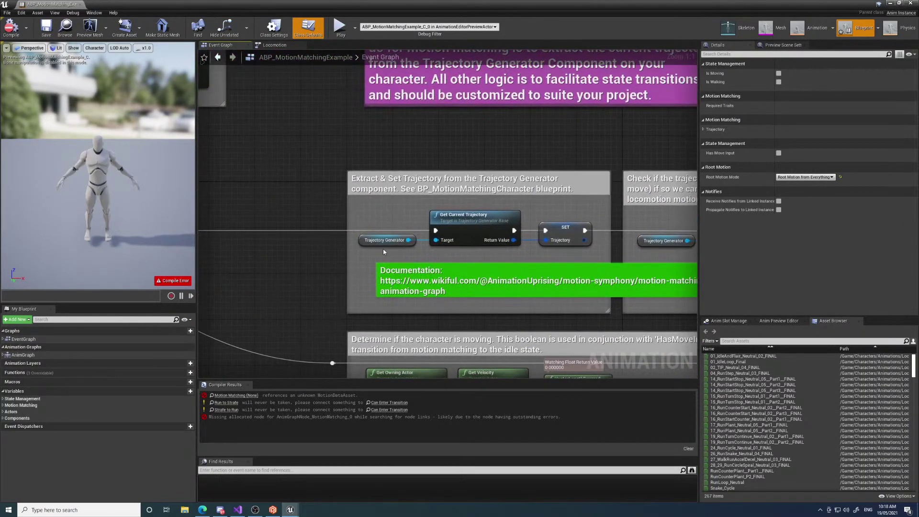
{"action": "left_click", "coordinate": [461, 214]}
{"action": "right_click_drag", "start_coordinate": [526, 149], "coordinate": [420, 156]}
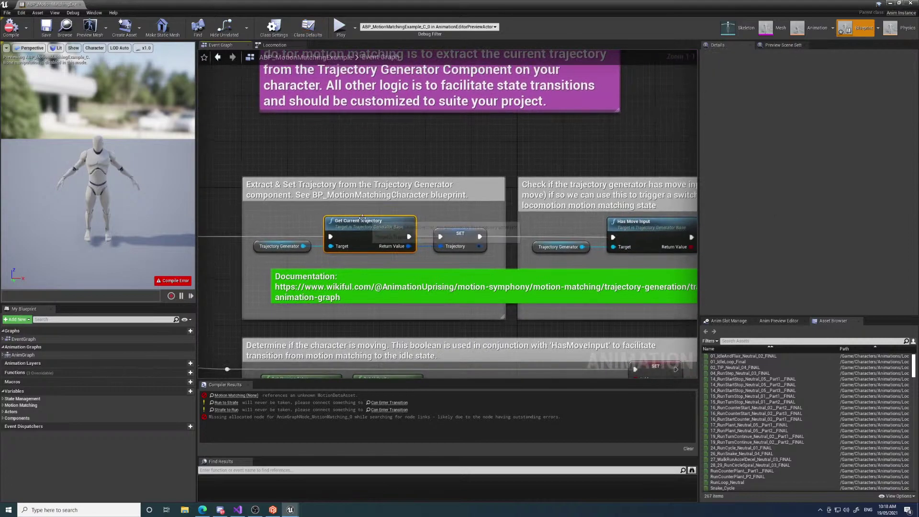
{"action": "left_click", "coordinate": [465, 237]}
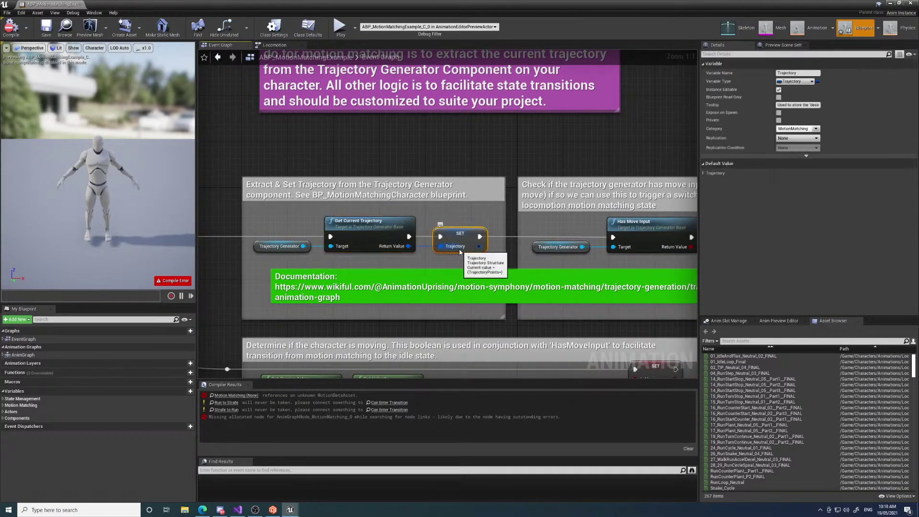
Step: Locate the Trajectory variable in the Motion Matching category and inspect its details and default value
{"action": "left_click", "coordinate": [3, 419]}
{"action": "left_click", "coordinate": [3, 419]}
{"action": "left_click", "coordinate": [3, 419]}
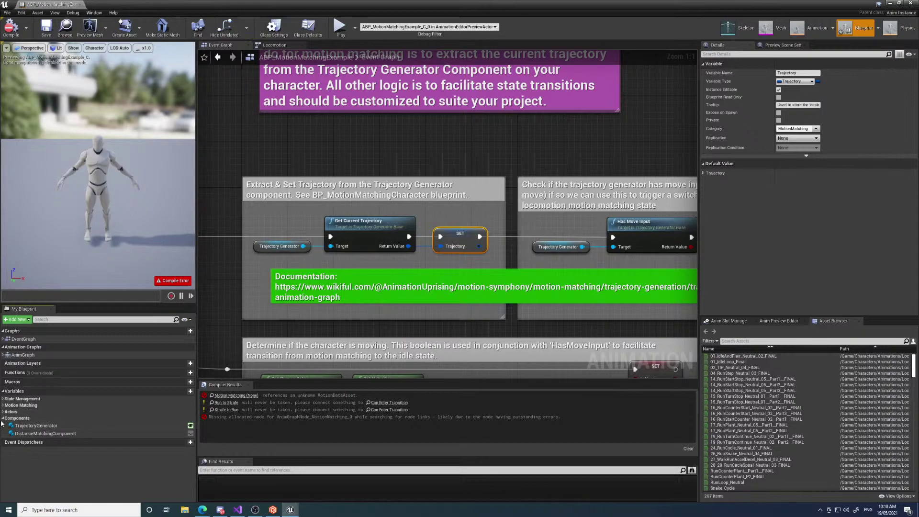
{"action": "left_click", "coordinate": [3, 417]}
{"action": "left_click", "coordinate": [2, 405]}
{"action": "left_click", "coordinate": [25, 413]}
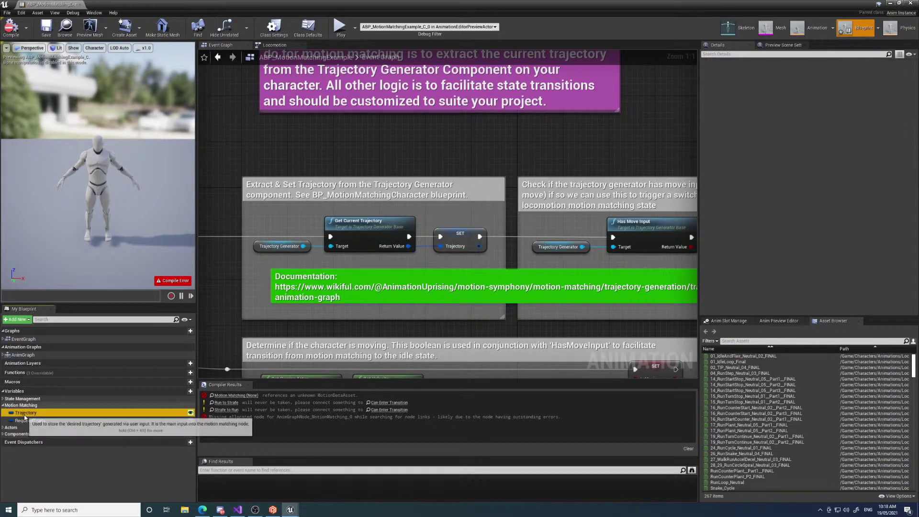
{"action": "left_click", "coordinate": [779, 90]}
{"action": "right_click_drag", "start_coordinate": [466, 246], "coordinate": [391, 212]}
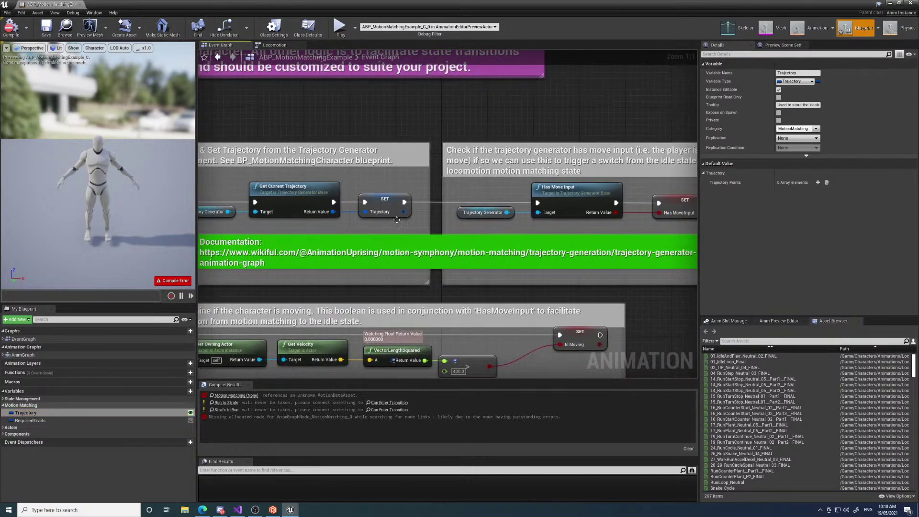
Step: Add a Trajectory variable getter in the Strafe state, connected to the Motion Matching node's Desired Trajectory input
{"action": "left_click", "coordinate": [273, 47]}
{"action": "scroll", "coordinate": [479, 239], "scroll_direction": "up", "scroll_amount": 2}
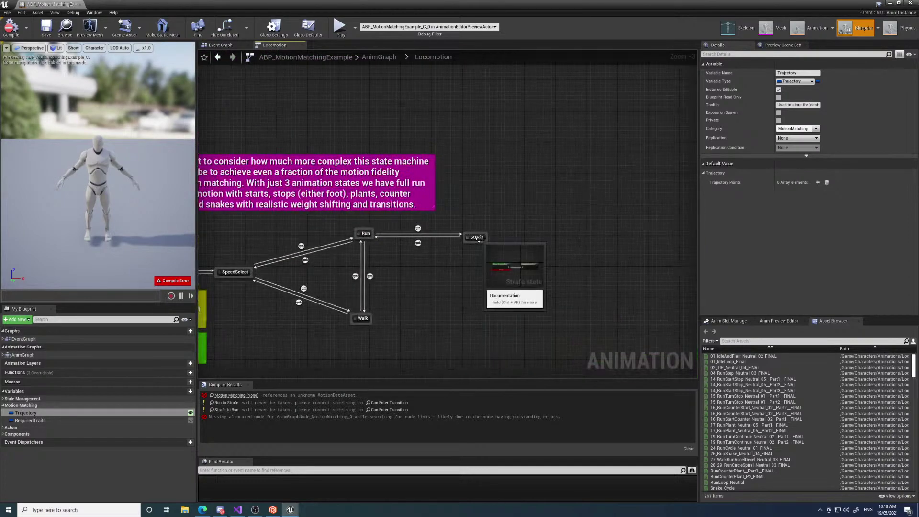
{"action": "double_click", "coordinate": [476, 238]}
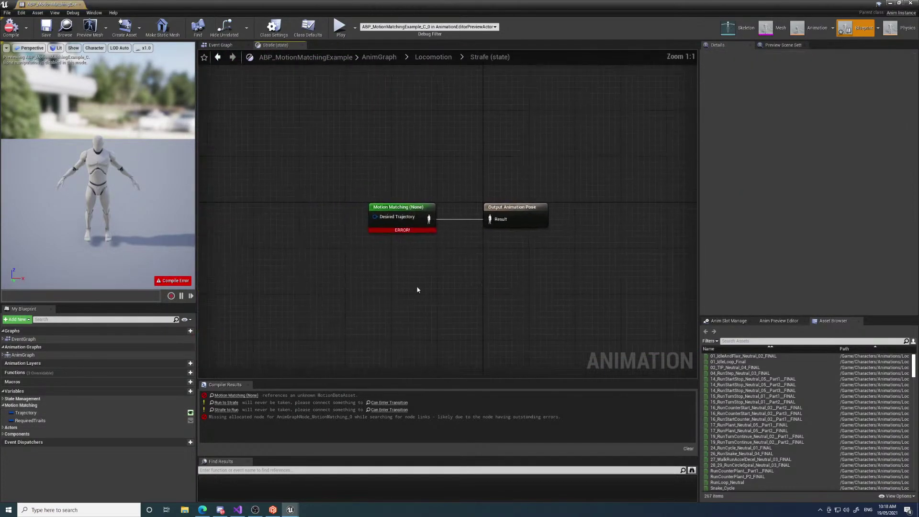
{"action": "left_click", "coordinate": [418, 216]}
{"action": "left_click", "coordinate": [14, 413]}
{"action": "left_click_drag", "start_coordinate": [15, 413], "coordinate": [396, 228]}
{"action": "left_click", "coordinate": [283, 235]}
{"action": "left_click", "coordinate": [268, 214]}
{"action": "left_click_drag", "start_coordinate": [285, 235], "coordinate": [338, 231]}
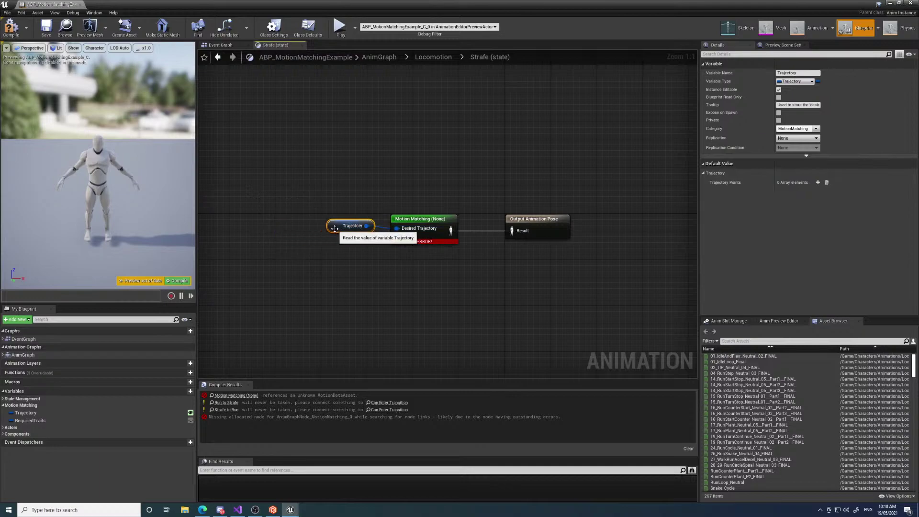
Step: Set the Motion Matching node's User Calibration to MCalibration_Locomotion and its Motion Data to MD_StrafeLocomotion
{"action": "left_click", "coordinate": [421, 219]}
{"action": "left_click", "coordinate": [842, 182]}
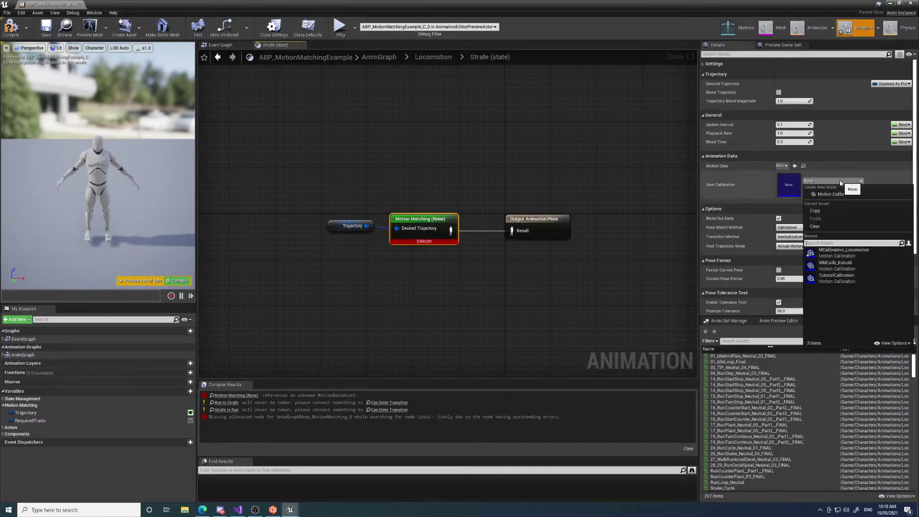
{"action": "left_click", "coordinate": [842, 253]}
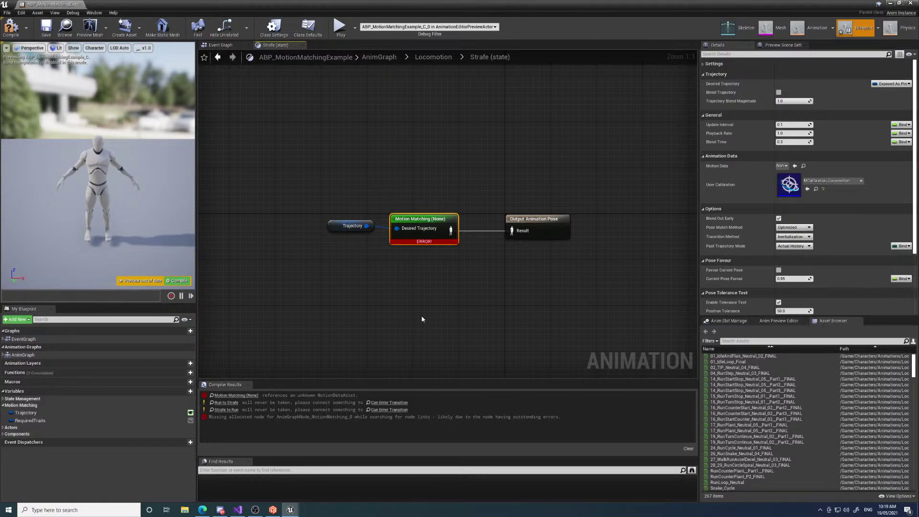
{"action": "left_click", "coordinate": [782, 166]}
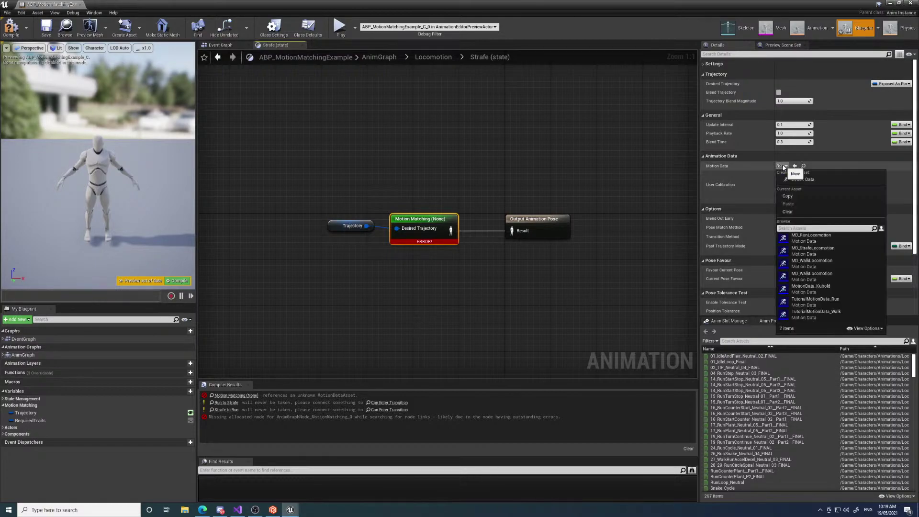
{"action": "left_click", "coordinate": [822, 253]}
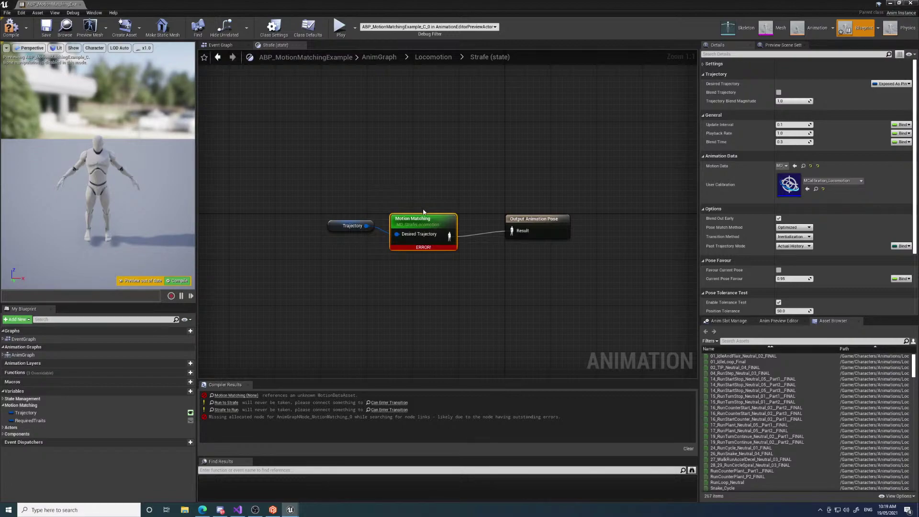
Step: Move the Motion Matching and Trajectory nodes closer to the output pose and straighten the connection between them
{"action": "left_click_drag", "start_coordinate": [402, 224], "coordinate": [431, 219]}
{"action": "left_click_drag", "start_coordinate": [320, 213], "coordinate": [348, 230]}
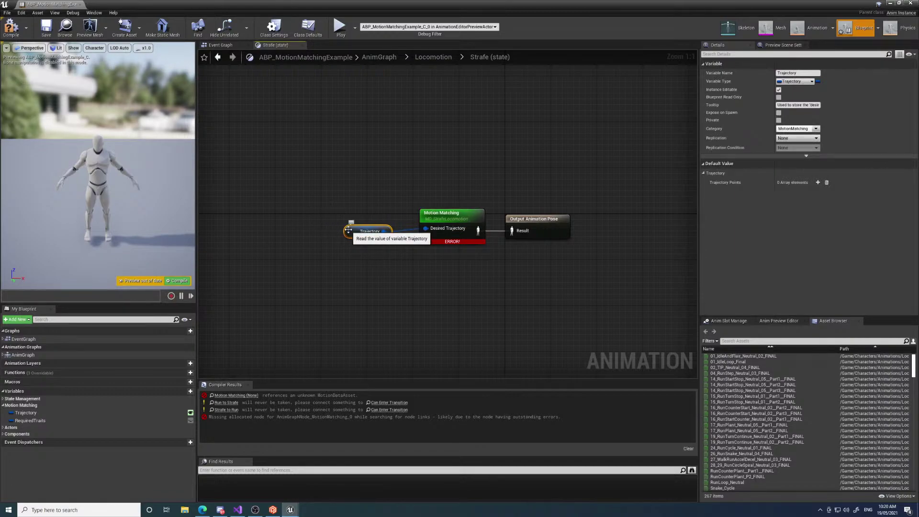
{"action": "left_click_drag", "start_coordinate": [412, 203], "coordinate": [490, 251]}
{"action": "left_click_drag", "start_coordinate": [345, 185], "coordinate": [372, 243], "text": "shift"}
{"action": "key", "text": "q"}
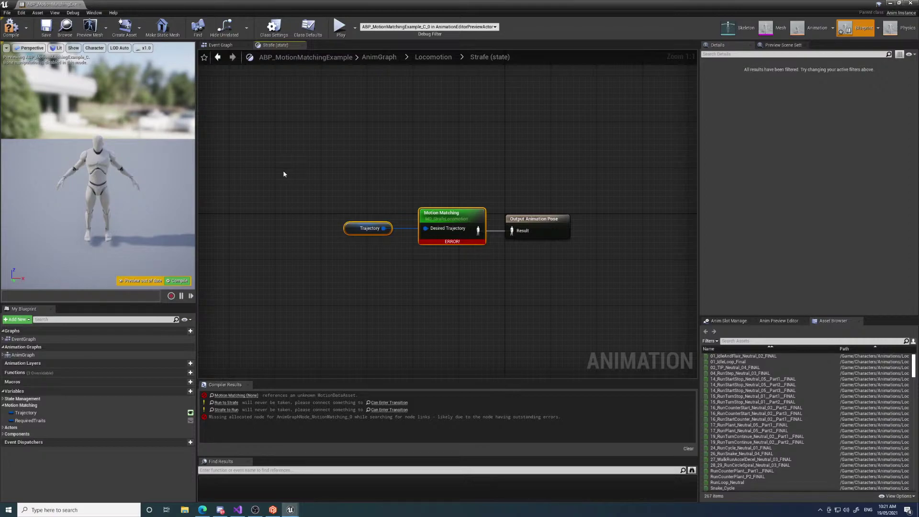
Step: Compile the animation blueprint with the configured Strafe Motion Matching node
{"action": "right_click_drag", "start_coordinate": [415, 176], "coordinate": [377, 198]}
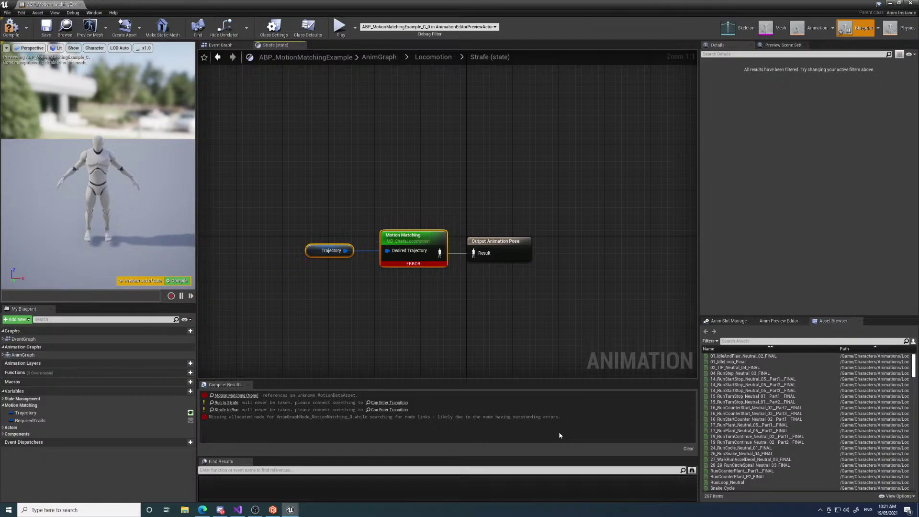
{"action": "left_click", "coordinate": [405, 237]}
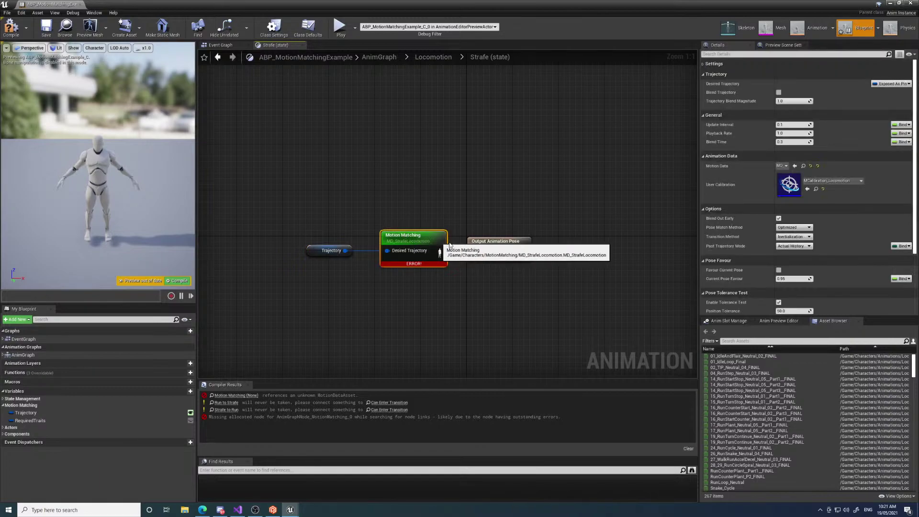
{"action": "left_click", "coordinate": [179, 281]}
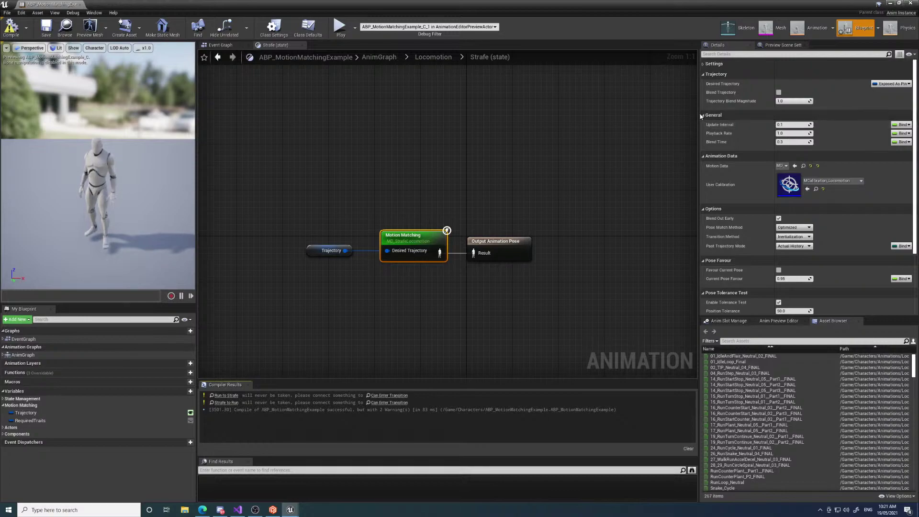
Step: Widen the details area and set the Strafe Motion Matching node's Update Interval to 0.5
{"action": "left_click_drag", "start_coordinate": [698, 114], "coordinate": [669, 114]}
{"action": "left_click", "coordinate": [772, 125]}
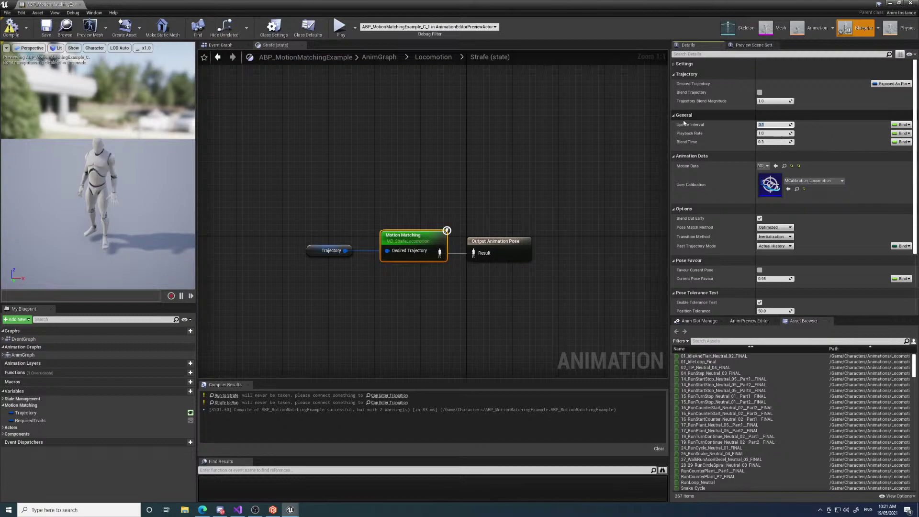
{"action": "type", "text": "0"}
{"action": "key", "text": "BackSpace"}
{"action": "key", "text": "BackSpace"}
{"action": "key", "text": "BackSpace"}
{"action": "key", "text": "BackSpace"}
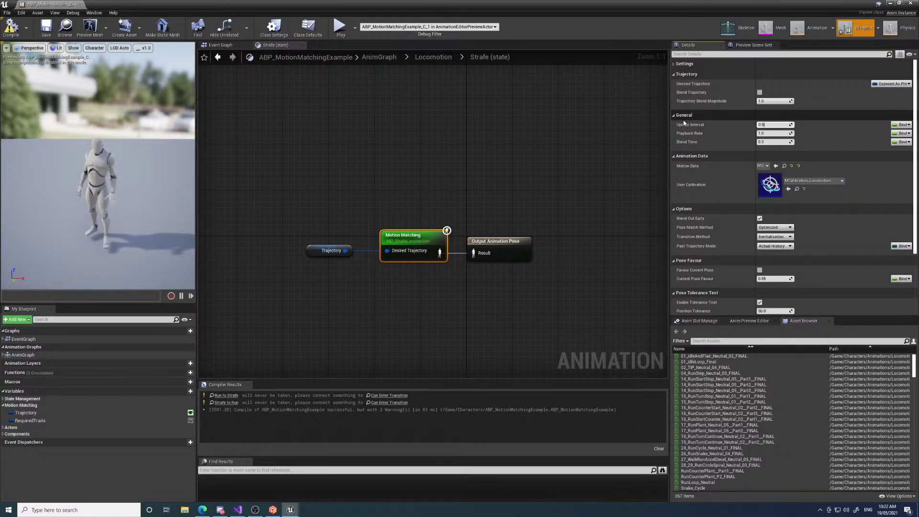
{"action": "key", "text": "Return"}
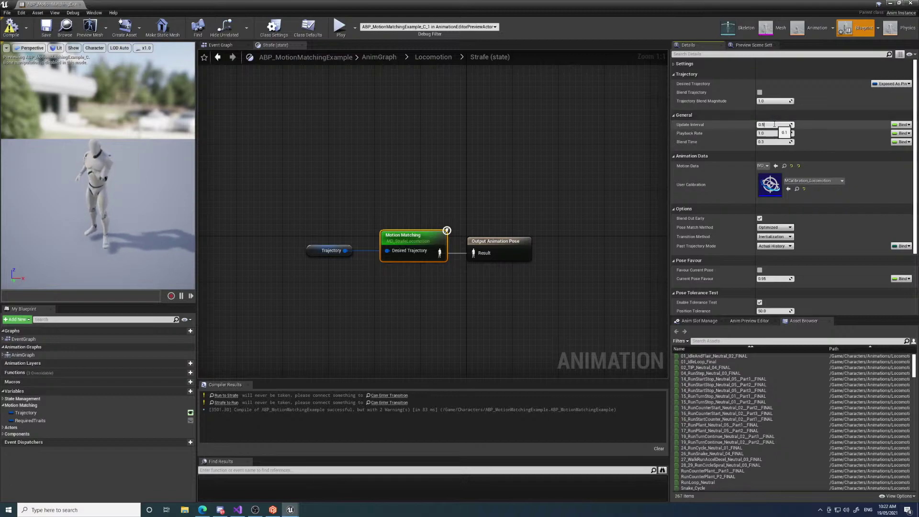
Step: Review the Motion Matching node's Blend Time and examine the Inertialization blending node after the Locomotion state machine in AnimGraph
{"action": "left_click", "coordinate": [773, 142]}
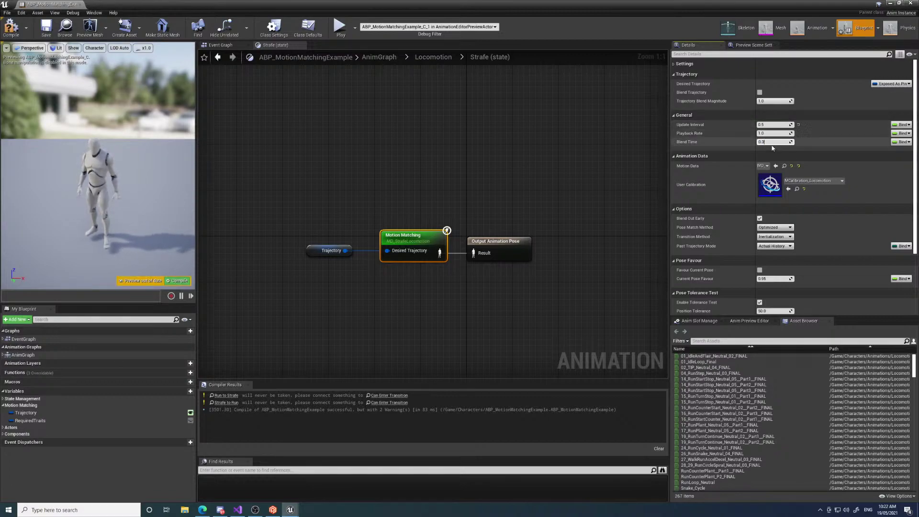
{"action": "left_click_drag", "start_coordinate": [772, 142], "coordinate": [750, 141]}
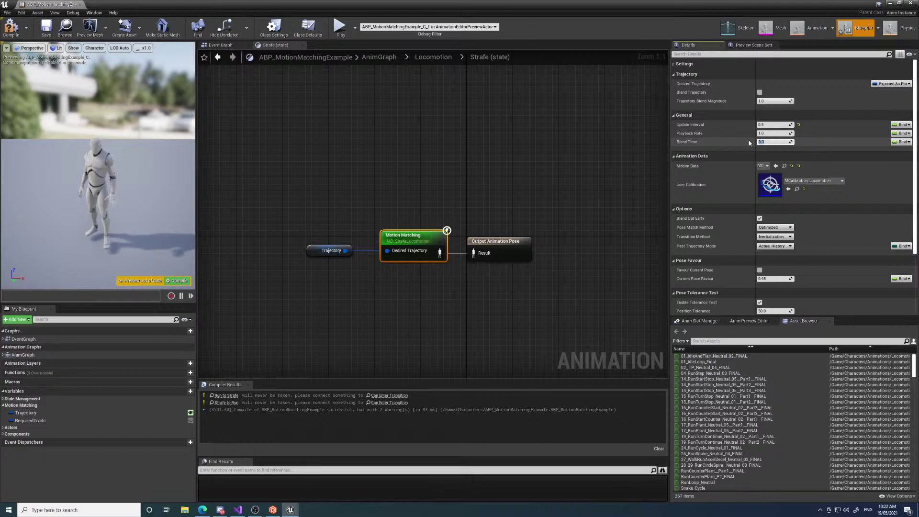
{"action": "left_click", "coordinate": [503, 140]}
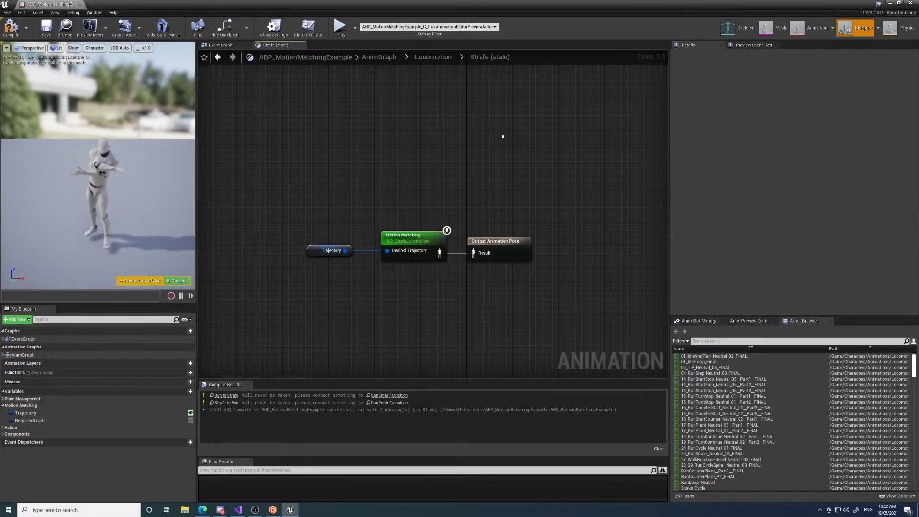
{"action": "left_click", "coordinate": [434, 56]}
{"action": "left_click", "coordinate": [379, 56]}
{"action": "scroll", "coordinate": [434, 115], "scroll_direction": "up", "scroll_amount": 6}
{"action": "right_click_drag", "start_coordinate": [434, 115], "coordinate": [418, 146]}
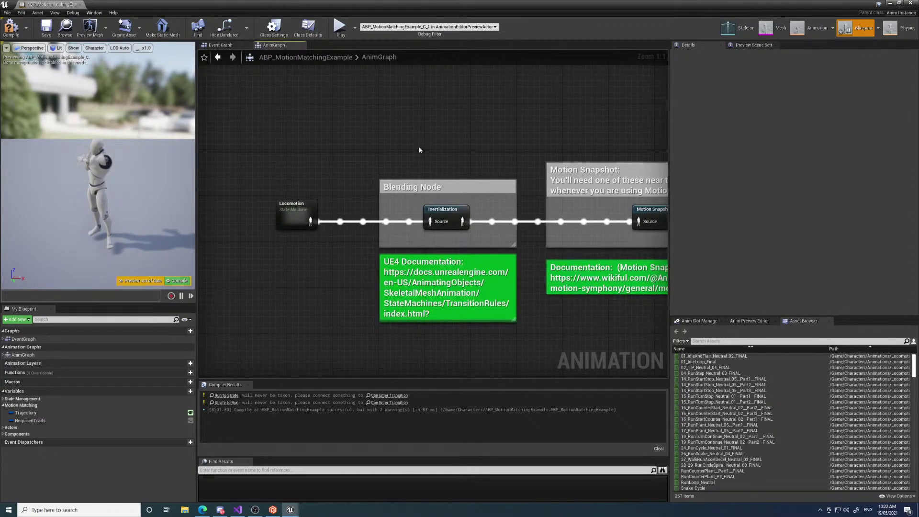
{"action": "left_click", "coordinate": [441, 210]}
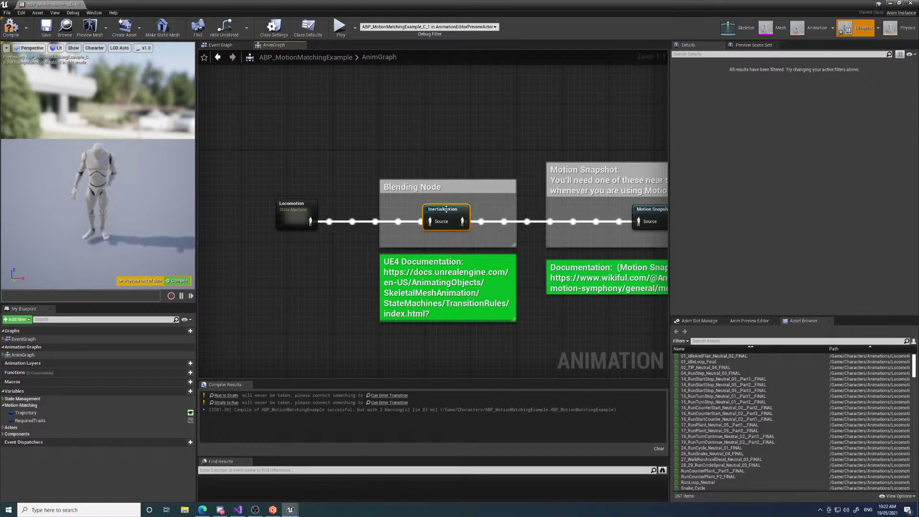
{"action": "left_click", "coordinate": [358, 157]}
{"action": "left_click_drag", "start_coordinate": [354, 151], "coordinate": [536, 335]}
{"action": "left_click", "coordinate": [398, 164]}
{"action": "right_click_drag", "start_coordinate": [506, 149], "coordinate": [449, 155]}
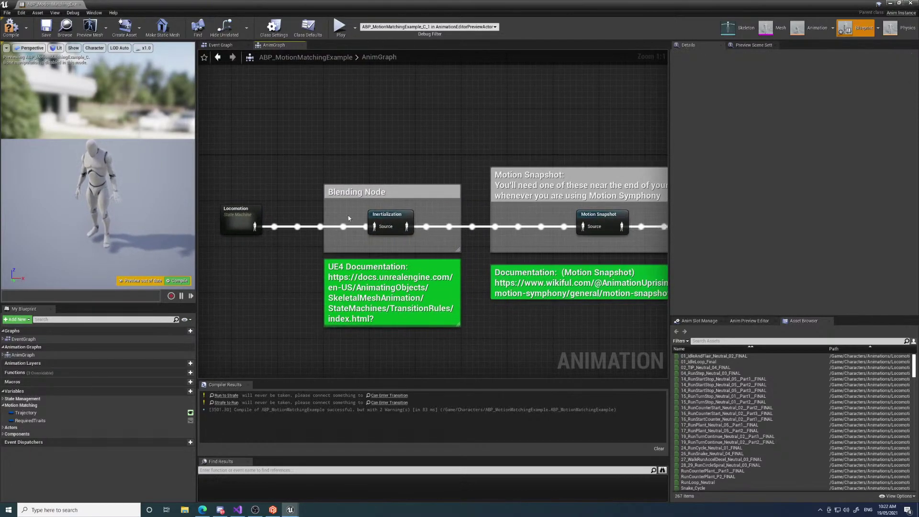
{"action": "right_click_drag", "start_coordinate": [294, 180], "coordinate": [374, 180]}
Step: Reopen the Strafe state and review the Motion Matching node's Past Trajectory Mode, pose favour, pose tolerance and trait settings
{"action": "double_click", "coordinate": [328, 219]}
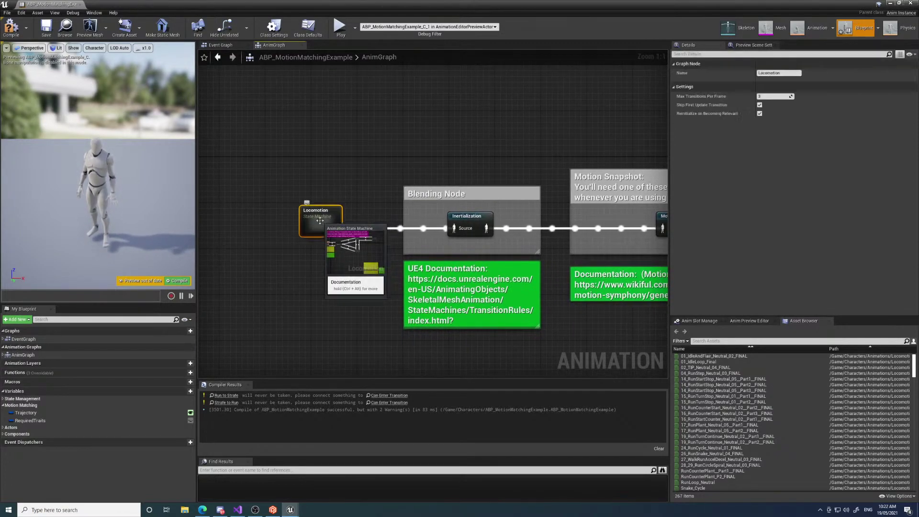
{"action": "right_click_drag", "start_coordinate": [542, 228], "coordinate": [461, 271]}
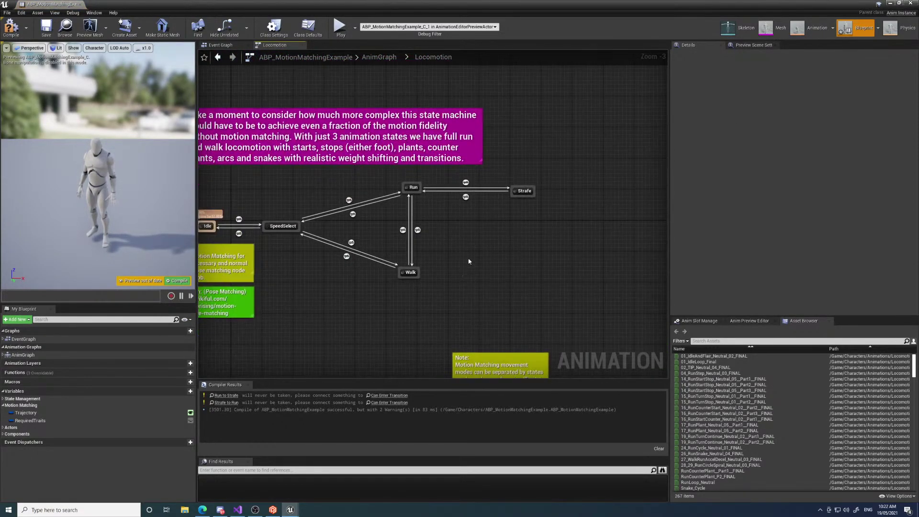
{"action": "double_click", "coordinate": [525, 190]}
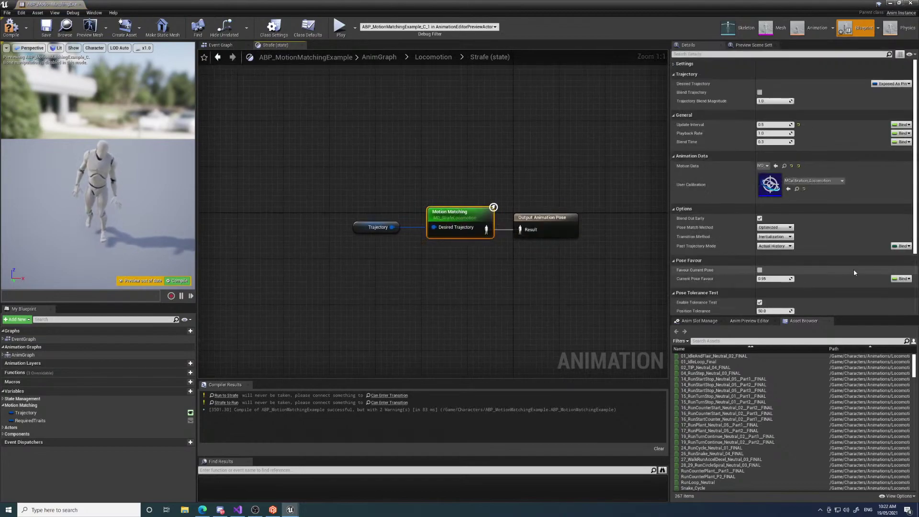
{"action": "left_click", "coordinate": [790, 247]}
{"action": "left_click", "coordinate": [789, 251]}
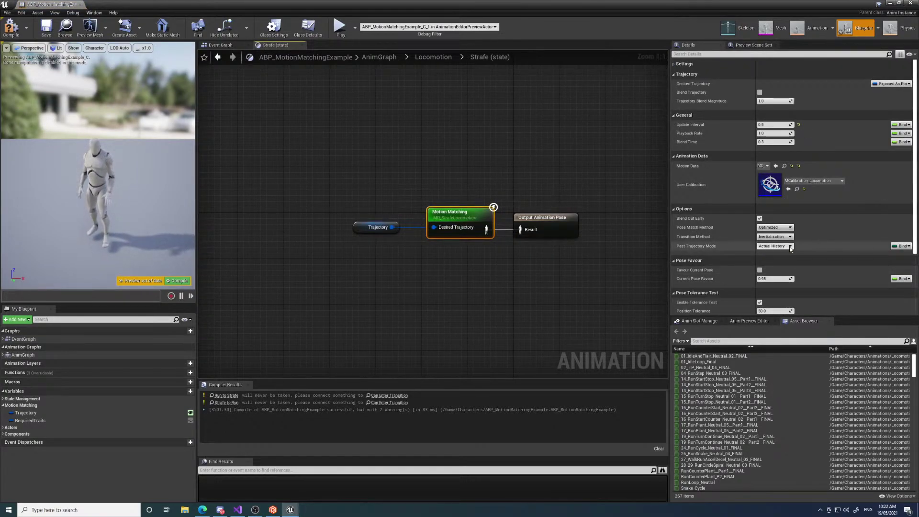
{"action": "scroll", "coordinate": [789, 234], "scroll_direction": "down", "scroll_amount": 2}
{"action": "scroll", "coordinate": [789, 231], "scroll_direction": "down", "scroll_amount": 2}
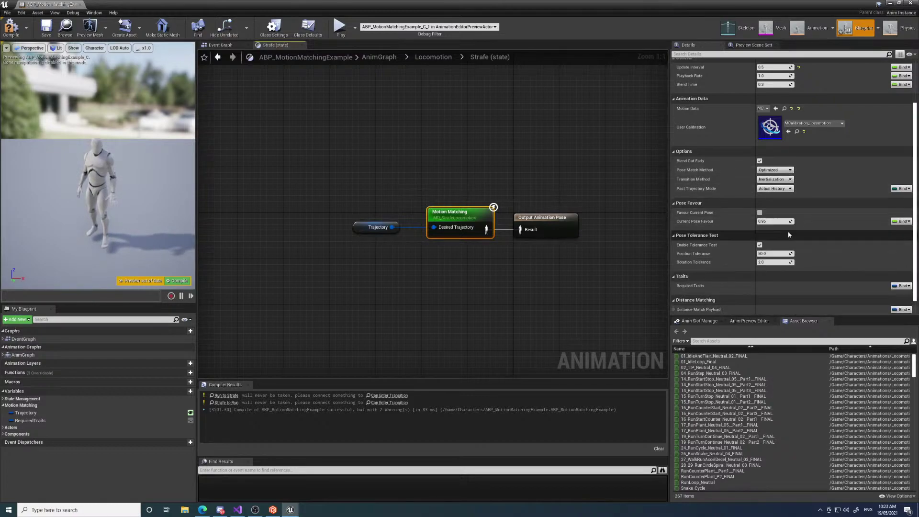
{"action": "scroll", "coordinate": [781, 234], "scroll_direction": "up", "scroll_amount": 4}
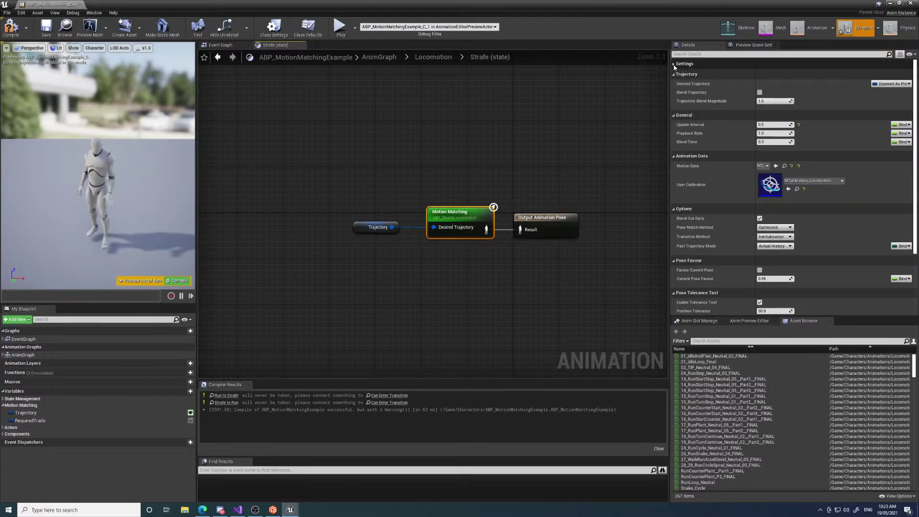
{"action": "left_click", "coordinate": [480, 127]}
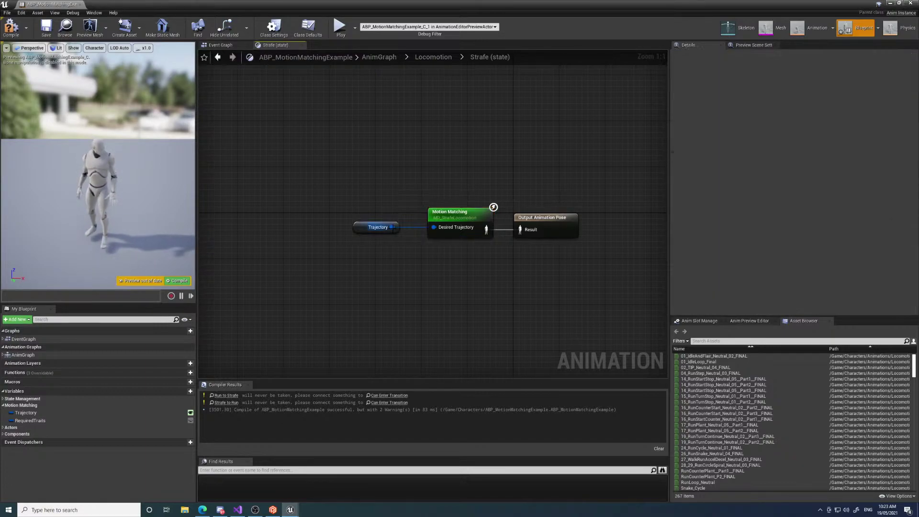
Step: Open the Run to Strafe transition rule and create a Boolean variable named Strafing
{"action": "left_click", "coordinate": [433, 57]}
{"action": "scroll", "coordinate": [509, 222], "scroll_direction": "up", "scroll_amount": 3}
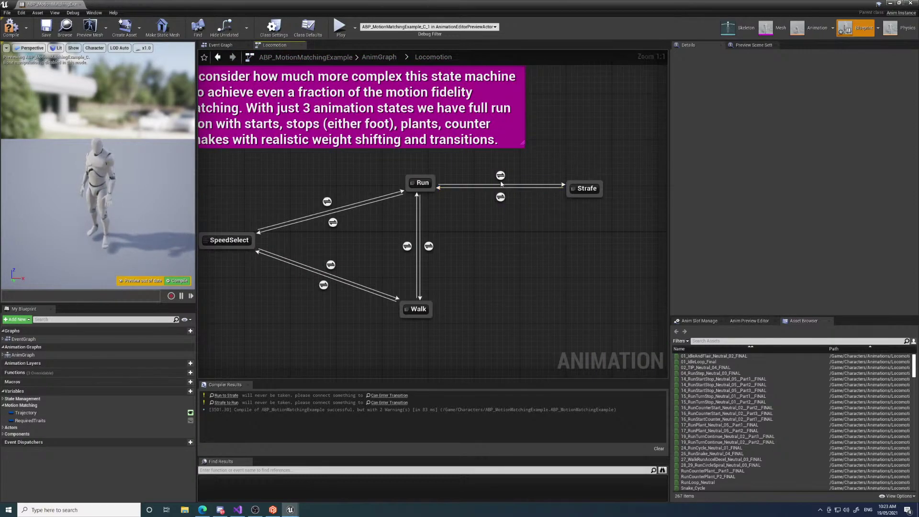
{"action": "double_click", "coordinate": [501, 176]}
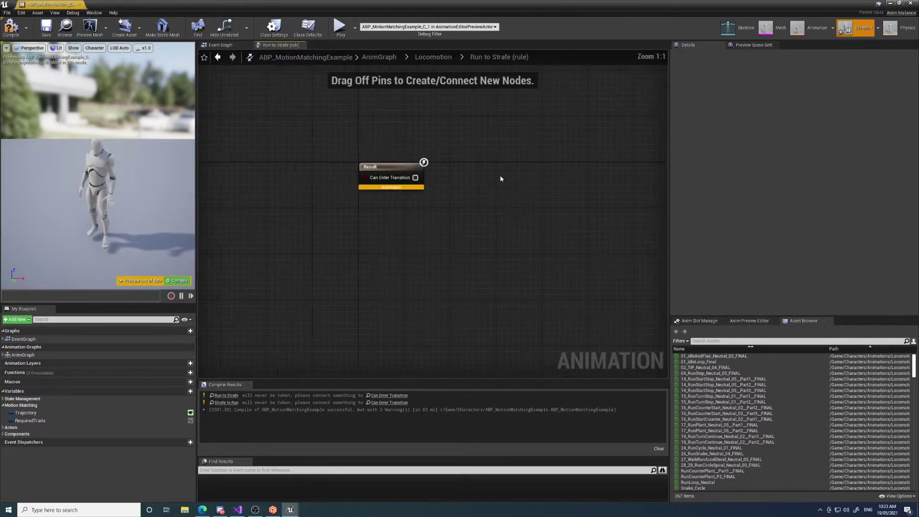
{"action": "left_click", "coordinate": [191, 391]}
{"action": "key", "text": "Return"}
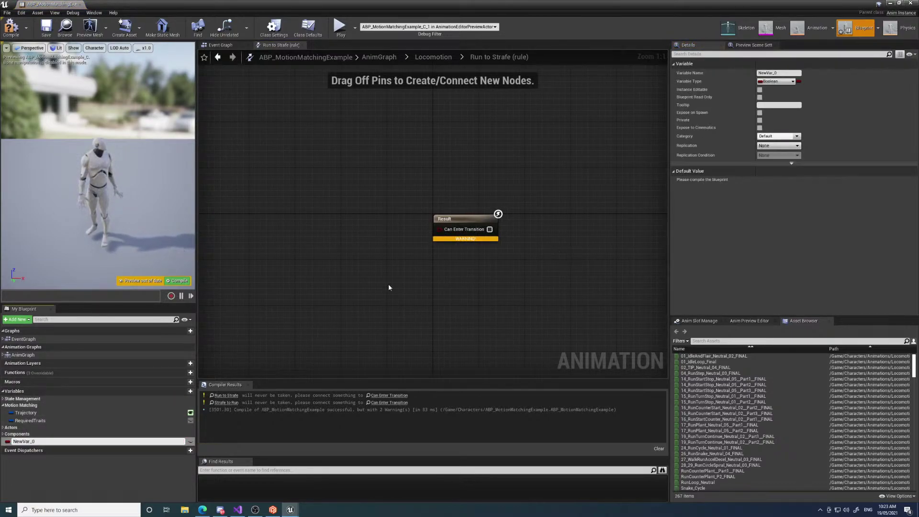
{"action": "left_click", "coordinate": [3, 428]}
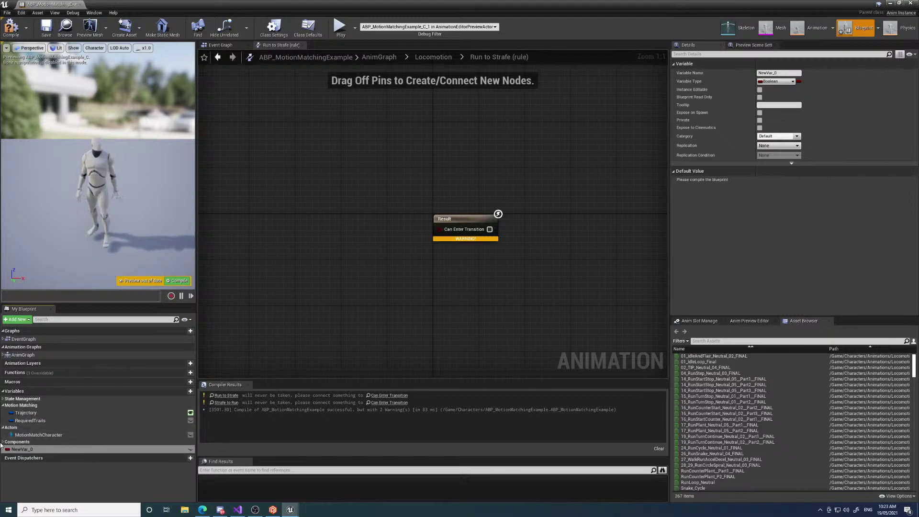
{"action": "left_click", "coordinate": [3, 442]}
{"action": "double_click", "coordinate": [29, 465]}
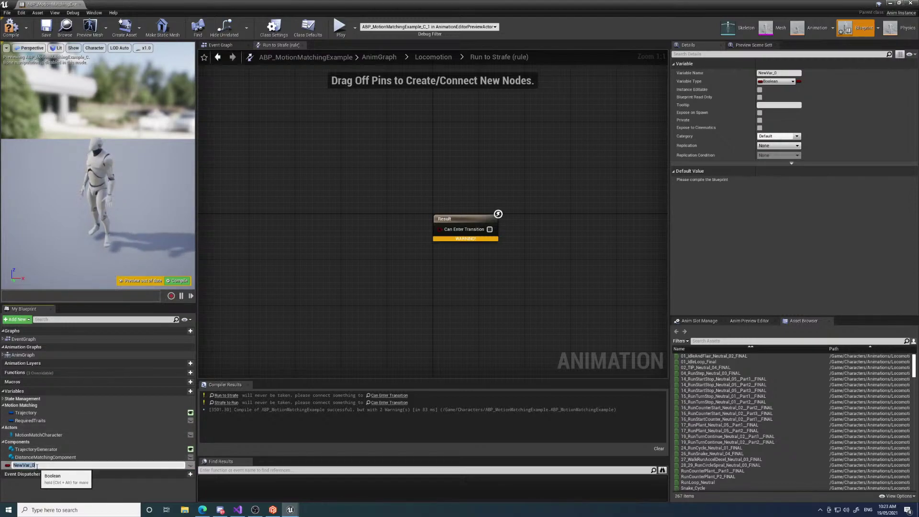
{"action": "type", "text": "Strafing"}
{"action": "key", "text": "Return"}
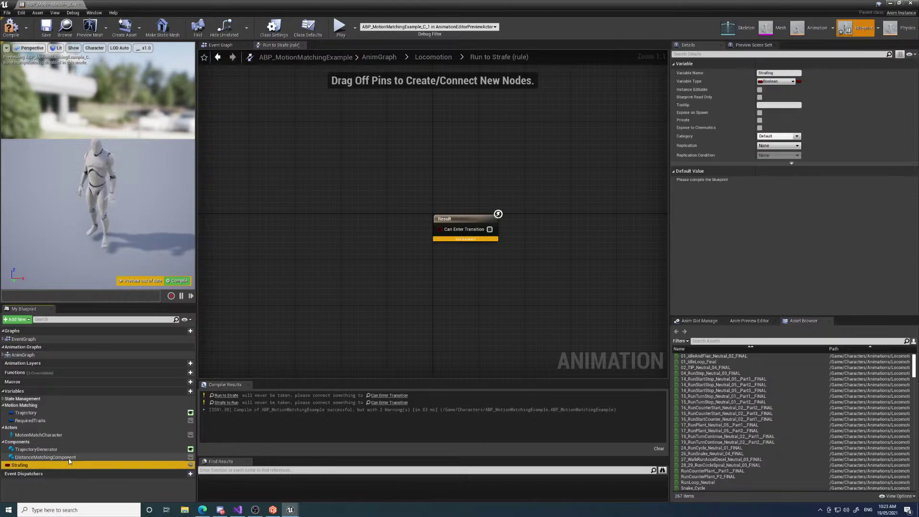
Step: Add a Strafing variable getter to the Run to Strafe rule and connect it to Can Enter Transition
{"action": "left_click_drag", "start_coordinate": [69, 461], "coordinate": [309, 235], "text": "alt"}
{"action": "key", "text": "Delete"}
{"action": "left_click_drag", "start_coordinate": [24, 465], "coordinate": [489, 230], "text": "ctrl"}
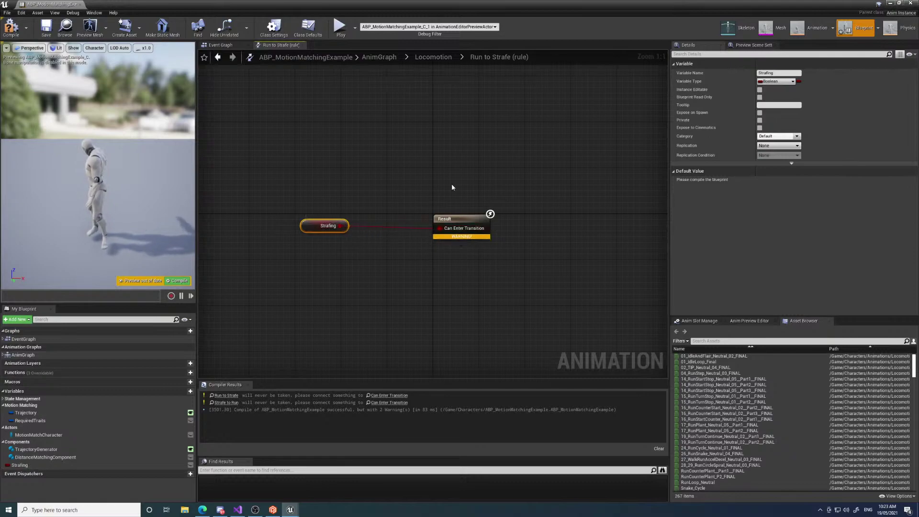
Step: In the Strafe to Run rule, connect a Strafing getter through a NOT Boolean node to Can Enter Transition
{"action": "left_click", "coordinate": [433, 58]}
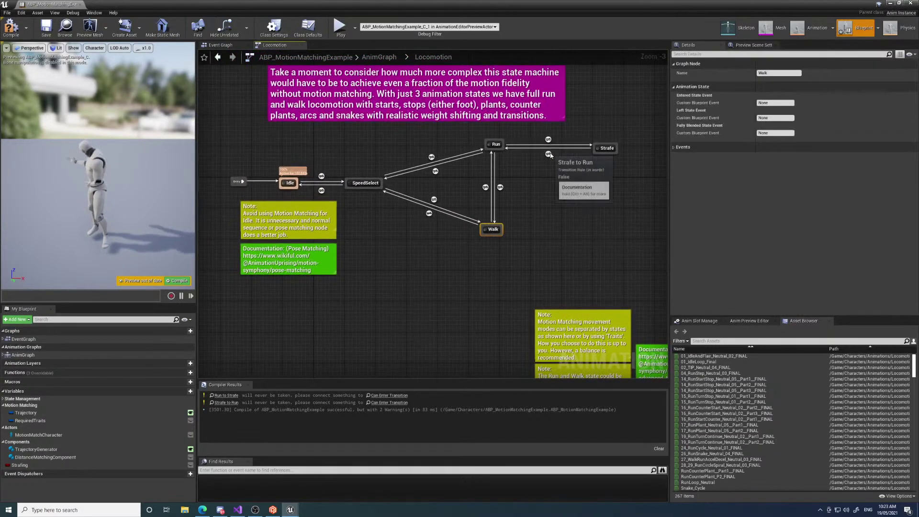
{"action": "double_click", "coordinate": [474, 236]}
{"action": "left_click_drag", "start_coordinate": [19, 464], "coordinate": [327, 237], "text": "ctrl"}
{"action": "type", "text": "not"}
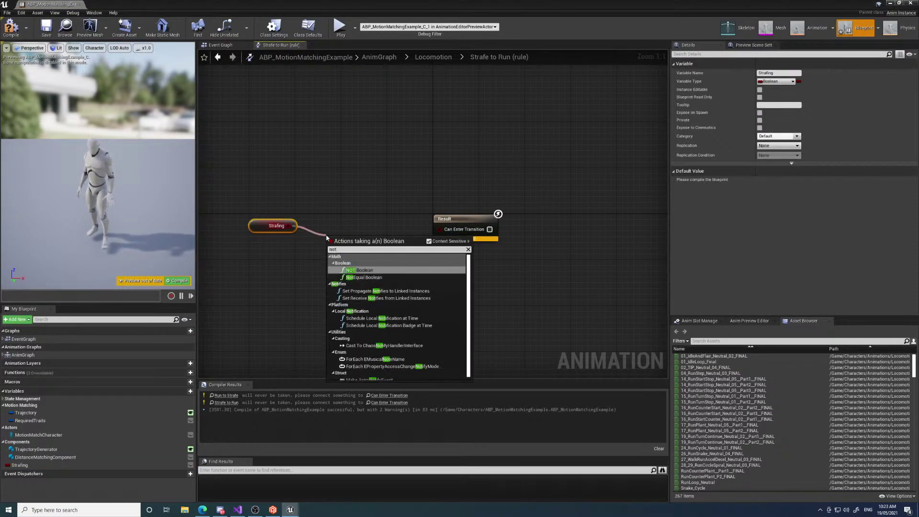
{"action": "key", "text": "Return"}
{"action": "left_click_drag", "start_coordinate": [377, 244], "coordinate": [440, 228]}
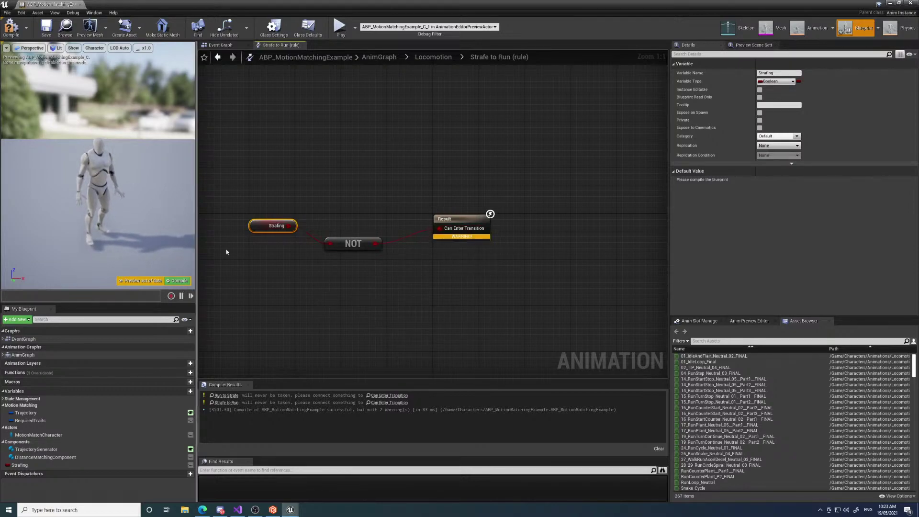
Step: Straighten the Strafing and NOT nodes, move them closer to the Result node, and compile the animation blueprint
{"action": "left_click_drag", "start_coordinate": [211, 260], "coordinate": [354, 213]}
{"action": "key", "text": "q"}
{"action": "left_click_drag", "start_coordinate": [353, 247], "coordinate": [388, 230]}
{"action": "left_click_drag", "start_coordinate": [275, 185], "coordinate": [491, 259]}
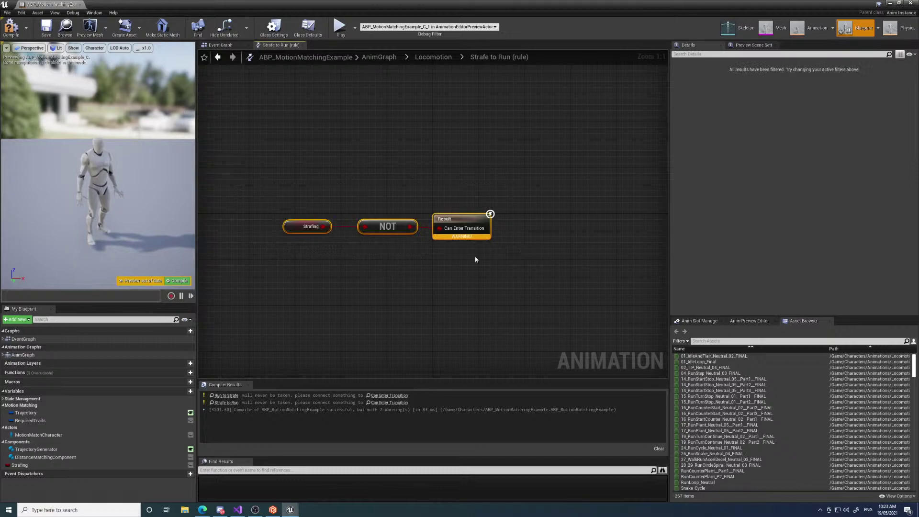
{"action": "key", "text": "F7"}
{"action": "left_click", "coordinate": [256, 251]}
Step: Move the Strafe state in the Locomotion state machine to between the heights of Run and Walk, on their outer side
{"action": "left_click", "coordinate": [434, 57]}
{"action": "right_click_drag", "start_coordinate": [522, 197], "coordinate": [399, 298]}
{"action": "left_click_drag", "start_coordinate": [459, 238], "coordinate": [431, 285]}
{"action": "scroll", "coordinate": [376, 314], "scroll_direction": "up", "scroll_amount": 3}
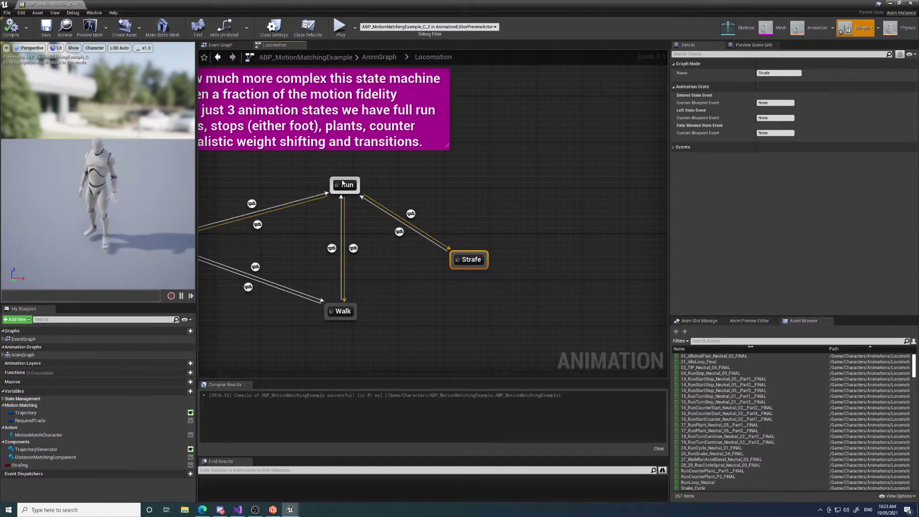
{"action": "left_click_drag", "start_coordinate": [479, 269], "coordinate": [466, 257]}
{"action": "left_click", "coordinate": [502, 240]}
{"action": "left_click", "coordinate": [481, 312]}
{"action": "left_click_drag", "start_coordinate": [520, 276], "coordinate": [334, 186]}
{"action": "left_click", "coordinate": [453, 215]}
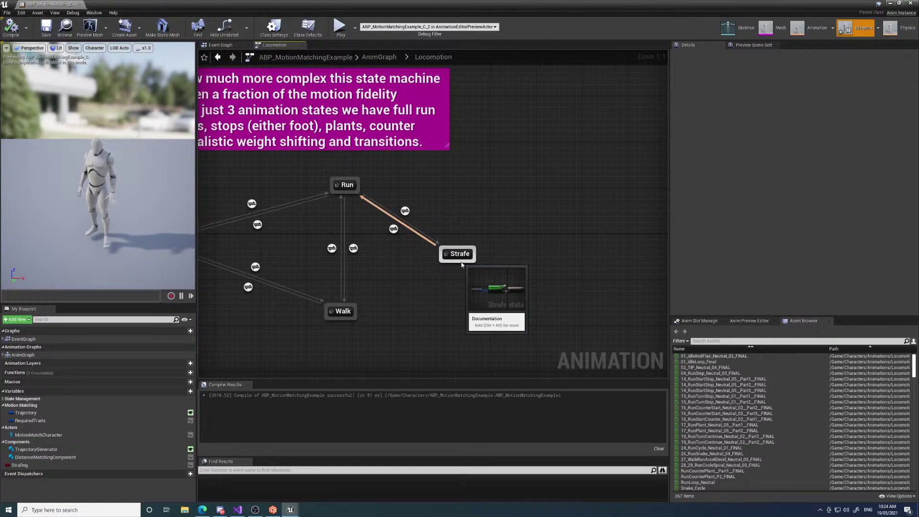
Step: Check the Strafe state's node graph and examine the Event Graph's sequence of trajectory, movement and walking updates
{"action": "double_click", "coordinate": [460, 255]}
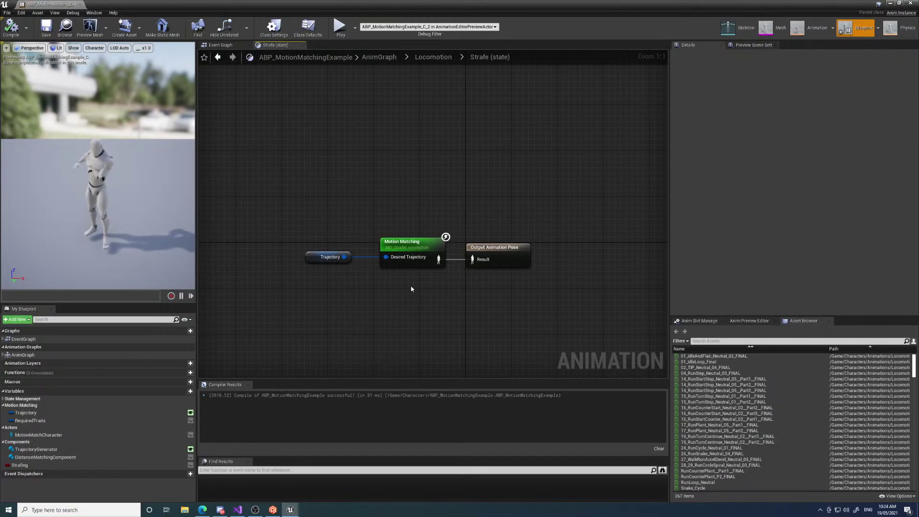
{"action": "left_click", "coordinate": [433, 57]}
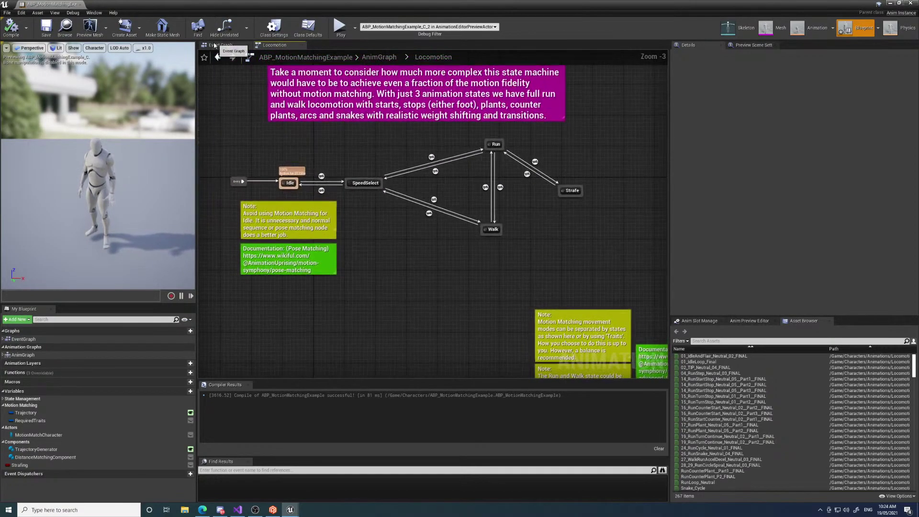
{"action": "left_click", "coordinate": [215, 45]}
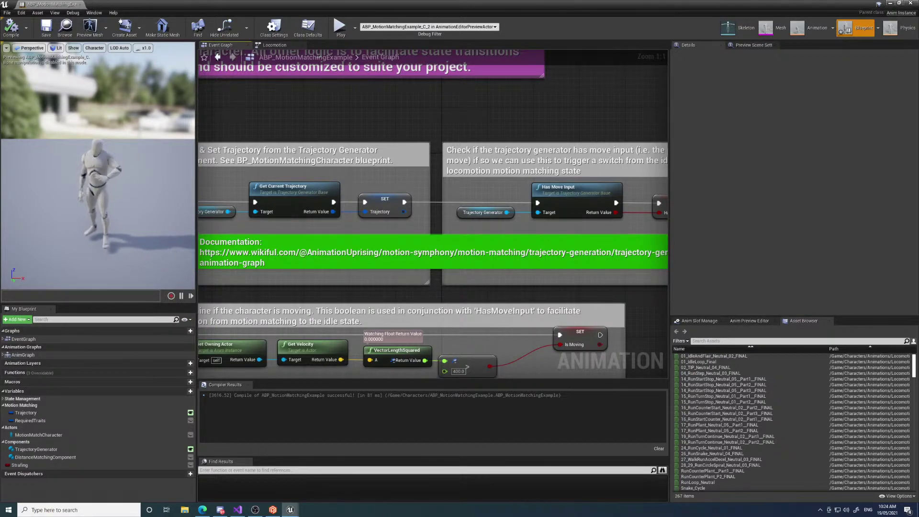
{"action": "scroll", "coordinate": [381, 125], "scroll_direction": "down", "scroll_amount": 5}
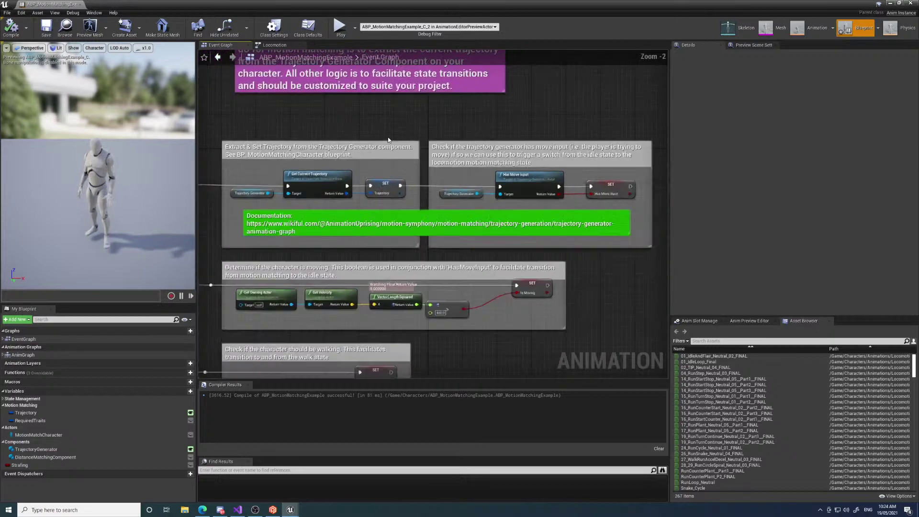
{"action": "right_click_drag", "start_coordinate": [436, 250], "coordinate": [574, 273]}
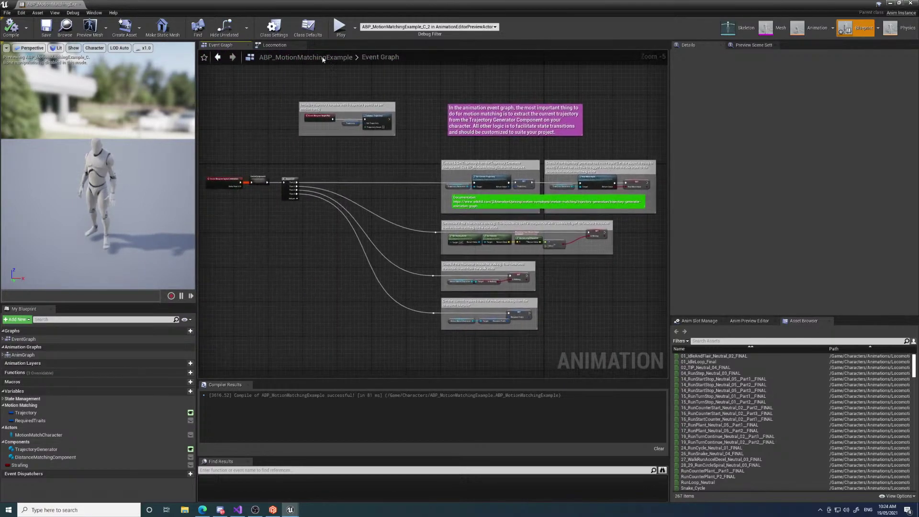
{"action": "left_click", "coordinate": [282, 45]}
{"action": "left_click", "coordinate": [222, 46]}
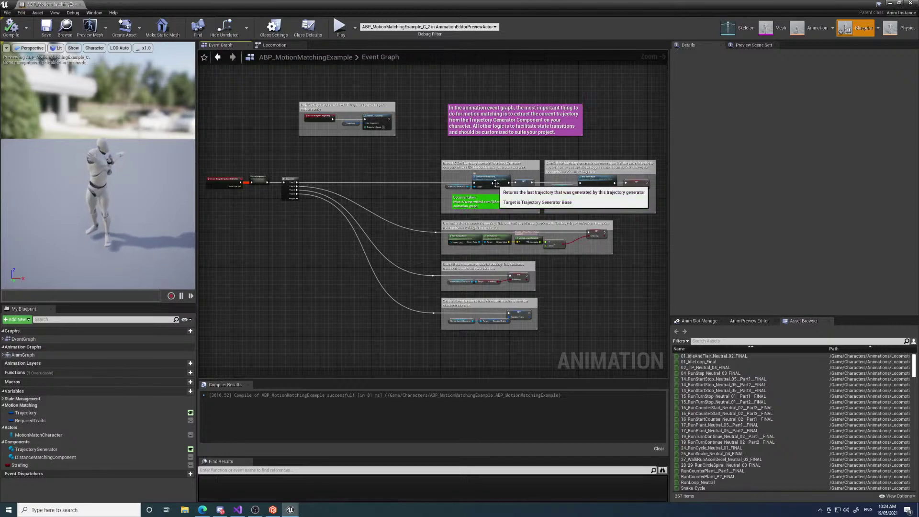
Step: Open the BP_MotionMatchingCharacter blueprint's Event Graph from the Characters folder
{"action": "left_click_drag", "start_coordinate": [259, 4], "coordinate": [157, 8]}
{"action": "left_click", "coordinate": [53, 5]}
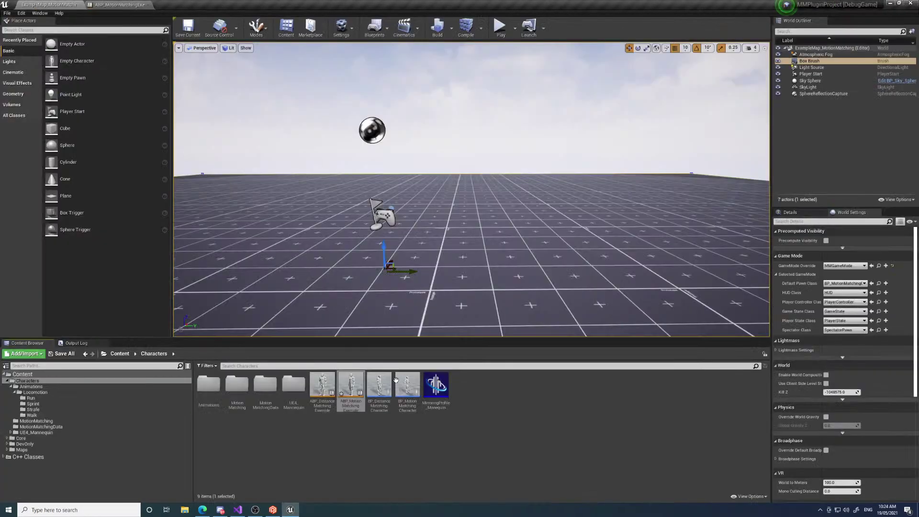
{"action": "double_click", "coordinate": [417, 392]}
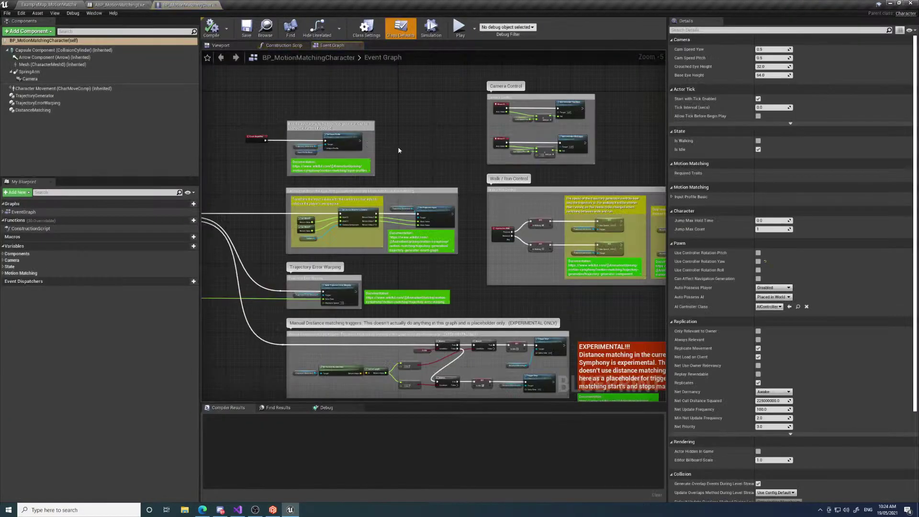
{"action": "scroll", "coordinate": [468, 132], "scroll_direction": "down", "scroll_amount": 2}
{"action": "right_click_drag", "start_coordinate": [469, 133], "coordinate": [484, 205]}
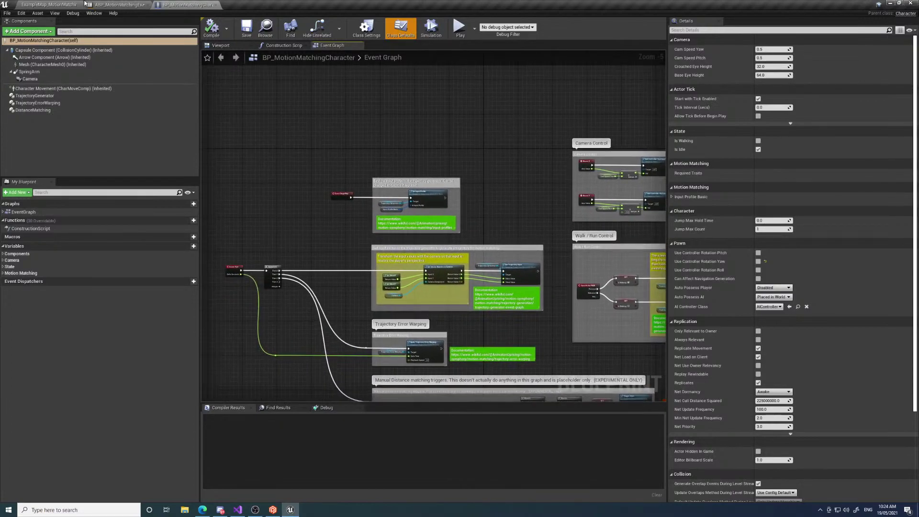
Step: Open the Project Settings at the Engine Input page
{"action": "left_click", "coordinate": [22, 13]}
{"action": "left_click", "coordinate": [73, 111]}
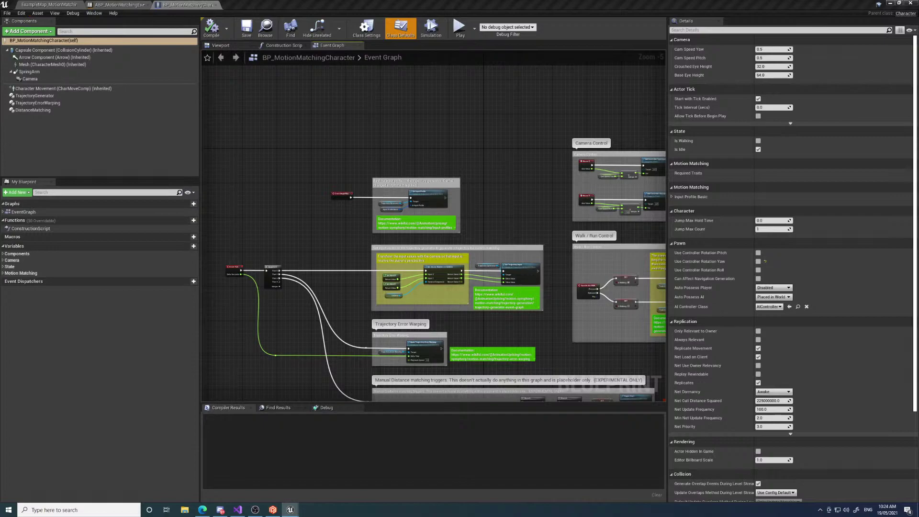
{"action": "left_click_drag", "start_coordinate": [462, 261], "coordinate": [455, 131]}
{"action": "scroll", "coordinate": [284, 297], "scroll_direction": "down", "scroll_amount": 5}
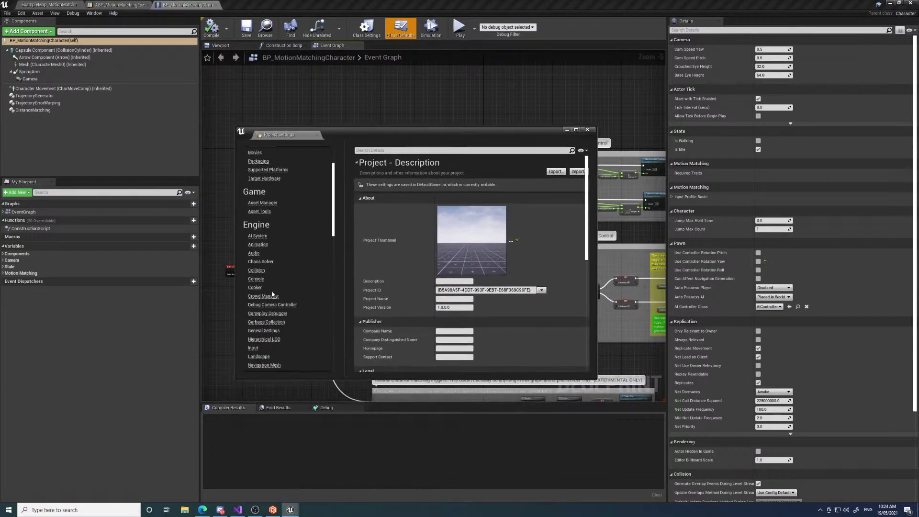
{"action": "scroll", "coordinate": [271, 301], "scroll_direction": "down", "scroll_amount": 1}
{"action": "left_click", "coordinate": [253, 337]}
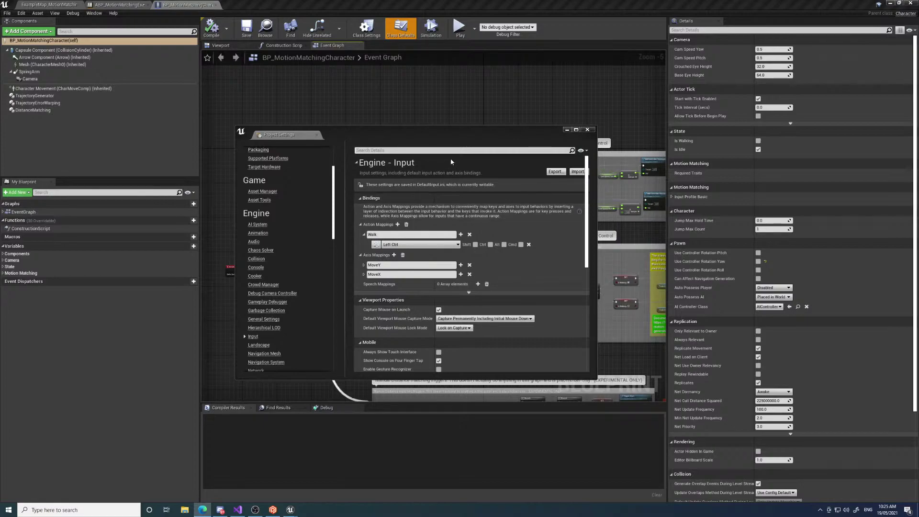
Step: Add a Strafe action mapping bound to Left Shift and close the Project Settings
{"action": "left_click", "coordinate": [397, 225]}
{"action": "left_click", "coordinate": [404, 254]}
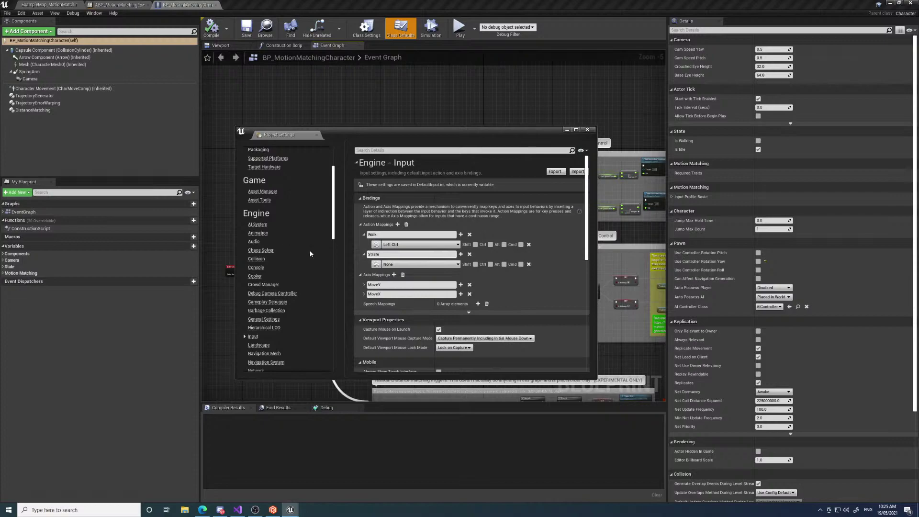
{"action": "left_click", "coordinate": [412, 264]}
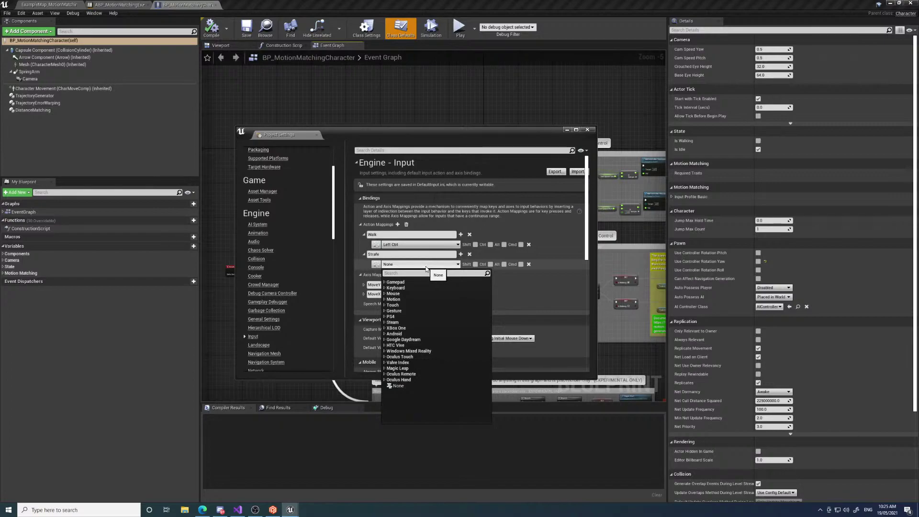
{"action": "type", "text": "shift"}
{"action": "left_click", "coordinate": [403, 288]}
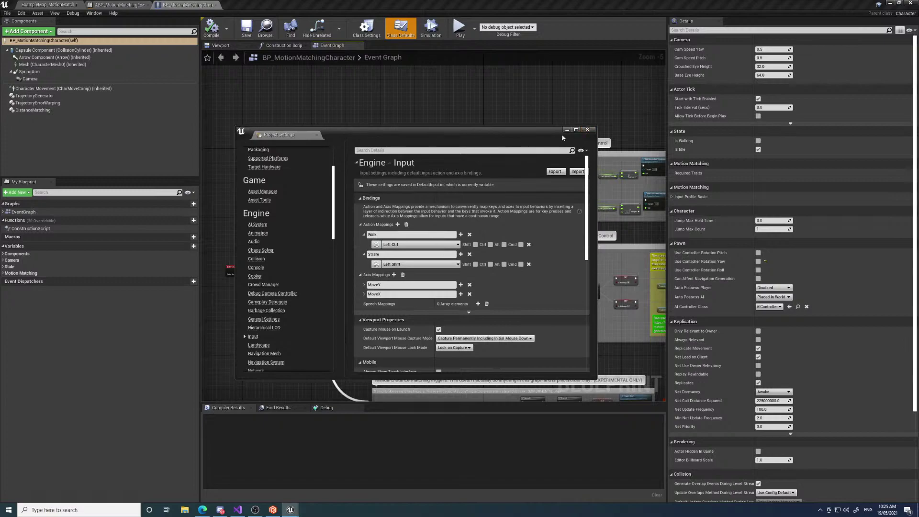
{"action": "left_click", "coordinate": [588, 130]}
Step: Add the InputAction Strafe event to empty space above the Event BeginPlay nodes in the character's Event Graph
{"action": "right_click_drag", "start_coordinate": [447, 222], "coordinate": [365, 174]}
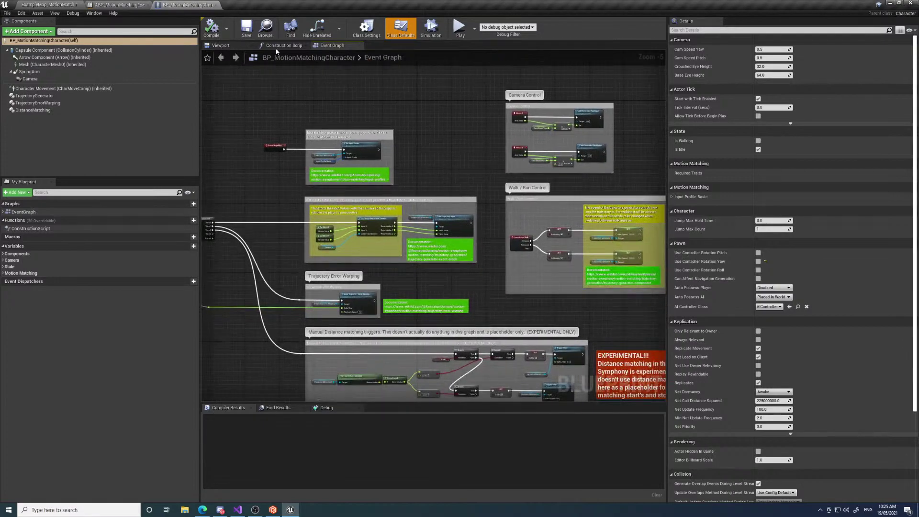
{"action": "right_click_drag", "start_coordinate": [300, 66], "coordinate": [421, 174]}
{"action": "right_click", "coordinate": [440, 184]}
{"action": "type", "text": "dodge"}
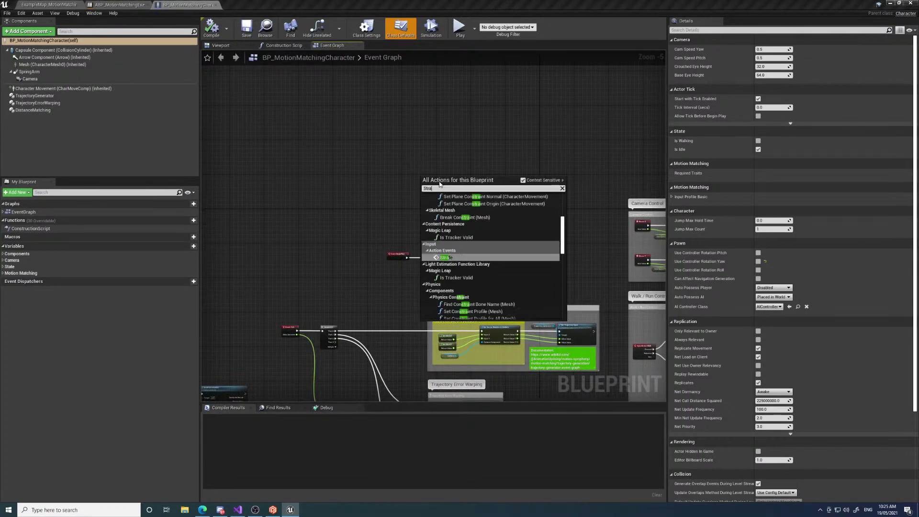
{"action": "left_click", "coordinate": [454, 209]}
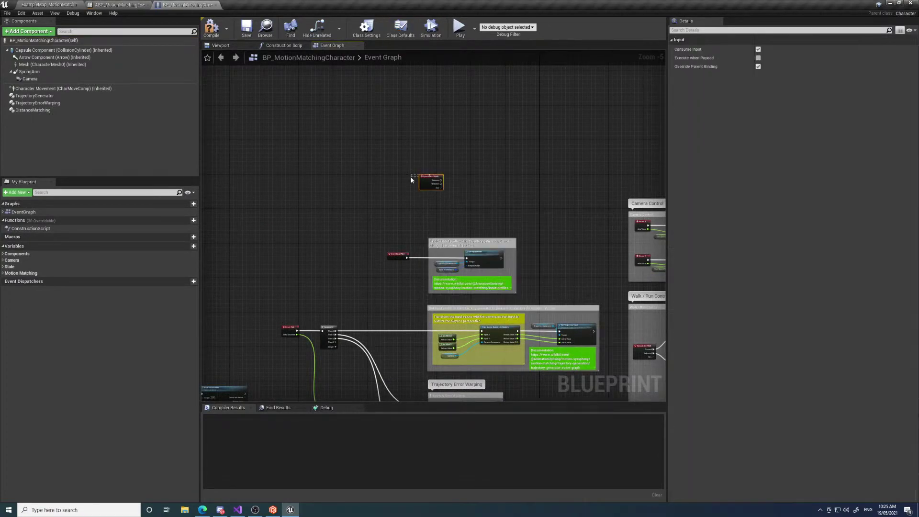
{"action": "left_click_drag", "start_coordinate": [430, 176], "coordinate": [330, 169]}
{"action": "scroll", "coordinate": [323, 170], "scroll_direction": "up", "scroll_amount": 5}
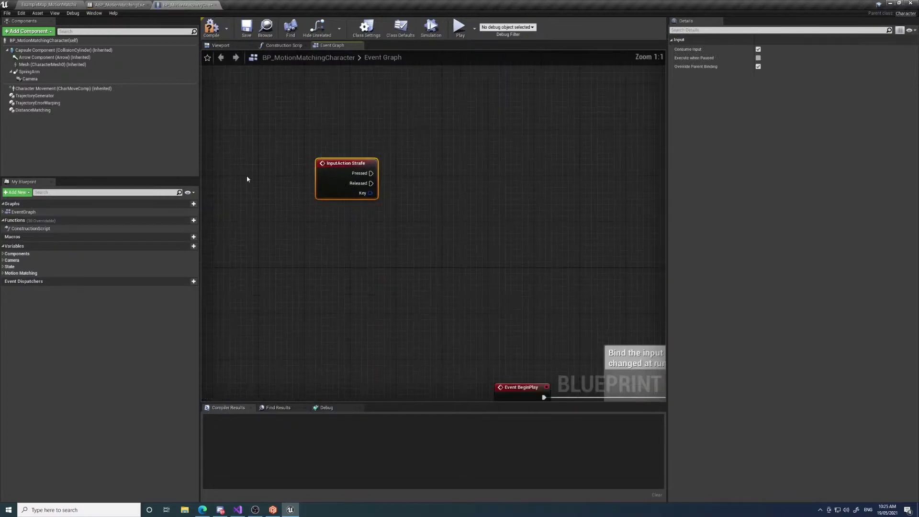
Step: Create a Boolean variable named Strafeing in the character blueprint
{"action": "left_click", "coordinate": [5, 274]}
{"action": "left_click", "coordinate": [194, 246]}
{"action": "left_click", "coordinate": [778, 49]}
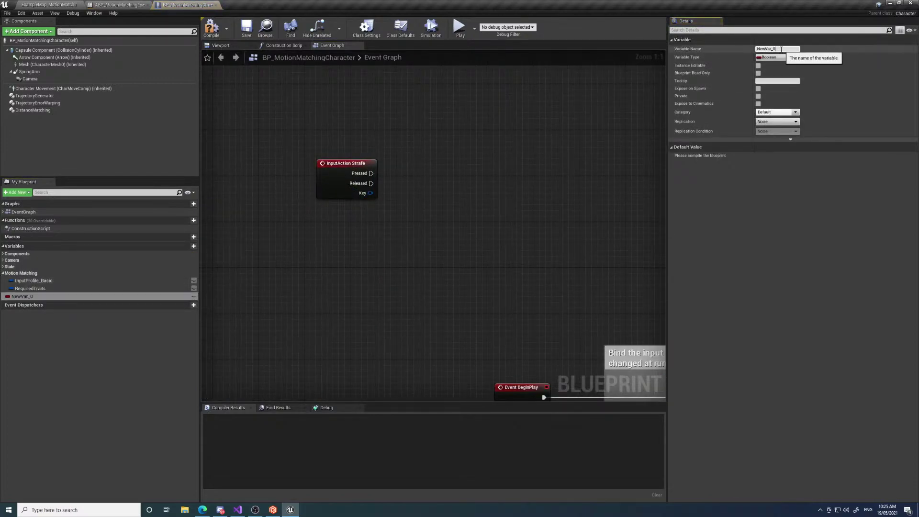
{"action": "type", "text": "Strafeing"}
{"action": "key", "text": "Return"}
Step: Add two Strafeing setters to InputAction Strafe, with Pressed setting it to true and Released setting it to false
{"action": "left_click", "coordinate": [31, 296]}
{"action": "left_click_drag", "start_coordinate": [31, 297], "coordinate": [509, 207], "text": "alt"}
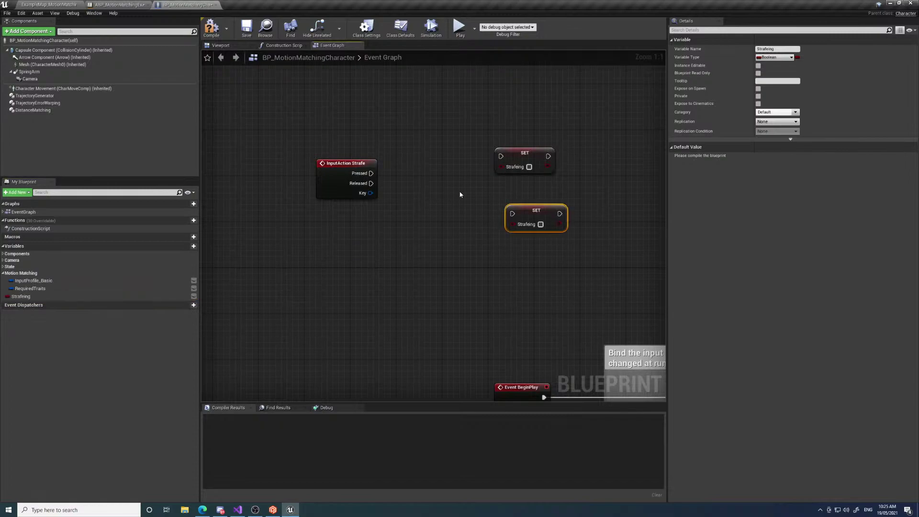
{"action": "left_click_drag", "start_coordinate": [502, 156], "coordinate": [372, 175]}
{"action": "right_click_drag", "start_coordinate": [482, 162], "coordinate": [426, 167]}
{"action": "left_click_drag", "start_coordinate": [479, 157], "coordinate": [461, 158]}
{"action": "left_click_drag", "start_coordinate": [469, 217], "coordinate": [423, 223]}
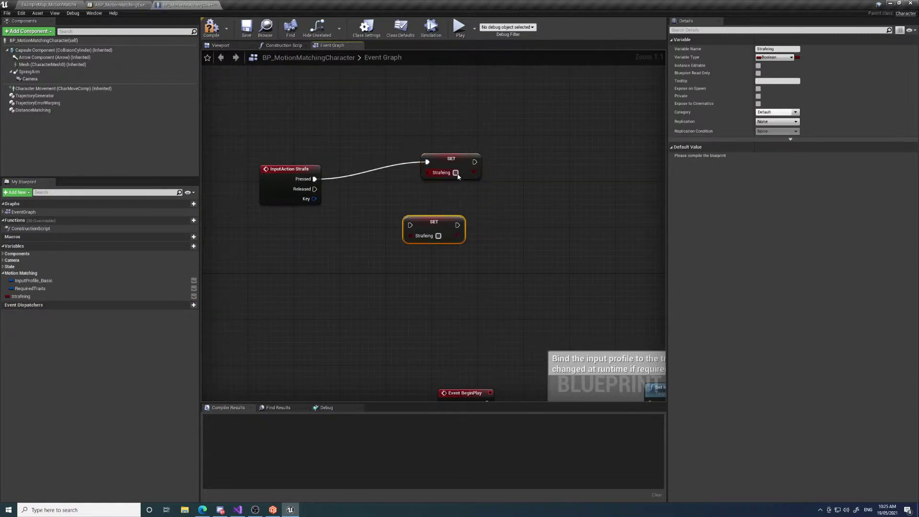
{"action": "left_click_drag", "start_coordinate": [315, 189], "coordinate": [450, 222]}
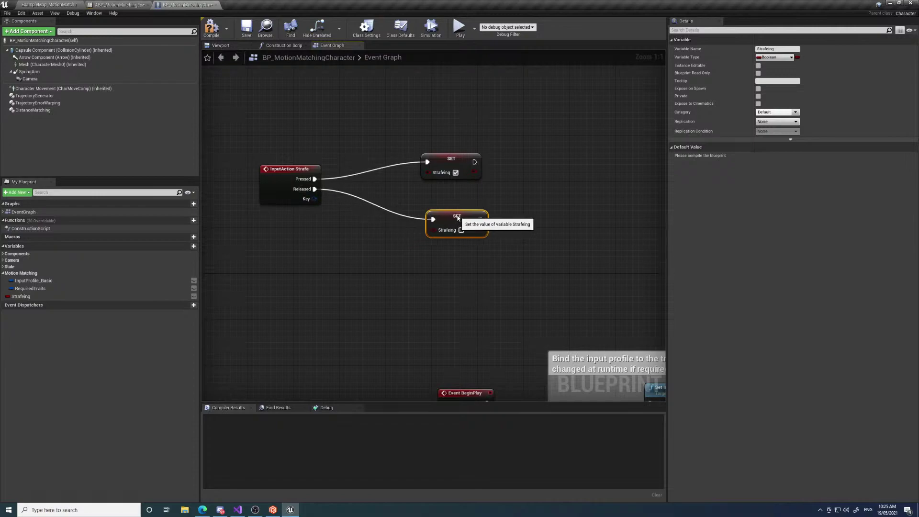
Step: Add a Trajectory Generator reference beside the Strafeing setters, straighten the setters and compile the character blueprint
{"action": "right_click_drag", "start_coordinate": [537, 202], "coordinate": [401, 242]}
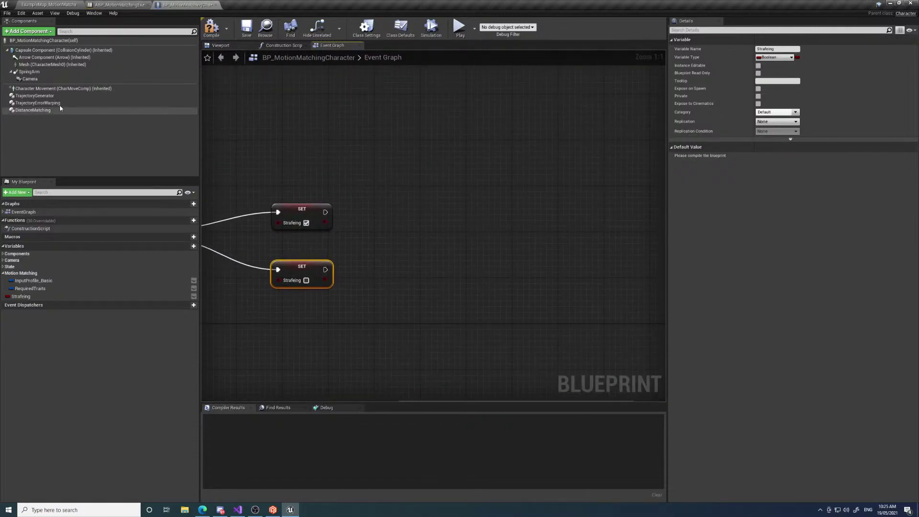
{"action": "left_click_drag", "start_coordinate": [38, 95], "coordinate": [346, 239]}
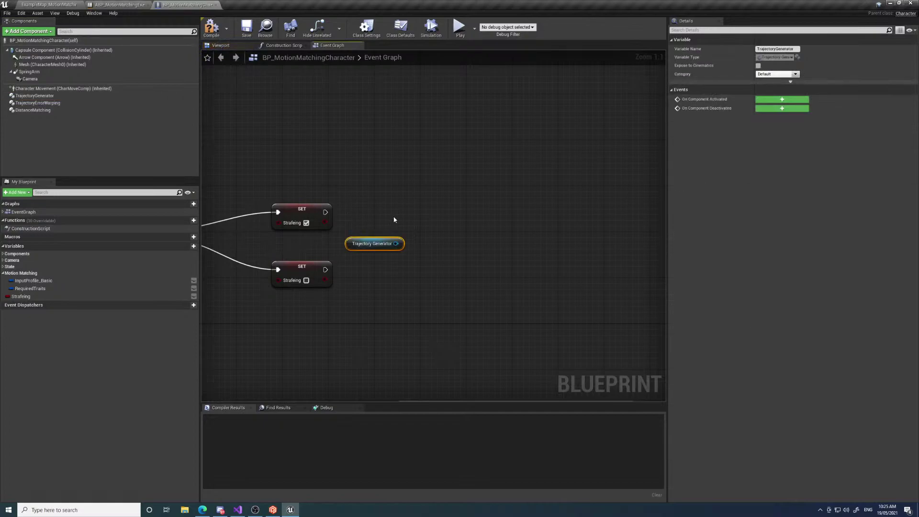
{"action": "right_click_drag", "start_coordinate": [401, 244], "coordinate": [533, 249]}
{"action": "left_click", "coordinate": [416, 214]}
{"action": "left_click_drag", "start_coordinate": [429, 272], "coordinate": [416, 272]}
{"action": "left_click", "coordinate": [211, 27]}
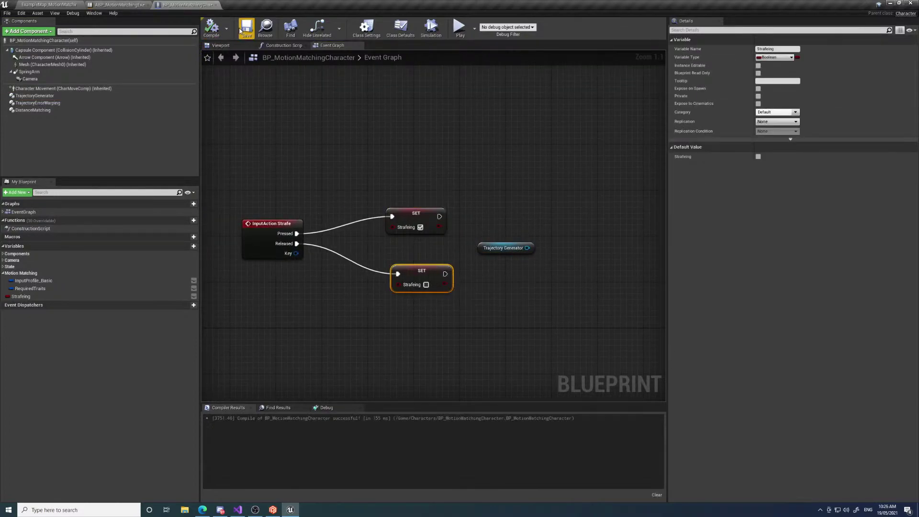
Step: Play the example map and switch off the motion matching search debug drawing with an a.AnimNode.MoSymph console command
{"action": "left_click", "coordinate": [120, 5]}
{"action": "left_click", "coordinate": [50, 5]}
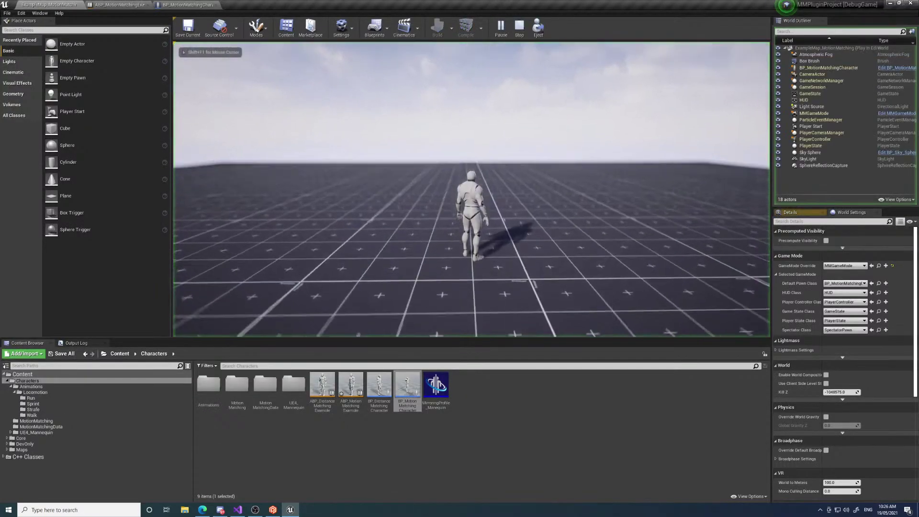
{"action": "left_click", "coordinate": [510, 243]}
{"action": "key", "text": "w"}
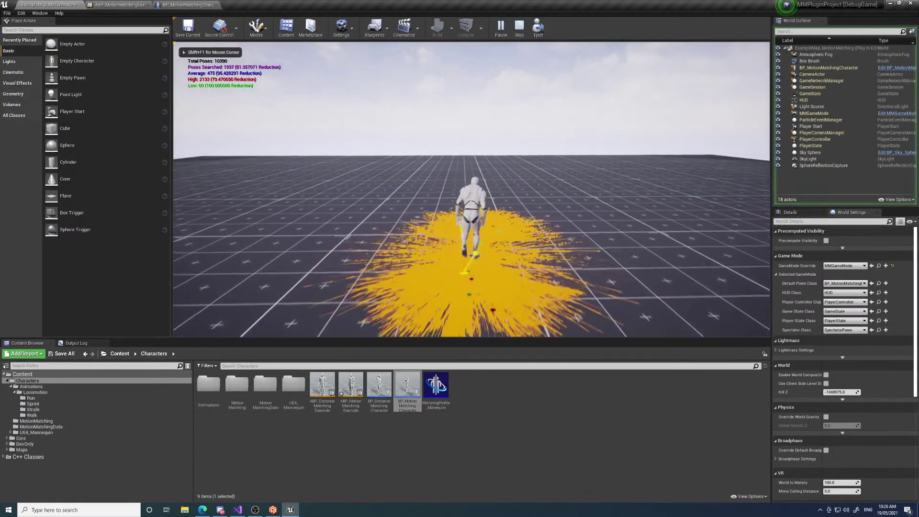
{"action": "key", "text": "grave"}
{"action": "type", "text": "a.AnimNo"}
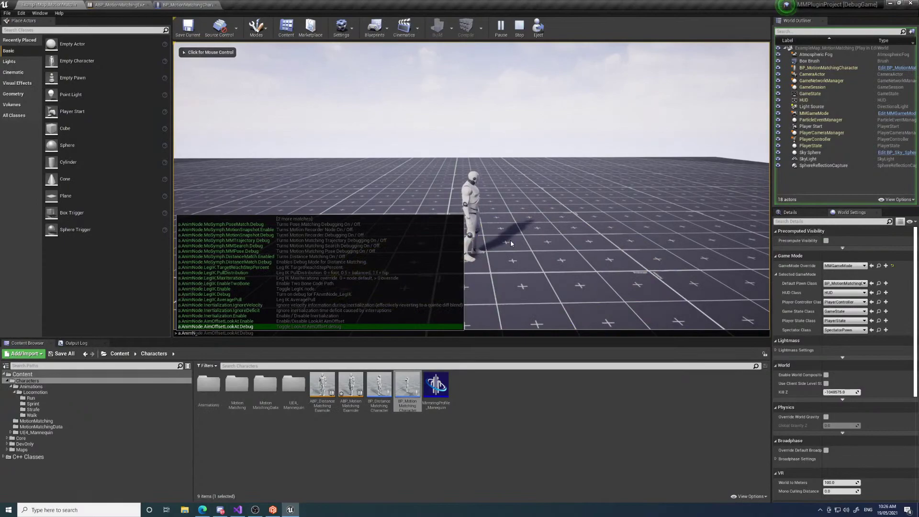
{"action": "type", "text": "de.MoSymph"}
{"action": "key", "text": "Up"}
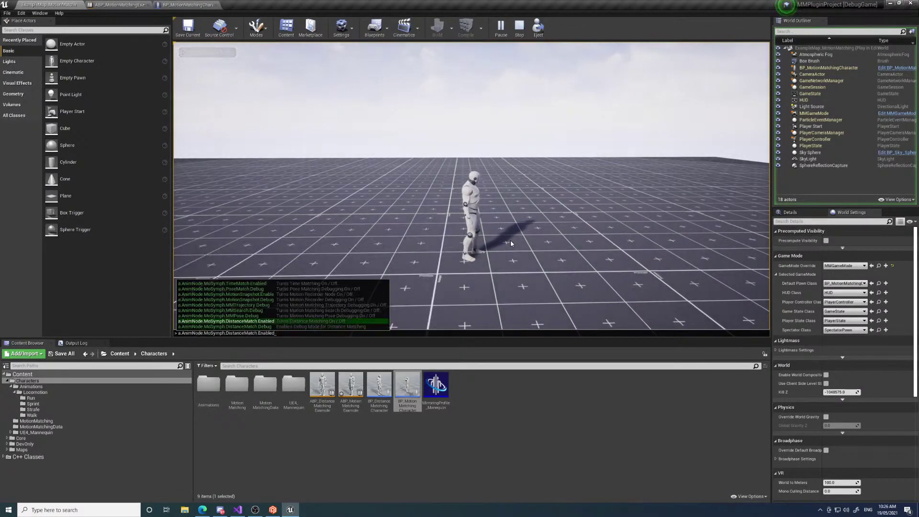
{"action": "key", "text": "Return"}
Step: Run the character in alternating directions to examine its direction changes and trajectory, and end the play session
{"action": "left_click", "coordinate": [510, 240]}
{"action": "key", "text": "w"}
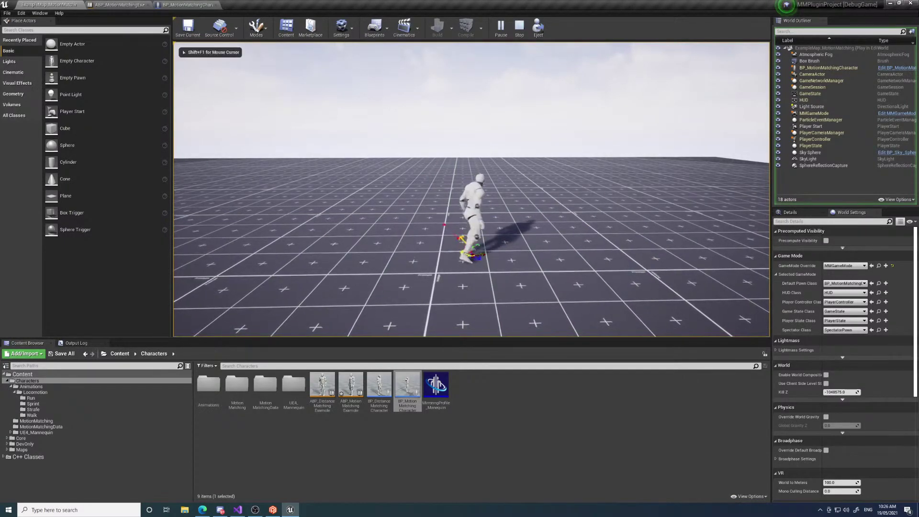
{"action": "key", "text": "a"}
{"action": "key", "text": "s"}
{"action": "key", "text": "a"}
{"action": "key", "text": "d"}
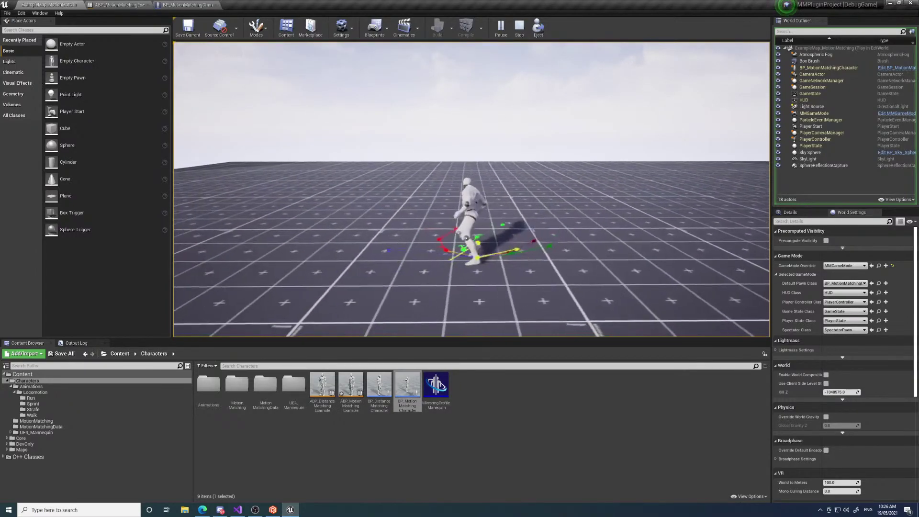
{"action": "key", "text": "a"}
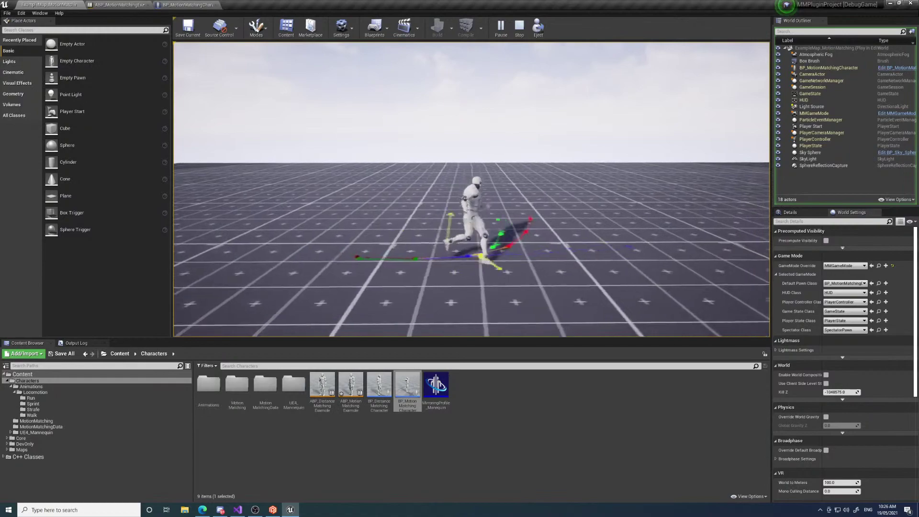
{"action": "key", "text": "d"}
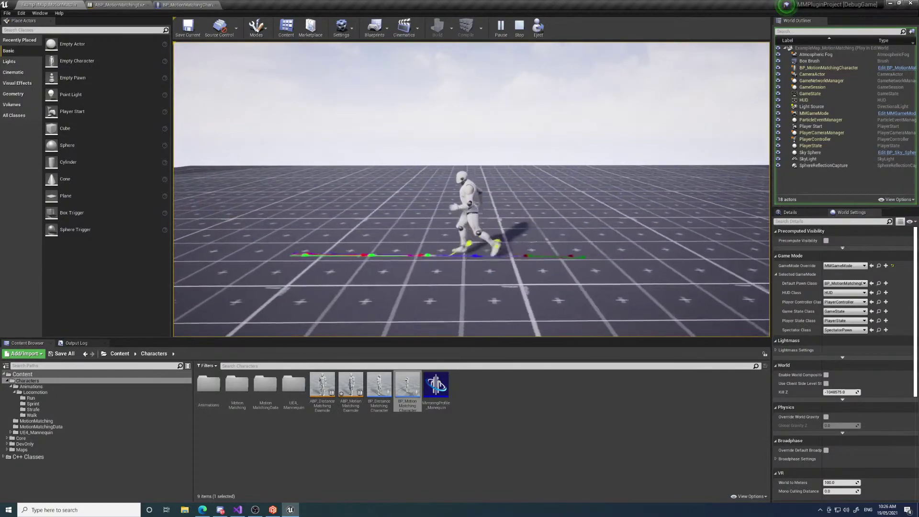
{"action": "key", "text": "s"}
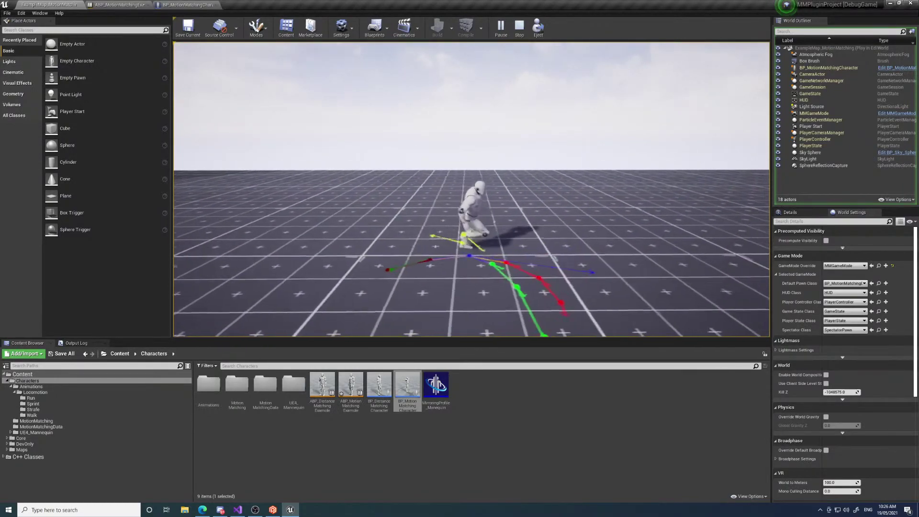
{"action": "key", "text": "a"}
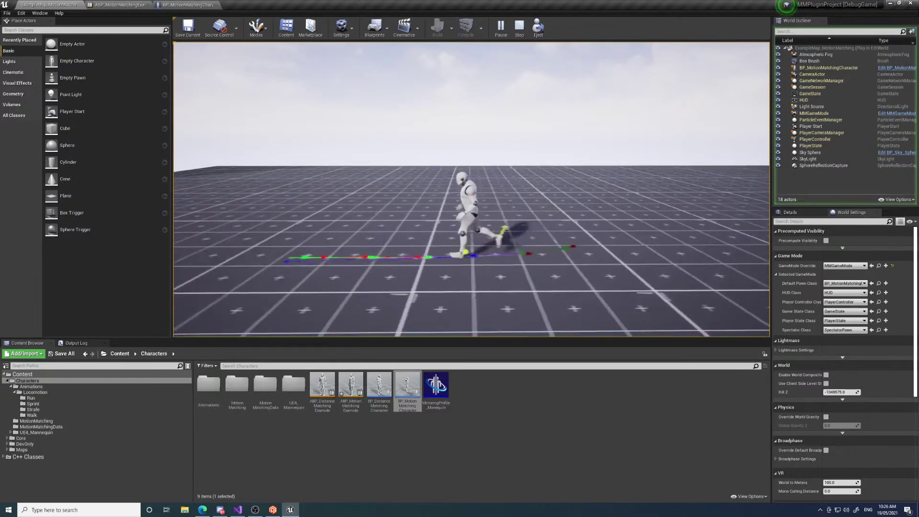
{"action": "key", "text": "d"}
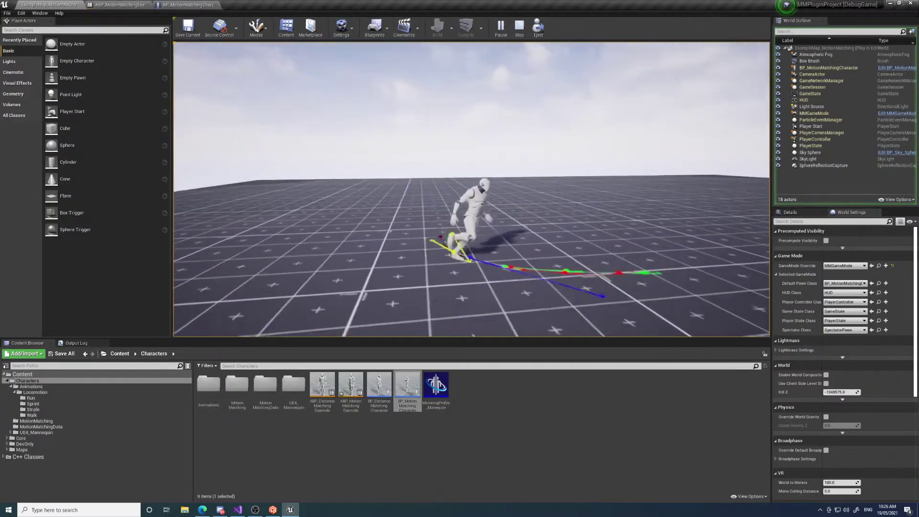
{"action": "key", "text": "Escape"}
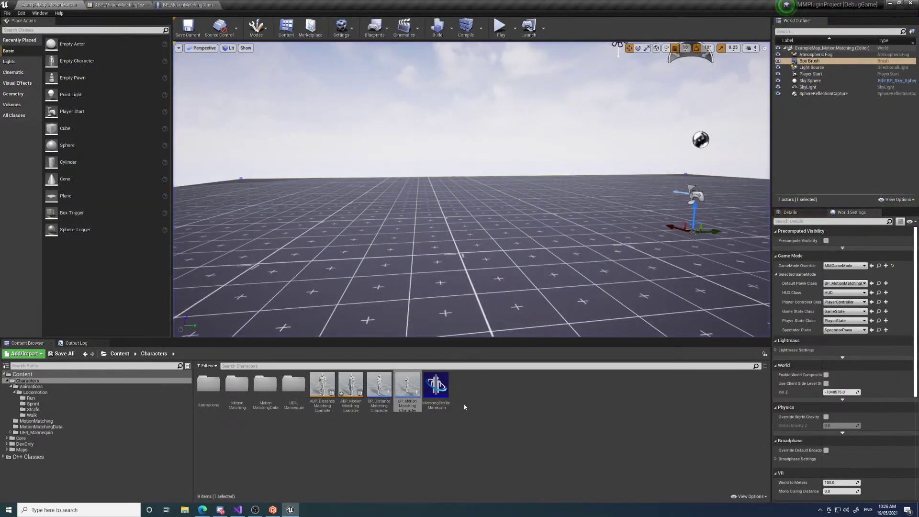
Step: Clear the asset selection and start another play session to examine the character's running
{"action": "left_click", "coordinate": [470, 429]}
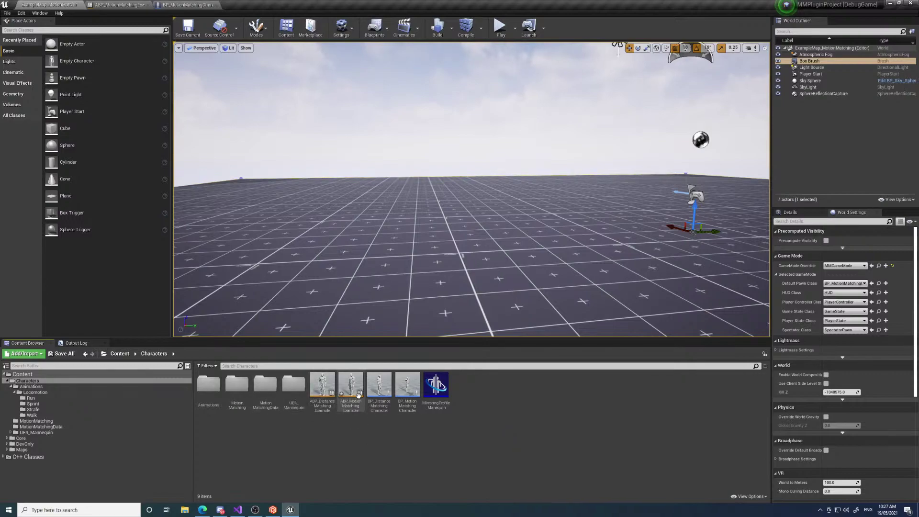
{"action": "mouse_move", "coordinate": [358, 392]}
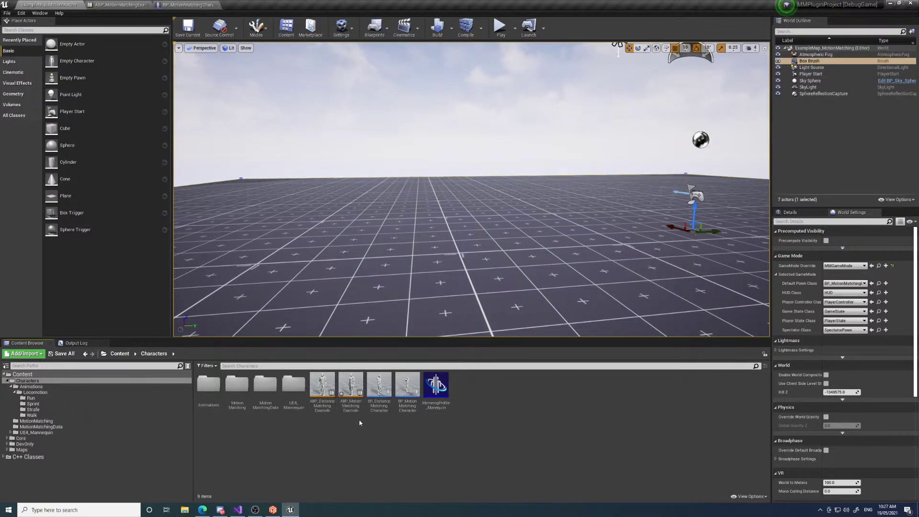
{"action": "left_click", "coordinate": [500, 29]}
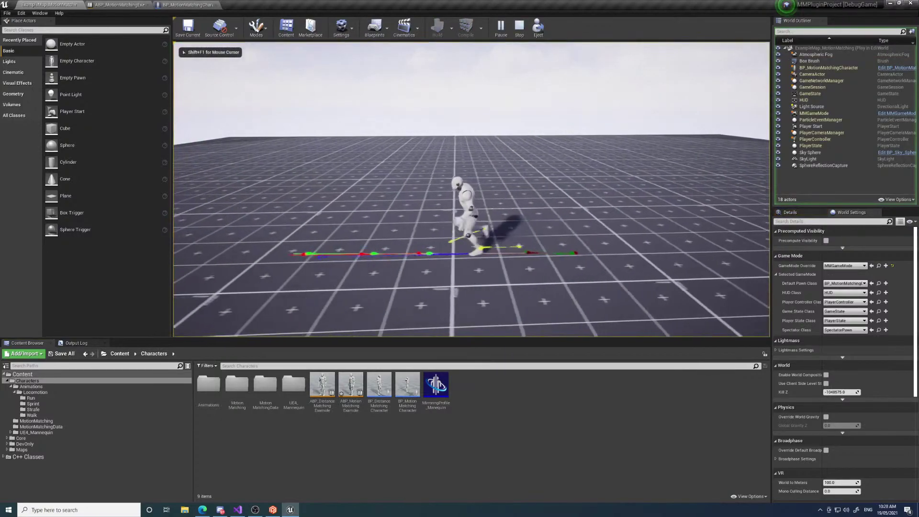
Step: Run the character in alternating directions to examine its turns and trajectory, and end the play session
{"action": "key", "text": "w"}
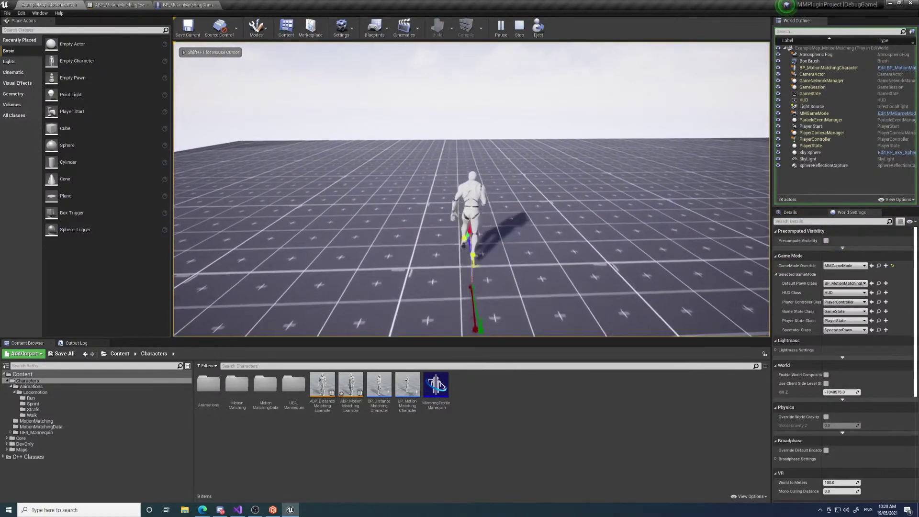
{"action": "key", "text": "d"}
{"action": "key", "text": "s"}
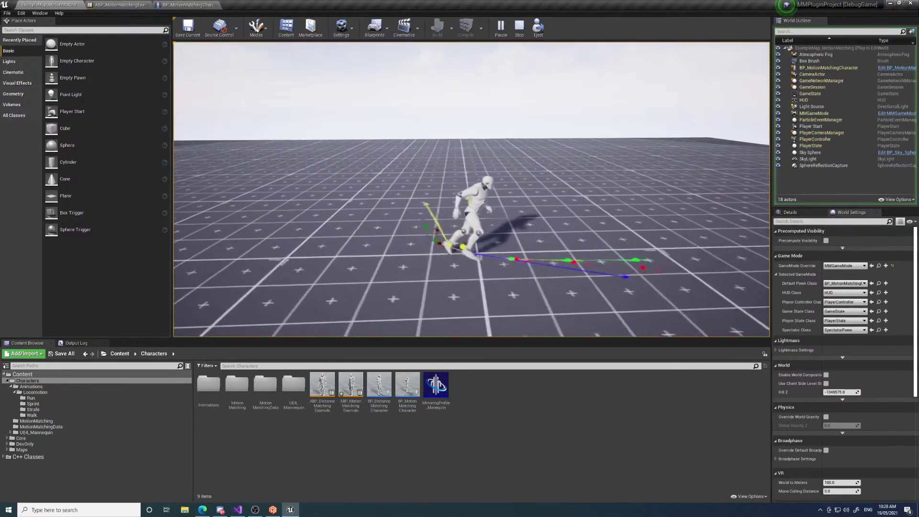
{"action": "key", "text": "a"}
{"action": "key", "text": "w"}
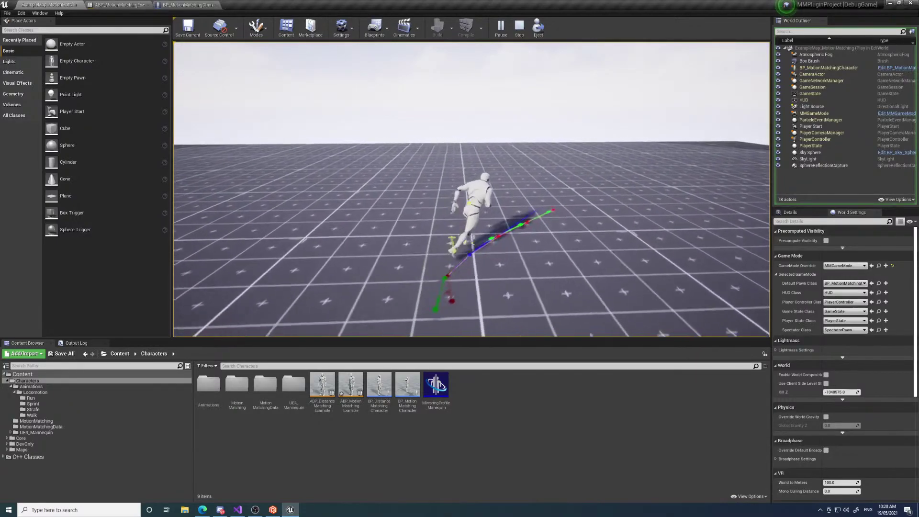
{"action": "key", "text": "a"}
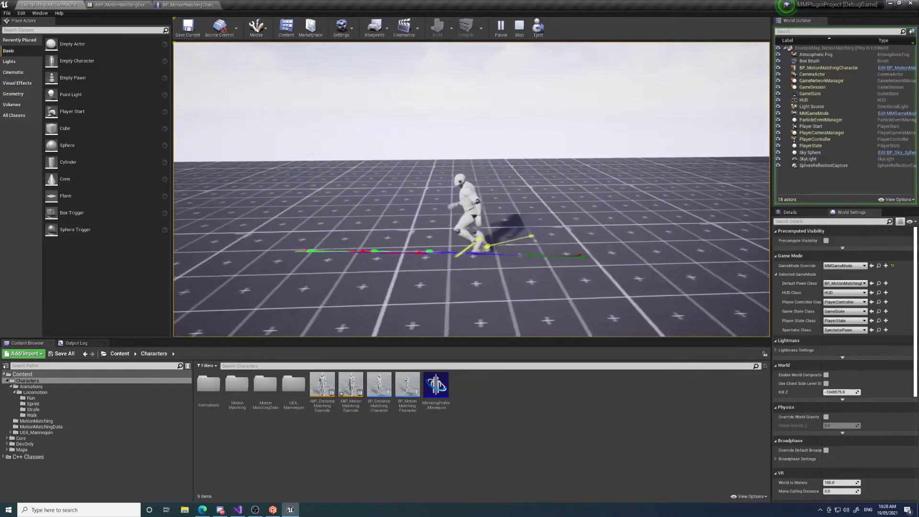
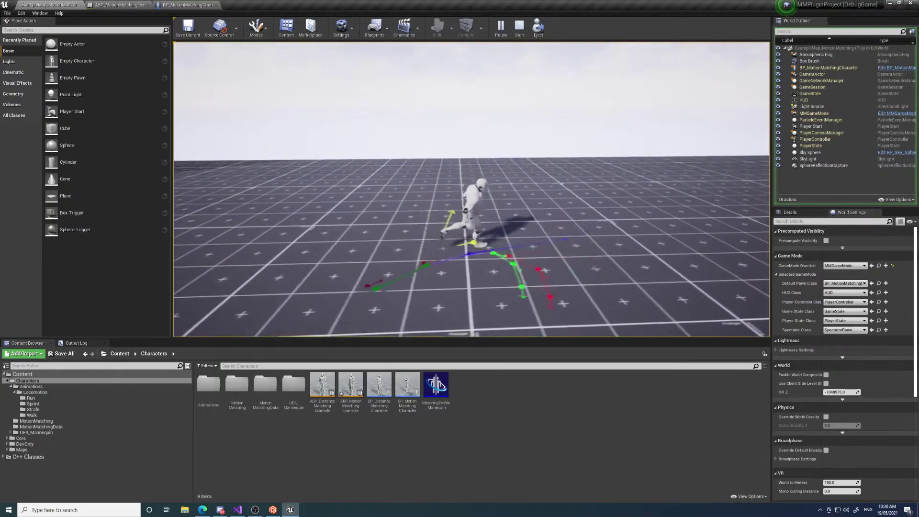
{"action": "key", "text": "s"}
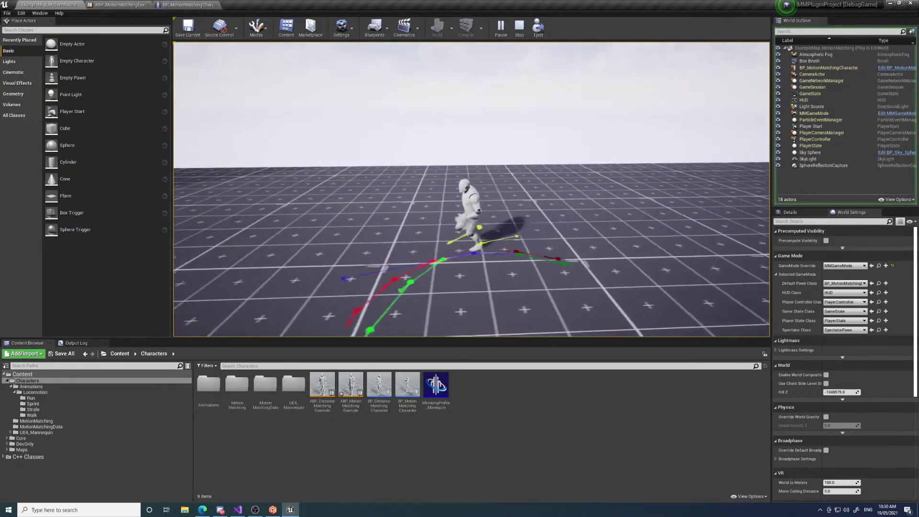
{"action": "key", "text": "d"}
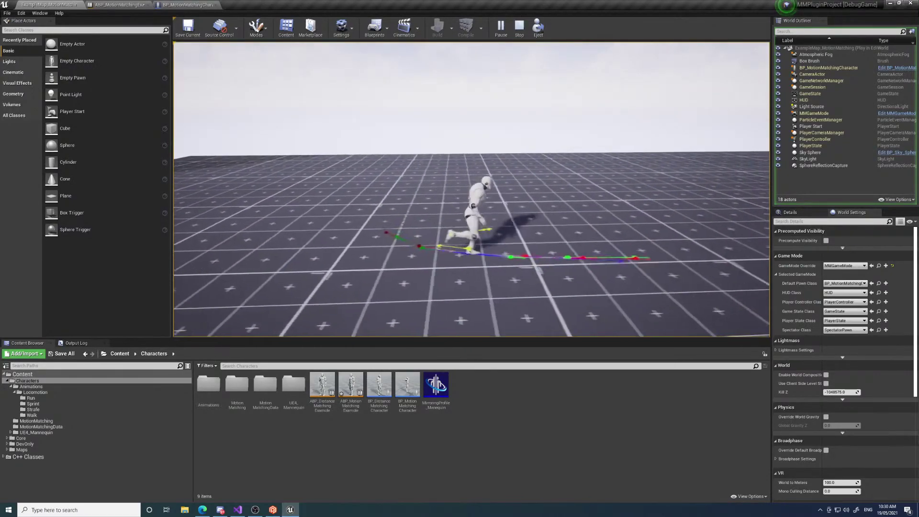
{"action": "key", "text": "s"}
{"action": "key", "text": "a"}
{"action": "key", "text": "d"}
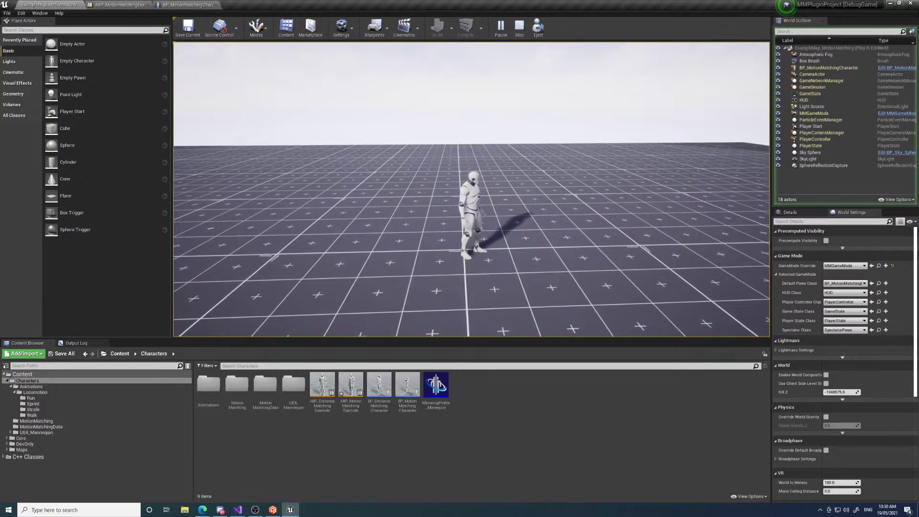
{"action": "key", "text": "Escape"}
Step: Review the Locomotion state machine's Run, Walk and Strafe states in the motion matching animation blueprint, and return to its event graph
{"action": "double_click", "coordinate": [357, 401]}
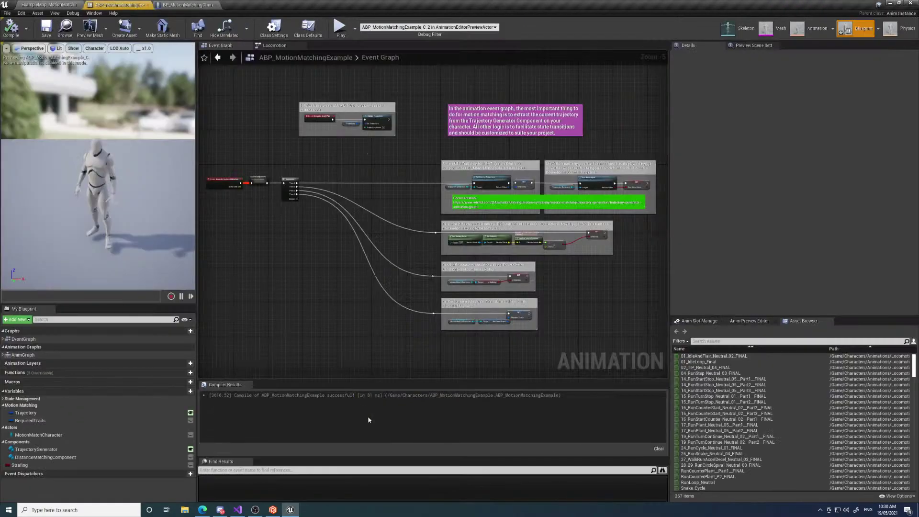
{"action": "right_click_drag", "start_coordinate": [392, 230], "coordinate": [365, 175]}
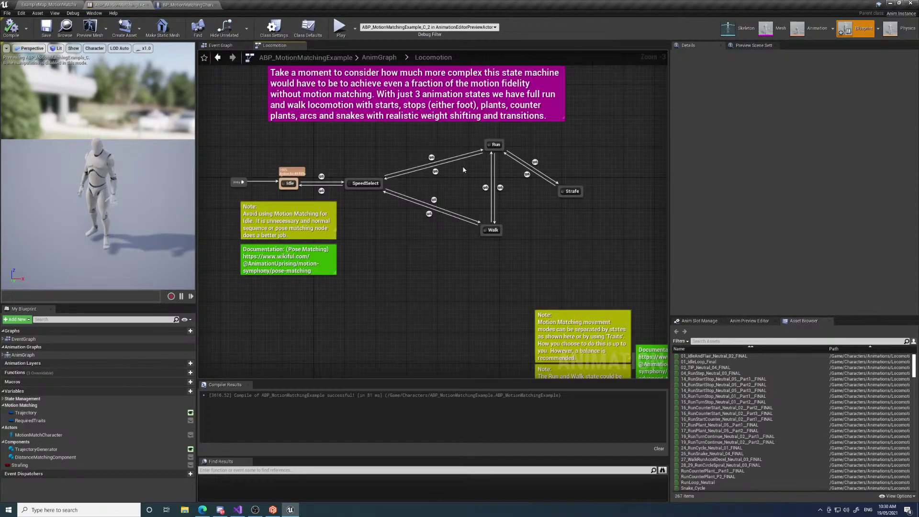
{"action": "right_click_drag", "start_coordinate": [464, 169], "coordinate": [406, 197]}
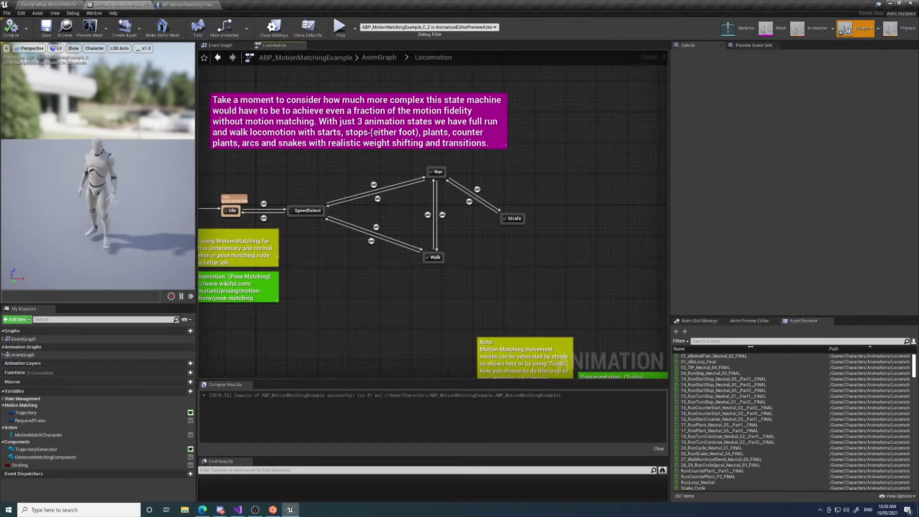
{"action": "left_click", "coordinate": [215, 46]}
Step: Switch to the motion matching character blueprint and review the strafe input logic and input profile setup in its event graph
{"action": "left_click", "coordinate": [187, 5]}
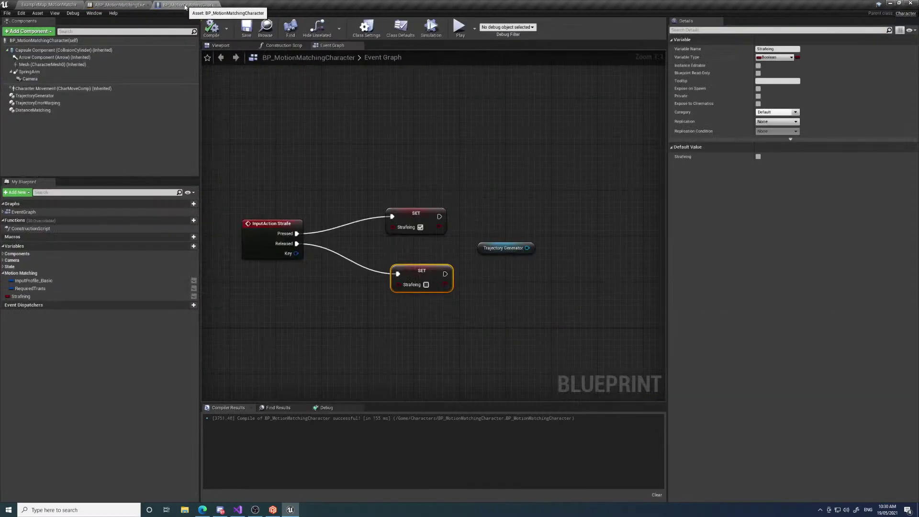
{"action": "left_click", "coordinate": [425, 214]}
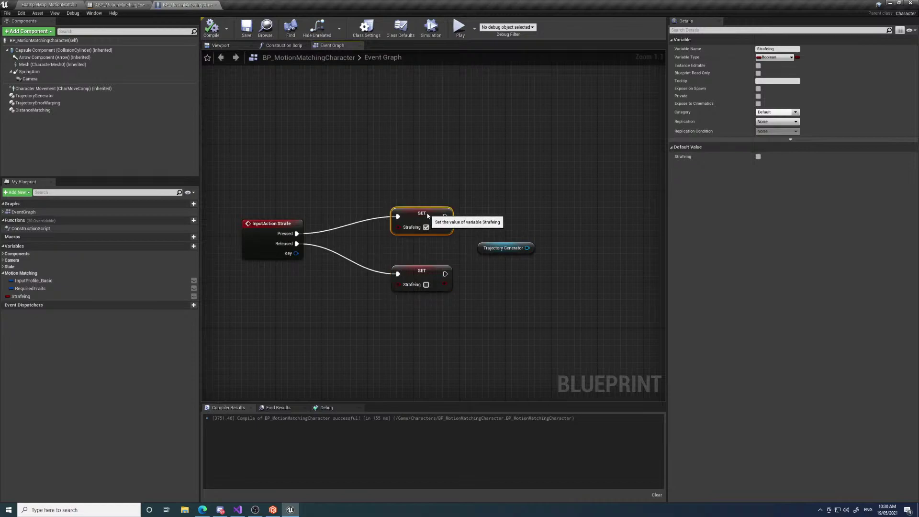
{"action": "right_click_drag", "start_coordinate": [496, 222], "coordinate": [418, 194]}
{"action": "scroll", "coordinate": [452, 246], "scroll_direction": "down", "scroll_amount": 3}
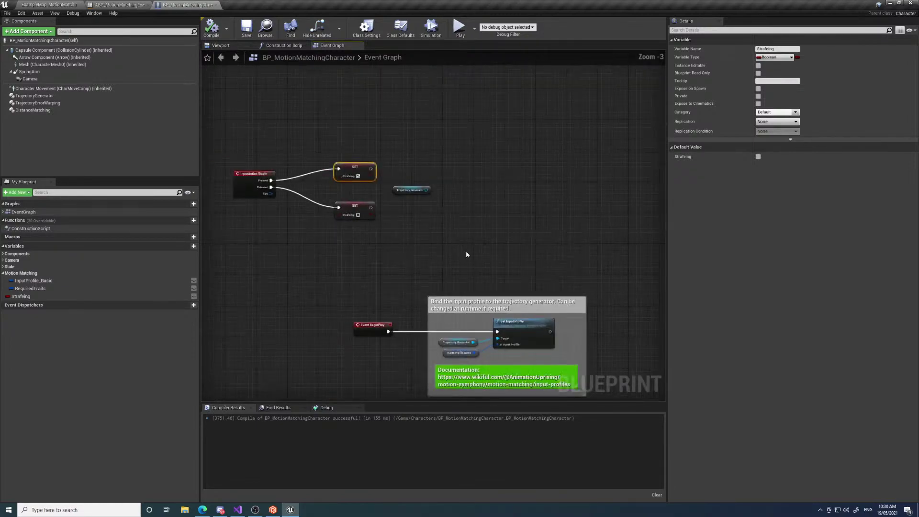
{"action": "right_click_drag", "start_coordinate": [479, 262], "coordinate": [464, 215]}
{"action": "scroll", "coordinate": [448, 331], "scroll_direction": "up", "scroll_amount": 3}
{"action": "left_click", "coordinate": [447, 316]}
{"action": "left_click", "coordinate": [458, 111]}
{"action": "right_click_drag", "start_coordinate": [457, 109], "coordinate": [478, 282]}
{"action": "left_click_drag", "start_coordinate": [422, 246], "coordinate": [469, 214]}
{"action": "left_click", "coordinate": [314, 109]}
Step: Examine the Trajectory Generator component's motion and behaviour settings
{"action": "left_click", "coordinate": [34, 95]}
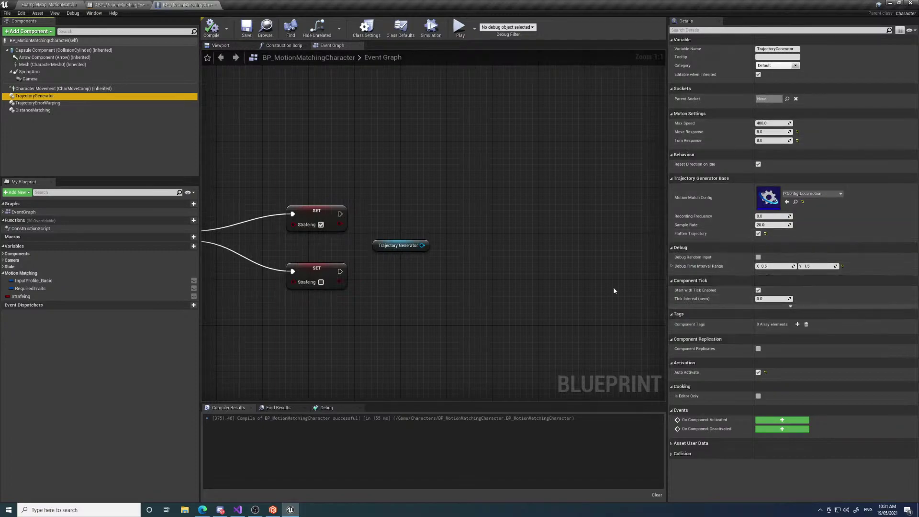
{"action": "left_click", "coordinate": [58, 102]}
{"action": "left_click", "coordinate": [51, 96]}
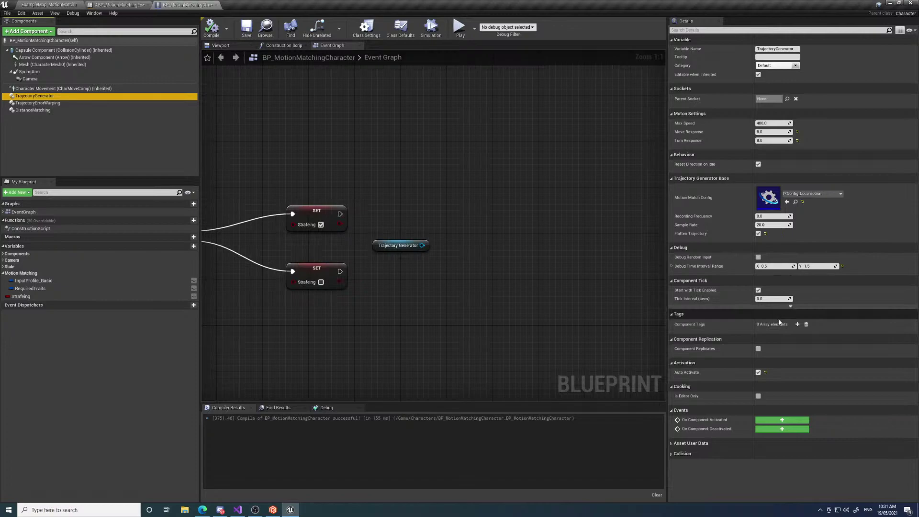
Step: Search the actions available from the Trajectory Generator reference for Move and Mode, without adding a node
{"action": "right_click_drag", "start_coordinate": [414, 270], "coordinate": [470, 281]}
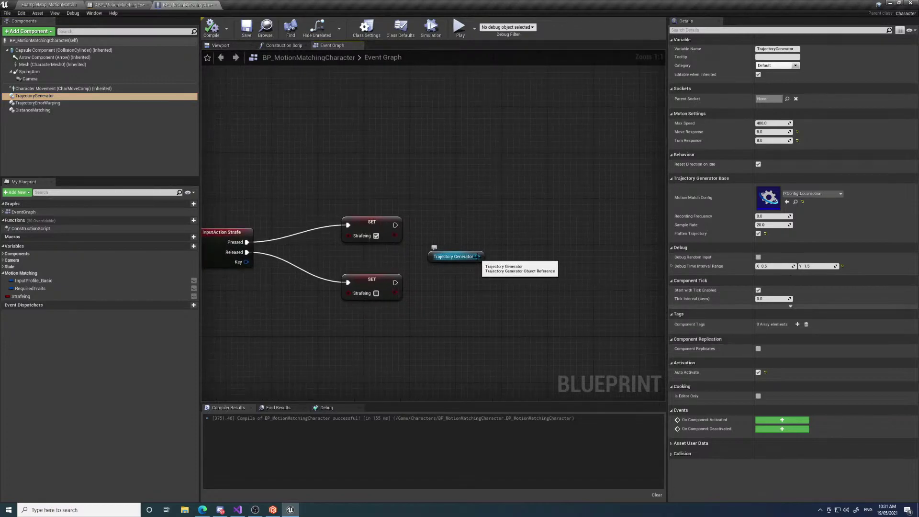
{"action": "left_click_drag", "start_coordinate": [477, 257], "coordinate": [539, 248]}
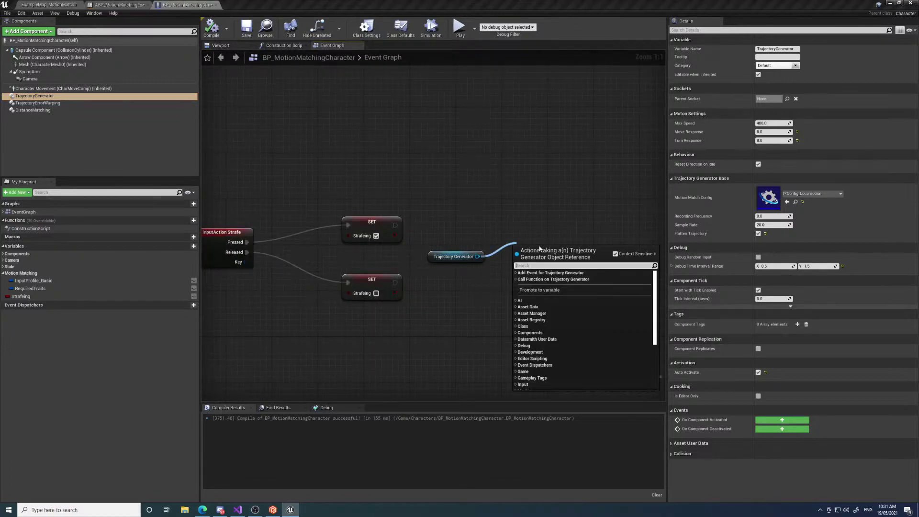
{"action": "type", "text": "Move"}
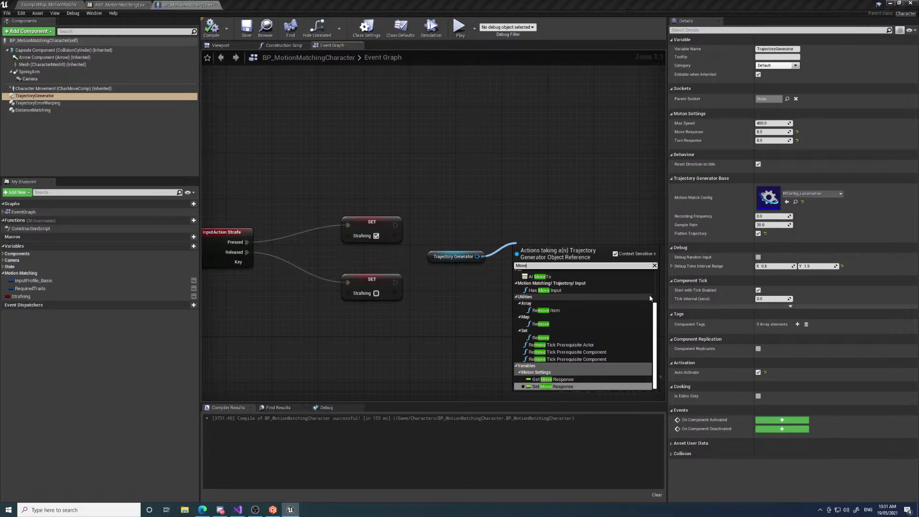
{"action": "key", "text": "BackSpace"}
{"action": "key", "text": "BackSpace"}
{"action": "type", "text": "de"}
{"action": "key", "text": "BackSpace"}
{"action": "key", "text": "BackSpace"}
{"action": "key", "text": "BackSpace"}
{"action": "key", "text": "BackSpace"}
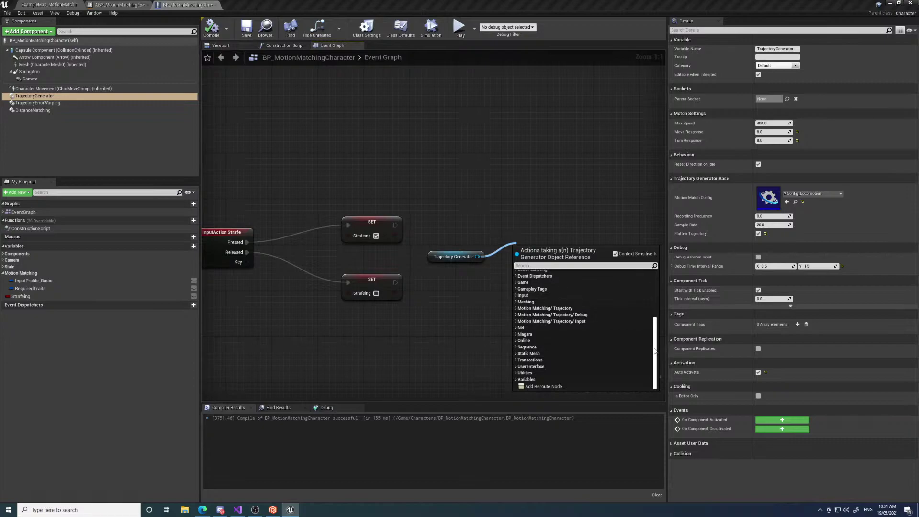
{"action": "scroll", "coordinate": [656, 330], "scroll_direction": "up", "scroll_amount": 3}
{"action": "scroll", "coordinate": [657, 335], "scroll_direction": "down", "scroll_amount": 3}
{"action": "left_click_drag", "start_coordinate": [474, 226], "coordinate": [458, 305]}
{"action": "left_click_drag", "start_coordinate": [428, 240], "coordinate": [388, 243]}
{"action": "left_click_drag", "start_coordinate": [462, 228], "coordinate": [529, 246]}
{"action": "key", "text": "Escape"}
{"action": "key", "text": "Escape"}
Step: Delete the Trajectory Generator reference from the event graph and compile the character blueprint
{"action": "left_click_drag", "start_coordinate": [484, 211], "coordinate": [429, 296]}
{"action": "key", "text": "Delete"}
{"action": "key", "text": "Home"}
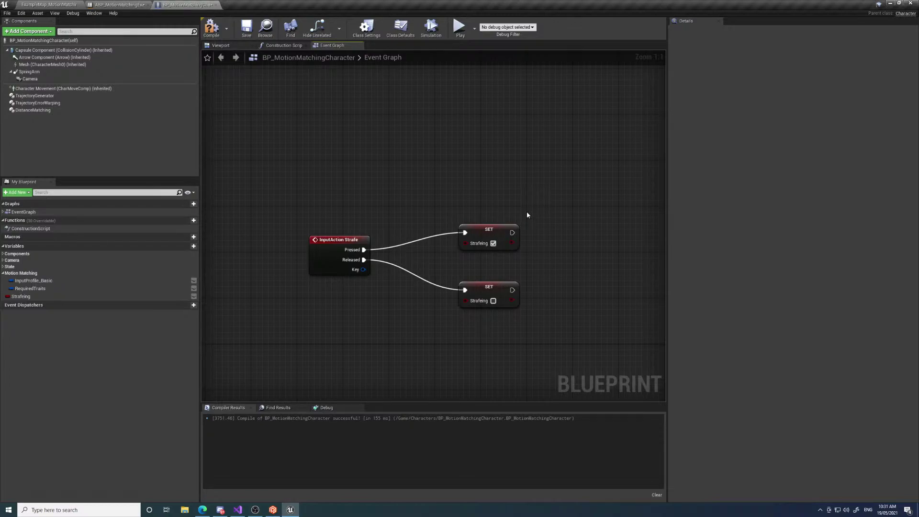
{"action": "left_click", "coordinate": [210, 24]}
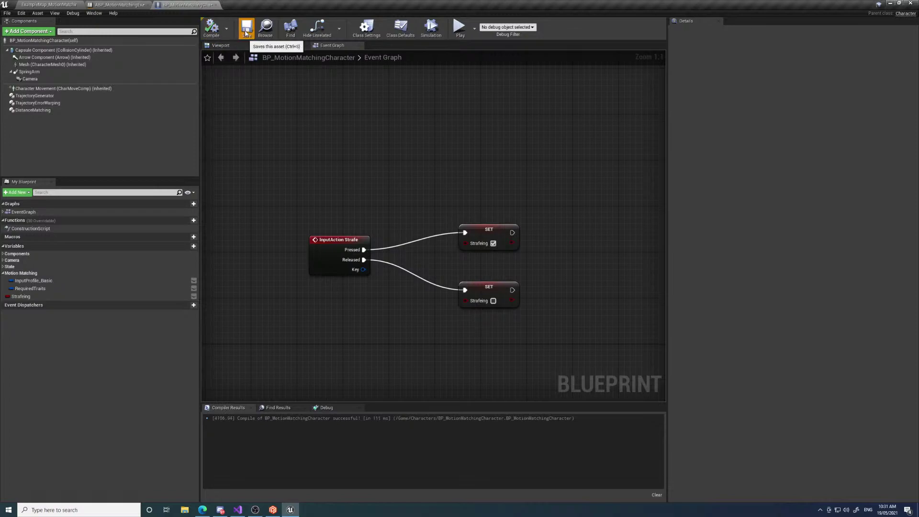
Step: Close the character and animation blueprint editors and open the MotionMatching folder under Characters
{"action": "left_click", "coordinate": [216, 5]}
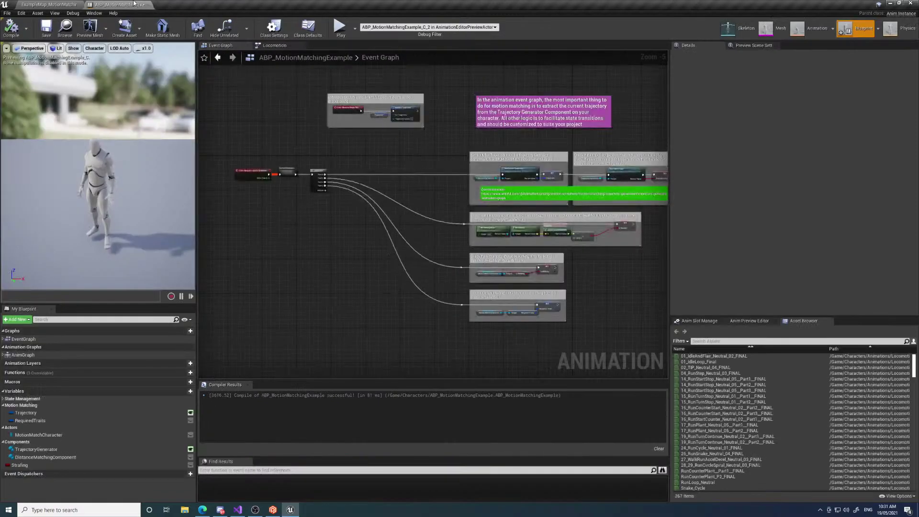
{"action": "left_click", "coordinate": [148, 4]}
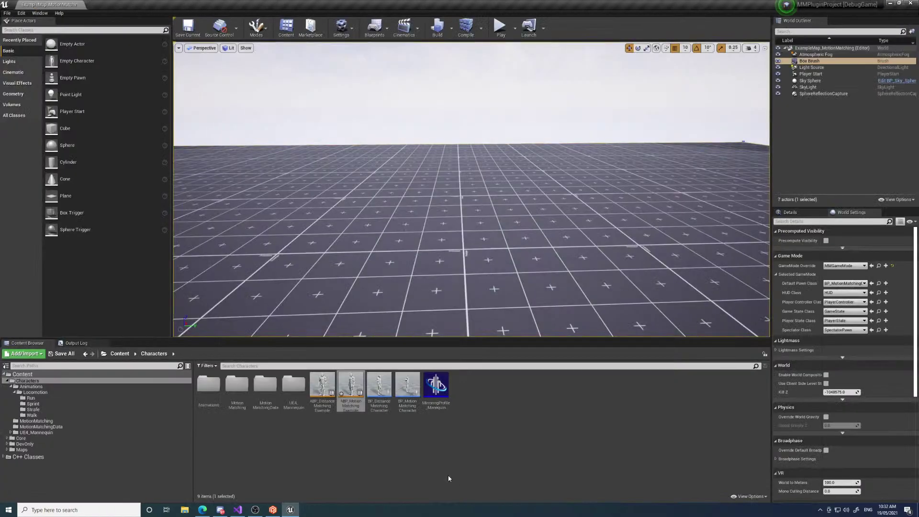
{"action": "right_click", "coordinate": [480, 398]}
{"action": "left_click", "coordinate": [243, 391]}
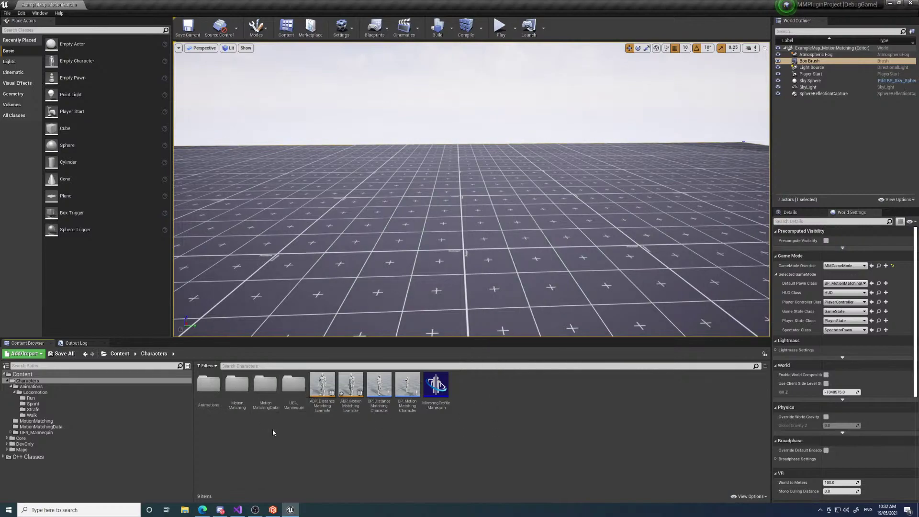
{"action": "double_click", "coordinate": [237, 388]}
{"action": "right_click", "coordinate": [466, 430]}
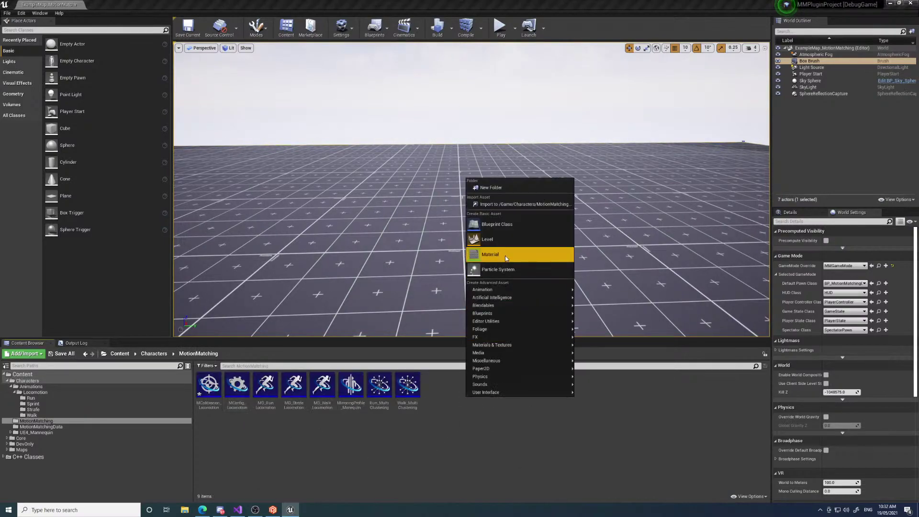
{"action": "mouse_move", "coordinate": [486, 392]}
{"action": "left_click", "coordinate": [466, 443]}
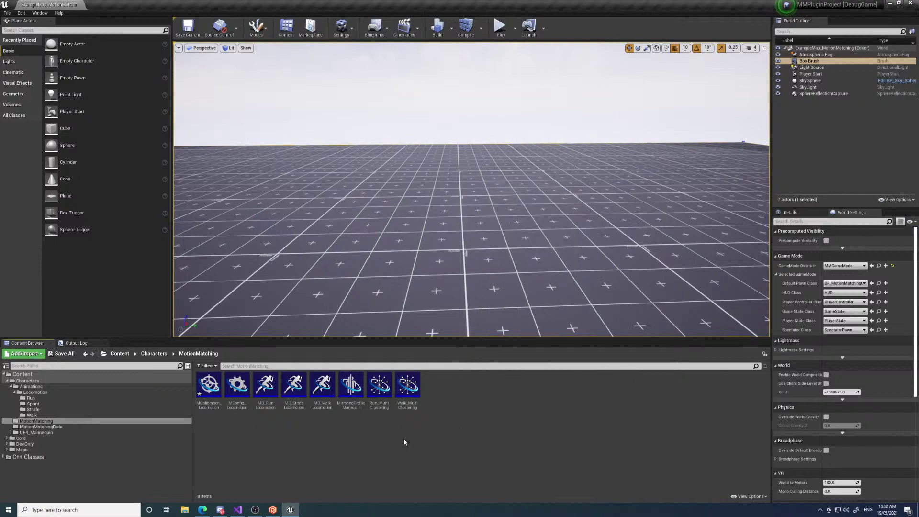
Step: Open the MD_Run_Locomotion motion data full-size and search its addable animations for "sprint" without adding any
{"action": "double_click", "coordinate": [266, 385]}
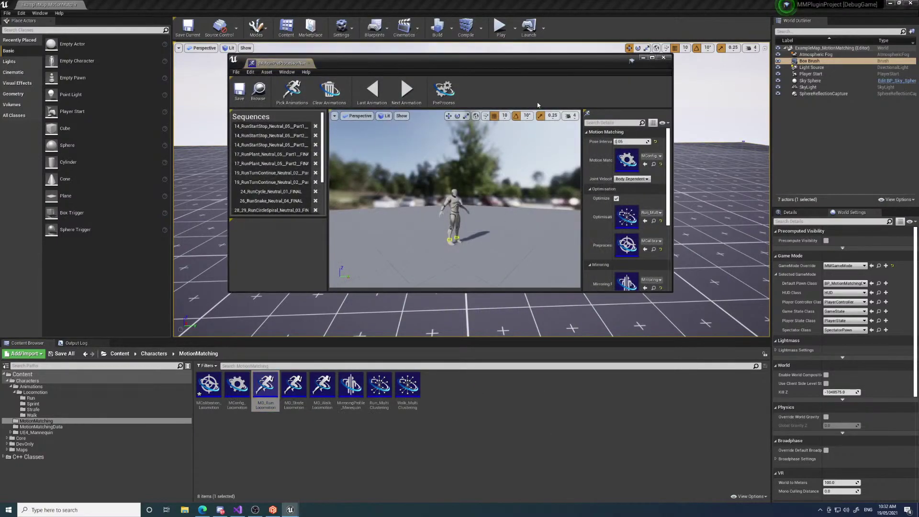
{"action": "left_click", "coordinate": [651, 57]}
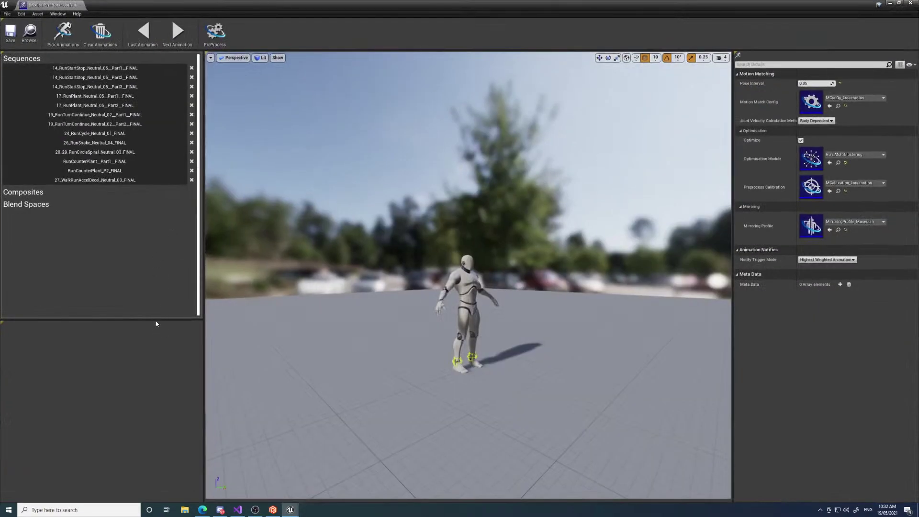
{"action": "left_click_drag", "start_coordinate": [156, 319], "coordinate": [158, 360]}
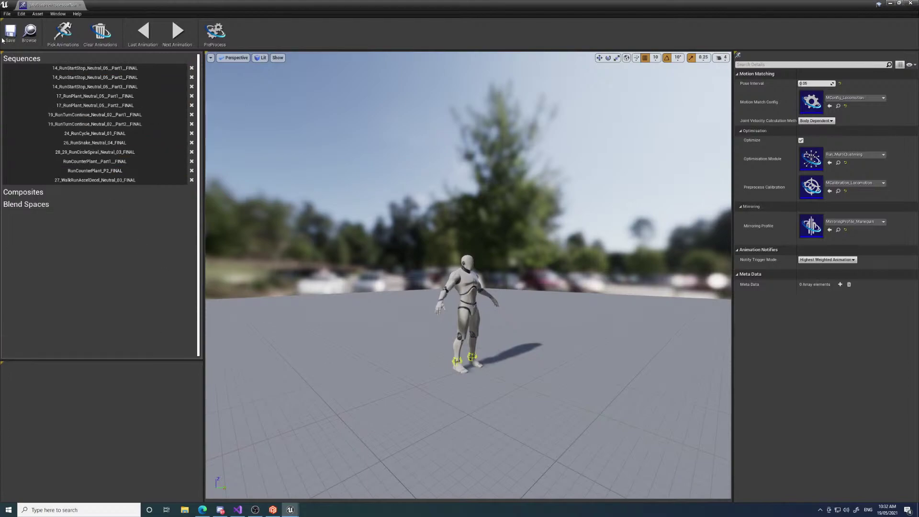
{"action": "left_click", "coordinate": [64, 31]}
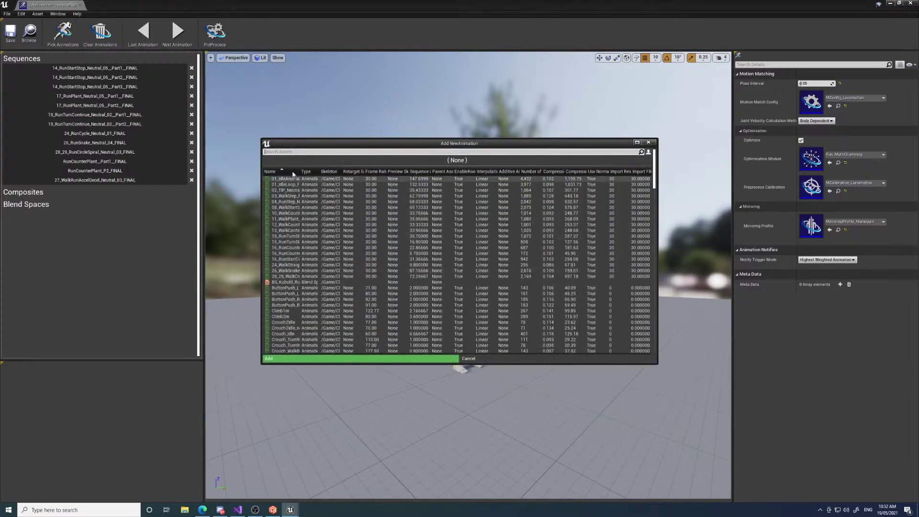
{"action": "left_click", "coordinate": [290, 152]}
{"action": "type", "text": "sprint"}
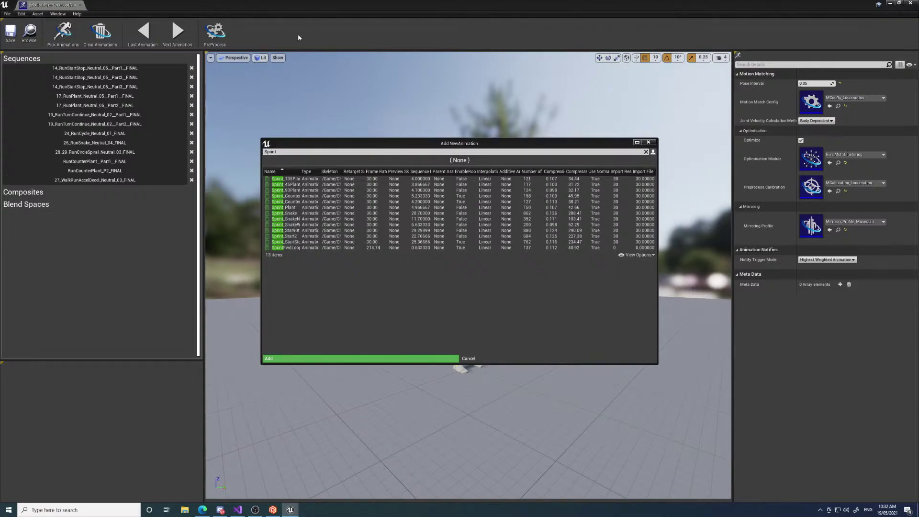
{"action": "left_click", "coordinate": [649, 142]}
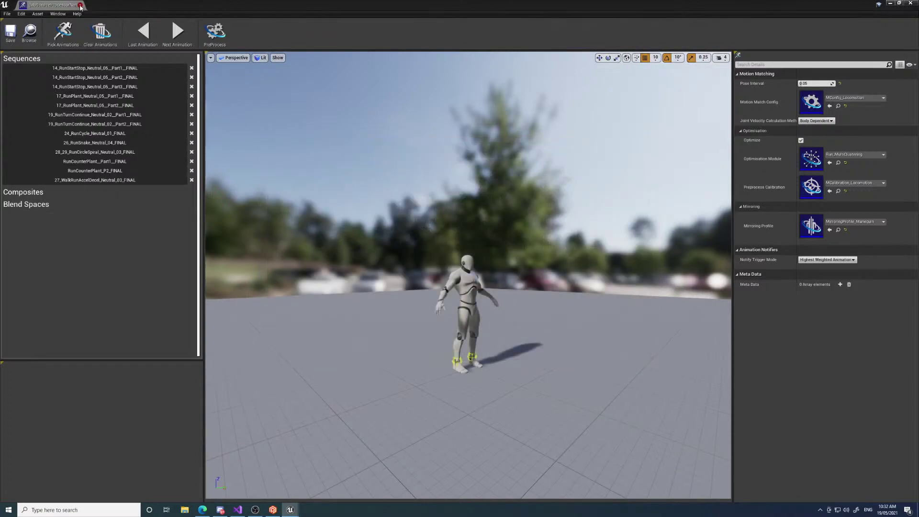
Step: Close the MD_Run_Locomotion editor and return to the Characters folder
{"action": "left_click", "coordinate": [80, 4]}
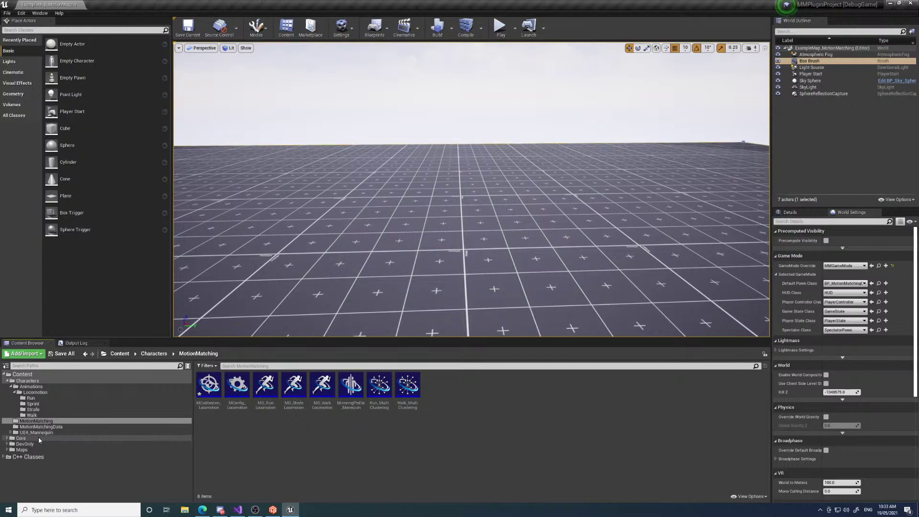
{"action": "left_click", "coordinate": [31, 386]}
{"action": "left_click", "coordinate": [28, 381]}
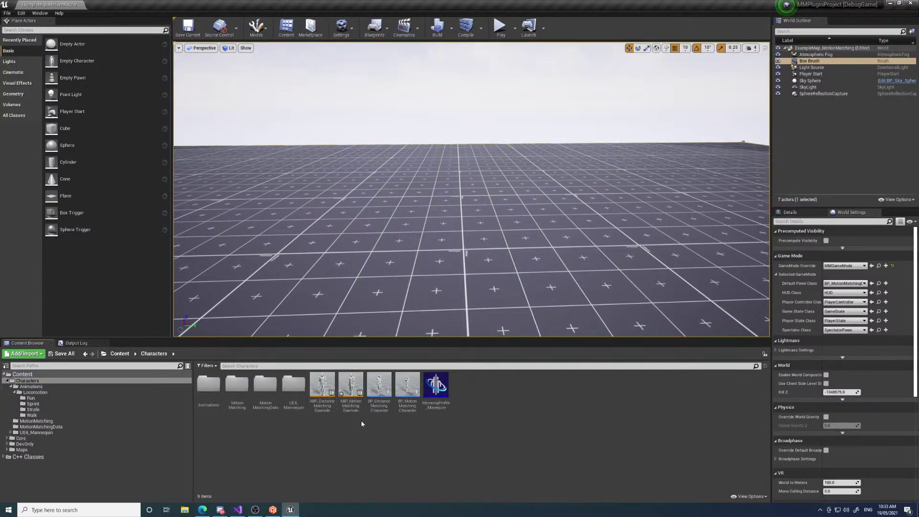
Step: Open the ABP_MotionMatchingExample animation blueprint, review its event graph and AnimGraph, including the Inertialization node, and close it
{"action": "double_click", "coordinate": [350, 388]}
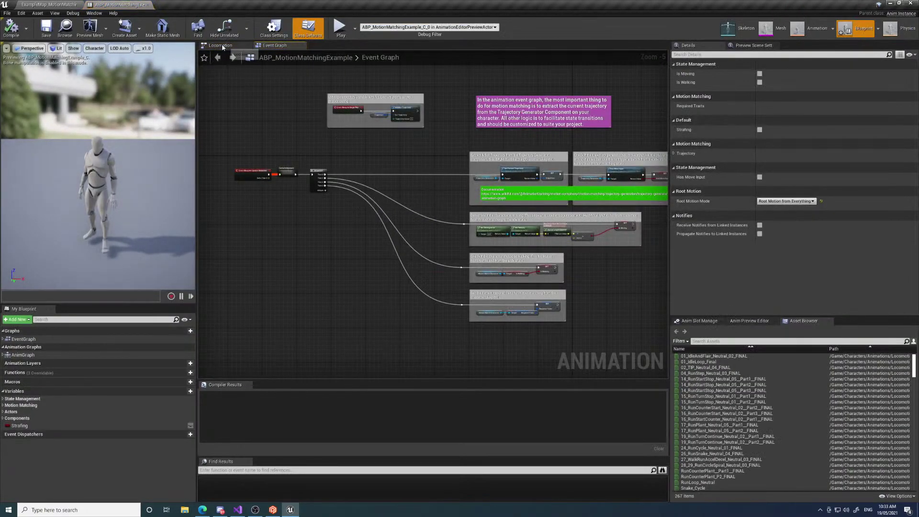
{"action": "left_click", "coordinate": [222, 46]}
{"action": "left_click", "coordinate": [279, 46]}
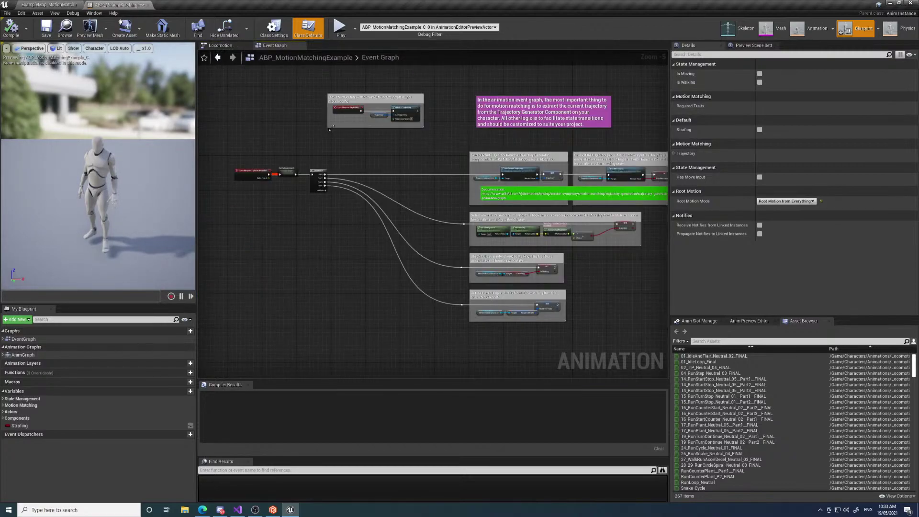
{"action": "left_click", "coordinate": [218, 46]}
{"action": "left_click", "coordinate": [379, 57]}
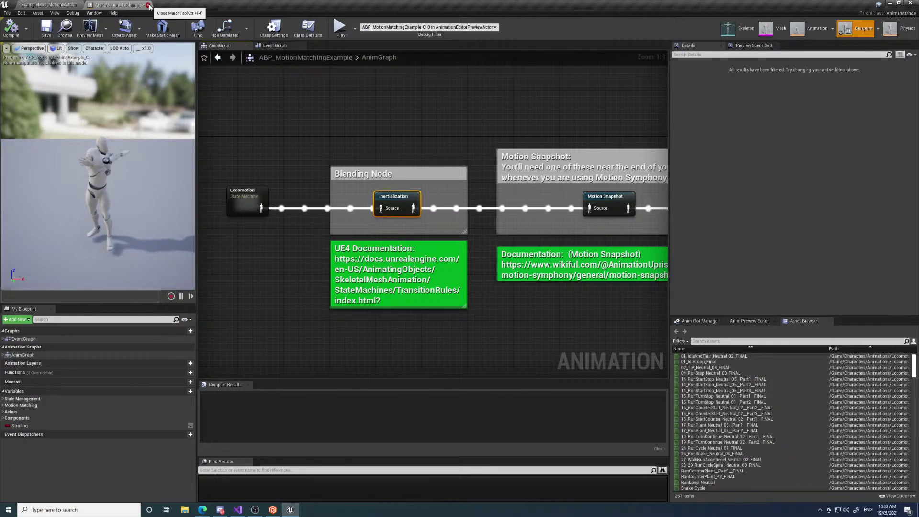
{"action": "left_click", "coordinate": [148, 5]}
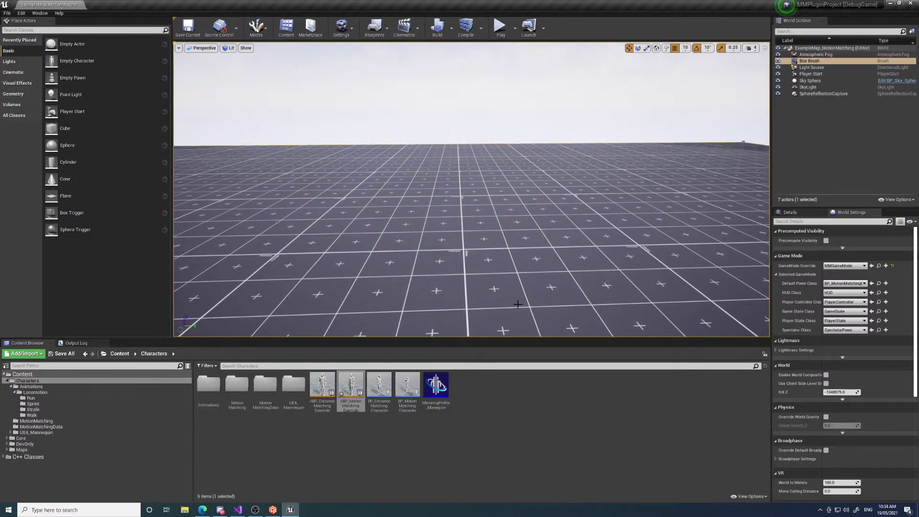
Step: Open the MD_Run_Locomotion motion data from the MotionMatching folder
{"action": "left_click", "coordinate": [574, 391]}
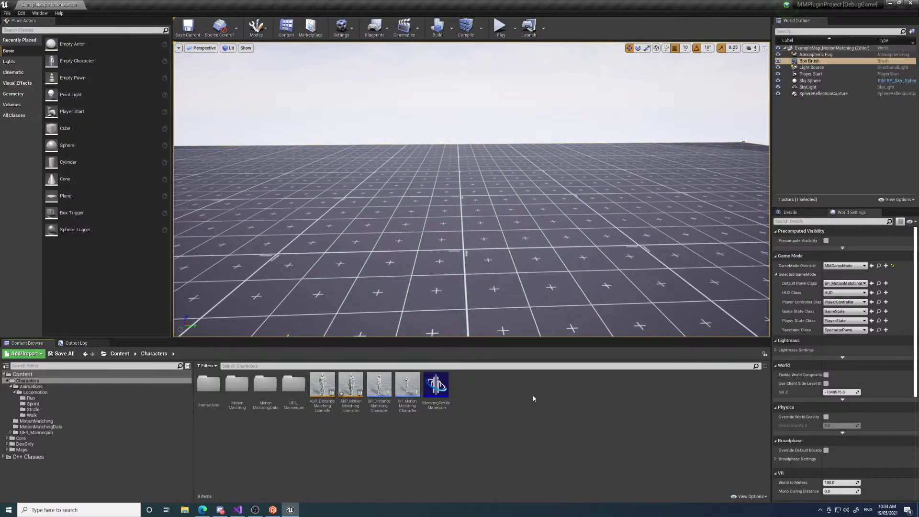
{"action": "double_click", "coordinate": [238, 386]}
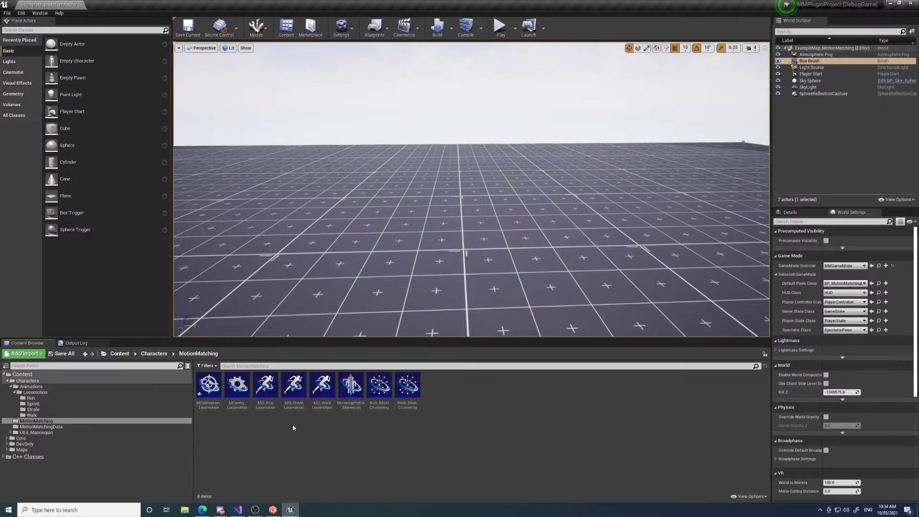
{"action": "double_click", "coordinate": [266, 385]}
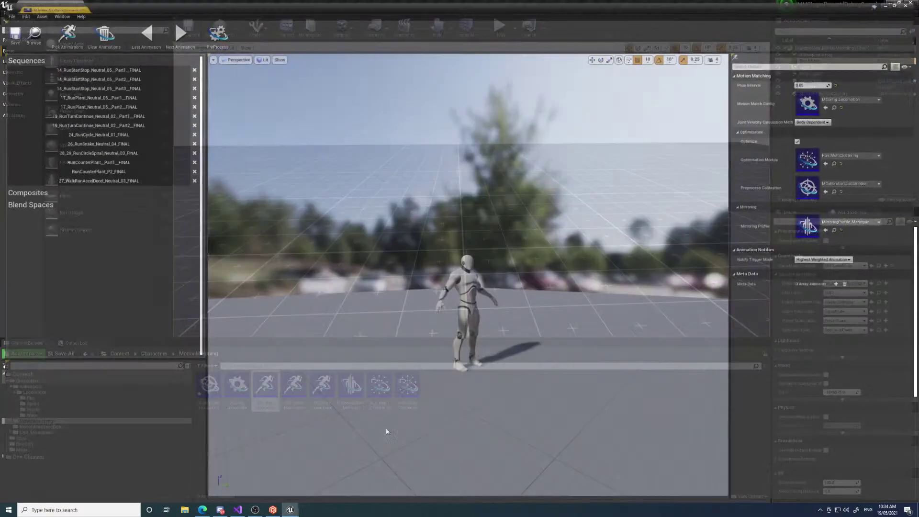
Step: Add all animations matching "Sprint" to the MD_Run_Locomotion sequences
{"action": "left_click", "coordinate": [62, 32]}
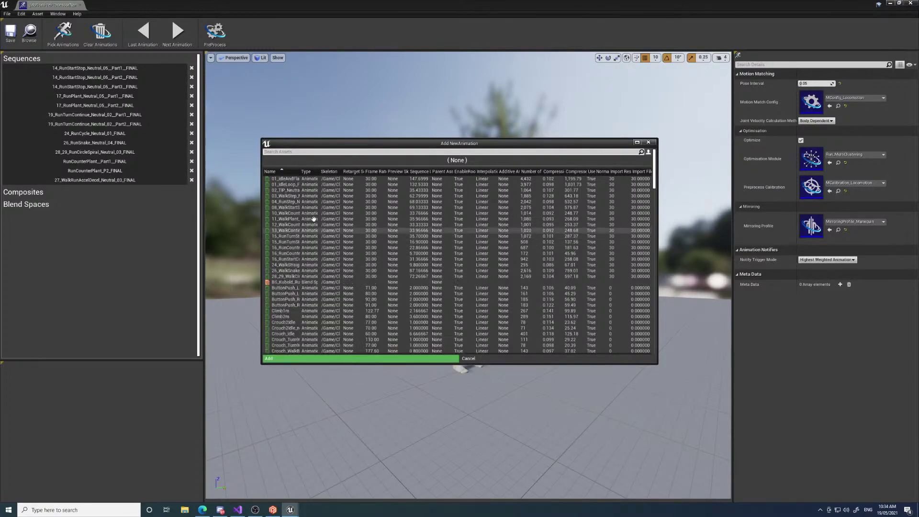
{"action": "left_click_drag", "start_coordinate": [300, 172], "coordinate": [315, 172]}
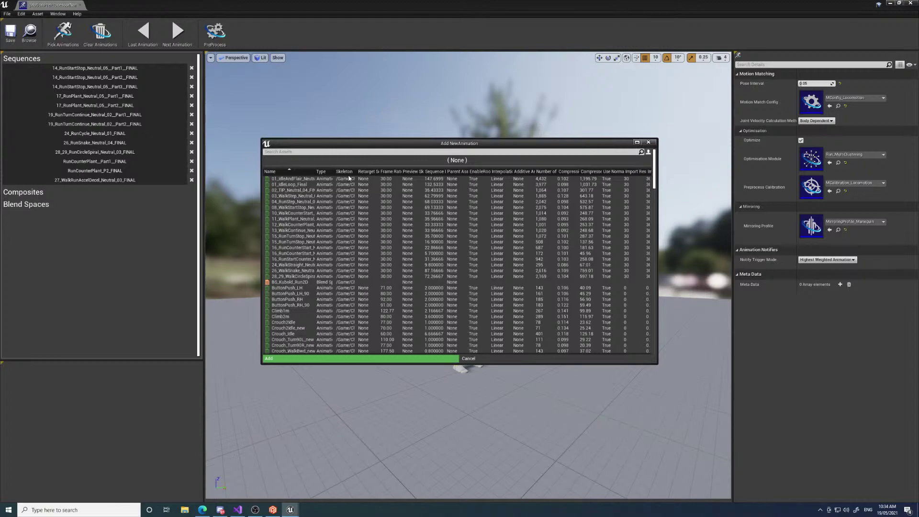
{"action": "left_click_drag", "start_coordinate": [384, 146], "coordinate": [389, 124]}
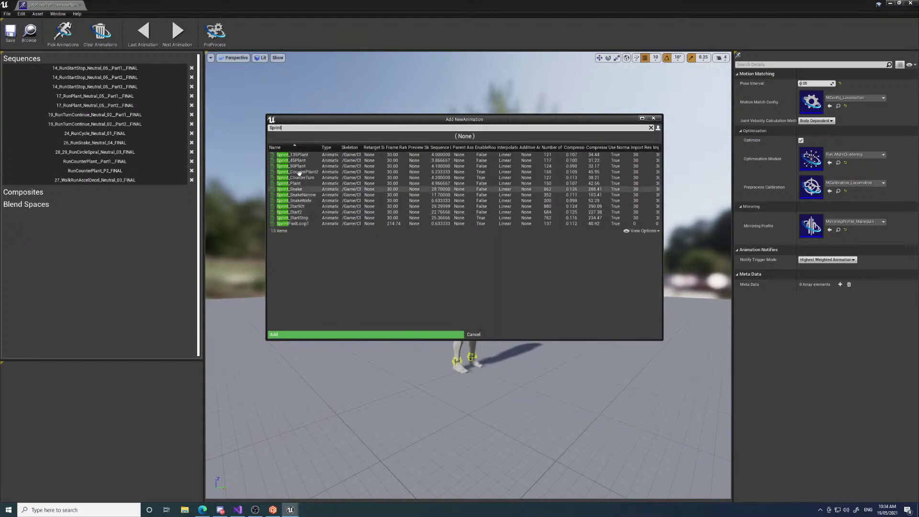
{"action": "left_click", "coordinate": [294, 155]}
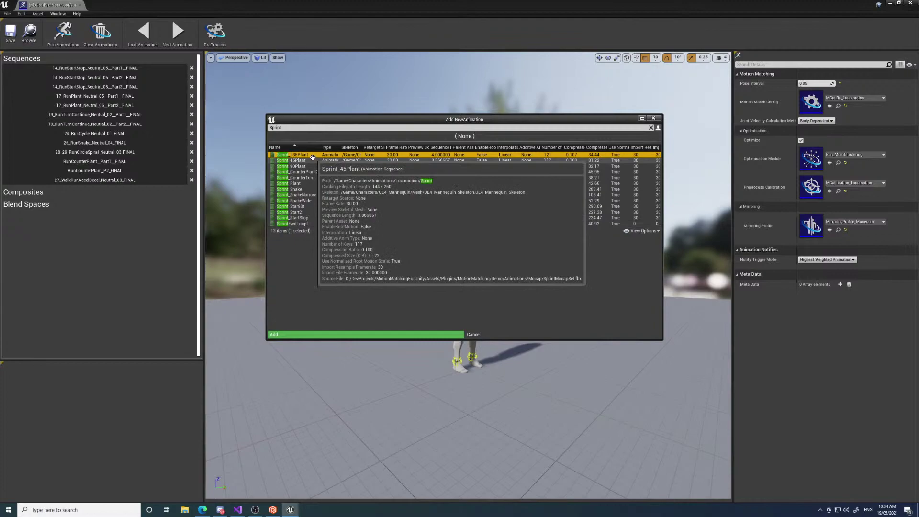
{"action": "key", "text": "ctrl+a"}
{"action": "left_click", "coordinate": [367, 335]}
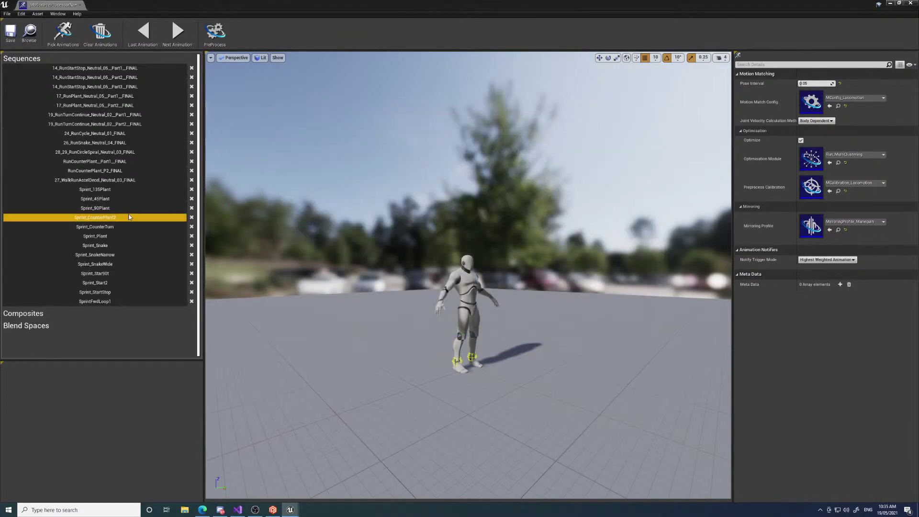
Step: Preview the Sprint_135Plant sequence and its trajectory partway through the timeline, and close the motion data editor
{"action": "left_click", "coordinate": [135, 191]}
{"action": "right_click_drag", "start_coordinate": [410, 309], "coordinate": [400, 337]}
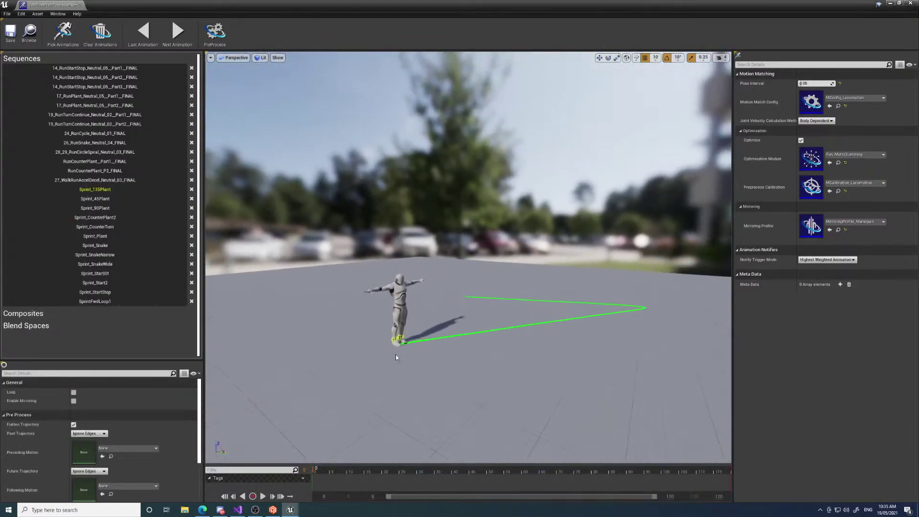
{"action": "left_click", "coordinate": [517, 475]}
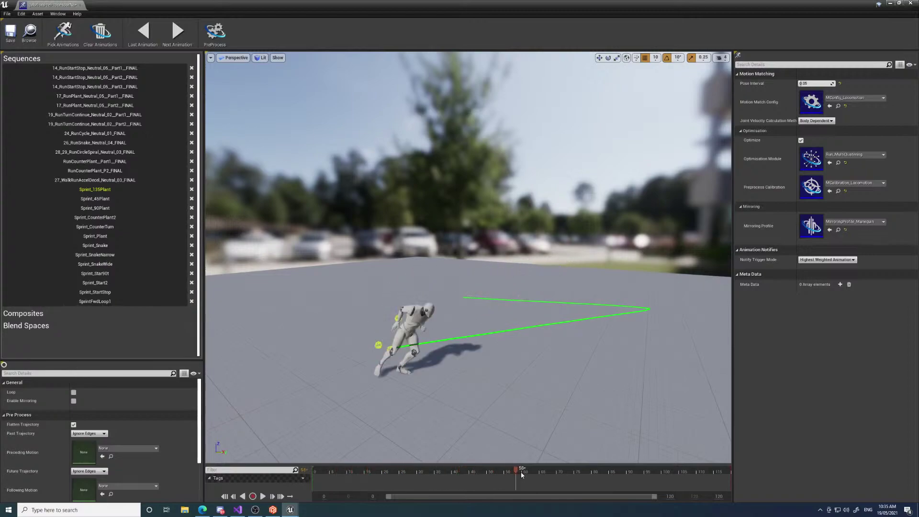
{"action": "left_click", "coordinate": [80, 5]}
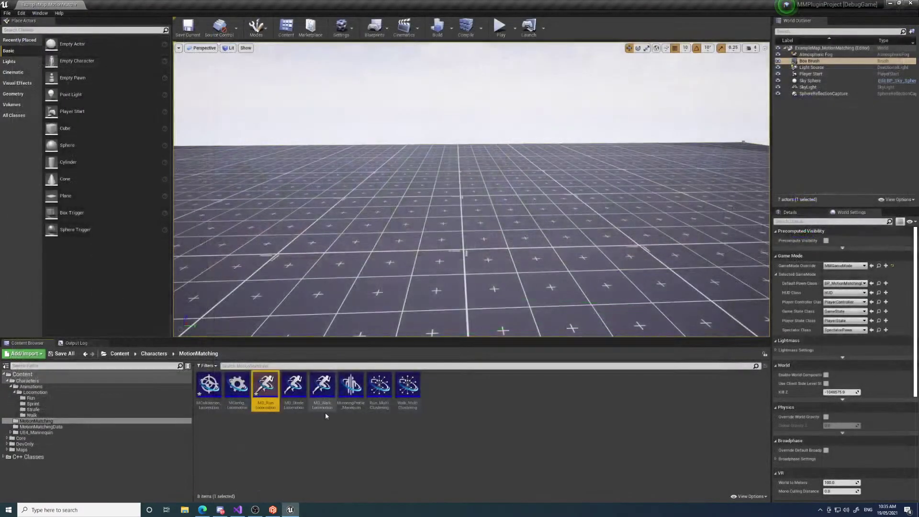
Step: Select every animation in the Locomotion Sprint folder and open them for bulk editing in the Property Matrix
{"action": "left_click", "coordinate": [31, 387]}
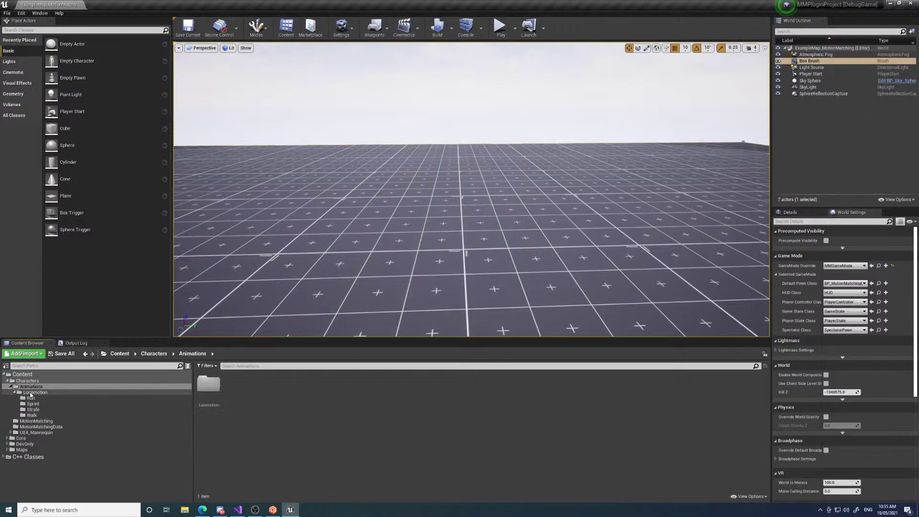
{"action": "left_click", "coordinate": [33, 403]}
{"action": "left_click", "coordinate": [209, 385]}
{"action": "left_click", "coordinate": [606, 385], "text": "shift"}
{"action": "right_click", "coordinate": [607, 385]}
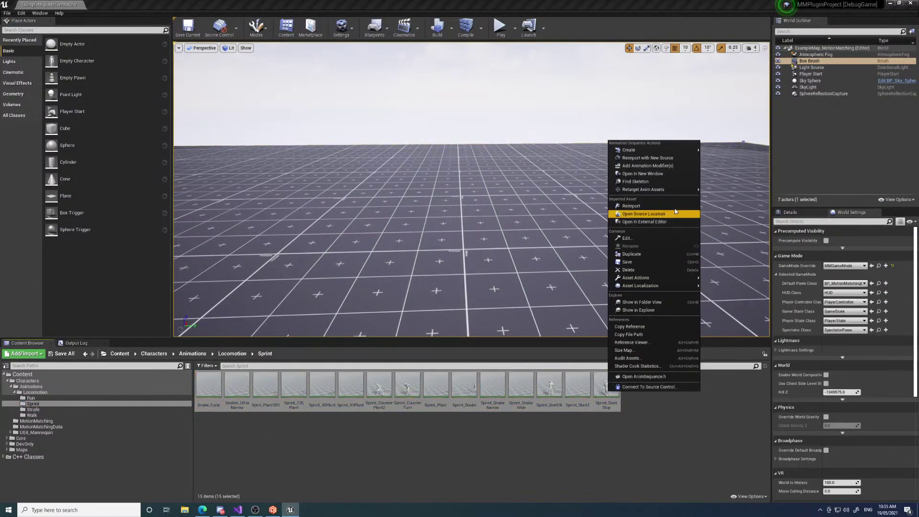
{"action": "mouse_move", "coordinate": [663, 285]}
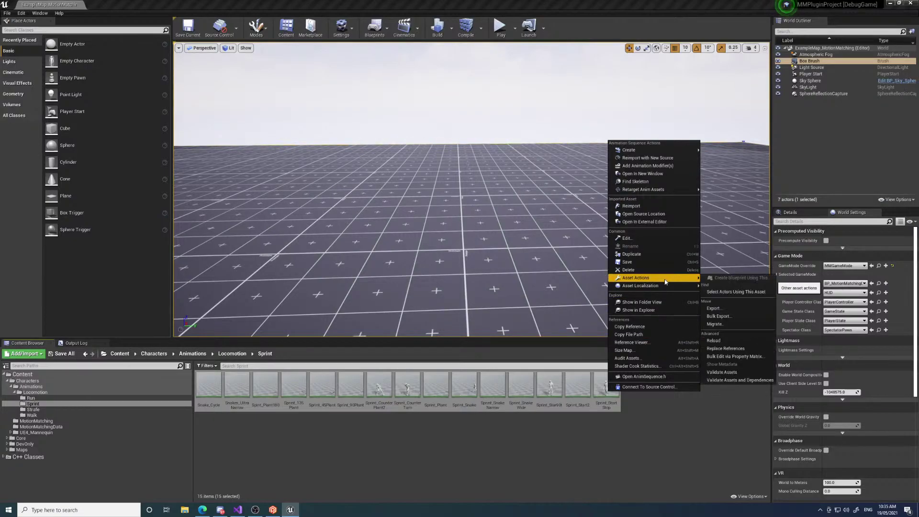
{"action": "left_click", "coordinate": [734, 356]}
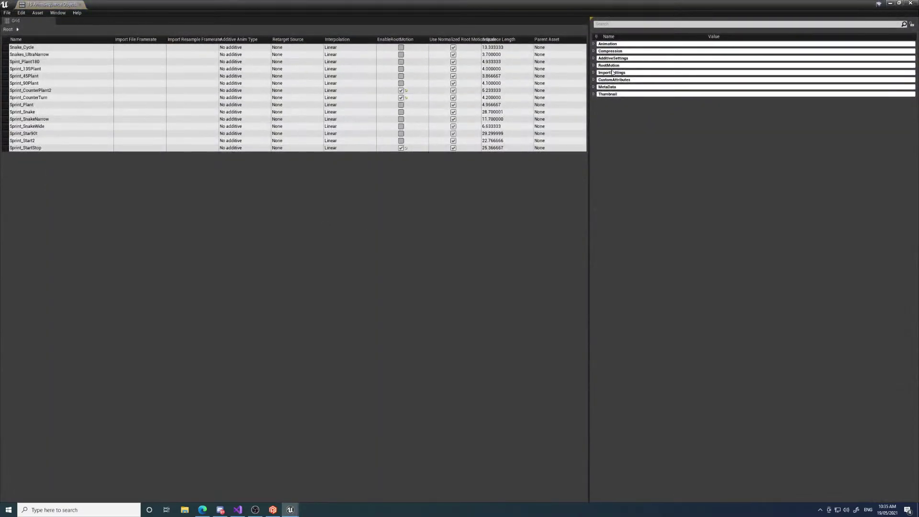
Step: Turn on EnableRootMotion and Force Root Lock for all the sprint animations and save them
{"action": "left_click", "coordinate": [594, 66]}
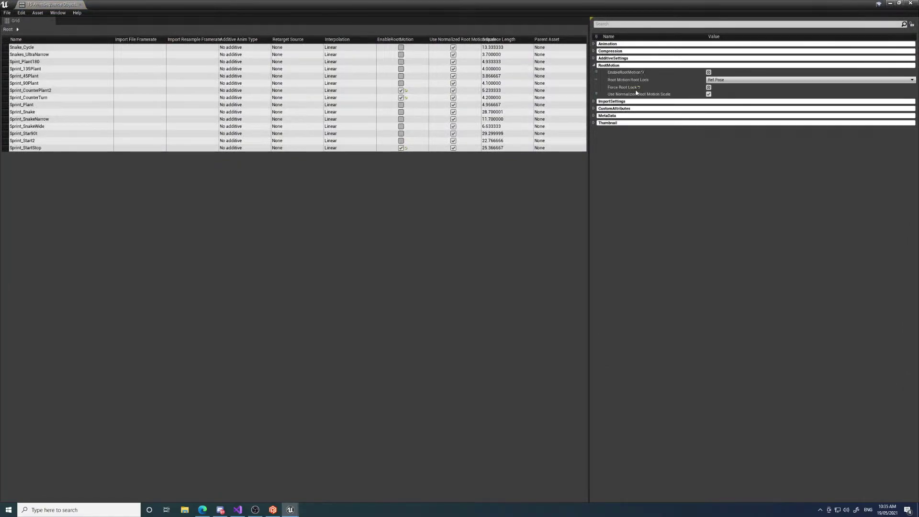
{"action": "left_click", "coordinate": [708, 73]}
{"action": "left_click", "coordinate": [709, 88]}
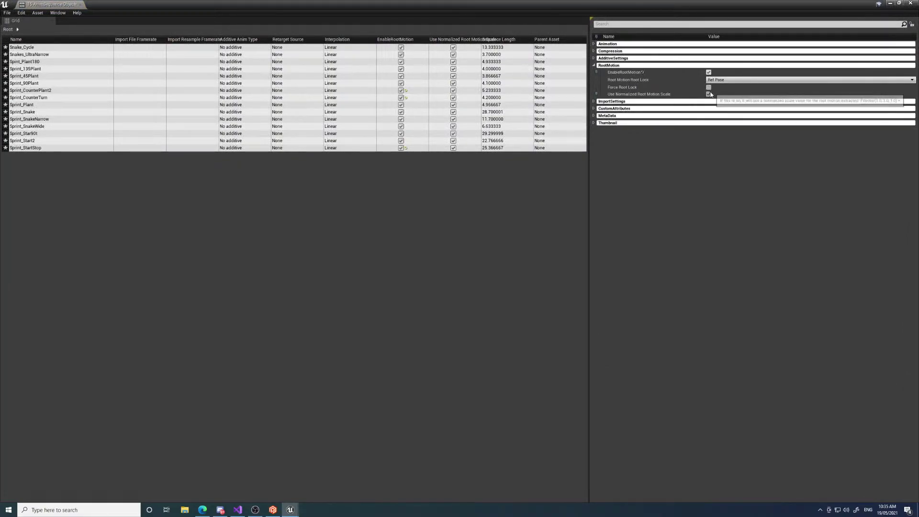
{"action": "left_click", "coordinate": [709, 88]}
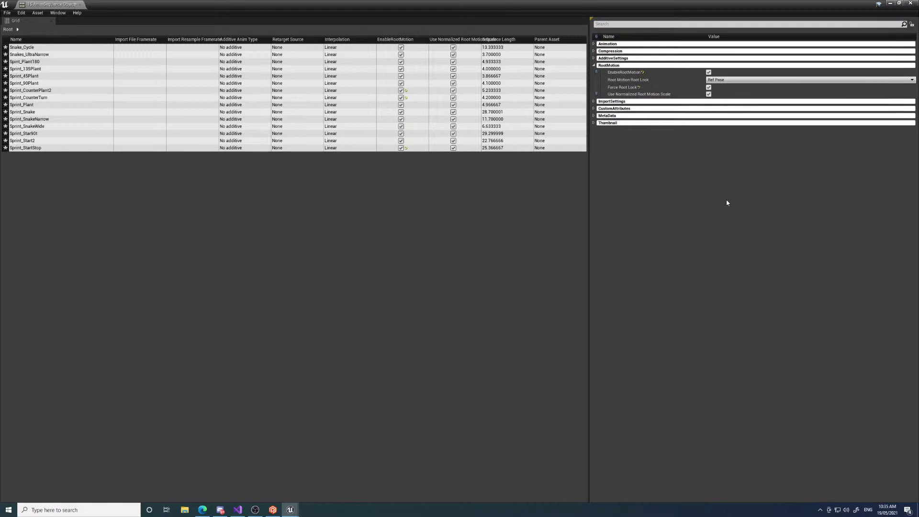
{"action": "left_click", "coordinate": [10, 15]}
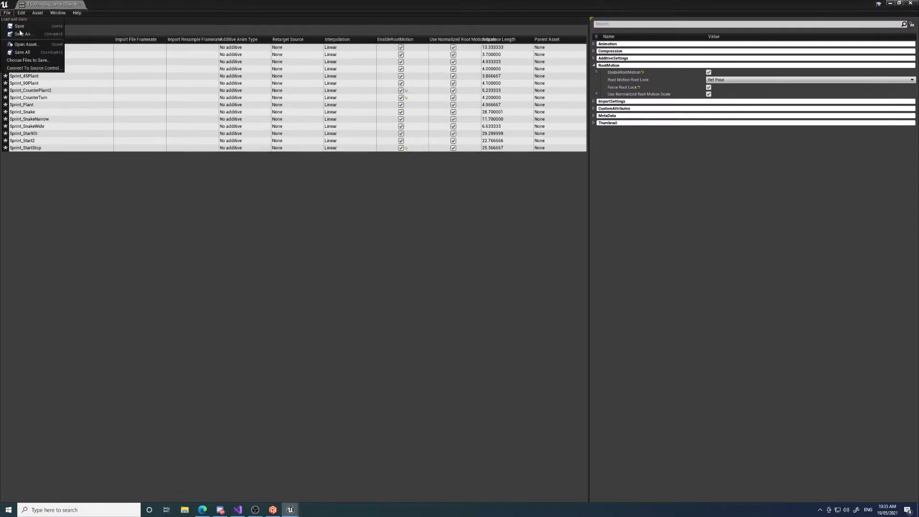
{"action": "left_click", "coordinate": [22, 31]}
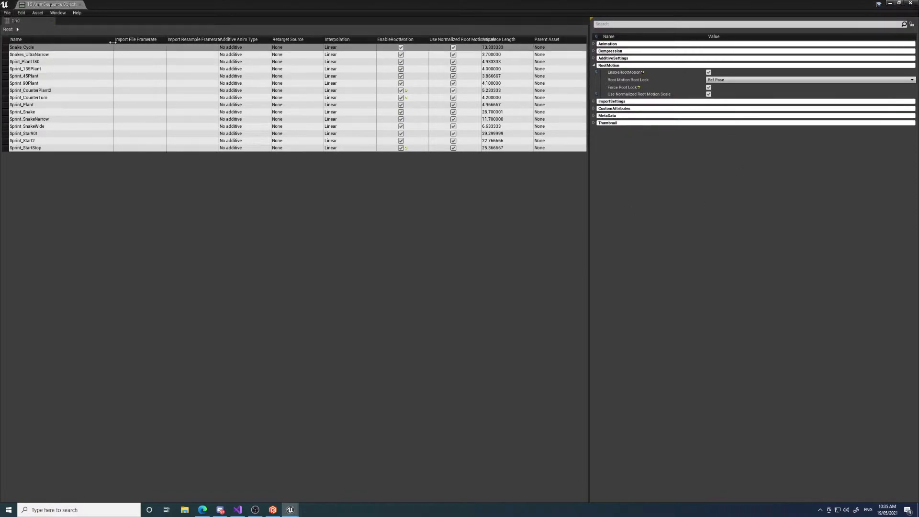
Step: Close the Property Matrix and reopen MD_Run_Locomotion from the Characters MotionMatching folder
{"action": "left_click", "coordinate": [79, 5]}
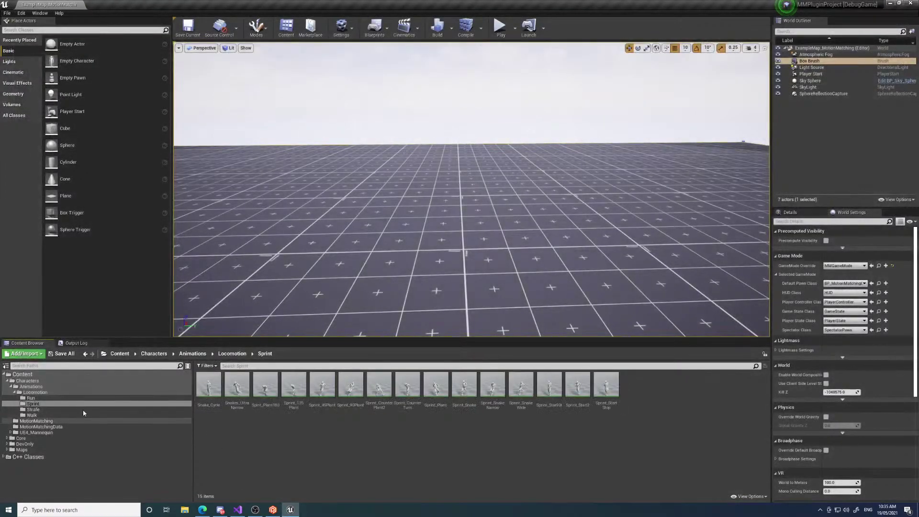
{"action": "left_click", "coordinate": [27, 381]}
{"action": "left_click", "coordinate": [338, 435]}
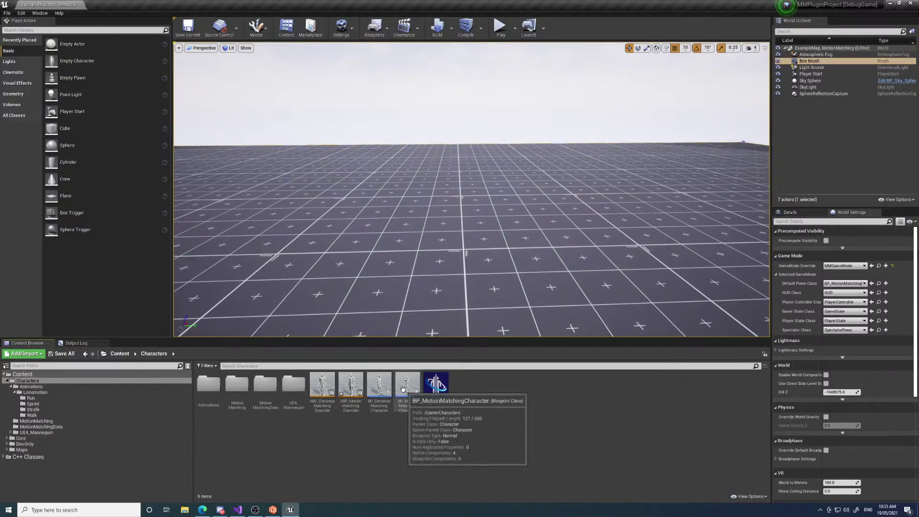
{"action": "double_click", "coordinate": [237, 385]}
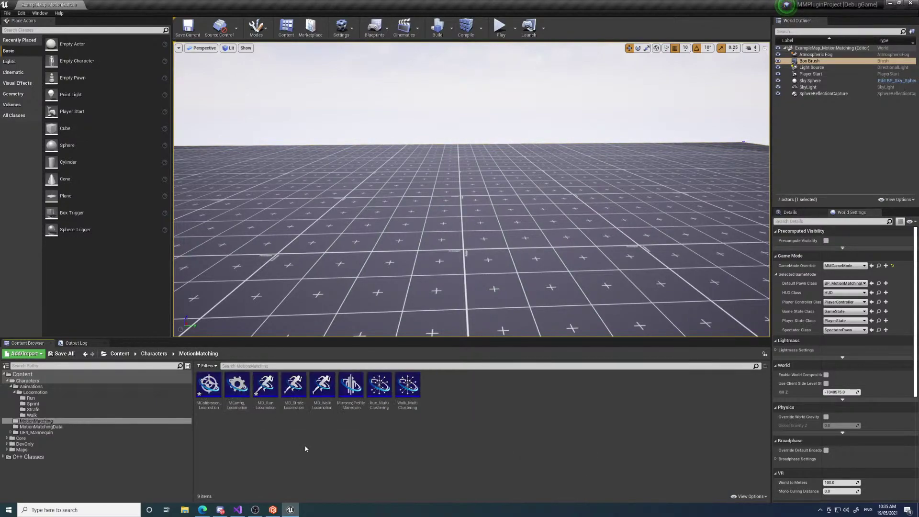
{"action": "left_click", "coordinate": [263, 392]}
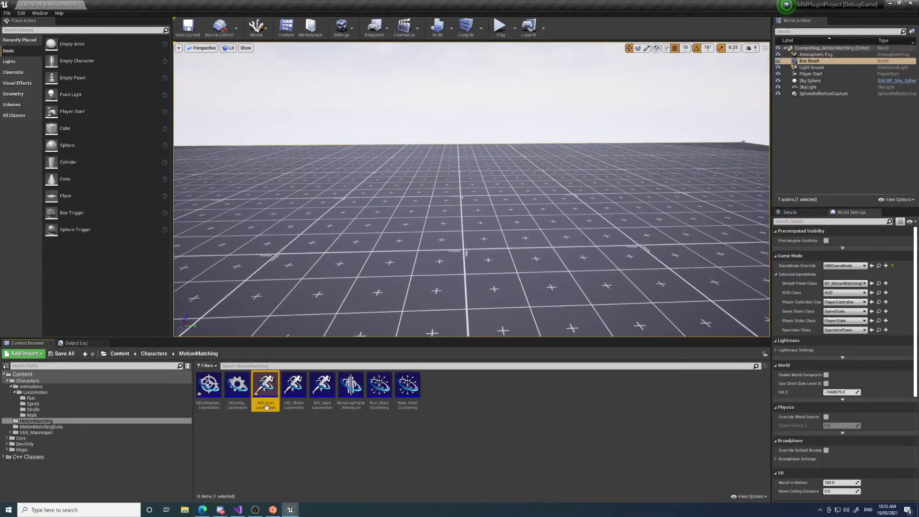
{"action": "double_click", "coordinate": [263, 391]}
Step: Preview the root motion and trajectories of the Sprint_135Plant, Sprint_45Plant and Sprint_90Plant sequences
{"action": "left_click", "coordinate": [95, 189]}
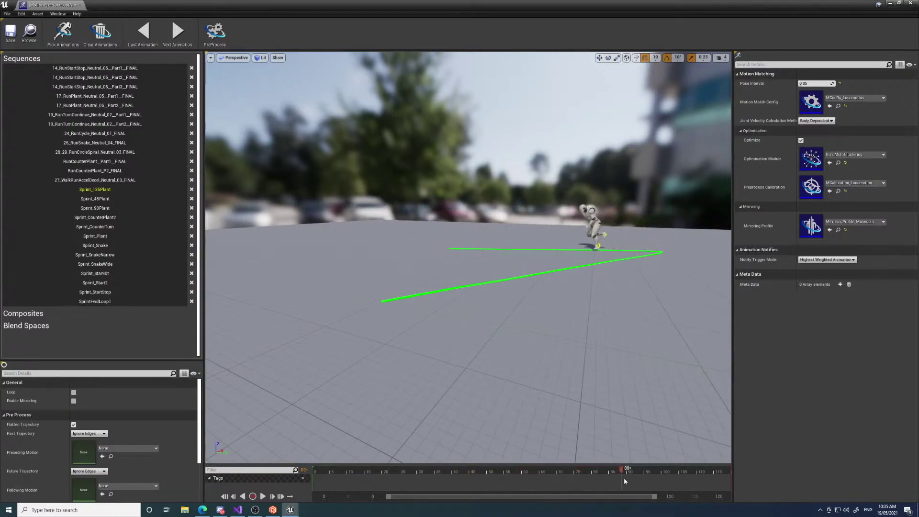
{"action": "right_click_drag", "start_coordinate": [381, 346], "coordinate": [383, 342]}
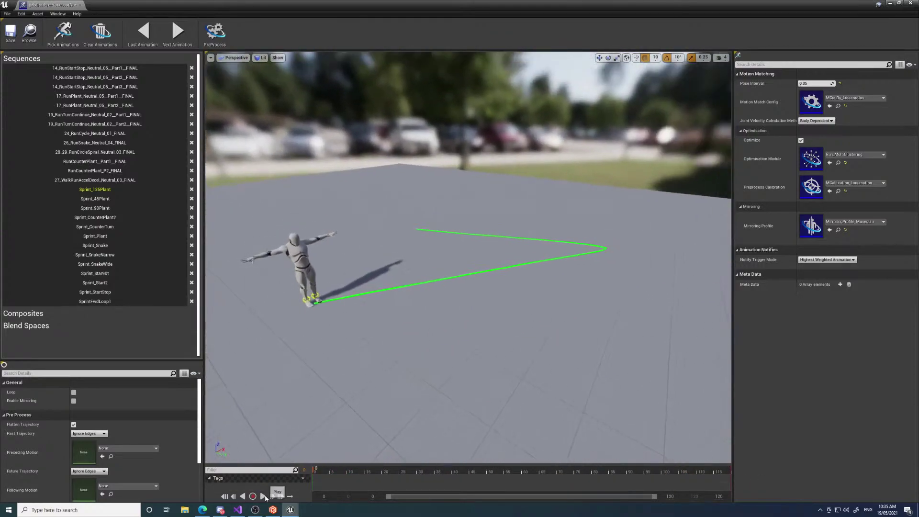
{"action": "left_click", "coordinate": [264, 497]}
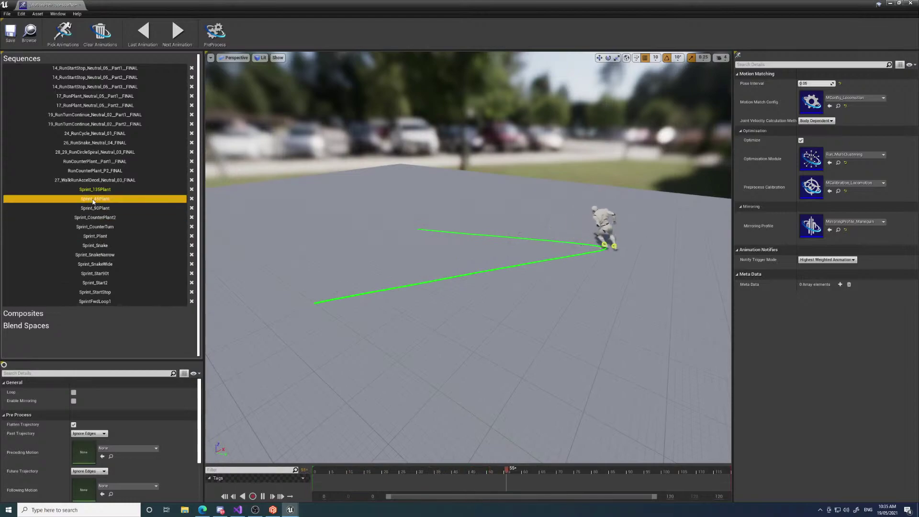
{"action": "left_click", "coordinate": [94, 199]}
{"action": "left_click", "coordinate": [264, 497]}
{"action": "right_click_drag", "start_coordinate": [378, 345], "coordinate": [329, 371]}
{"action": "left_click", "coordinate": [101, 208]}
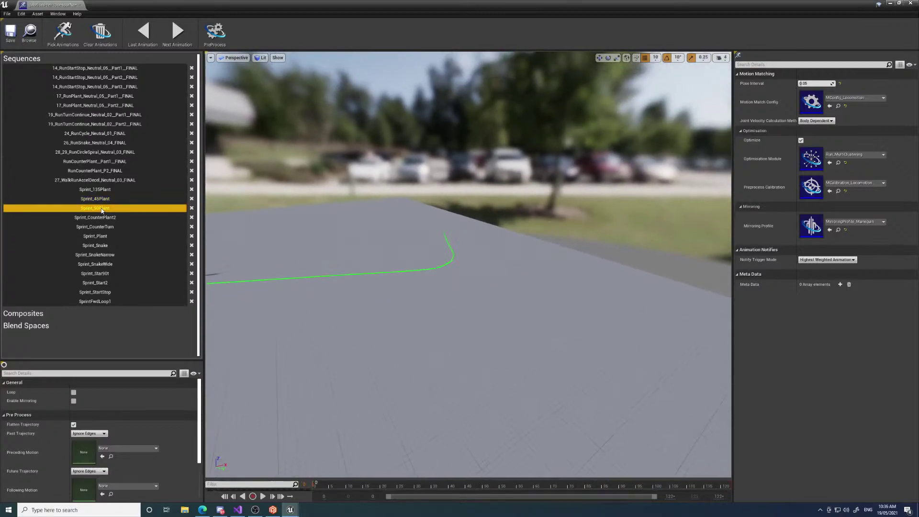
{"action": "mouse_move", "coordinate": [335, 297]}
{"action": "right_mouse_down"}
{"action": "mouse_move", "coordinate": [292, 285]}
{"action": "mouse_move", "coordinate": [350, 287]}
{"action": "mouse_move", "coordinate": [334, 292]}
{"action": "right_mouse_up"}
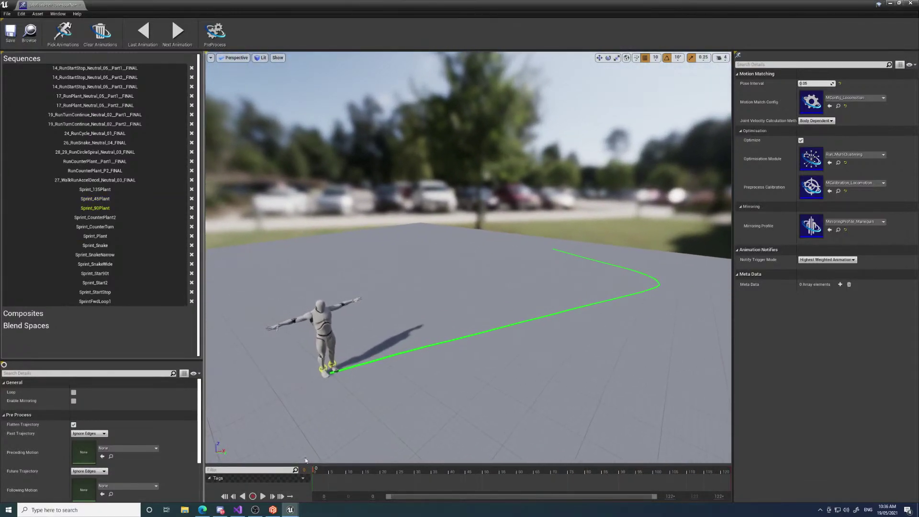
{"action": "left_click_drag", "start_coordinate": [334, 473], "coordinate": [306, 487]}
Step: Select the Sprint_135Plant sequence, check its trait names, and open the MotionSymphony plugin page in the Project Settings
{"action": "left_click", "coordinate": [102, 191]}
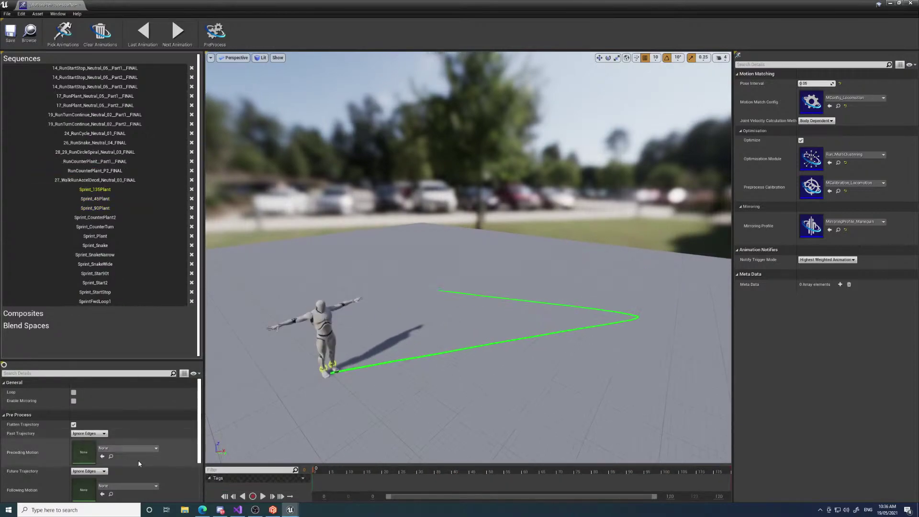
{"action": "scroll", "coordinate": [139, 463], "scroll_direction": "down", "scroll_amount": 2}
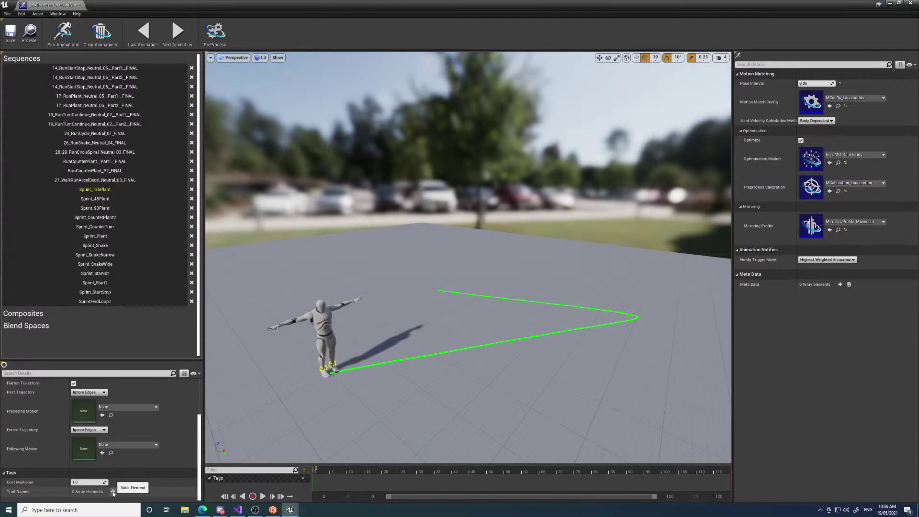
{"action": "left_click", "coordinate": [21, 15]}
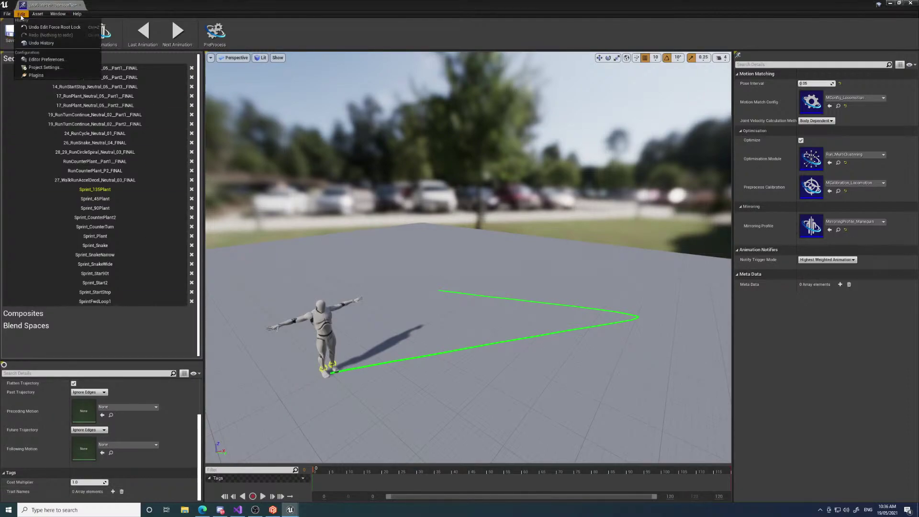
{"action": "left_click", "coordinate": [45, 67]}
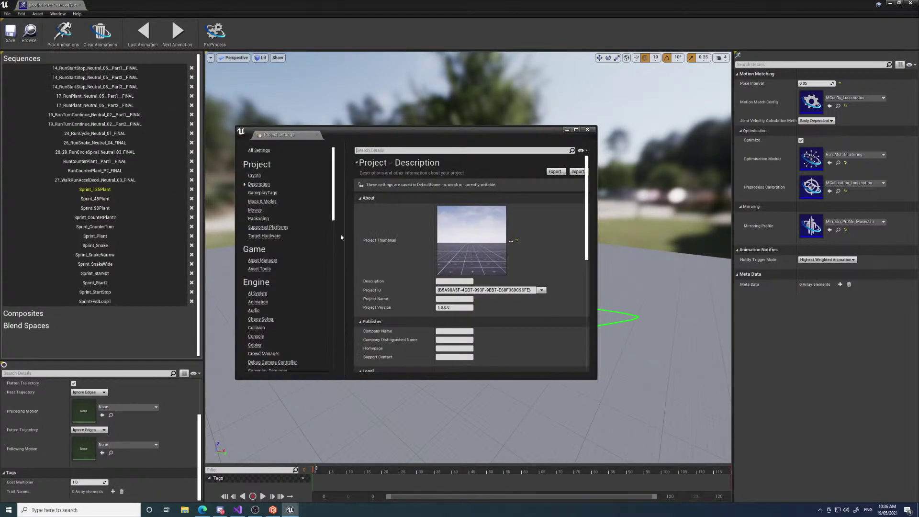
{"action": "scroll", "coordinate": [337, 191], "scroll_direction": "down", "scroll_amount": 15}
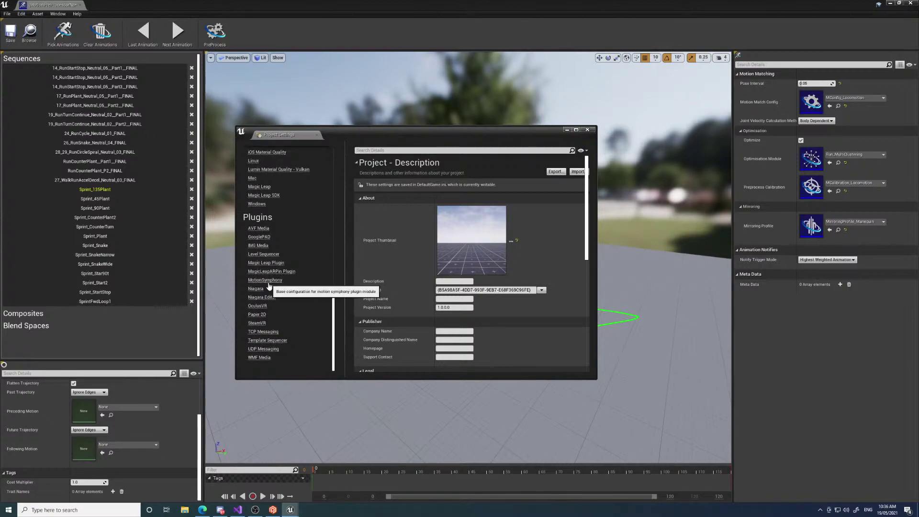
{"action": "left_click", "coordinate": [267, 281]}
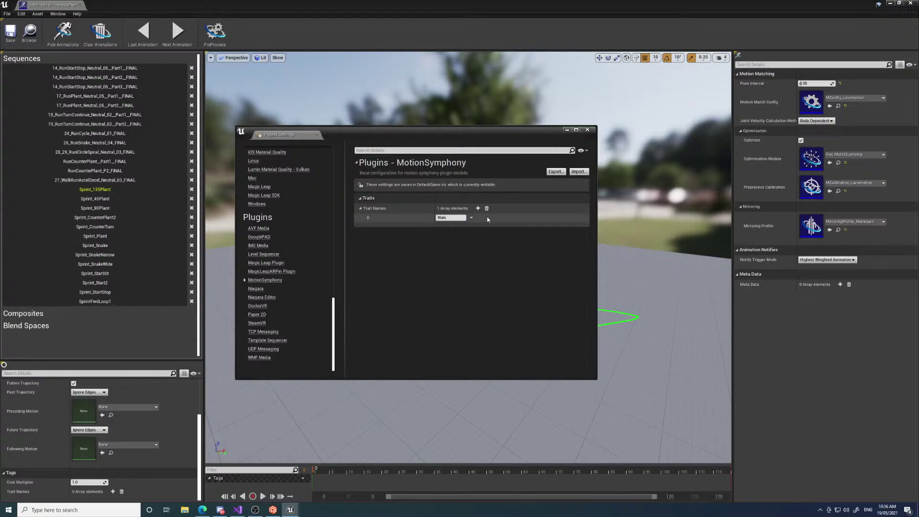
Step: Add a new trait name Sprint after Walk in the MotionSymphony settings and close the Project Settings
{"action": "left_click", "coordinate": [455, 218]}
{"action": "left_click", "coordinate": [478, 209]}
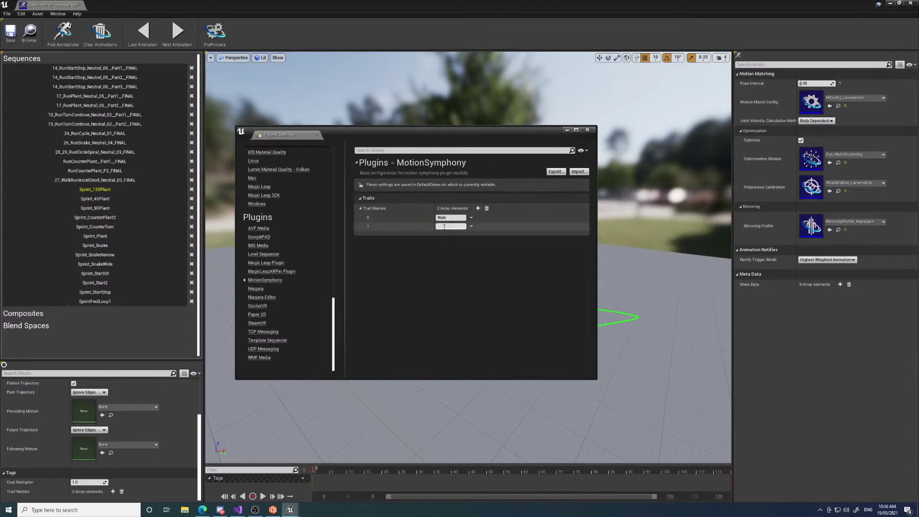
{"action": "type", "text": "Sprint"}
{"action": "key", "text": "Return"}
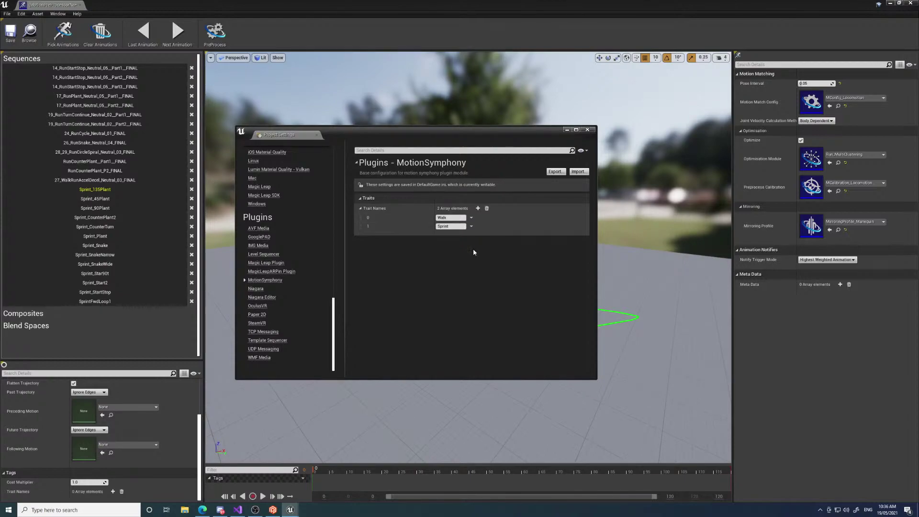
{"action": "left_click", "coordinate": [587, 129]}
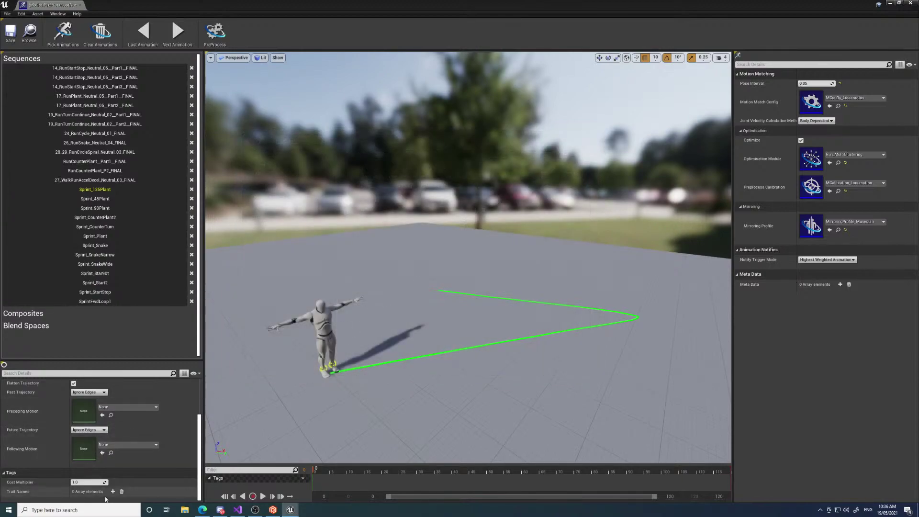
Step: Add one trait name entry to the tags of the Sprint_135Plant sequence and set it to Sprint
{"action": "left_click", "coordinate": [102, 200]}
{"action": "left_click", "coordinate": [100, 191]}
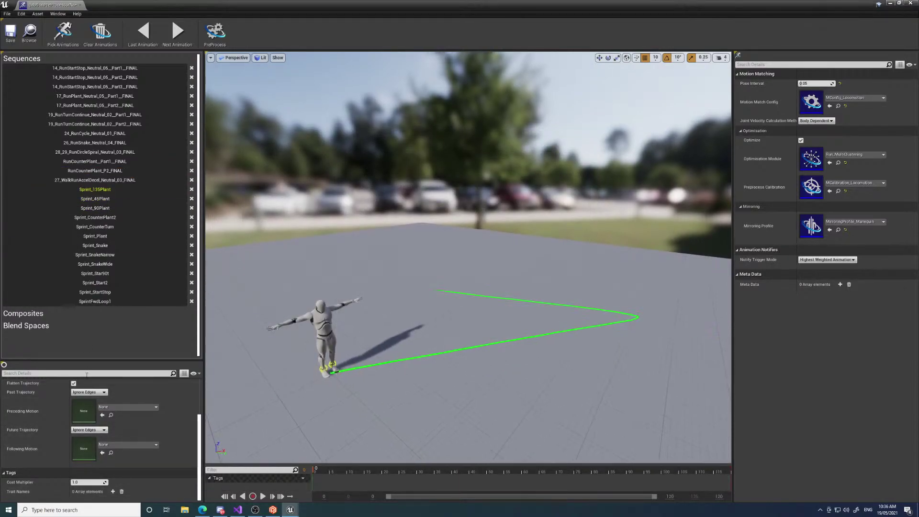
{"action": "left_click", "coordinate": [113, 491]}
{"action": "left_click", "coordinate": [86, 492]}
{"action": "double_click", "coordinate": [85, 492]}
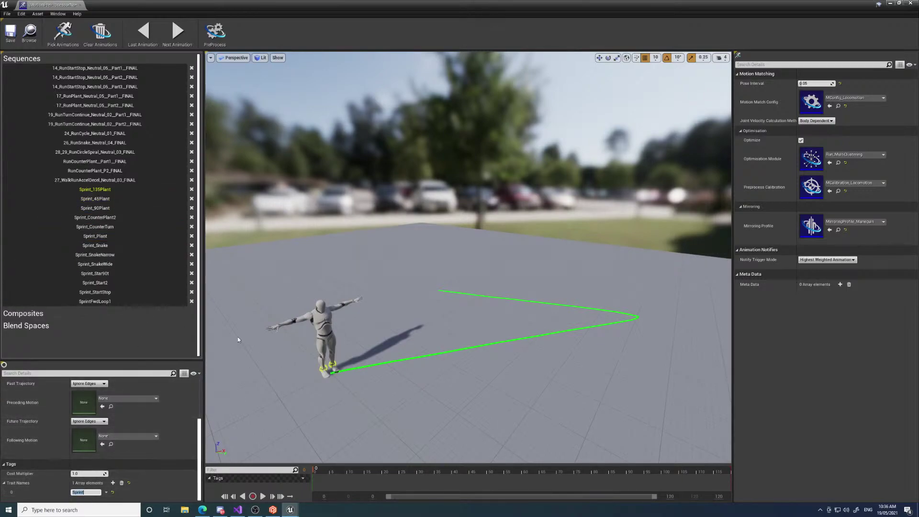
{"action": "left_click", "coordinate": [103, 200]}
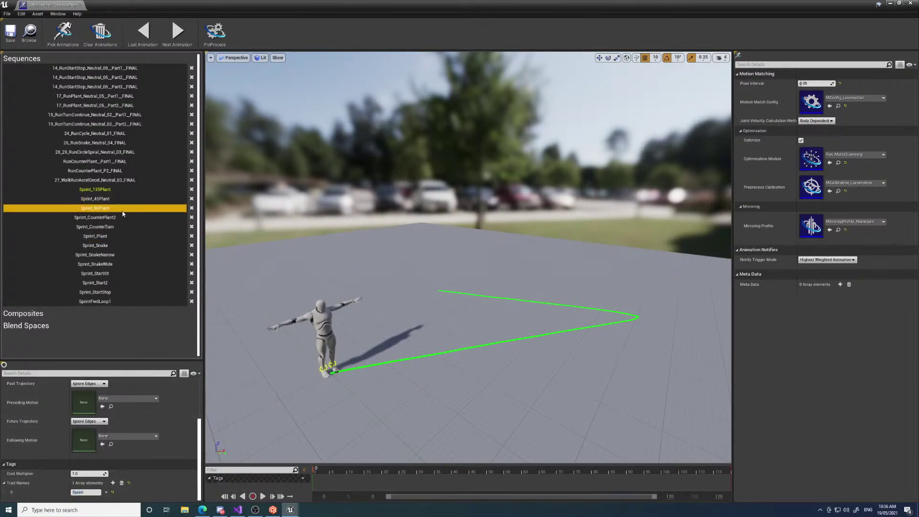
Step: Add a tag track to the sequence's timeline and name it Traits
{"action": "left_click", "coordinate": [299, 478]}
{"action": "left_click", "coordinate": [307, 491]}
{"action": "type", "text": "Trails"}
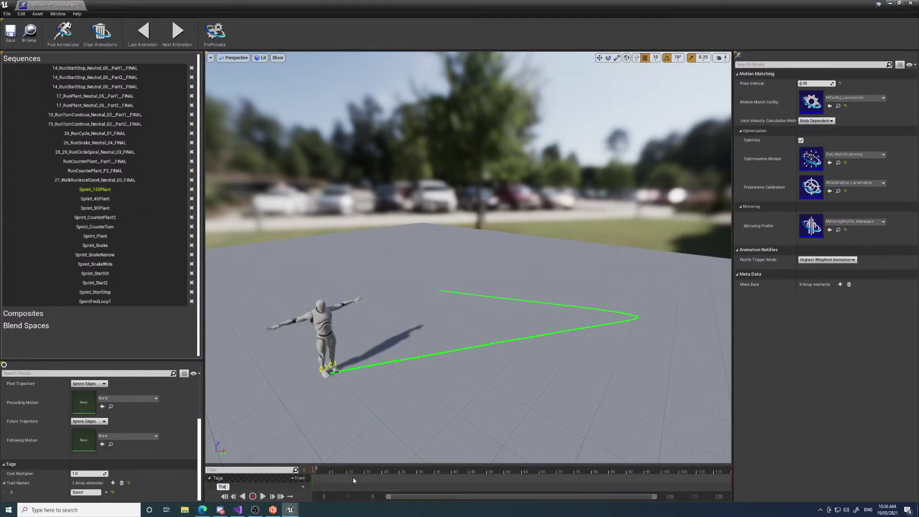
{"action": "key", "text": "Return"}
Step: Add a Tag Trait section to the Traits track and move it to start at about frame 70
{"action": "right_click", "coordinate": [400, 484]}
{"action": "mouse_move", "coordinate": [426, 483]}
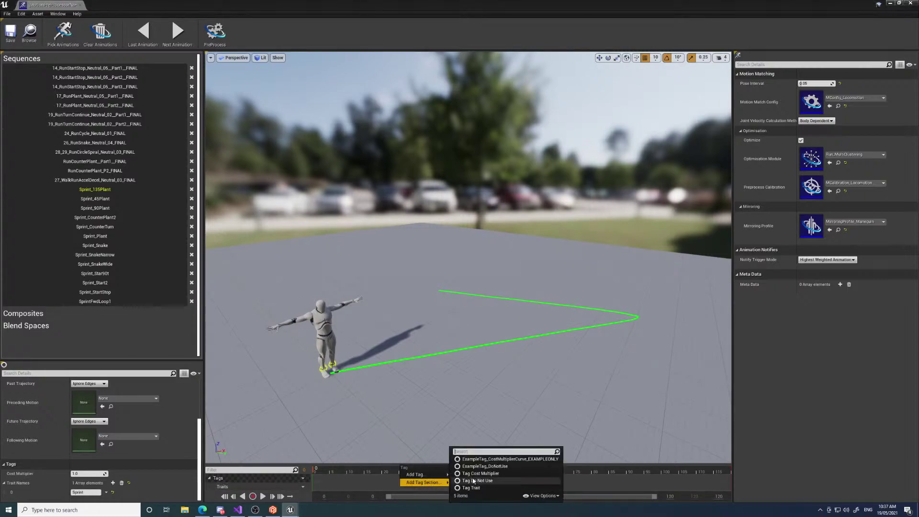
{"action": "left_click", "coordinate": [495, 487]}
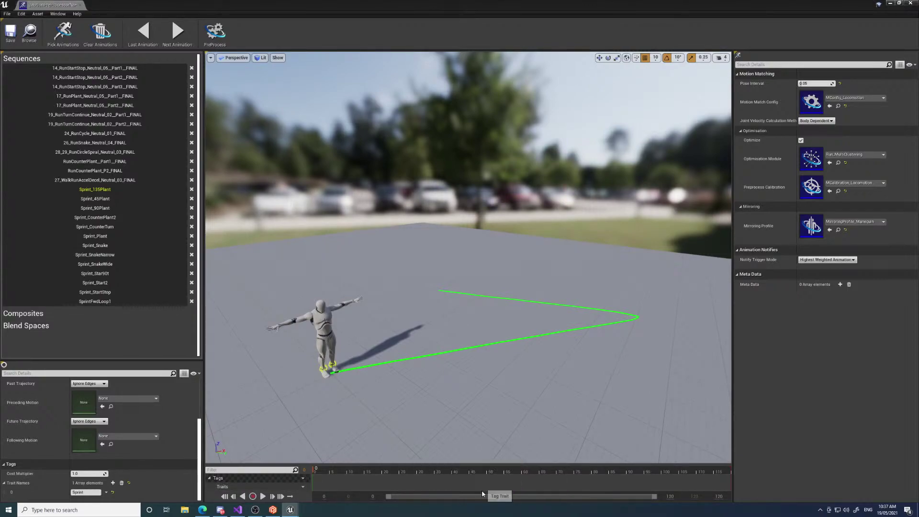
{"action": "left_click", "coordinate": [401, 487]}
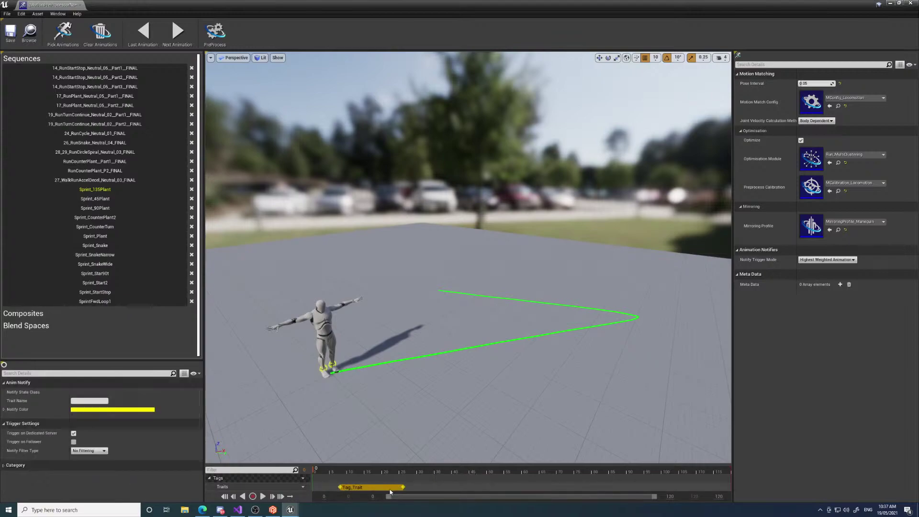
{"action": "left_click_drag", "start_coordinate": [402, 488], "coordinate": [620, 488]}
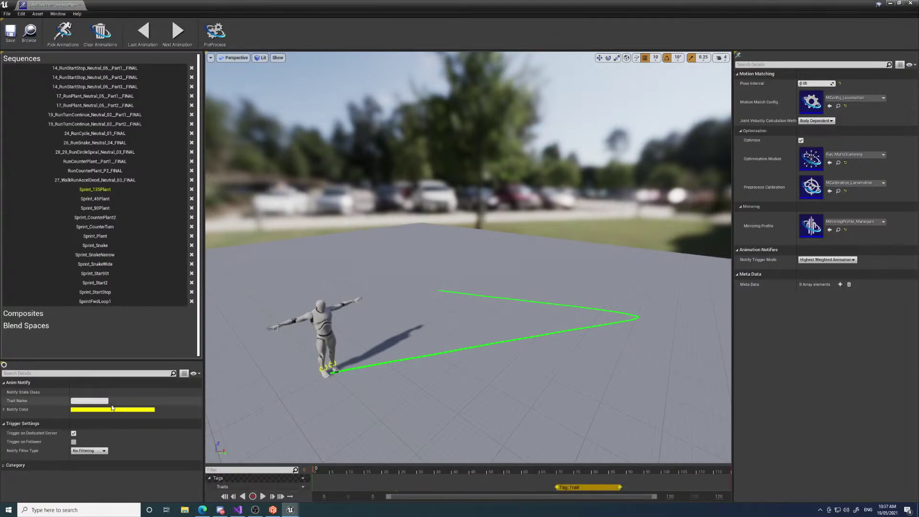
Step: Set the trait name of the Tag Trait section to Sprint
{"action": "left_click", "coordinate": [88, 401]}
{"action": "type", "text": "Sprint"}
{"action": "key", "text": "Return"}
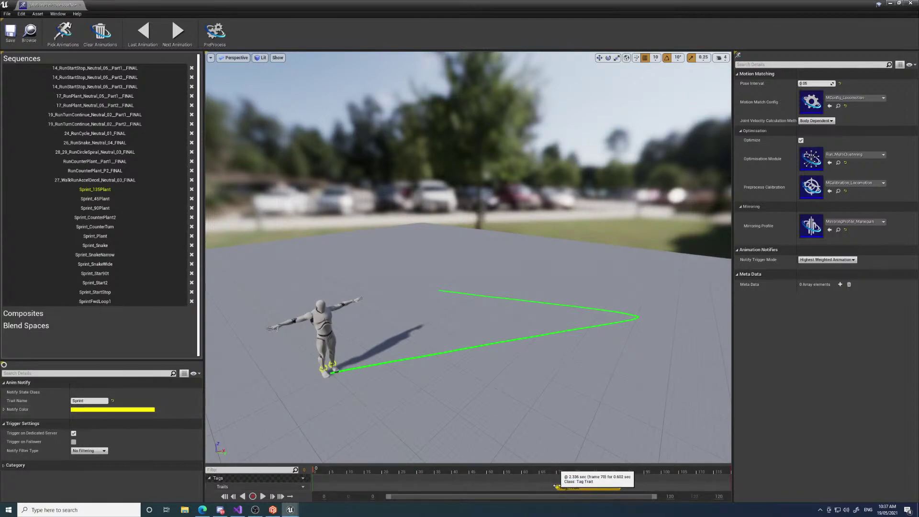
Step: Extend the start of the Tag Trait section and shift it earlier on the timeline, and delete it
{"action": "left_click_drag", "start_coordinate": [557, 486], "coordinate": [539, 489]}
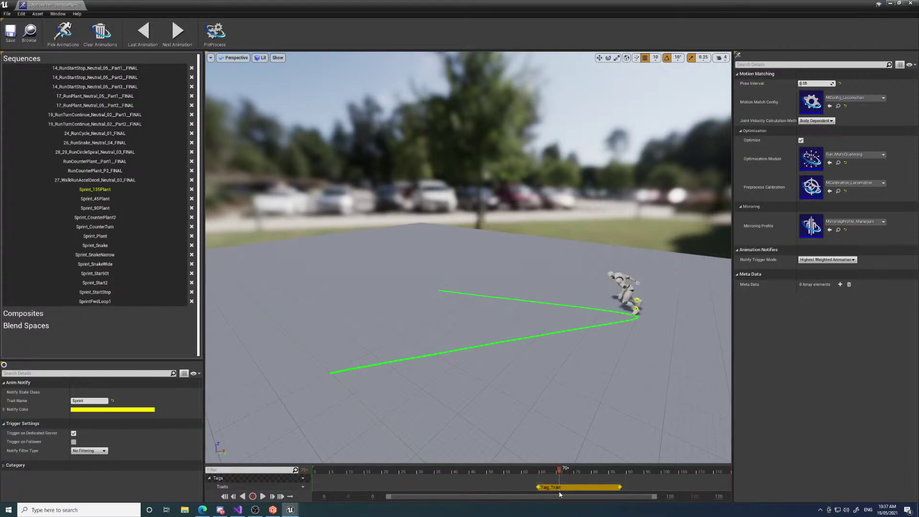
{"action": "left_click_drag", "start_coordinate": [560, 488], "coordinate": [503, 490]}
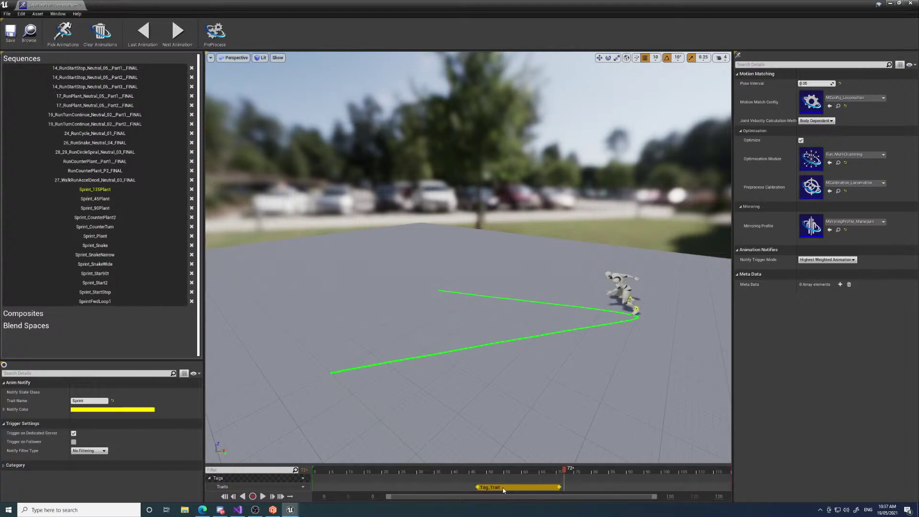
{"action": "key", "text": "Delete"}
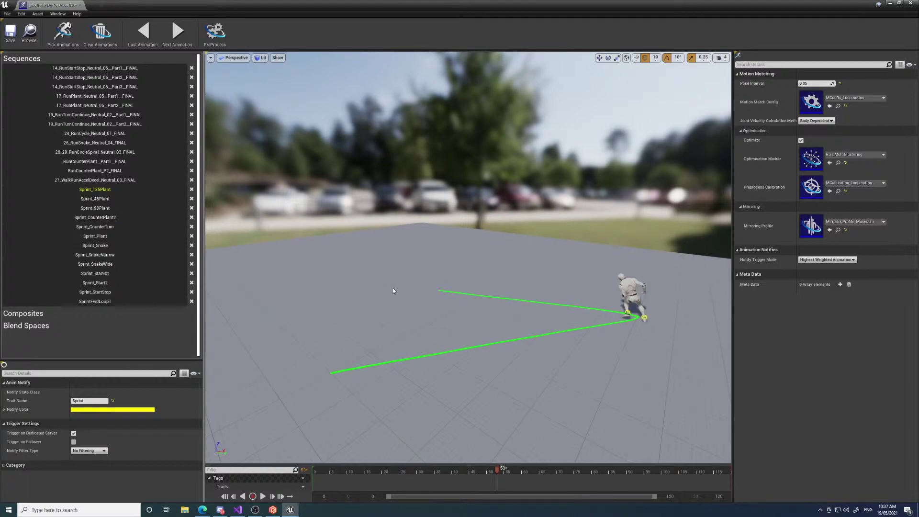
Step: Add a second tag track below Traits and place a Tag Action Marker on it at about frame 58
{"action": "left_click", "coordinate": [302, 478]}
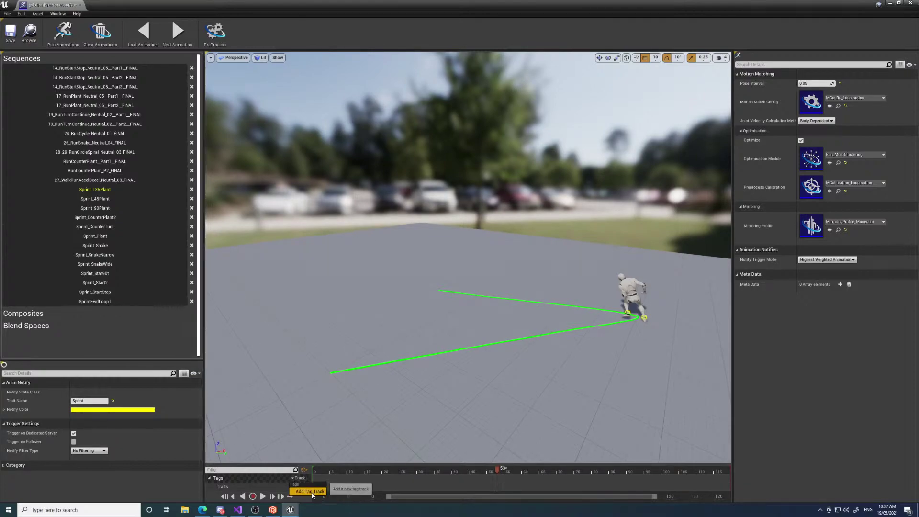
{"action": "left_click", "coordinate": [312, 493]}
{"action": "right_click", "coordinate": [549, 467]}
{"action": "mouse_move", "coordinate": [576, 475]}
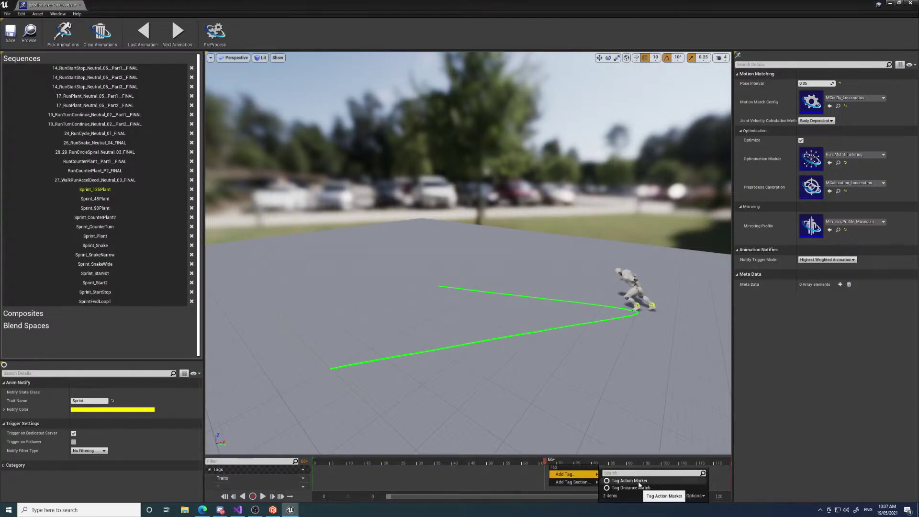
{"action": "left_click", "coordinate": [625, 481]}
{"action": "left_click_drag", "start_coordinate": [560, 488], "coordinate": [526, 487]}
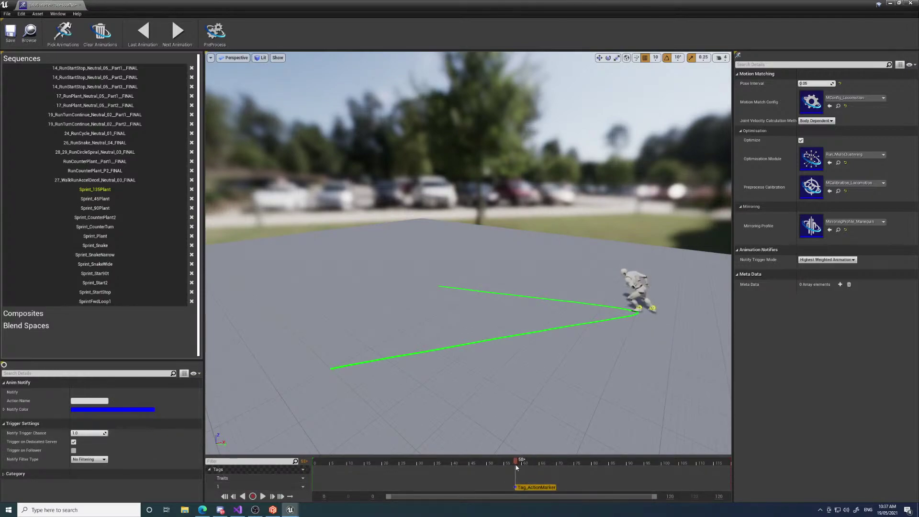
Step: Scrub the timeline through the plant movement to about frame 62 and delete the action marker
{"action": "left_click", "coordinate": [454, 463]}
{"action": "left_click_drag", "start_coordinate": [455, 463], "coordinate": [529, 463]}
{"action": "key", "text": "Delete"}
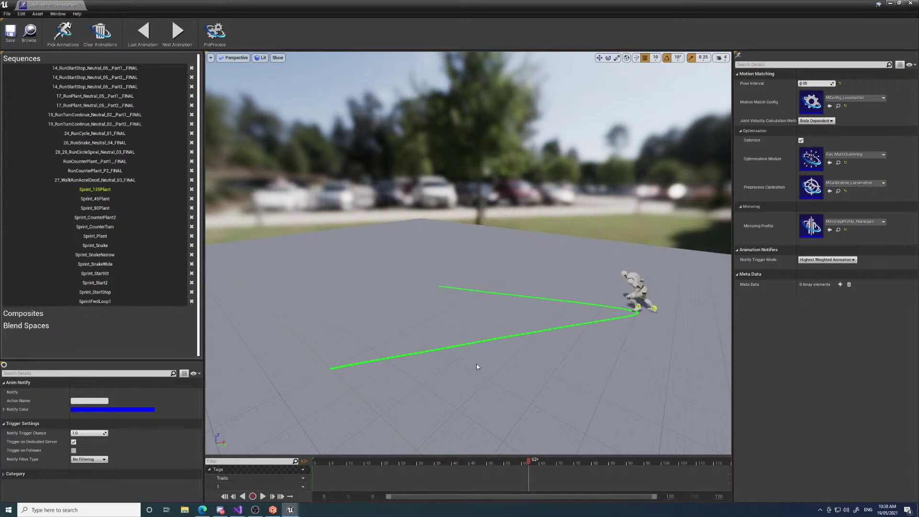
Step: Close the motion data editor and open the ABP_MotionMatchingExample animation blueprint from the Characters folder
{"action": "left_click", "coordinate": [76, 275]}
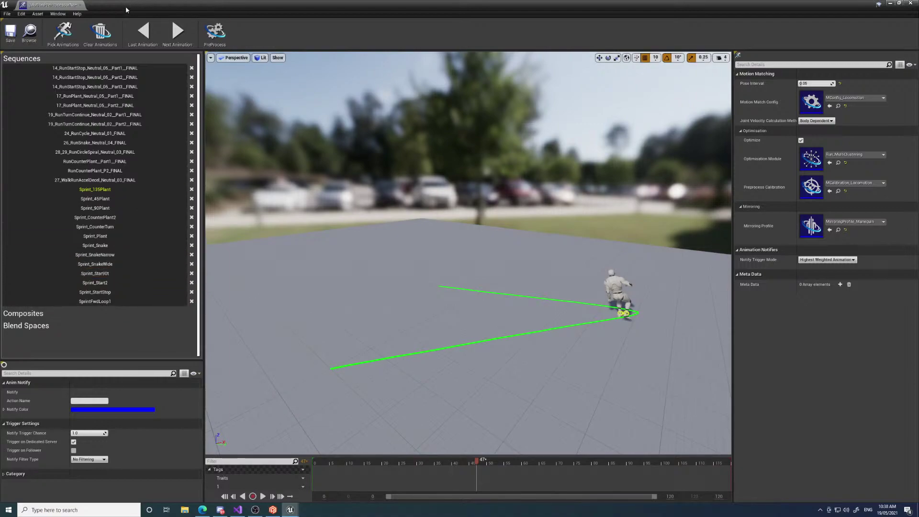
{"action": "left_click", "coordinate": [81, 5]}
{"action": "left_click", "coordinate": [461, 445]}
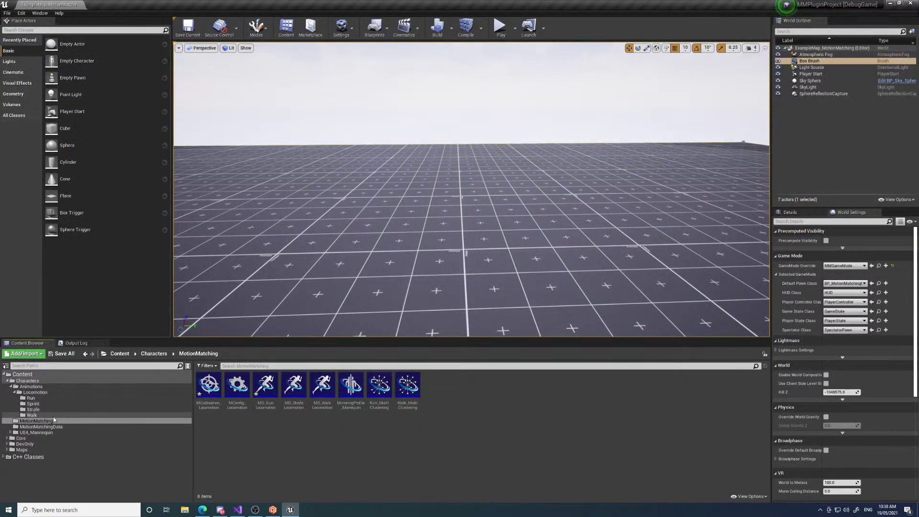
{"action": "left_click", "coordinate": [34, 387]}
{"action": "left_click", "coordinate": [38, 393]}
{"action": "left_click", "coordinate": [39, 386]}
{"action": "left_click", "coordinate": [37, 381]}
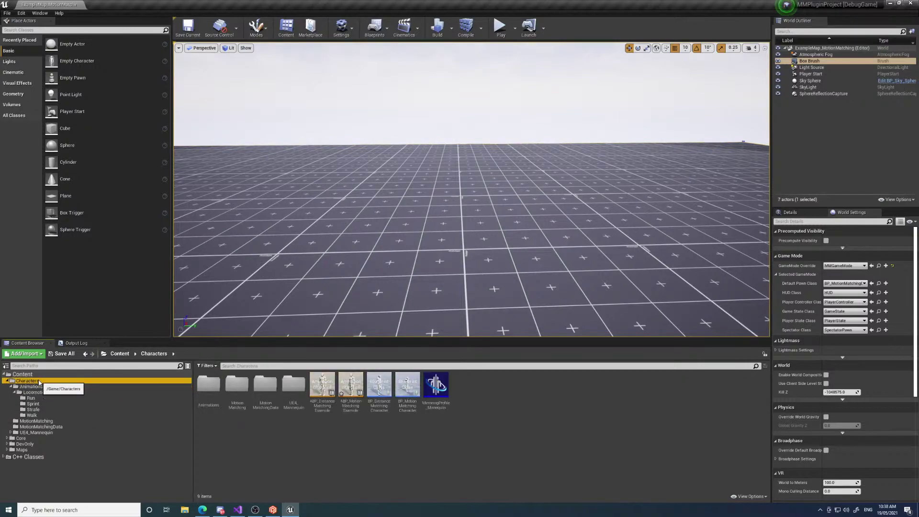
{"action": "left_click", "coordinate": [355, 393]}
{"action": "double_click", "coordinate": [355, 393]}
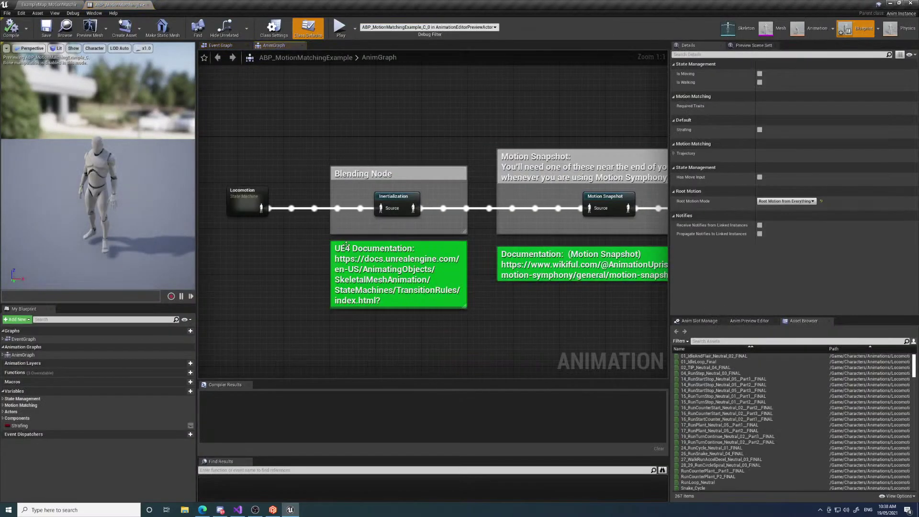
Step: Open the Strafe state inside the Locomotion state machine
{"action": "double_click", "coordinate": [247, 201]}
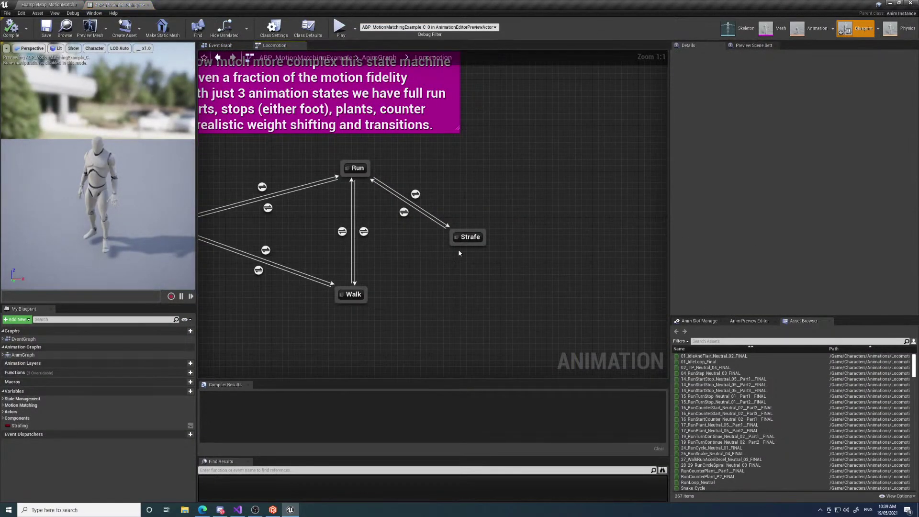
{"action": "left_click", "coordinate": [467, 237]}
{"action": "double_click", "coordinate": [467, 237]}
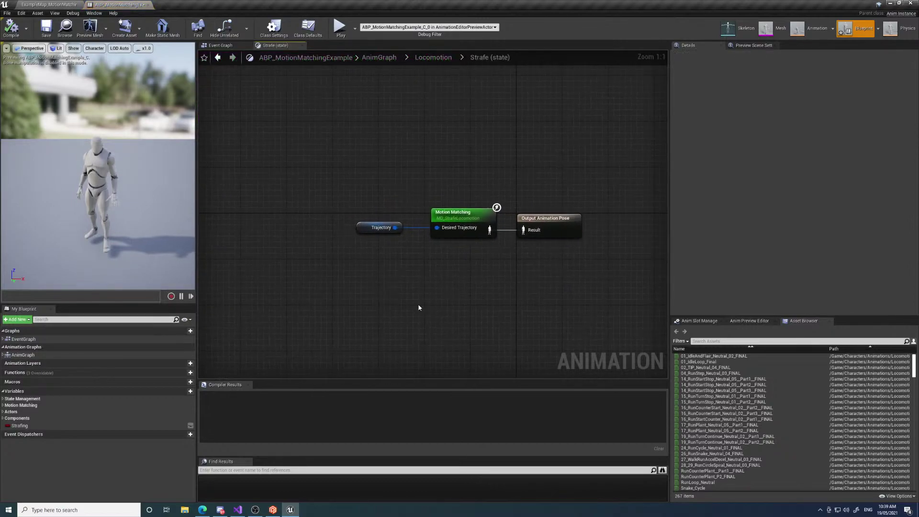
Step: Add a Motion Symphony Pose Matching node and place it below and left of the Trajectory node
{"action": "right_click", "coordinate": [382, 284]}
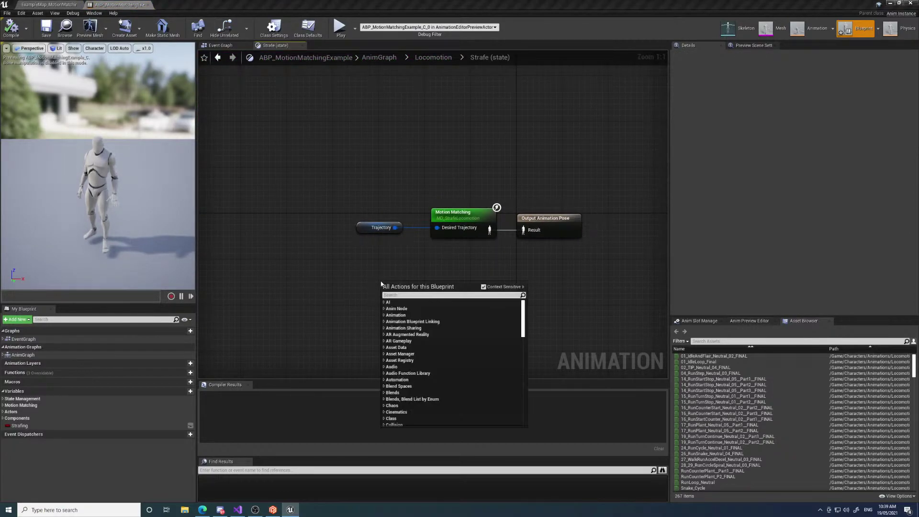
{"action": "type", "text": "Motion"}
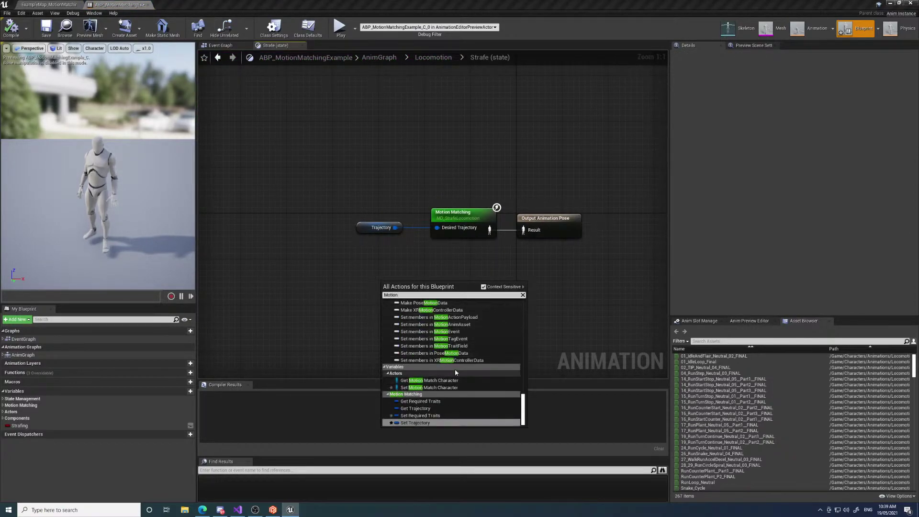
{"action": "type", "text": " Symphony"}
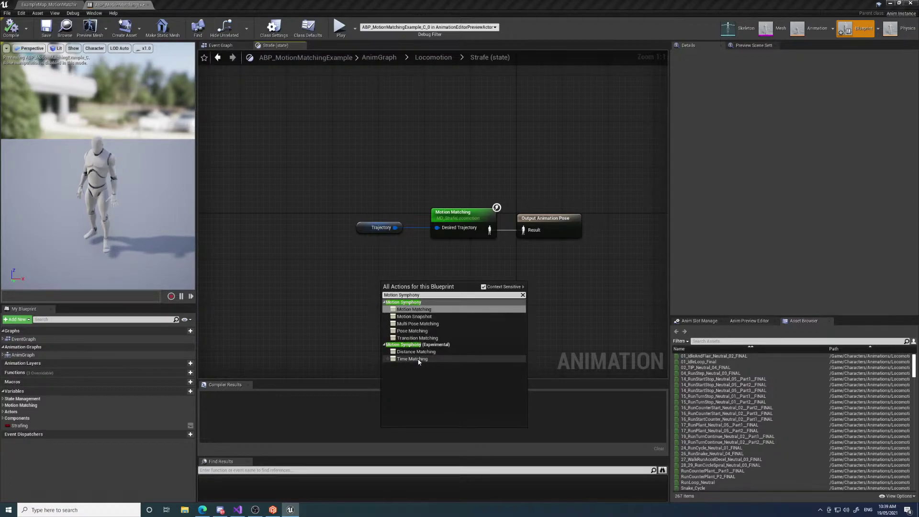
{"action": "left_click", "coordinate": [416, 332]}
{"action": "left_click_drag", "start_coordinate": [395, 291], "coordinate": [309, 283]}
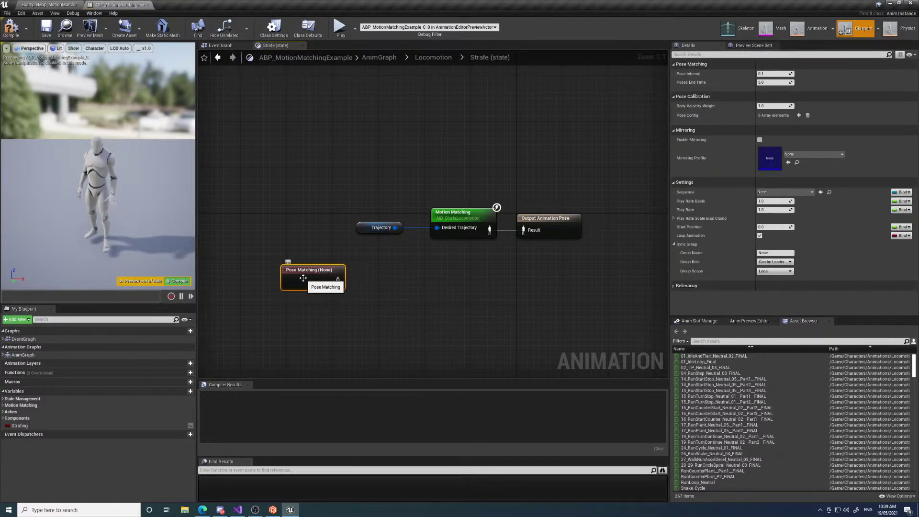
Step: Add a Motion Symphony Multi Pose Matching node and place it beside the Pose Matching node
{"action": "right_click", "coordinate": [421, 278]}
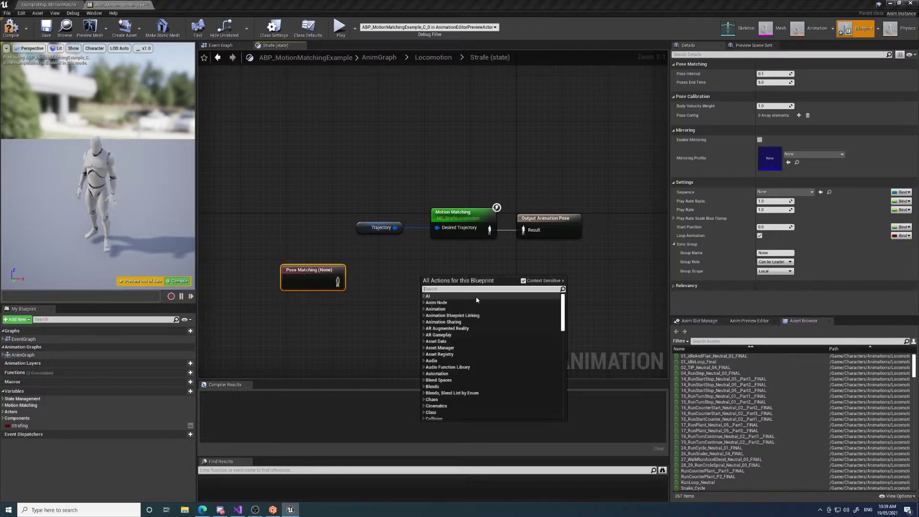
{"action": "type", "text": "Multipo"}
{"action": "key", "text": "BackSpace"}
{"action": "key", "text": "BackSpace"}
{"action": "key", "text": "BackSpace"}
{"action": "key", "text": "BackSpace"}
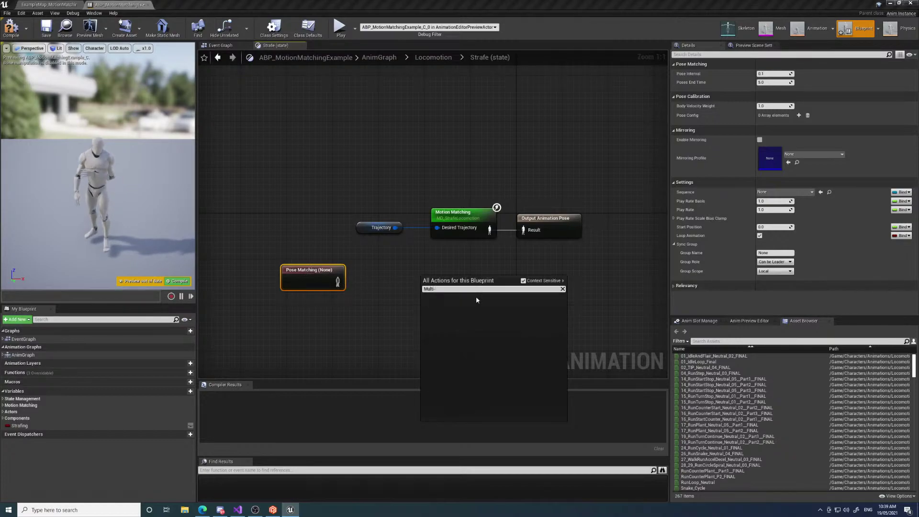
{"action": "key", "text": "BackSpace"}
{"action": "key", "text": "BackSpace"}
{"action": "key", "text": "BackSpace"}
{"action": "type", "text": "Motion SYm"}
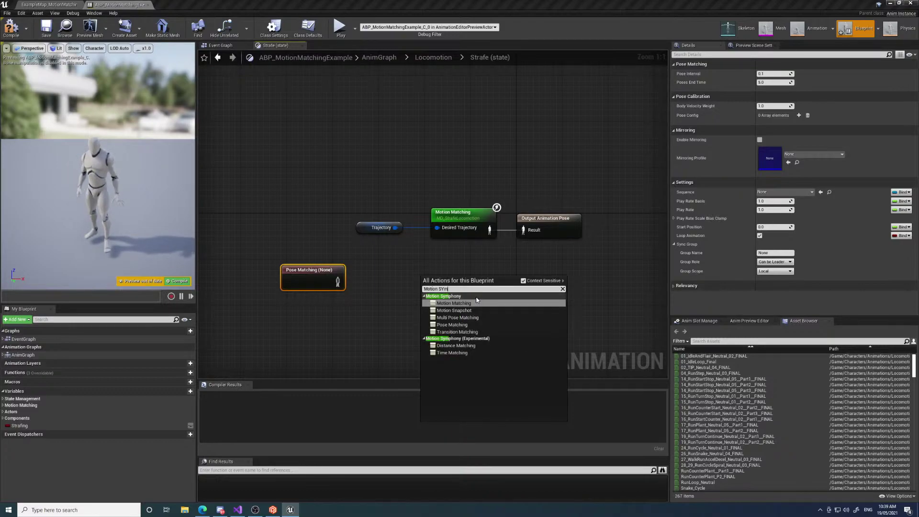
{"action": "left_click", "coordinate": [457, 317]}
{"action": "left_click_drag", "start_coordinate": [454, 286], "coordinate": [394, 273]}
Step: Add three empty entries to the Animations array of the Multi Pose Matching node
{"action": "left_click", "coordinate": [316, 276]}
{"action": "left_click", "coordinate": [398, 278]}
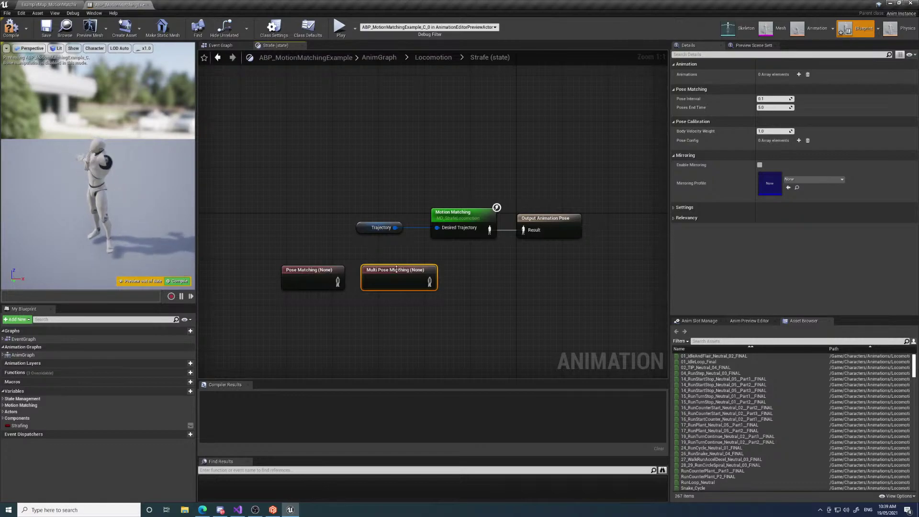
{"action": "left_click", "coordinate": [799, 75]}
{"action": "left_click", "coordinate": [799, 76]}
{"action": "left_click", "coordinate": [799, 76]}
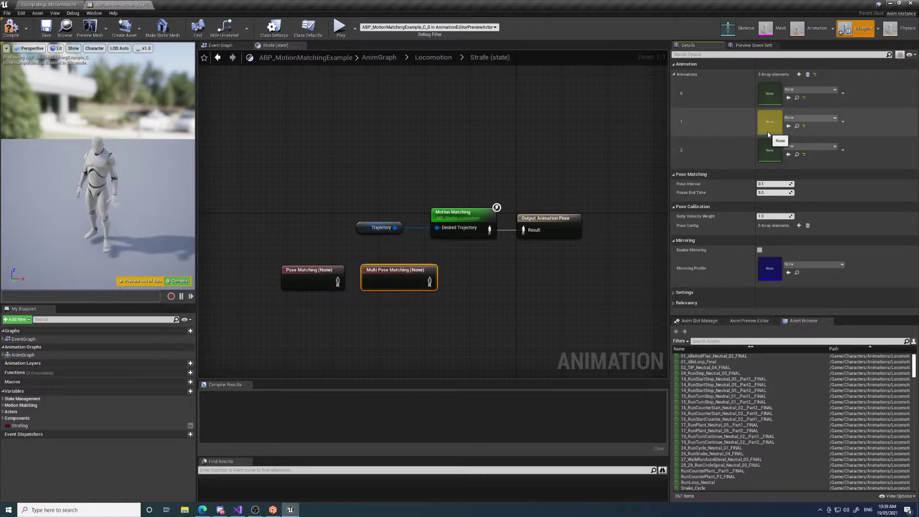
Step: Delete the Pose Matching and Multi Pose Matching nodes
{"action": "left_click_drag", "start_coordinate": [455, 318], "coordinate": [280, 265]}
{"action": "key", "text": "Delete"}
Step: Add a Transition Matching node below the Trajectory node in the Strafe state graph and select it
{"action": "right_click", "coordinate": [375, 295]}
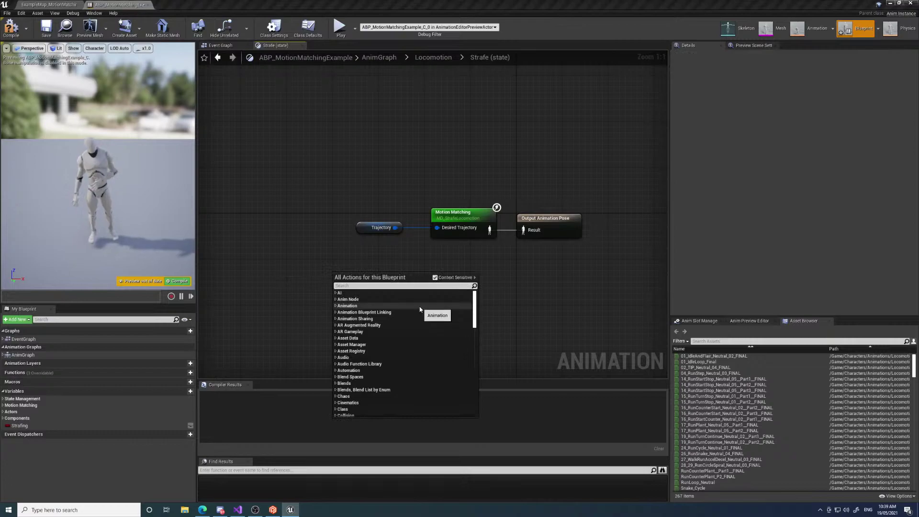
{"action": "type", "text": "Tr"}
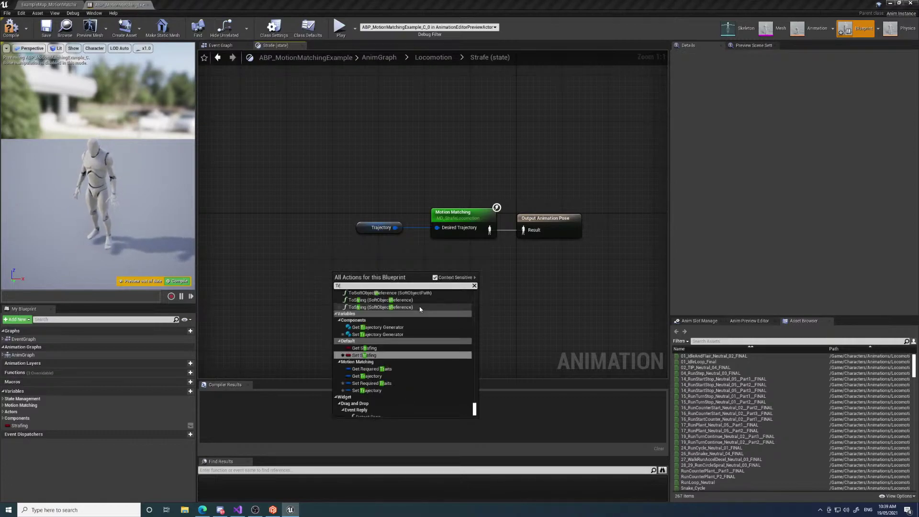
{"action": "type", "text": "ansition"}
{"action": "key", "text": "Return"}
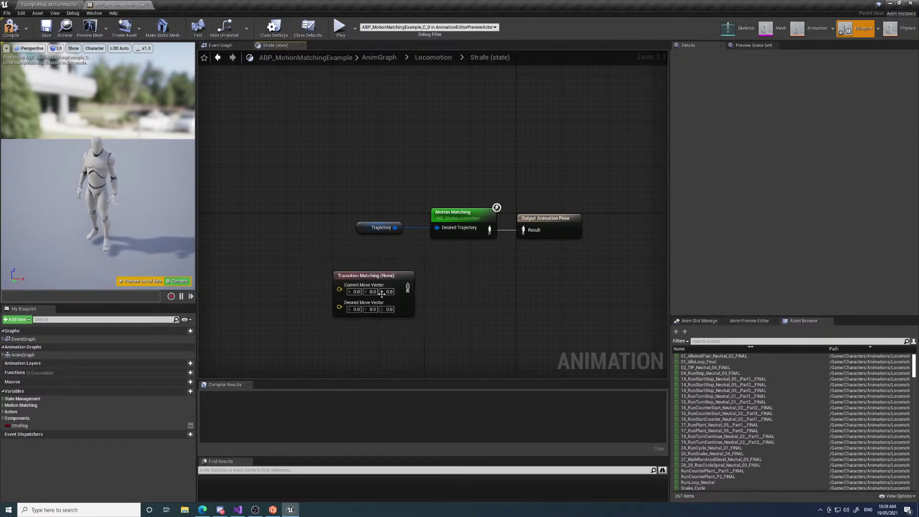
{"action": "left_click_drag", "start_coordinate": [381, 279], "coordinate": [381, 273]}
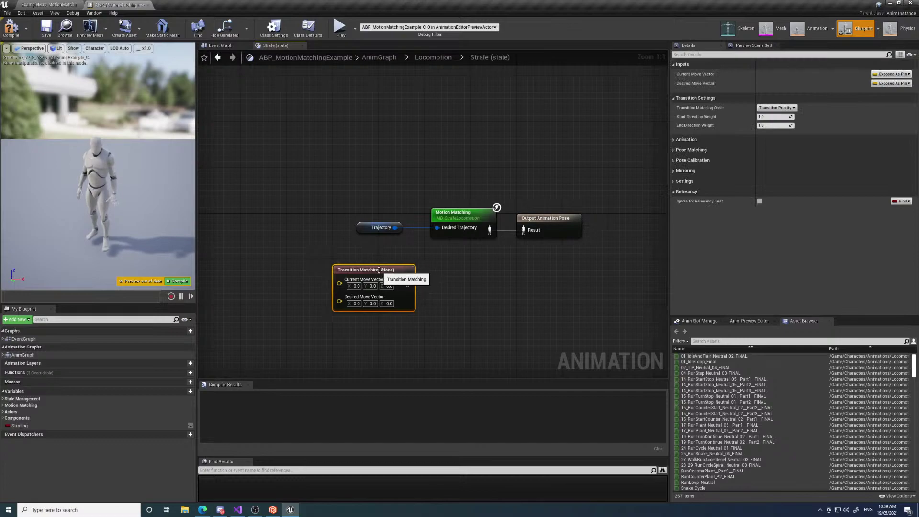
Step: Delete the Transition Matching node from the Strafe state graph
{"action": "left_click_drag", "start_coordinate": [340, 283], "coordinate": [286, 281]}
{"action": "left_click", "coordinate": [286, 278]}
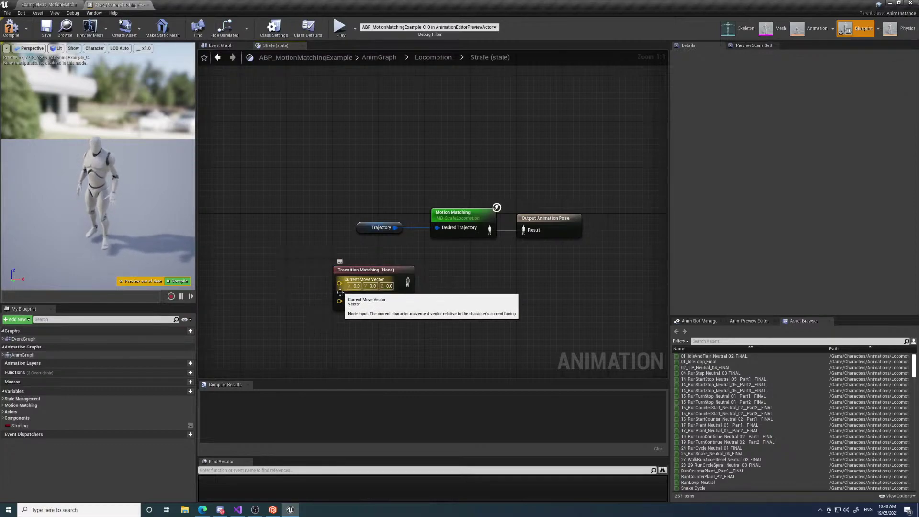
{"action": "left_click", "coordinate": [364, 271]}
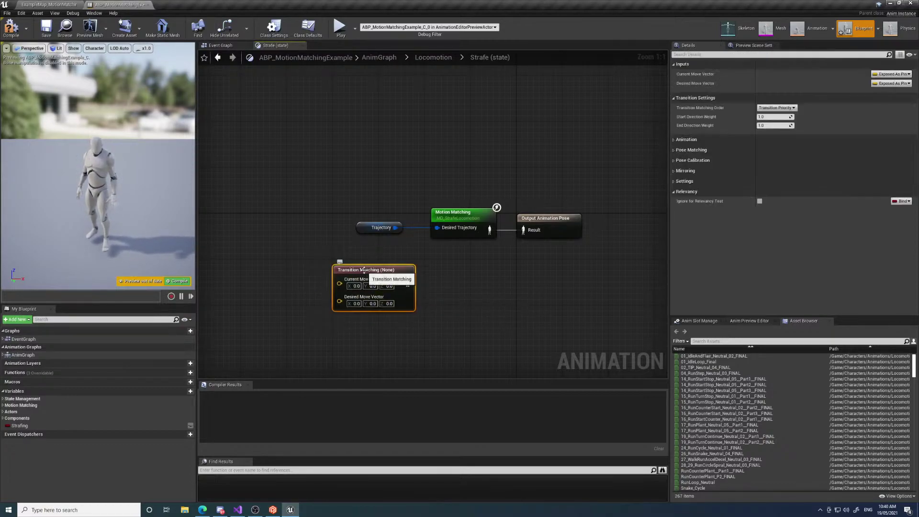
{"action": "key", "text": "Delete"}
Step: Add a Distance Matching node below the Trajectory node and remove it again
{"action": "right_click", "coordinate": [376, 287]}
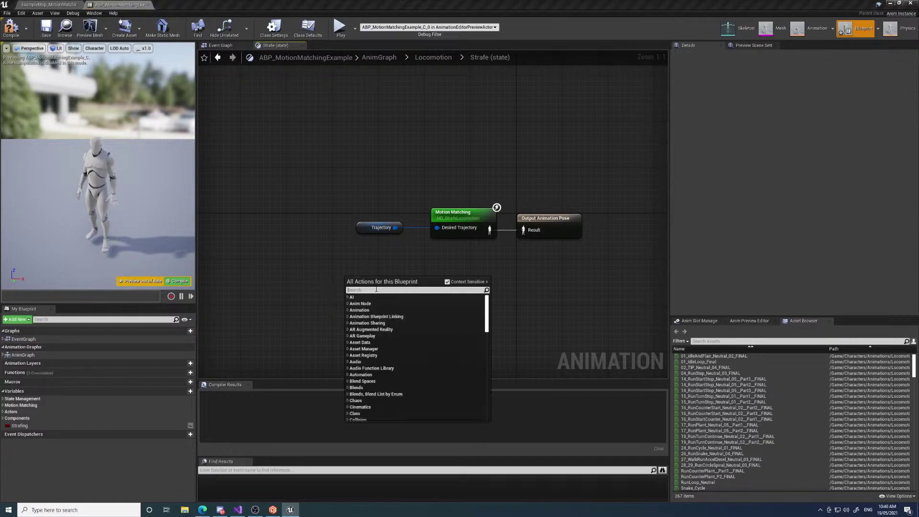
{"action": "type", "text": "Distance"}
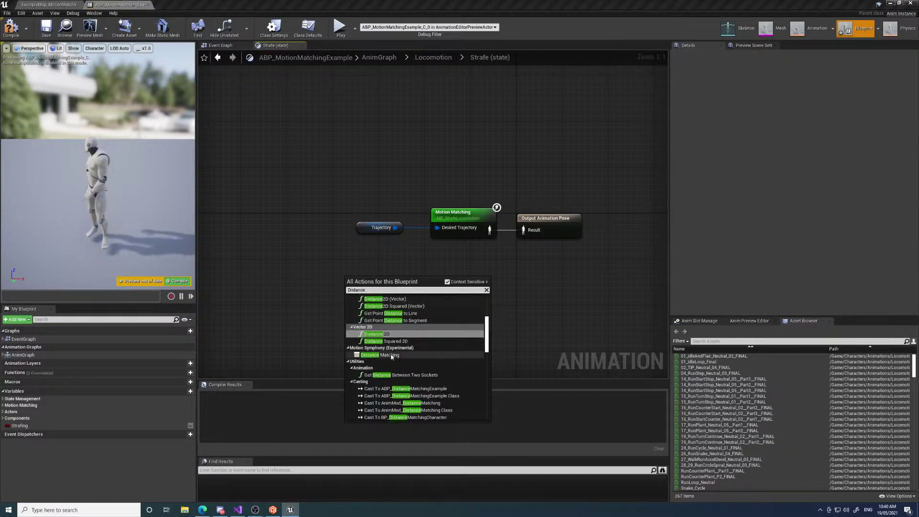
{"action": "left_click", "coordinate": [392, 355]}
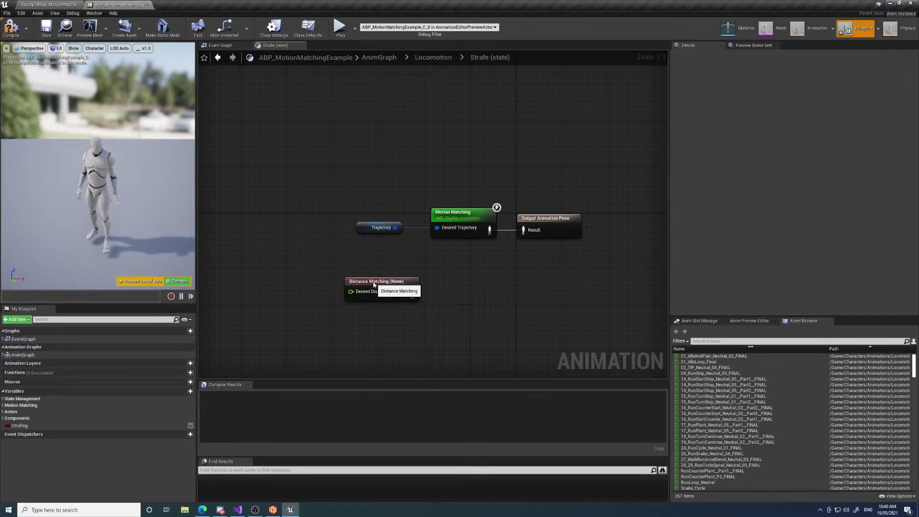
{"action": "left_click", "coordinate": [374, 284]}
{"action": "key", "text": "Delete"}
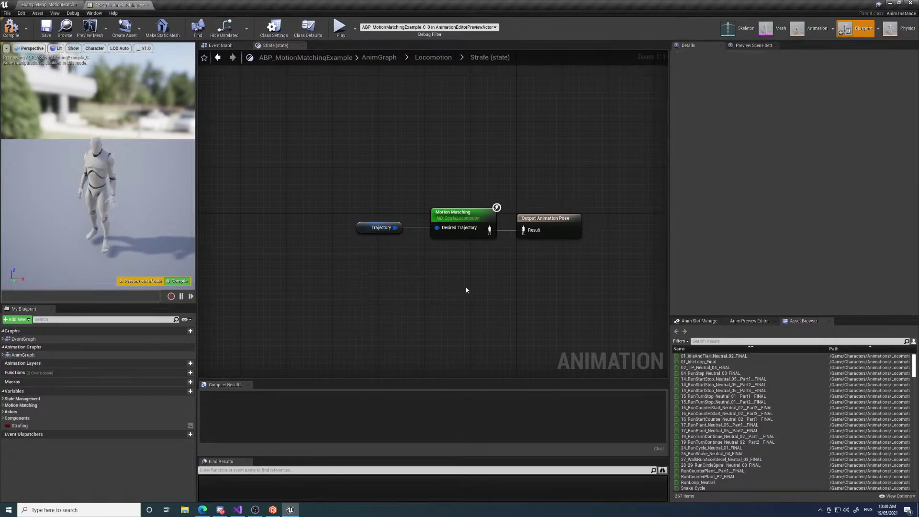
Step: Close the animation blueprint and open the MD_Run Locomotion motion data asset from the MotionMatching folder
{"action": "left_click", "coordinate": [149, 6]}
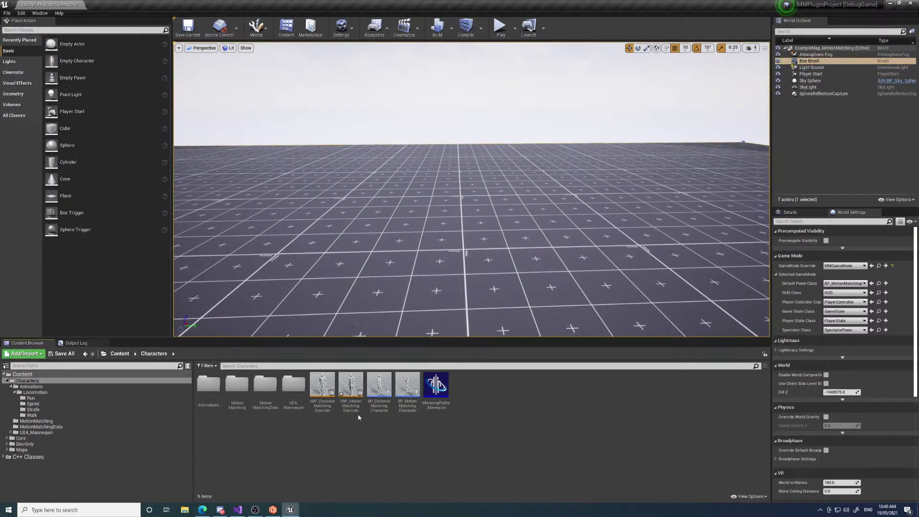
{"action": "double_click", "coordinate": [237, 386]}
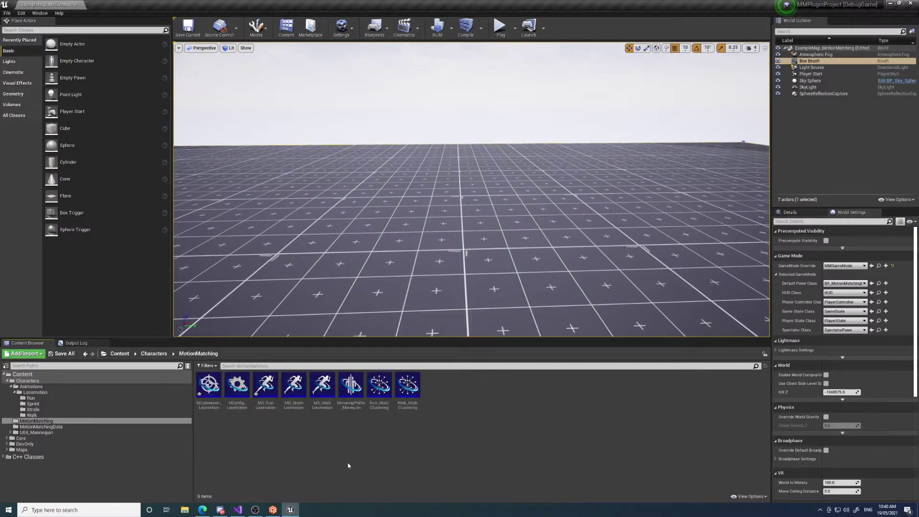
{"action": "double_click", "coordinate": [266, 385]}
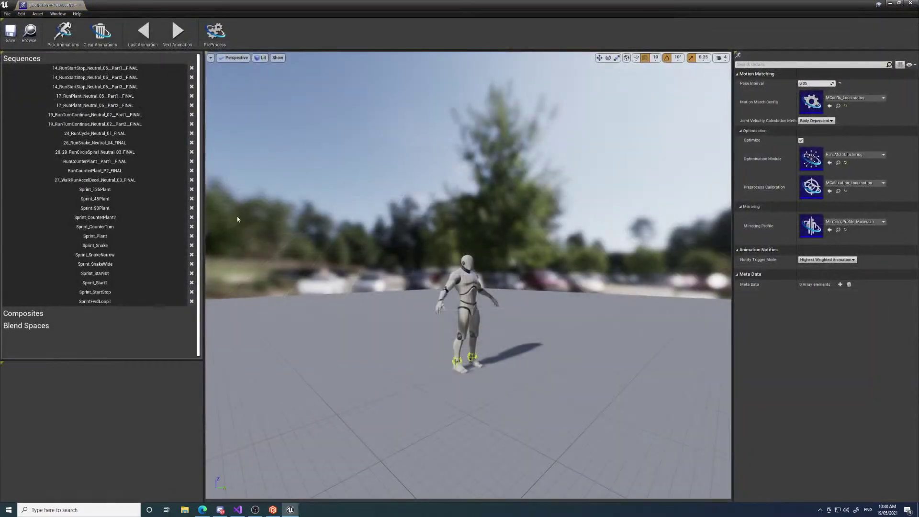
Step: Add a trait name entry set to Sprint to the Sprint_135Plant and Sprint_45Plant sequences
{"action": "left_click", "coordinate": [95, 190]}
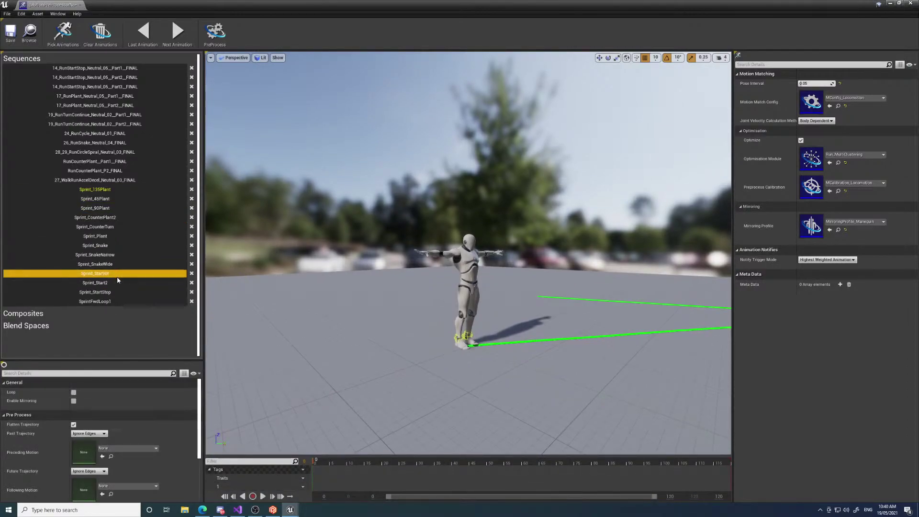
{"action": "right_click_drag", "start_coordinate": [383, 206], "coordinate": [431, 216]}
{"action": "left_click", "coordinate": [109, 199]}
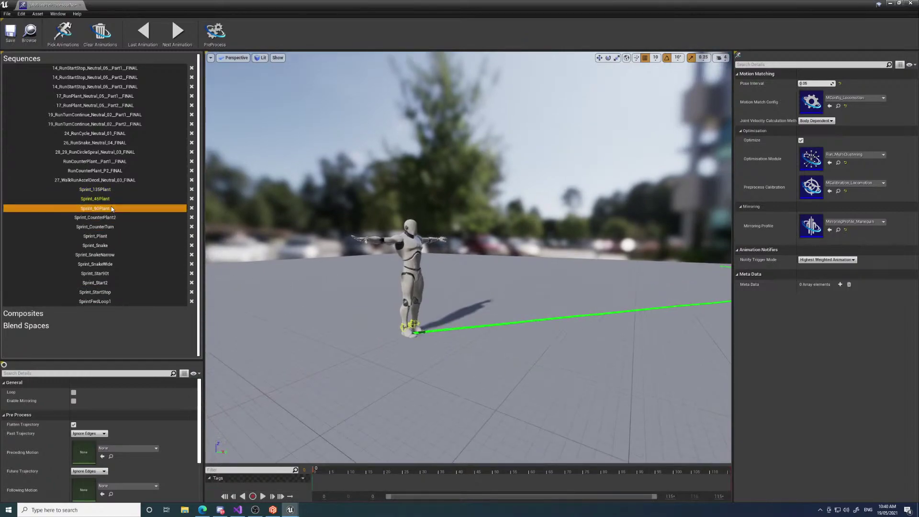
{"action": "left_click", "coordinate": [106, 218]}
{"action": "left_click", "coordinate": [106, 226]}
{"action": "scroll", "coordinate": [110, 473], "scroll_direction": "down", "scroll_amount": 3}
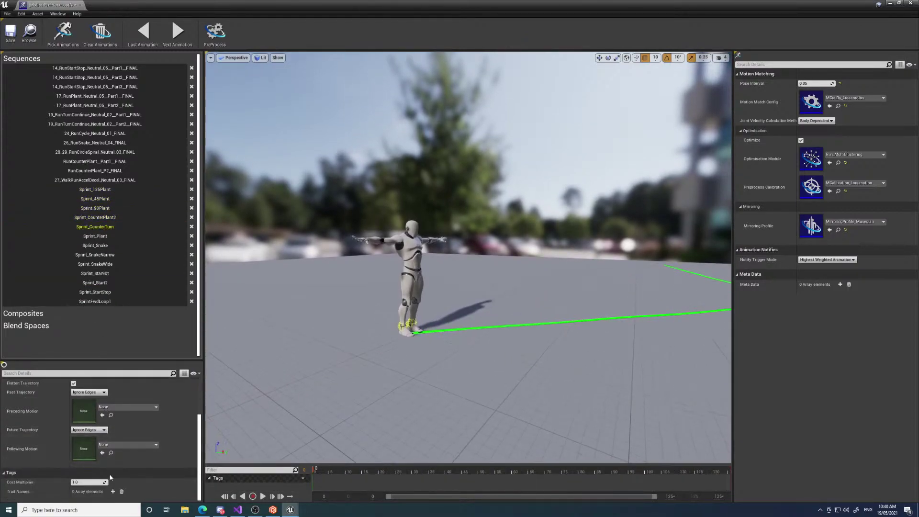
{"action": "left_click", "coordinate": [96, 190]}
{"action": "left_click", "coordinate": [96, 198]}
{"action": "left_click", "coordinate": [91, 493]}
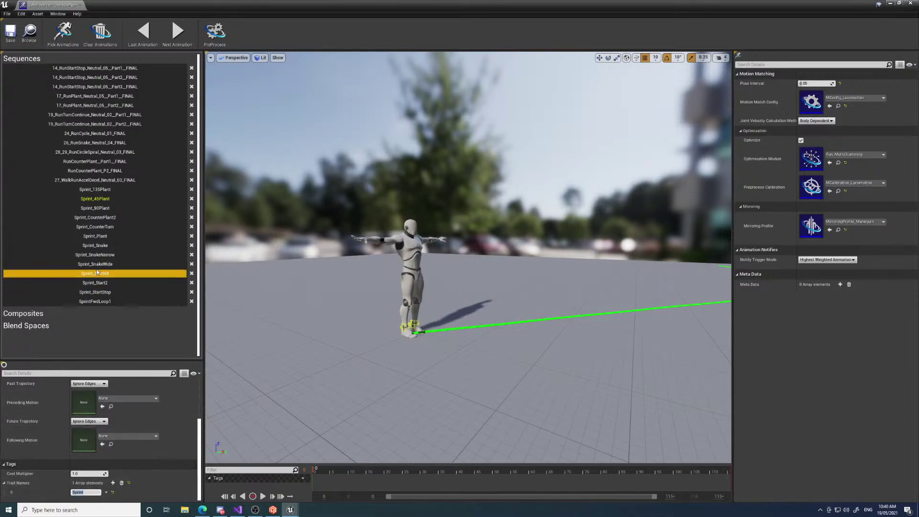
Step: Add a trait name entry to the Sprint_90Plant sequence and set it to Sprint
{"action": "left_click", "coordinate": [96, 208]}
{"action": "left_click", "coordinate": [113, 492]}
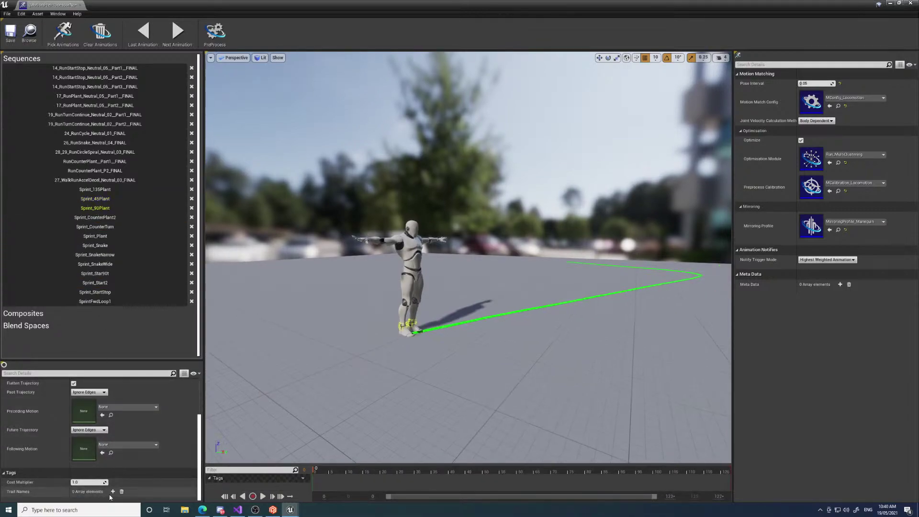
{"action": "scroll", "coordinate": [105, 478], "scroll_direction": "down", "scroll_amount": 1}
{"action": "left_click", "coordinate": [92, 492]}
{"action": "type", "text": "Sprint"}
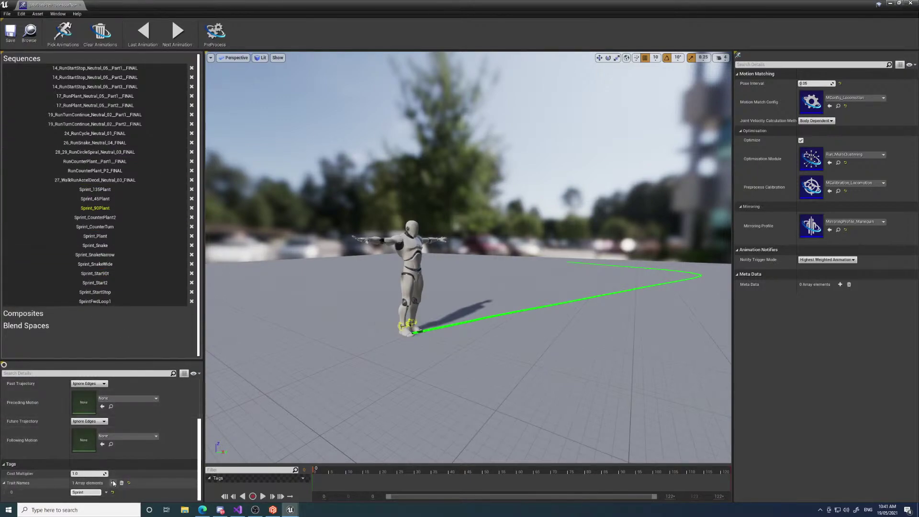
Step: Add the Sprint trait name to the Sprint_CounterPlant2 and Sprint_CounterTurn sequences
{"action": "left_click", "coordinate": [95, 217]}
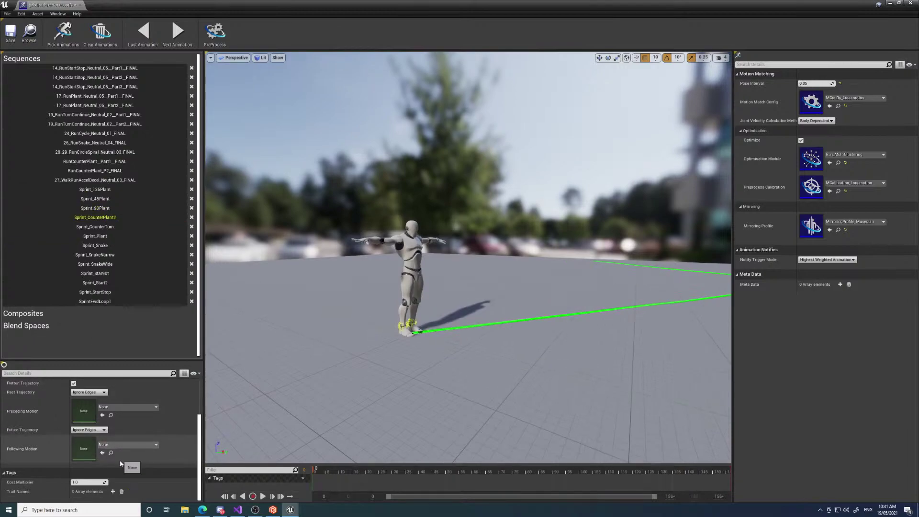
{"action": "left_click", "coordinate": [96, 226]}
{"action": "left_click", "coordinate": [113, 492]}
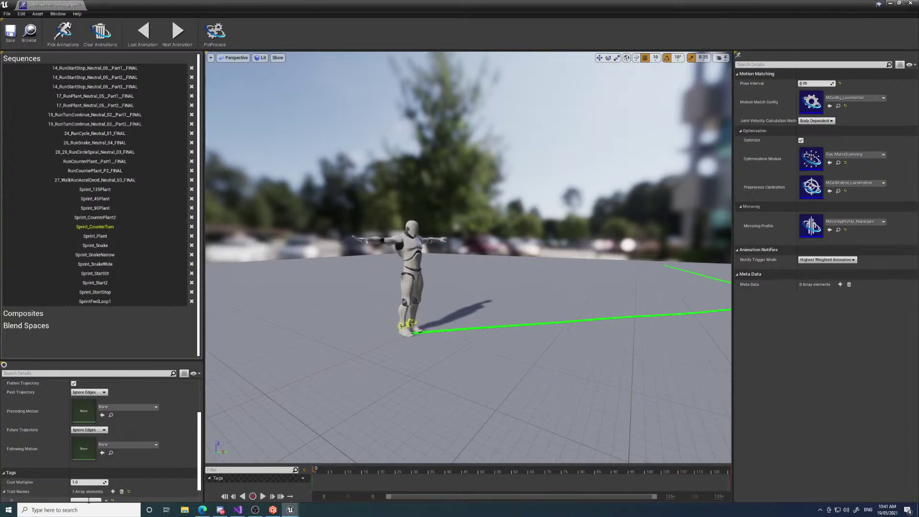
{"action": "scroll", "coordinate": [104, 425], "scroll_direction": "down", "scroll_amount": 1}
Step: Add the Sprint trait name to the Sprint_Plant and Sprint_Snake sequences
{"action": "left_click", "coordinate": [95, 236]}
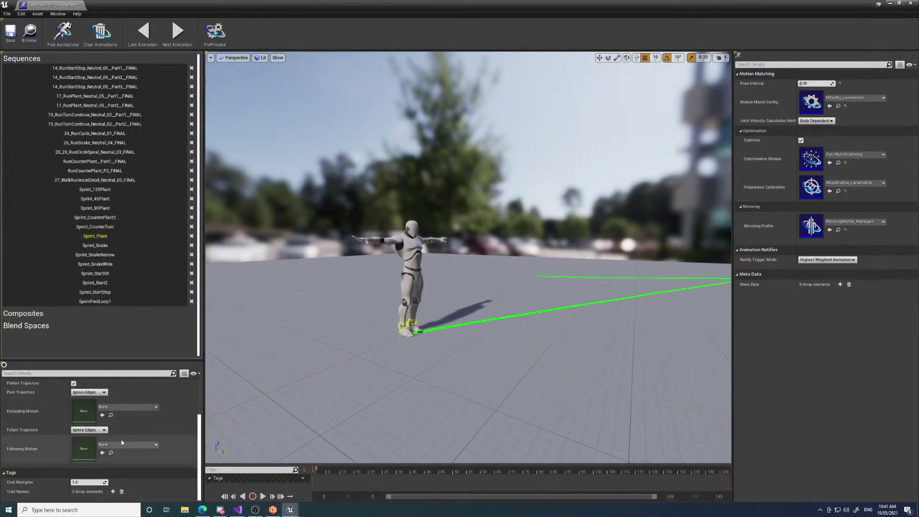
{"action": "left_click", "coordinate": [113, 492]}
{"action": "scroll", "coordinate": [123, 431], "scroll_direction": "down", "scroll_amount": 1}
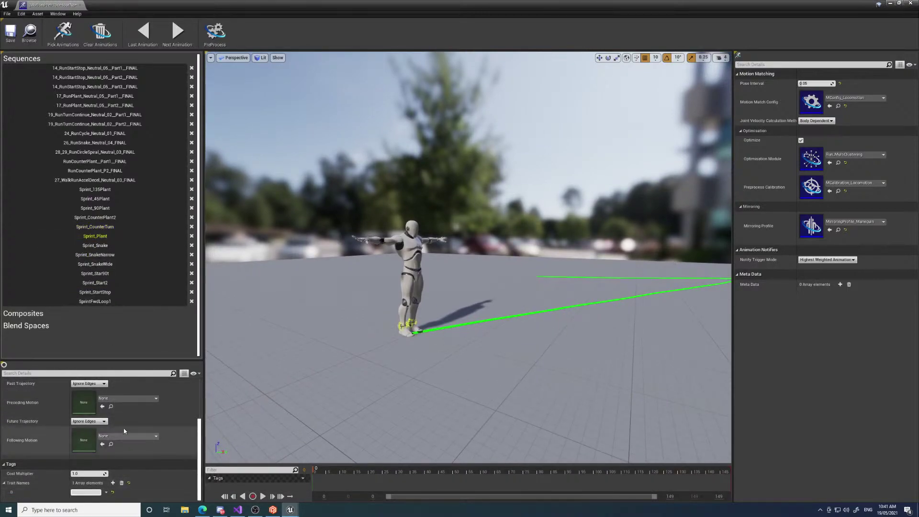
{"action": "left_click", "coordinate": [102, 245]}
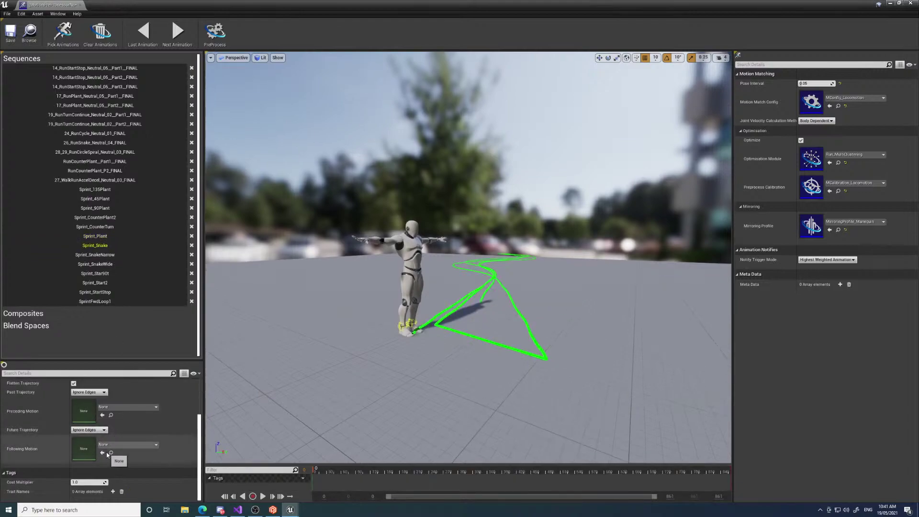
{"action": "left_click", "coordinate": [113, 492]}
{"action": "scroll", "coordinate": [84, 498], "scroll_direction": "down", "scroll_amount": 1}
Step: Add the Sprint trait name to Sprint_SnakeNarrow and recheck the traits of Sprint_Plant and Sprint_Snake
{"action": "left_click", "coordinate": [95, 255]}
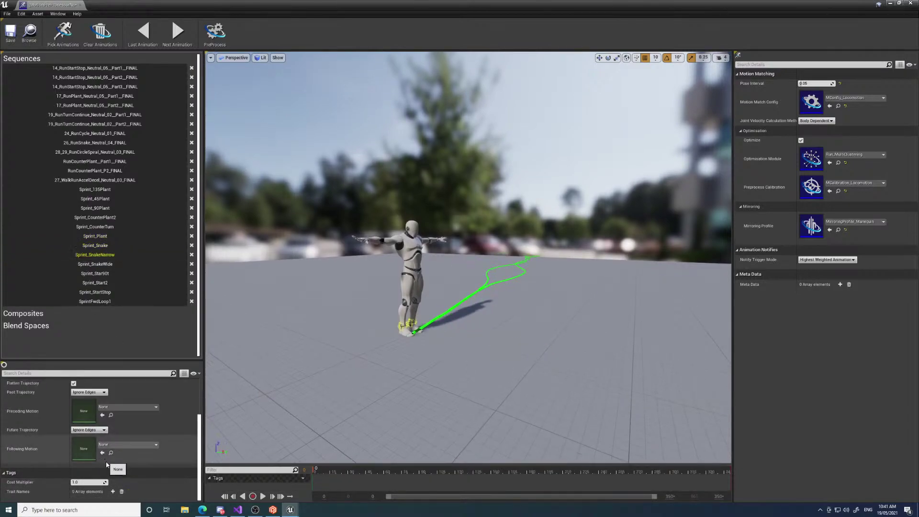
{"action": "left_click", "coordinate": [113, 492]}
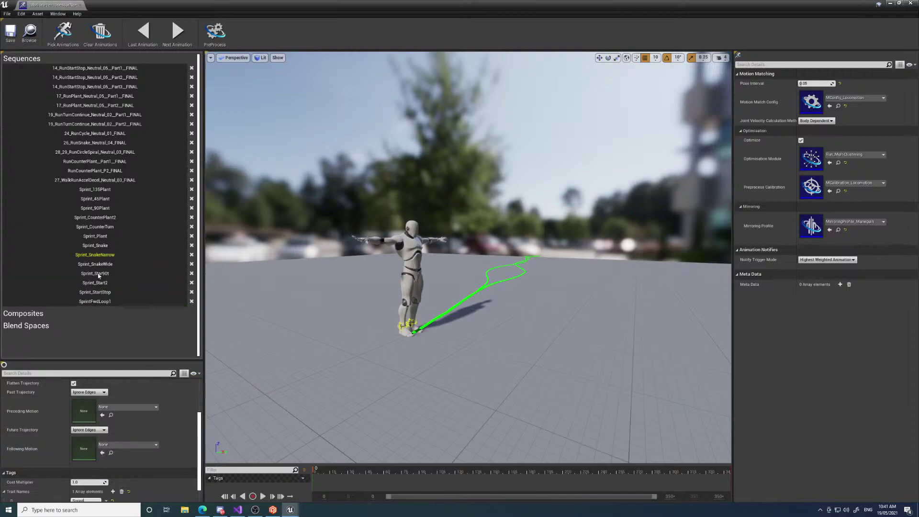
{"action": "left_click_drag", "start_coordinate": [324, 473], "coordinate": [521, 471]}
{"action": "left_click", "coordinate": [97, 236]}
{"action": "left_click", "coordinate": [96, 245]}
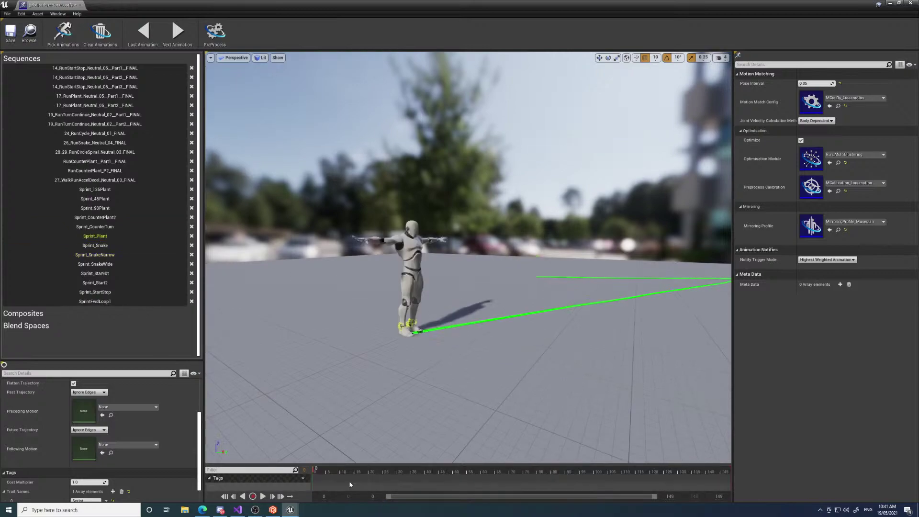
{"action": "left_click", "coordinate": [95, 255]}
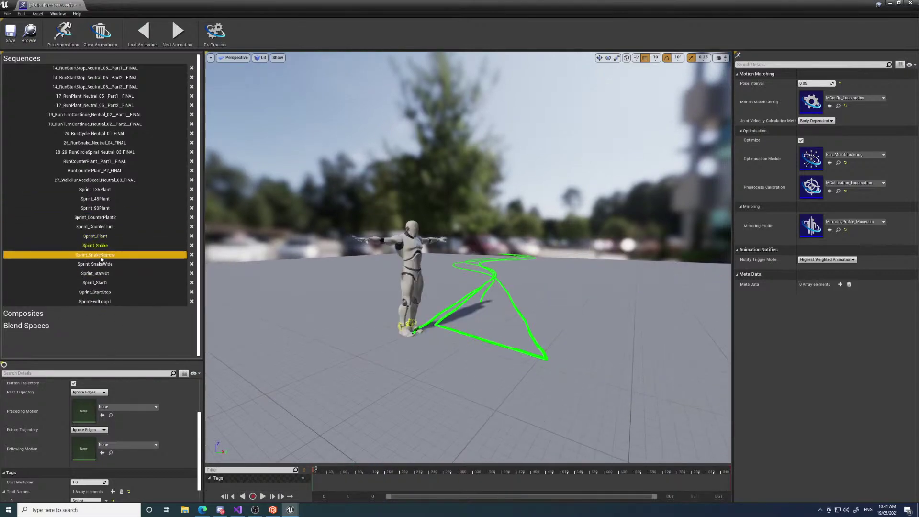
{"action": "scroll", "coordinate": [109, 444], "scroll_direction": "down", "scroll_amount": 1}
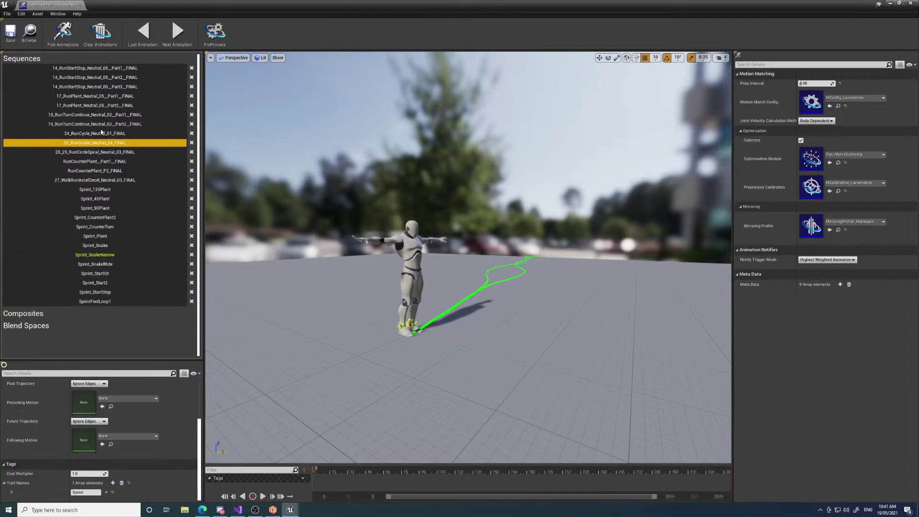
Step: Add the Sprint trait name to the Sprint_SnakeWide sequence and the Sprint_Start90 sequence below it
{"action": "left_click", "coordinate": [95, 264]}
{"action": "left_click", "coordinate": [111, 492]}
{"action": "left_click", "coordinate": [86, 492]}
{"action": "type", "text": "Sprint"}
{"action": "left_click", "coordinate": [95, 273]}
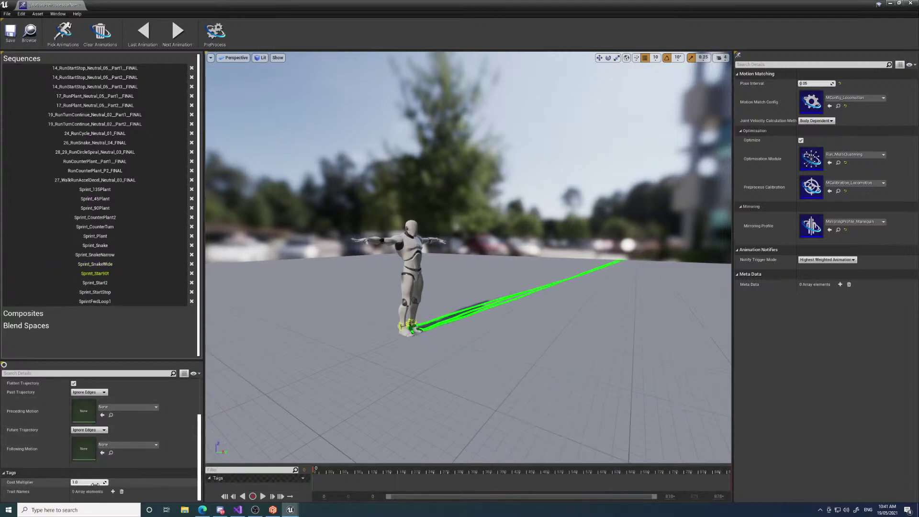
{"action": "scroll", "coordinate": [94, 496], "scroll_direction": "down", "scroll_amount": 1}
Step: Add the Sprint trait name to the Sprint_Start2 and Sprint_StartStop sequences
{"action": "left_click", "coordinate": [94, 283]}
{"action": "left_click", "coordinate": [113, 491]}
{"action": "left_click", "coordinate": [86, 501]}
{"action": "type", "text": "Sprint"}
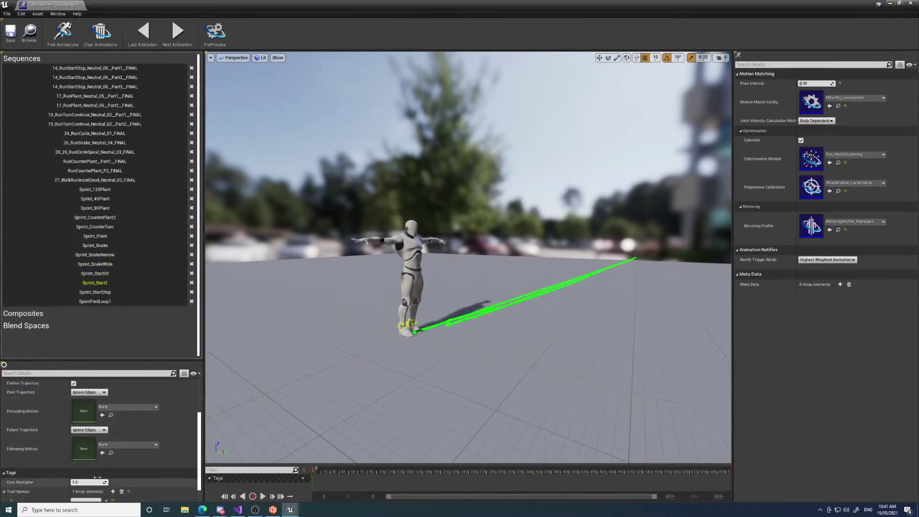
{"action": "left_click", "coordinate": [91, 300]}
{"action": "left_click", "coordinate": [95, 292]}
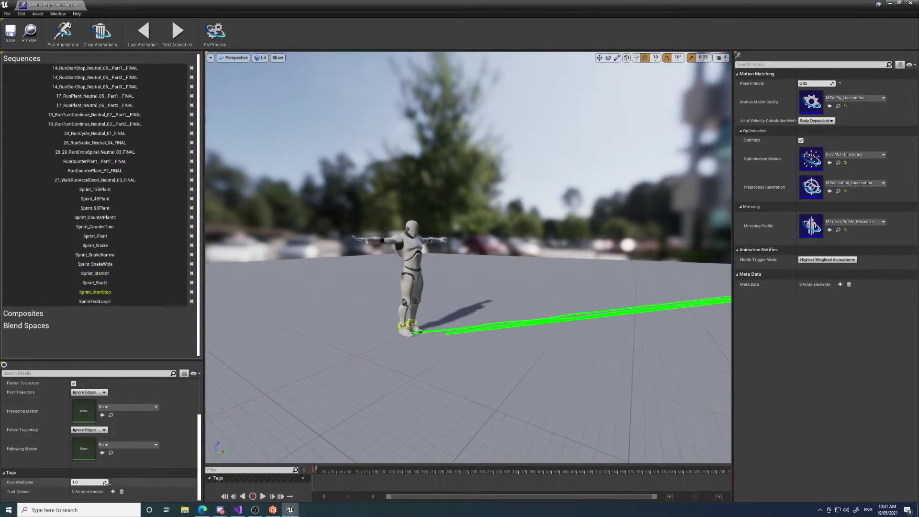
{"action": "left_click", "coordinate": [113, 491]}
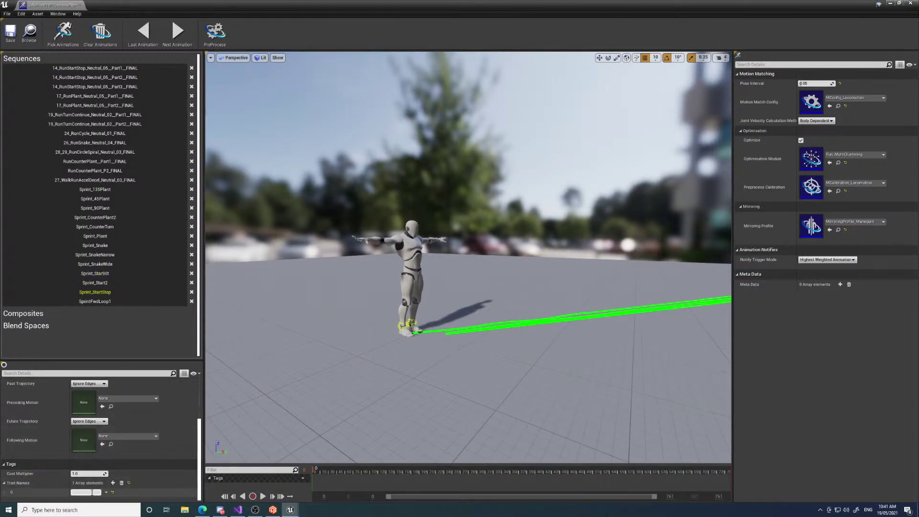
Step: Add a trait name entry to the SprintFwdLoop1 sequence and set it to Sprint
{"action": "left_click", "coordinate": [95, 301]}
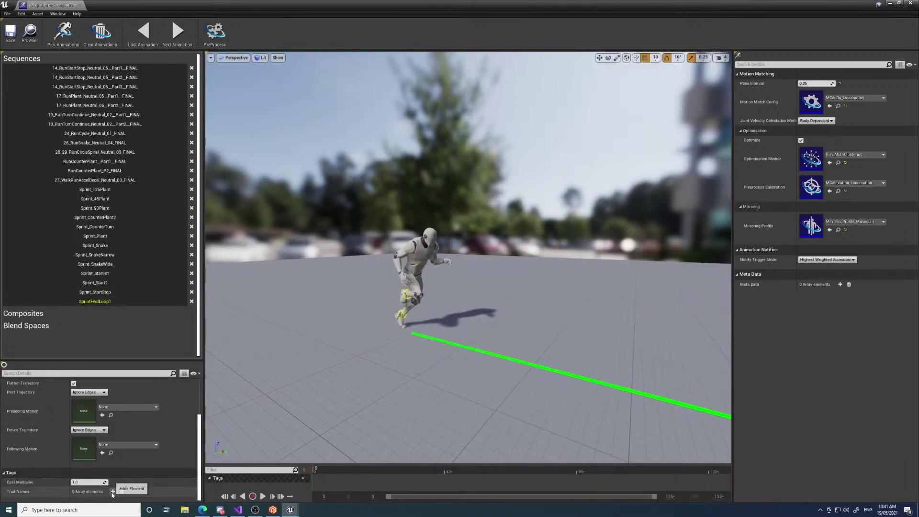
{"action": "left_click", "coordinate": [113, 493]}
{"action": "scroll", "coordinate": [113, 493], "scroll_direction": "down", "scroll_amount": 1}
{"action": "left_click", "coordinate": [84, 492]}
{"action": "type", "text": "Sprint"}
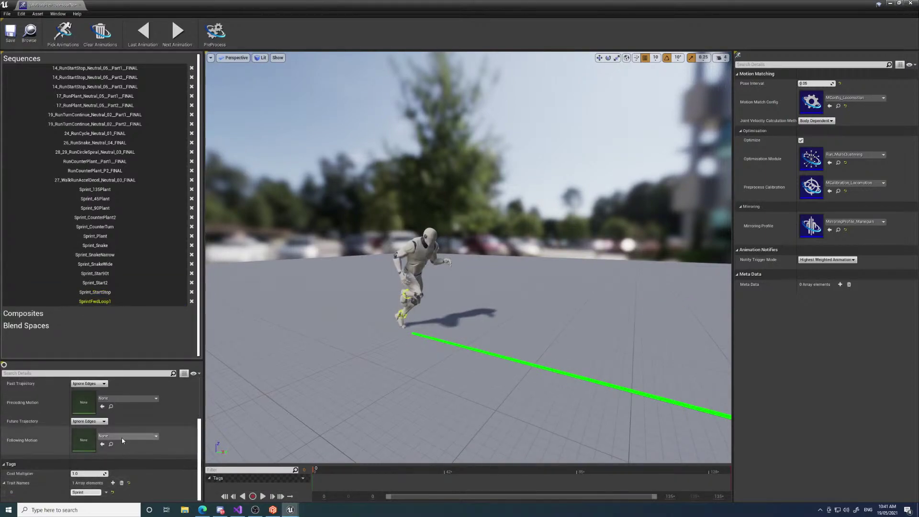
{"action": "left_click", "coordinate": [215, 439]}
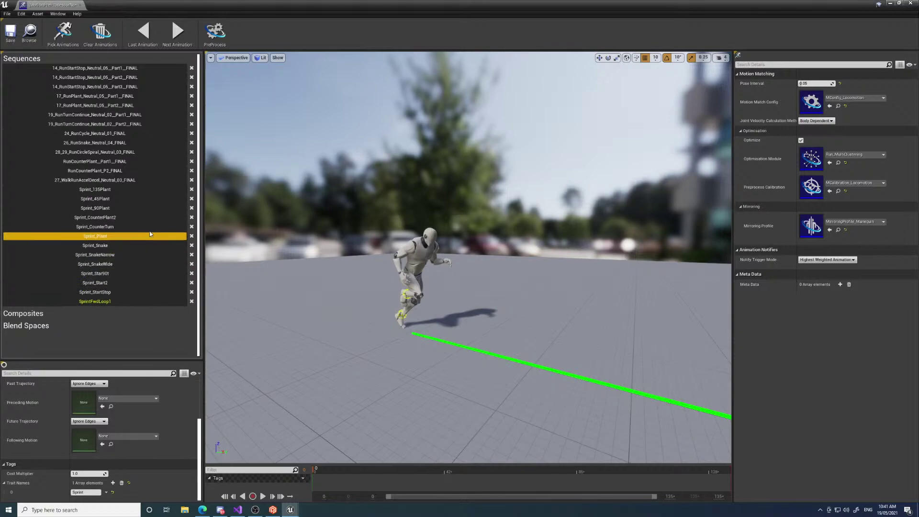
Step: Recheck the traits of Sprint_StartStop, Sprint_Start2 and Sprint_135Plant, and turn off the motion data's Optimize option
{"action": "left_click", "coordinate": [103, 293]}
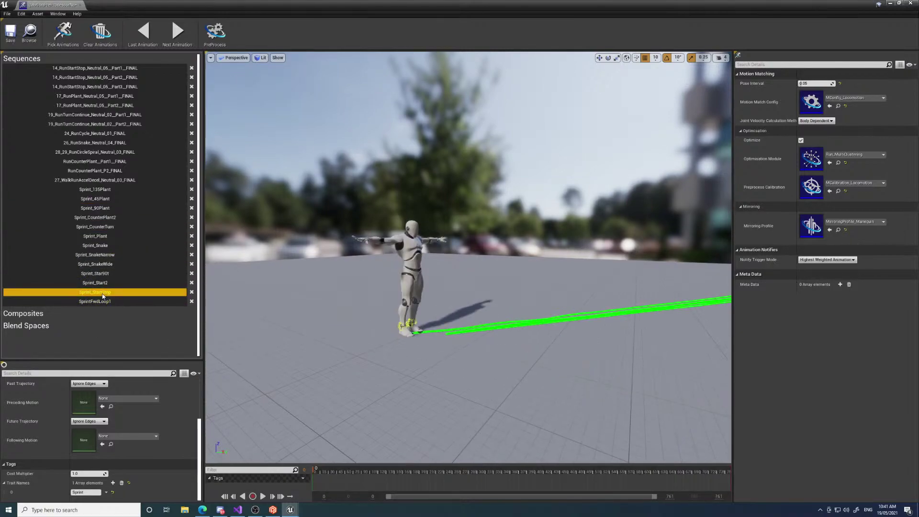
{"action": "left_click", "coordinate": [102, 283]}
{"action": "left_click", "coordinate": [103, 193]}
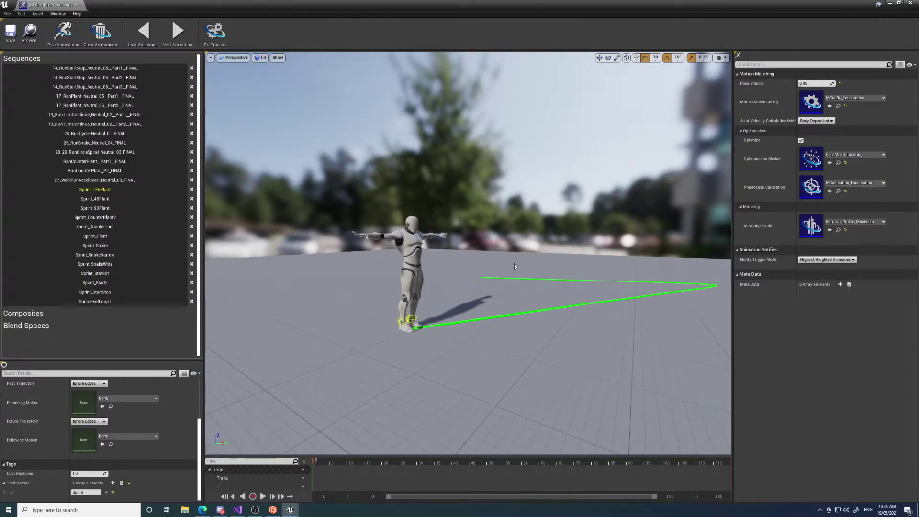
{"action": "left_click", "coordinate": [801, 140]}
{"action": "left_click", "coordinate": [335, 479]}
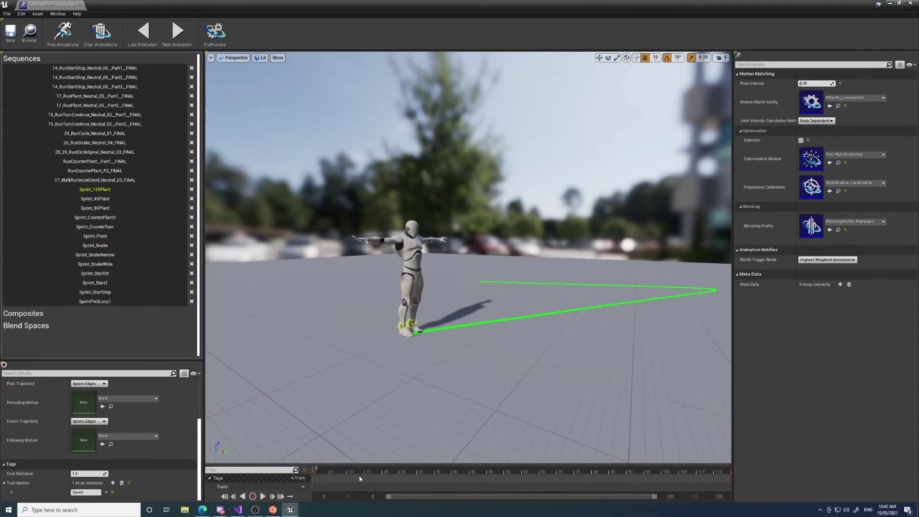
Step: Pre-process the MD_RunLocomotion motion data, save the asset and close its editor
{"action": "left_click", "coordinate": [212, 43]}
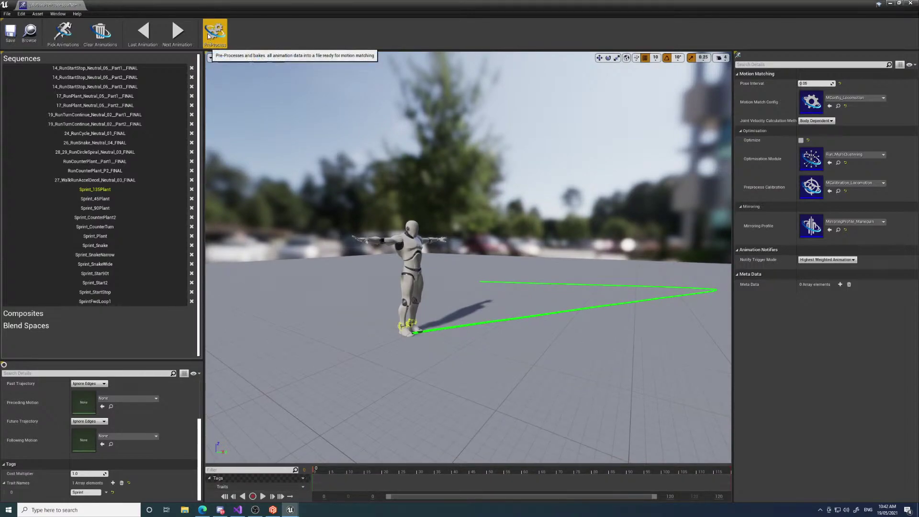
{"action": "scroll", "coordinate": [107, 444], "scroll_direction": "up", "scroll_amount": 2}
{"action": "left_click", "coordinate": [215, 33]}
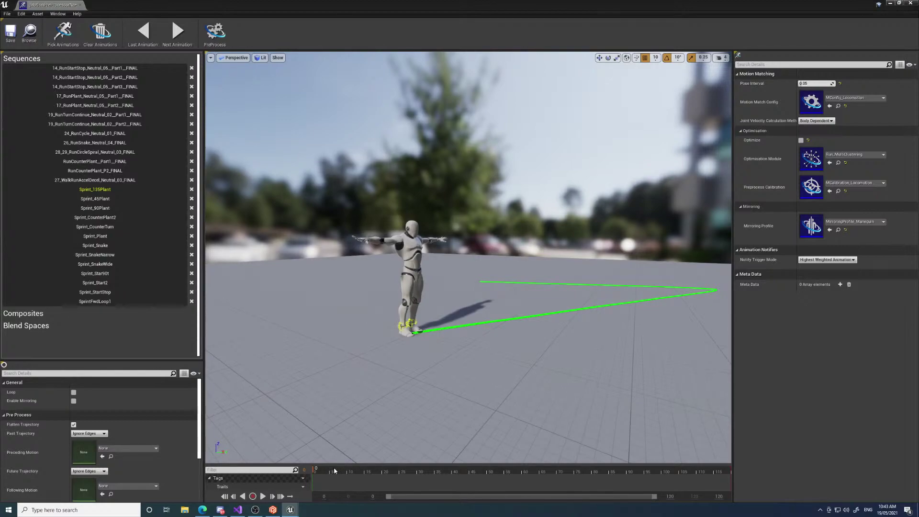
{"action": "left_click", "coordinate": [99, 282]}
{"action": "left_click", "coordinate": [10, 33]}
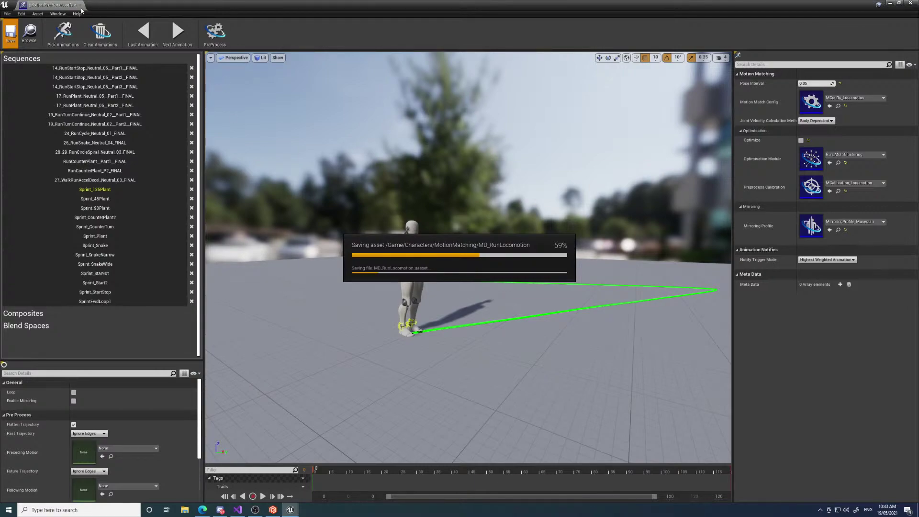
{"action": "left_click", "coordinate": [81, 5]}
{"action": "left_click", "coordinate": [434, 461]}
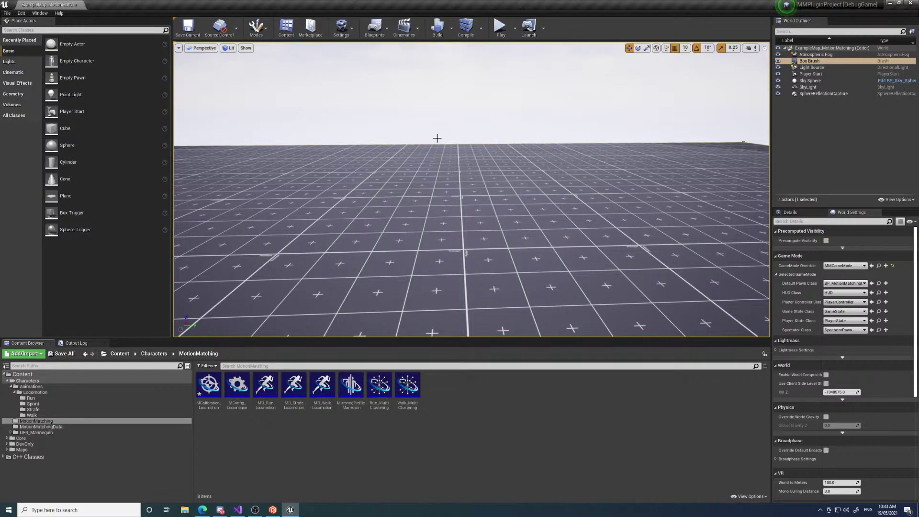
Step: Play the example map, run the character around with sharp direction changes to test the motion matching, and stop the session
{"action": "left_click", "coordinate": [500, 27]}
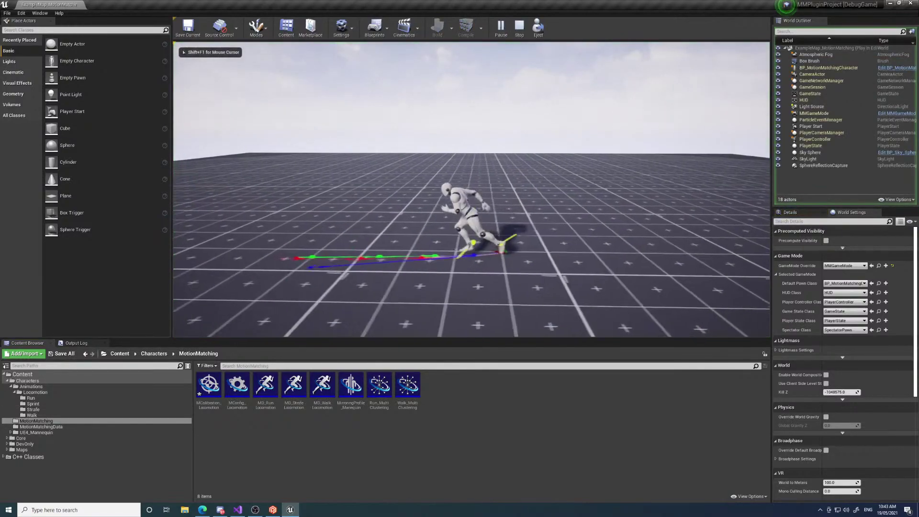
{"action": "key", "text": "w"}
{"action": "key", "text": "d"}
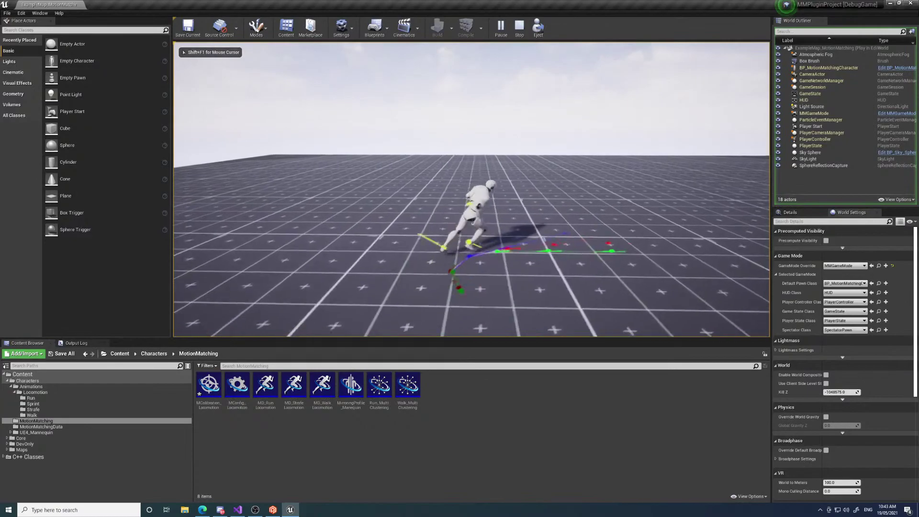
{"action": "key", "text": "a"}
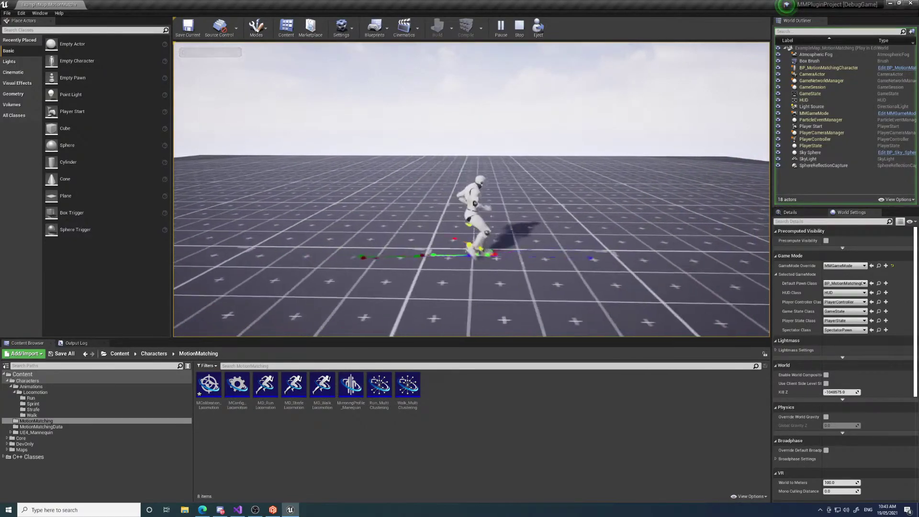
{"action": "key", "text": "s"}
{"action": "key", "text": "d"}
{"action": "key", "text": "a"}
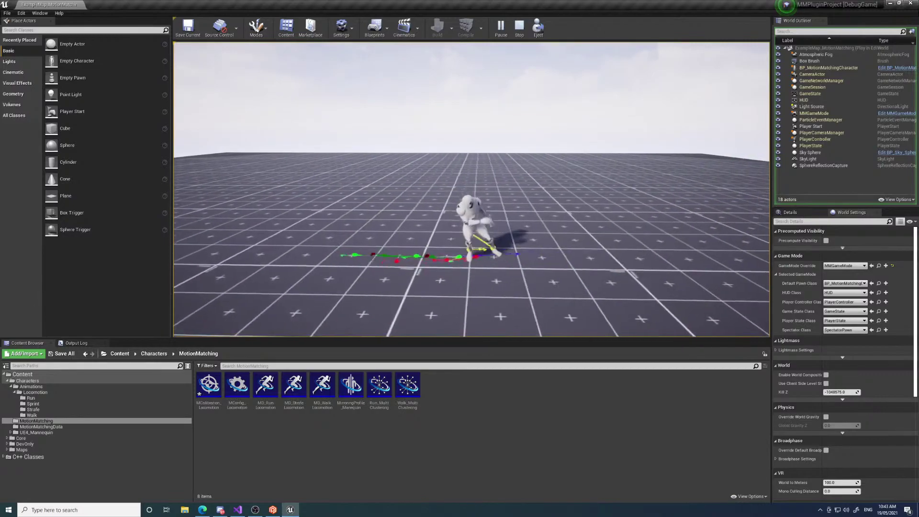
{"action": "key", "text": "w"}
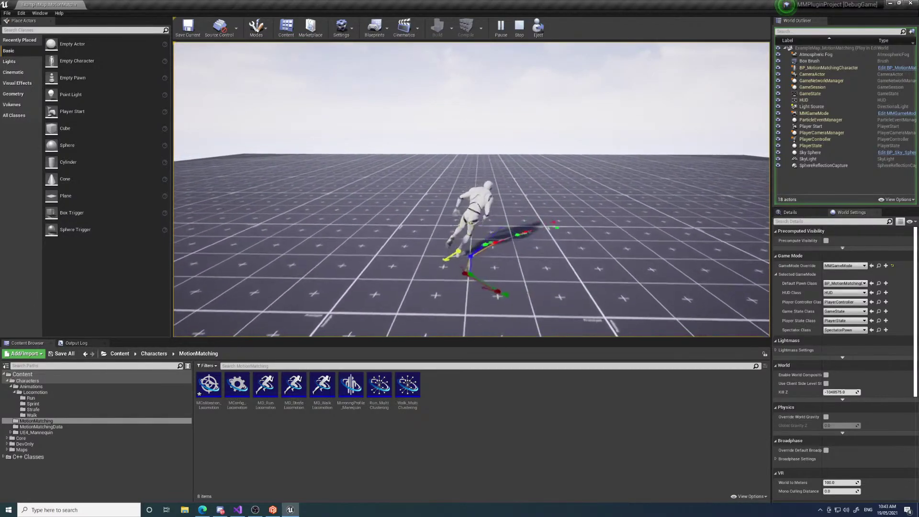
{"action": "key", "text": "Escape"}
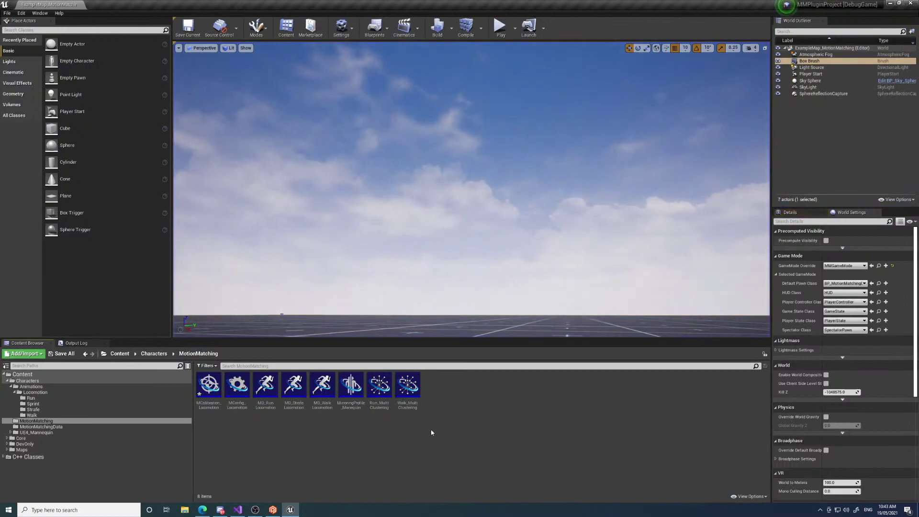
Step: Open ABP_MotionMatchingExample from the Characters folder and display all settings of the Strafe state's Motion Matching node
{"action": "left_click", "coordinate": [32, 404]}
{"action": "left_click", "coordinate": [36, 393]}
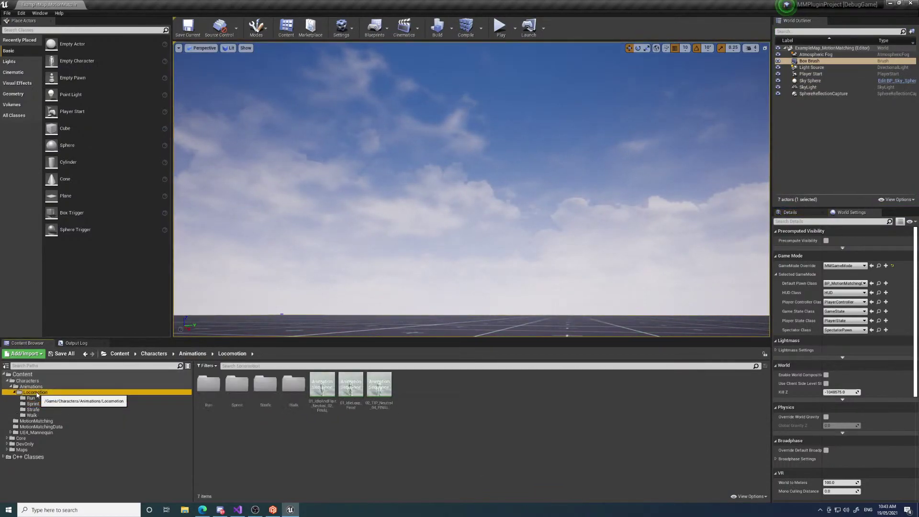
{"action": "left_click", "coordinate": [31, 386]}
{"action": "left_click", "coordinate": [27, 380]}
{"action": "double_click", "coordinate": [352, 388]}
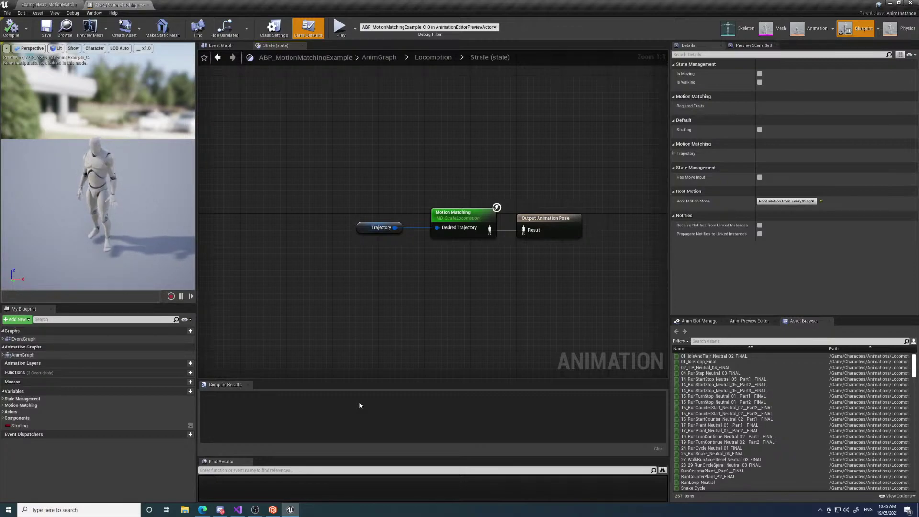
{"action": "left_click", "coordinate": [440, 220]}
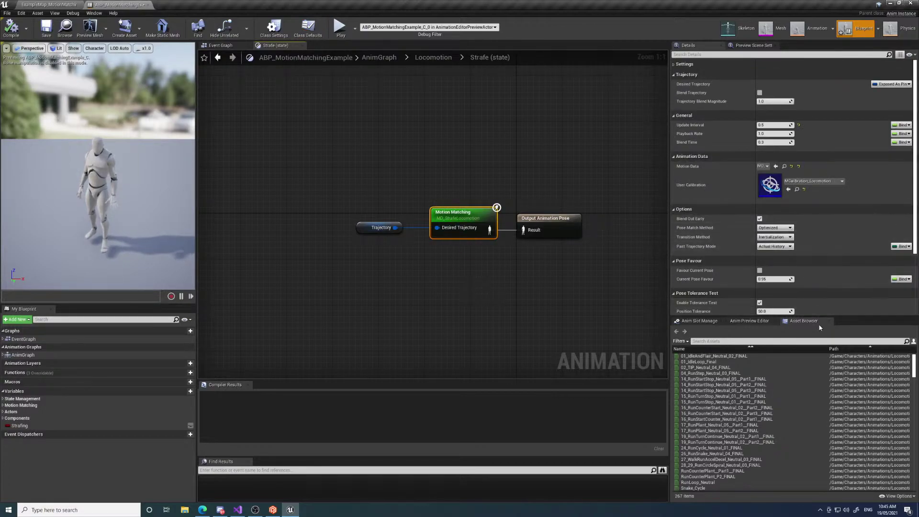
{"action": "left_click_drag", "start_coordinate": [844, 318], "coordinate": [845, 413]}
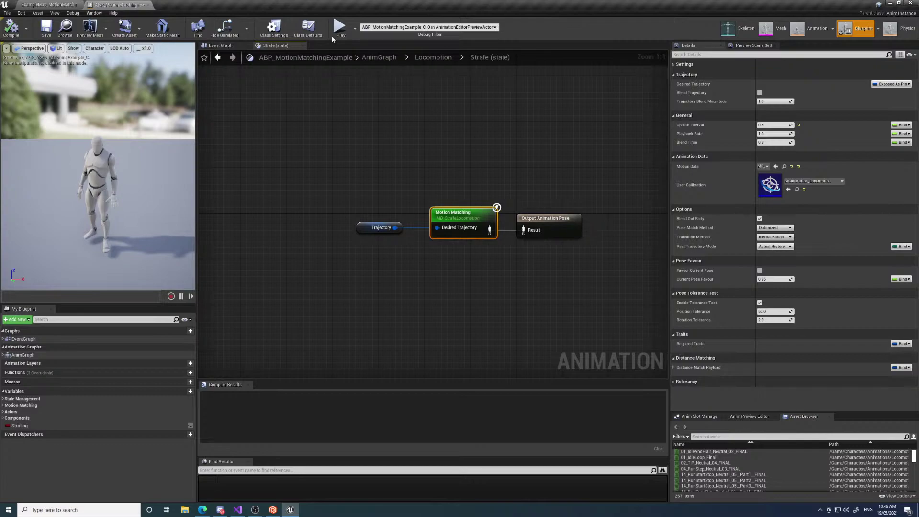
Step: Return to the example map, open MD_RunLocomotion from the MotionMatching folder to review it, and close it again
{"action": "left_click", "coordinate": [76, 7]}
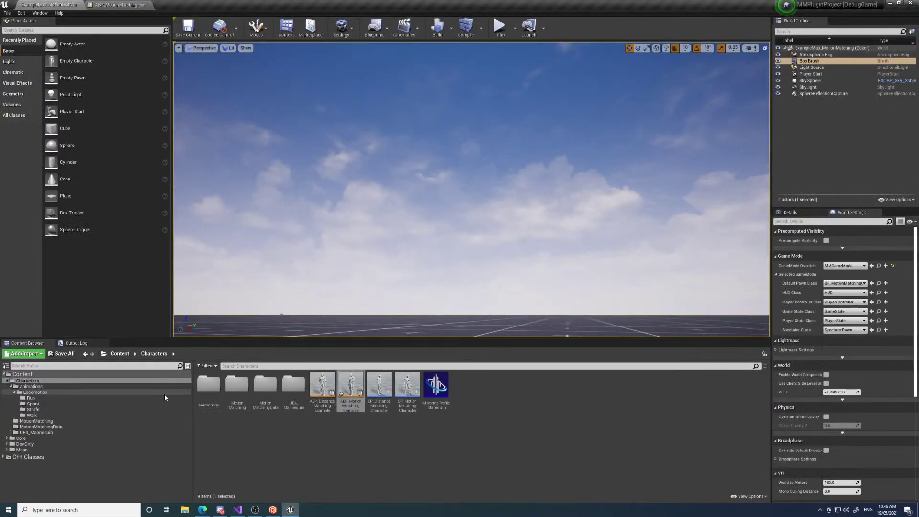
{"action": "left_click", "coordinate": [231, 389]}
{"action": "double_click", "coordinate": [231, 389]}
{"action": "double_click", "coordinate": [263, 386]}
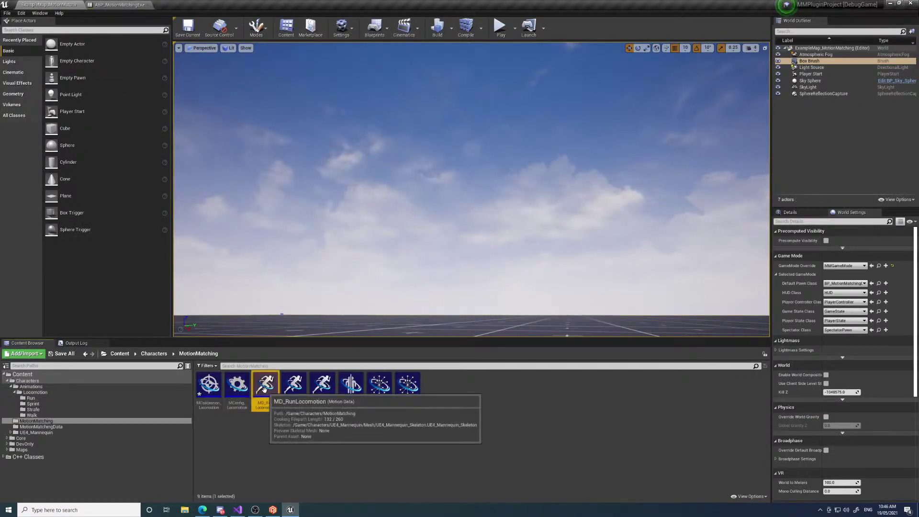
{"action": "left_click", "coordinate": [80, 5]}
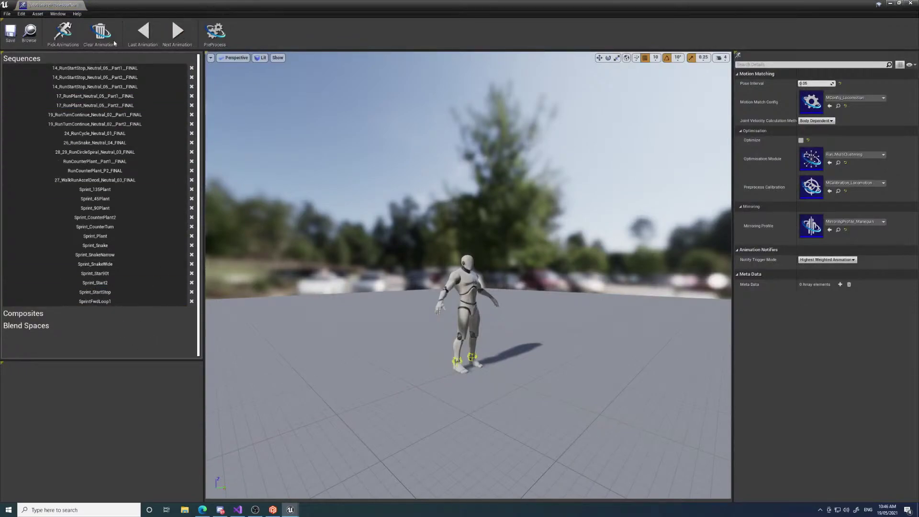
{"action": "left_click", "coordinate": [80, 5]}
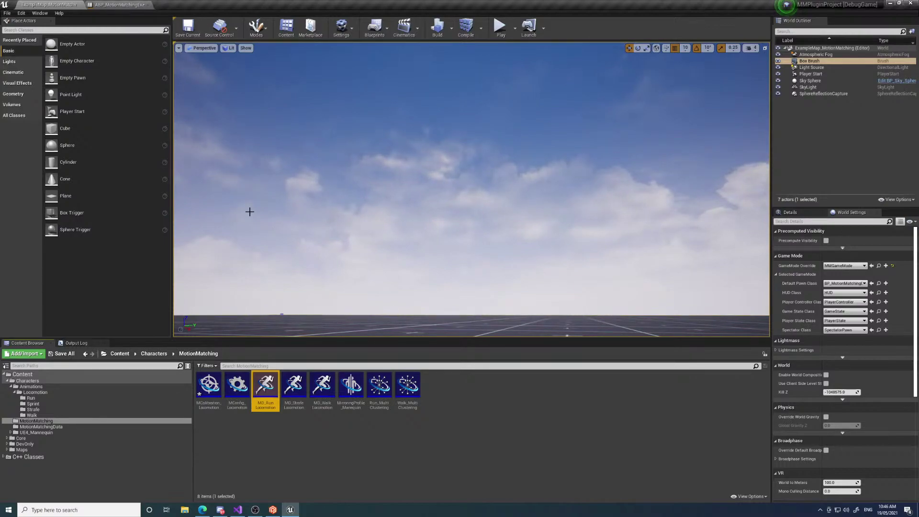
{"action": "left_click", "coordinate": [335, 443]}
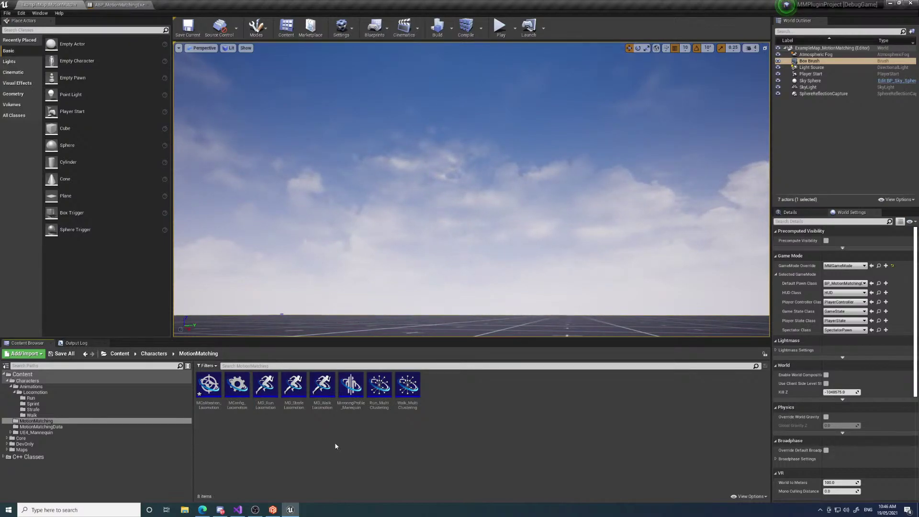
Step: Open the MConfig_Locomotion asset and resize its window to examine the trajectory times and pose bones
{"action": "double_click", "coordinate": [231, 388]}
{"action": "left_click_drag", "start_coordinate": [464, 5], "coordinate": [464, 84]}
{"action": "left_click_drag", "start_coordinate": [676, 242], "coordinate": [560, 242]}
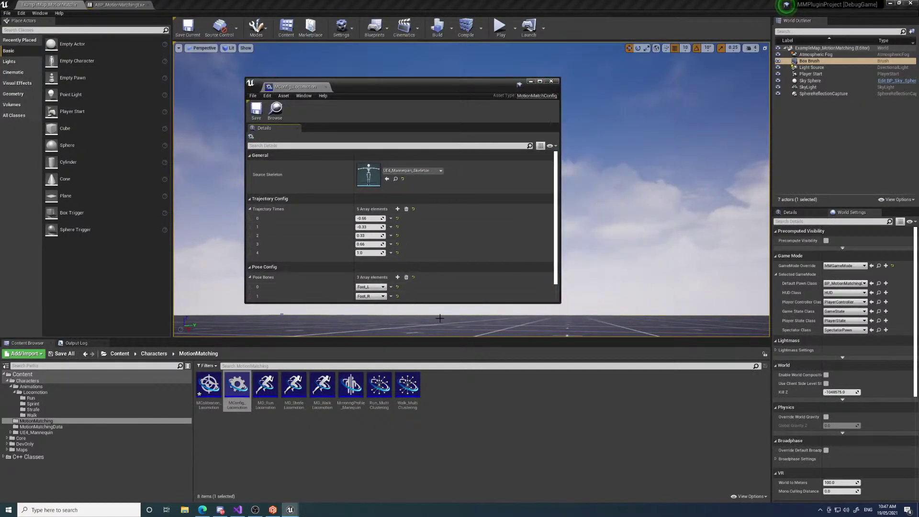
{"action": "left_click_drag", "start_coordinate": [435, 303], "coordinate": [434, 351]}
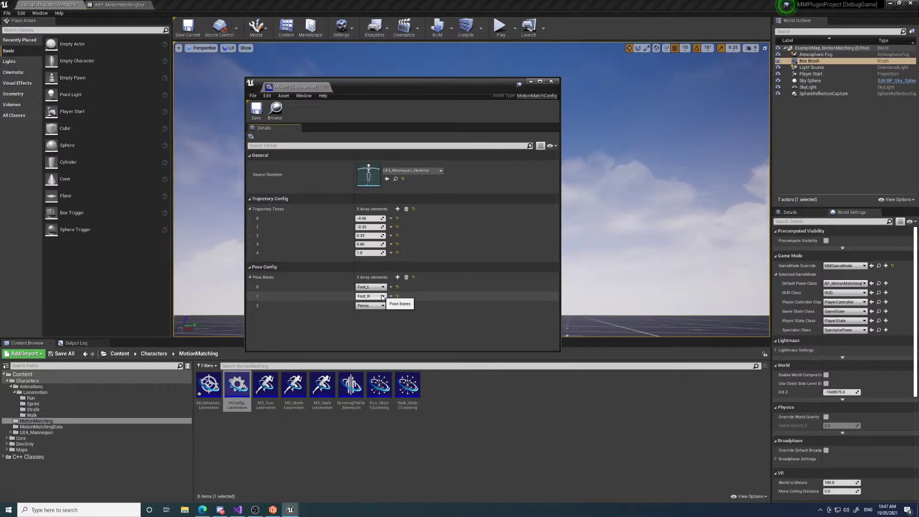
Step: Add two pose bones, Hand_L and Hand_R, to MConfig_Locomotion and close the config
{"action": "left_click", "coordinate": [398, 278]}
{"action": "left_click", "coordinate": [397, 277]}
{"action": "left_click", "coordinate": [383, 315]}
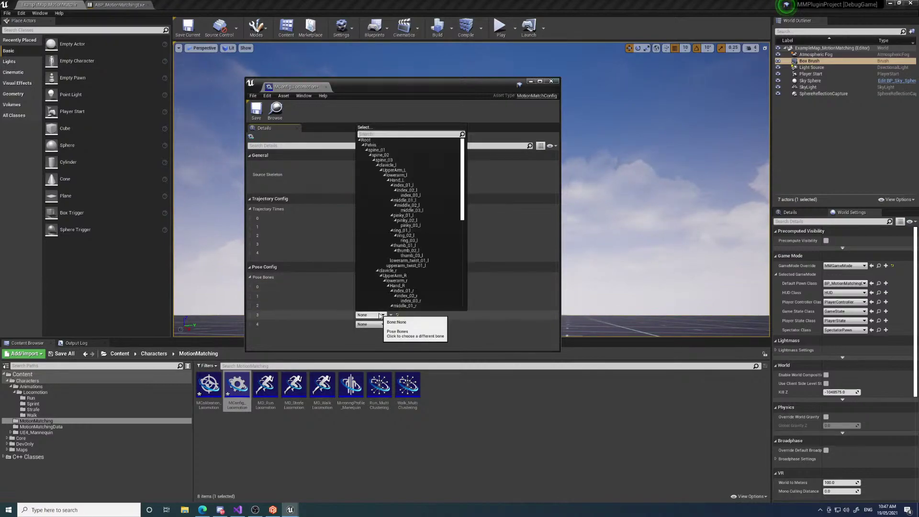
{"action": "type", "text": "hand"}
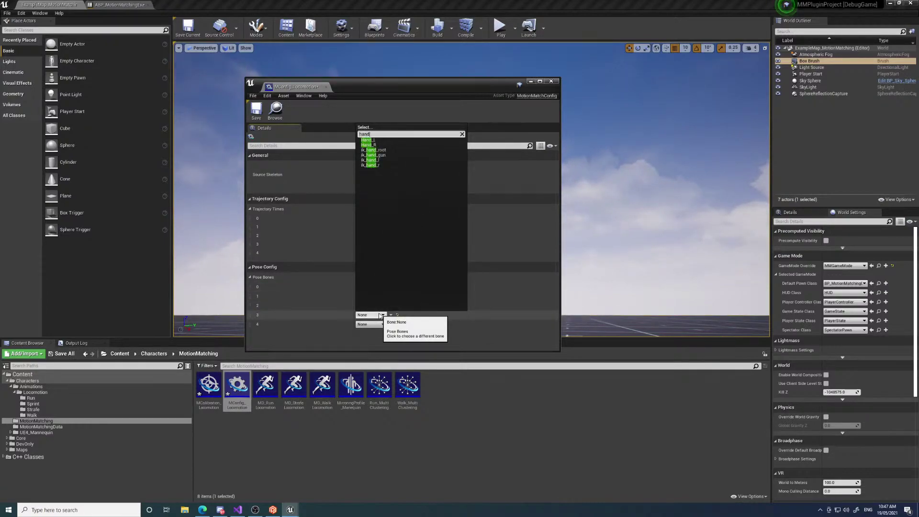
{"action": "left_click", "coordinate": [369, 140]}
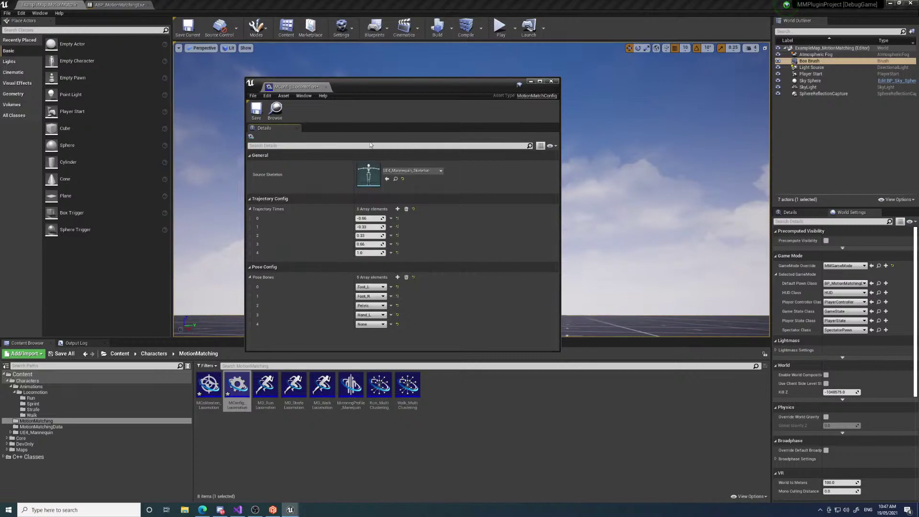
{"action": "left_click", "coordinate": [371, 324]}
{"action": "type", "text": "hand"}
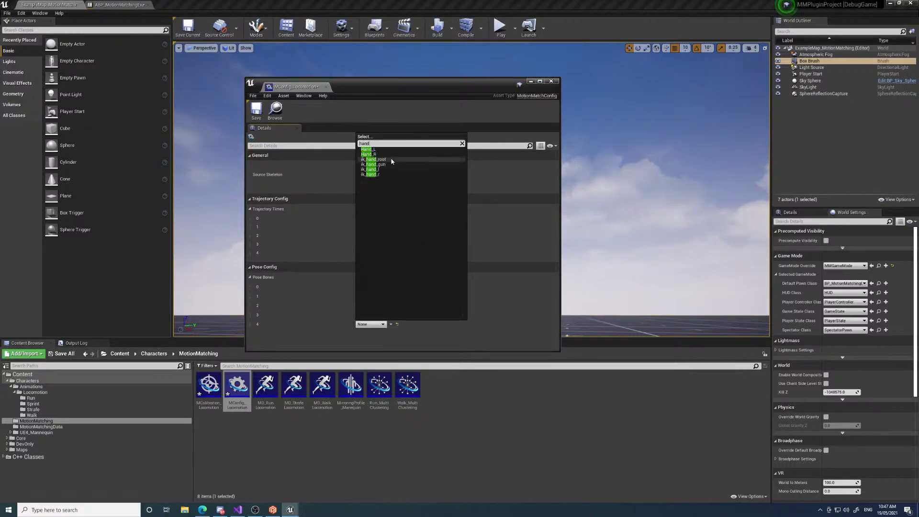
{"action": "left_click", "coordinate": [369, 154]}
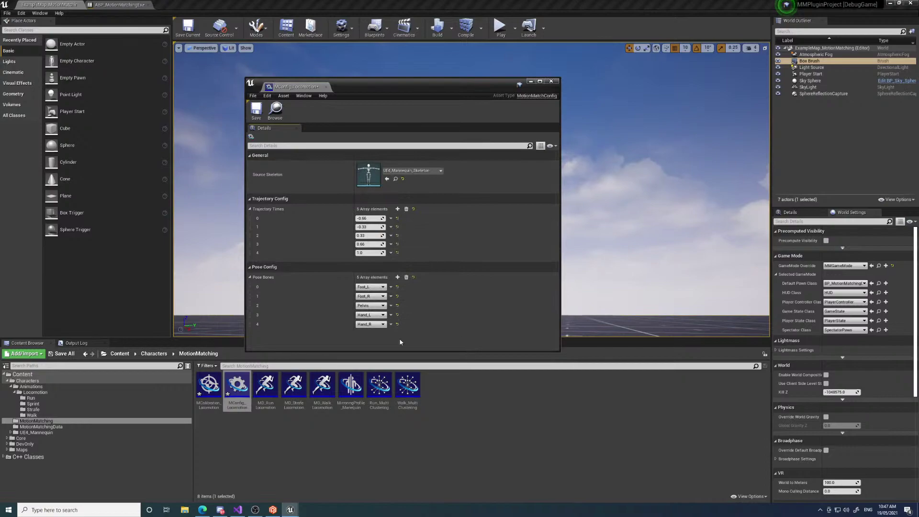
{"action": "left_click", "coordinate": [551, 82]}
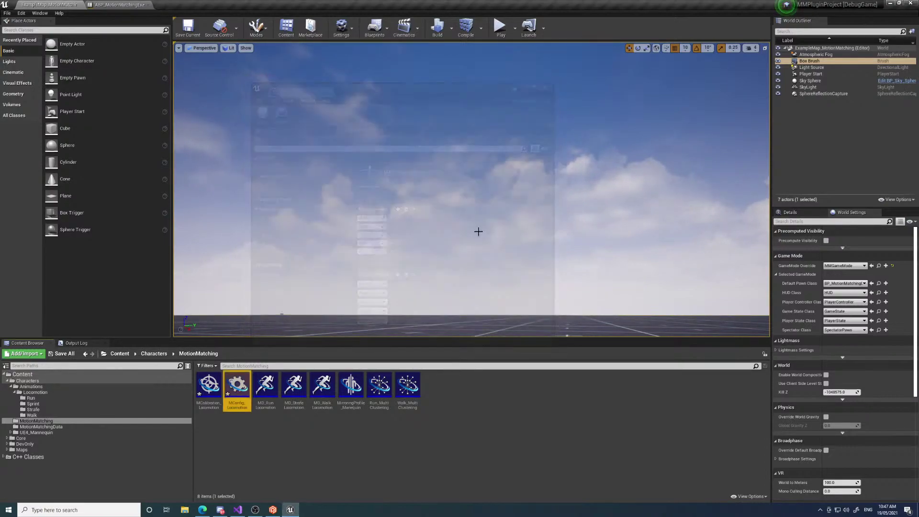
Step: Browse the content folders for the ABP_MotionMatchingExample animation blueprint in Characters and reopen it
{"action": "left_click", "coordinate": [41, 393]}
{"action": "left_click", "coordinate": [31, 386]}
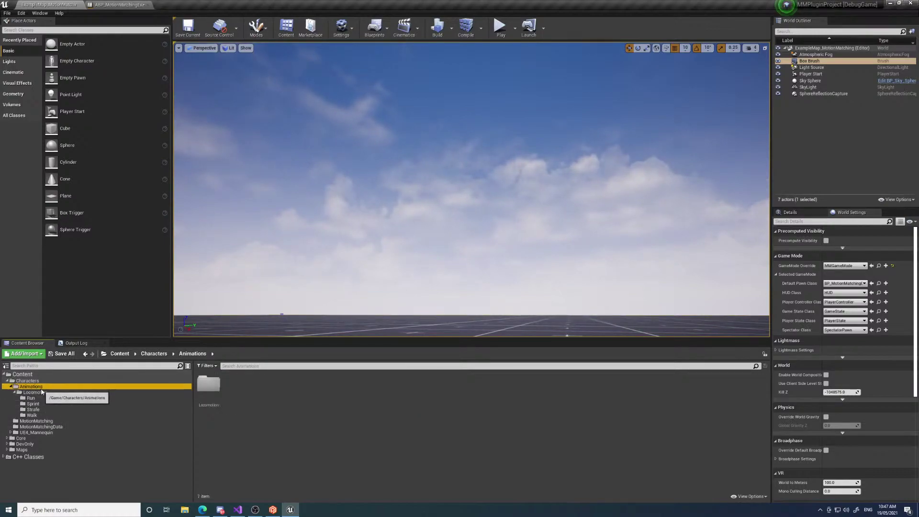
{"action": "double_click", "coordinate": [207, 395]}
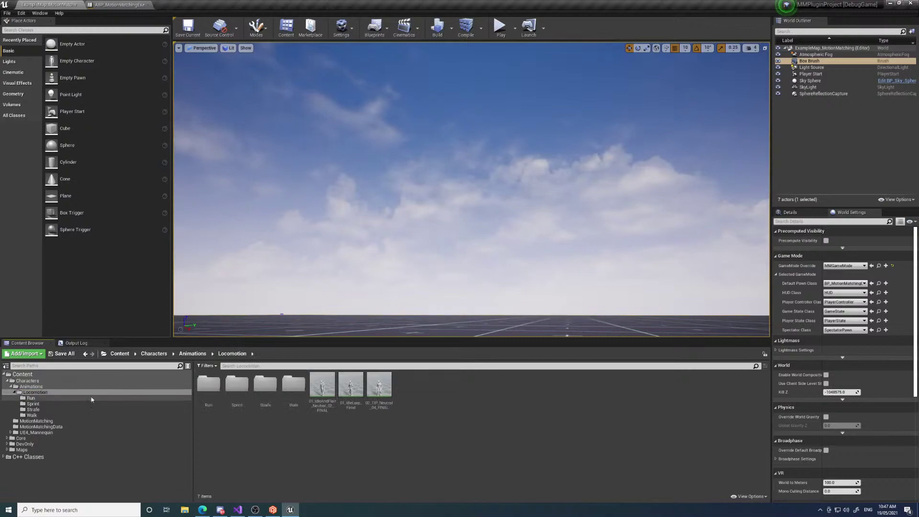
{"action": "left_click", "coordinate": [30, 398]}
{"action": "left_click", "coordinate": [33, 410]}
{"action": "left_click", "coordinate": [36, 421]}
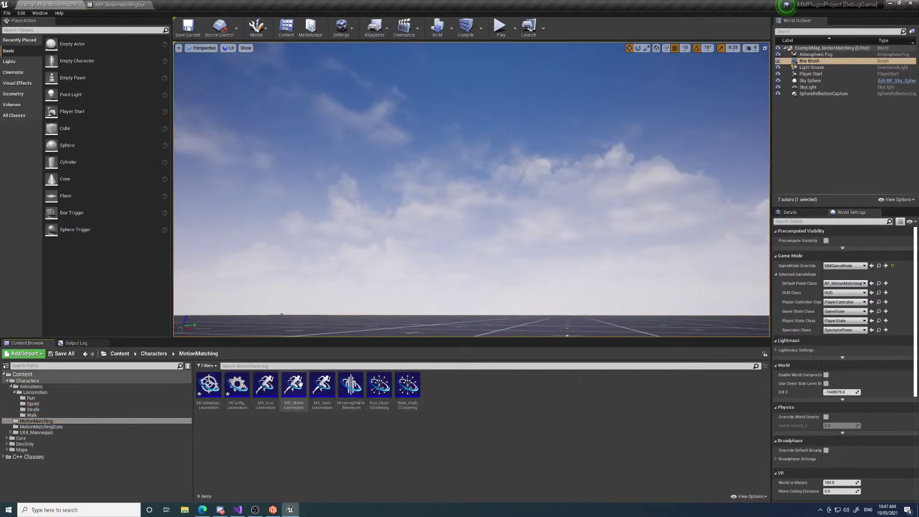
{"action": "left_click", "coordinate": [48, 381]}
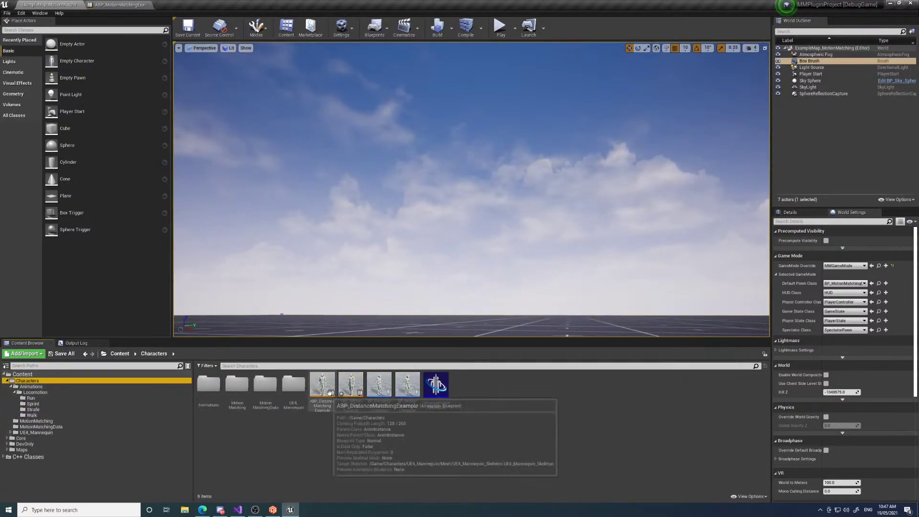
{"action": "double_click", "coordinate": [357, 387]}
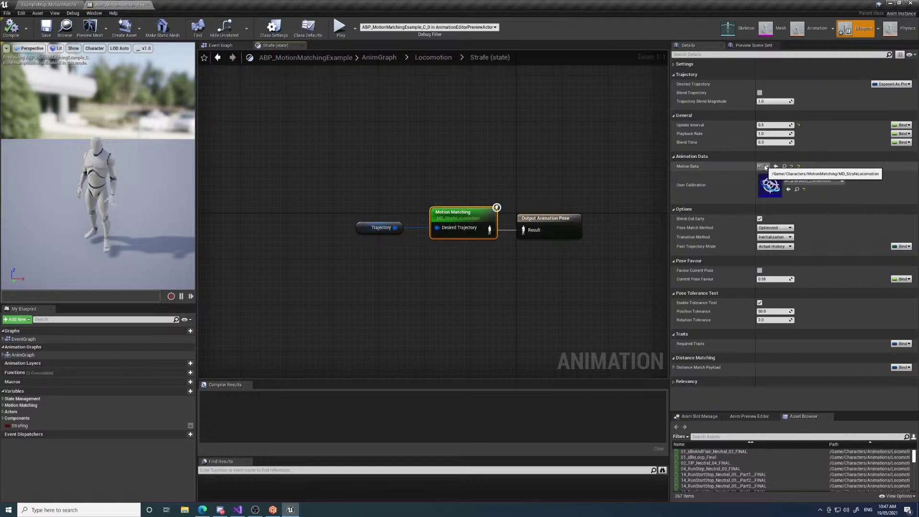
Step: Go up from the Strafe state to the AnimGraph and inspect the Motion Snapshot node's bones to record
{"action": "left_click", "coordinate": [433, 58]}
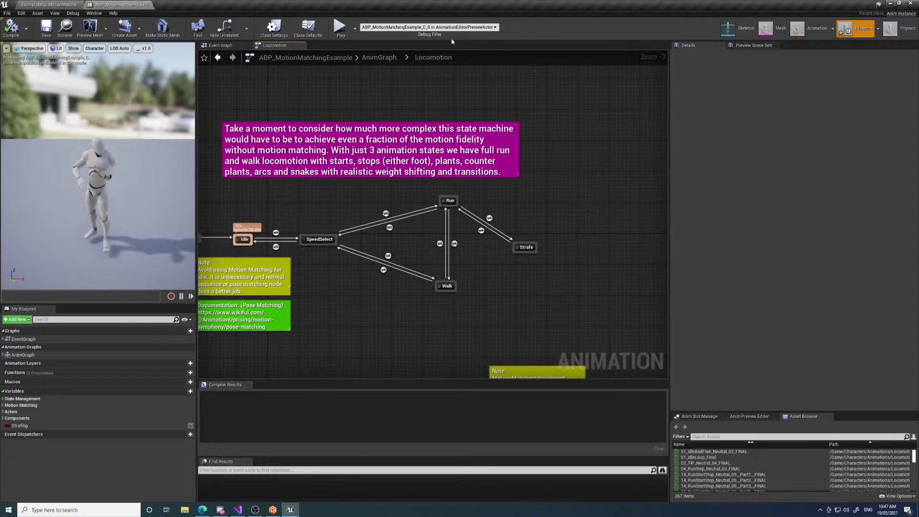
{"action": "left_click", "coordinate": [379, 57]}
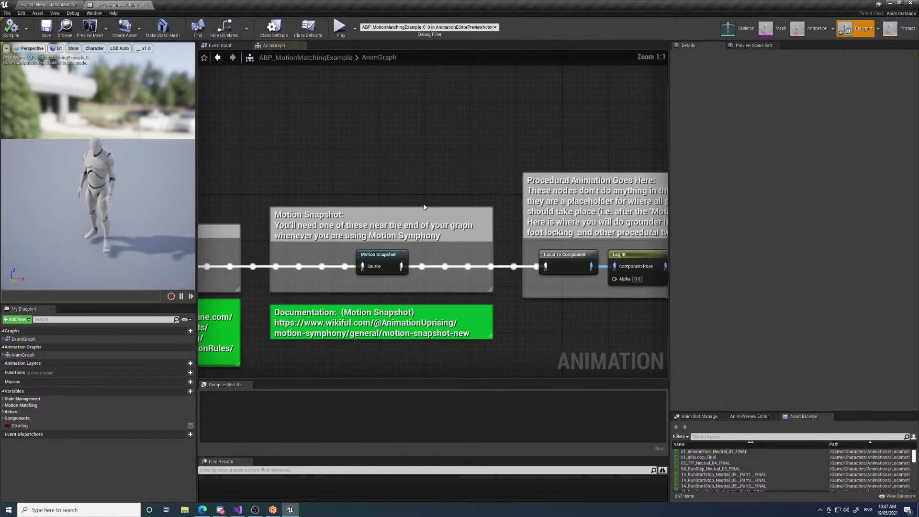
{"action": "left_click", "coordinate": [381, 255]}
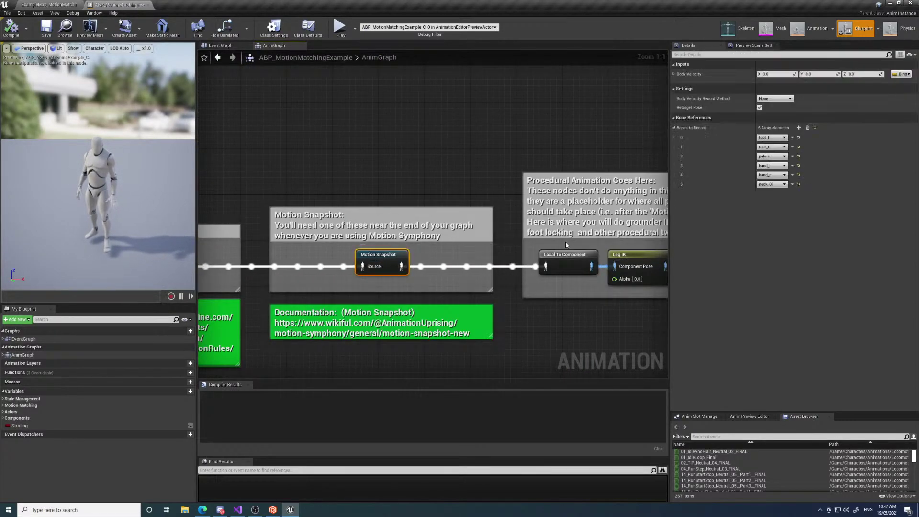
Step: Review the Motion Snapshot node and its comment box, glance at the Event Graph and return to the AnimGraph
{"action": "left_click", "coordinate": [387, 290]}
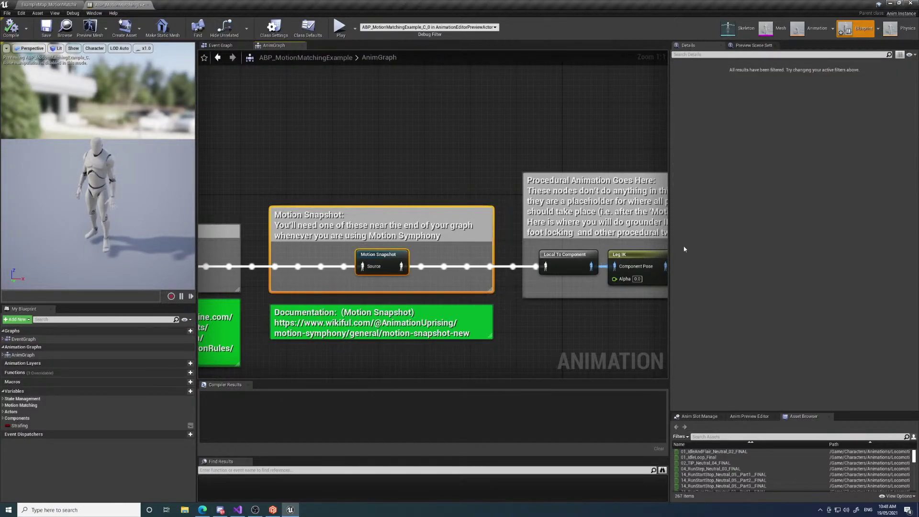
{"action": "left_click", "coordinate": [391, 253]}
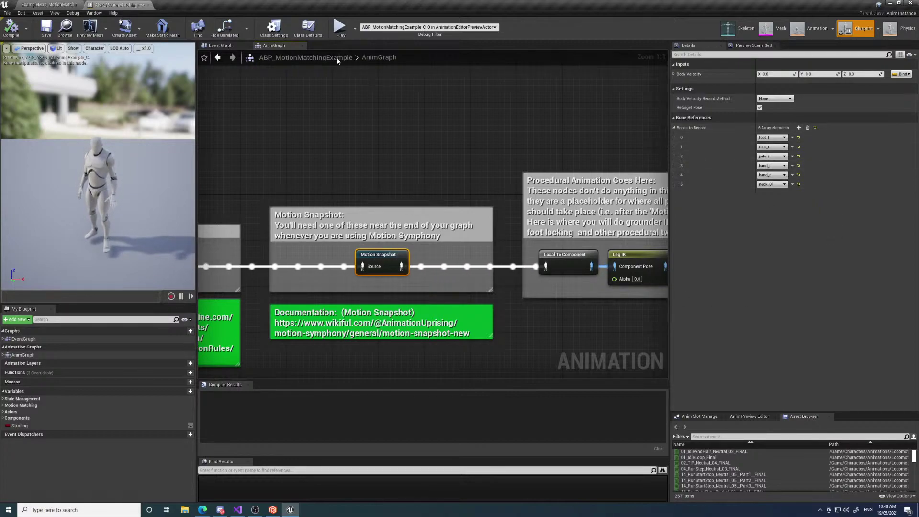
{"action": "left_click", "coordinate": [224, 46]}
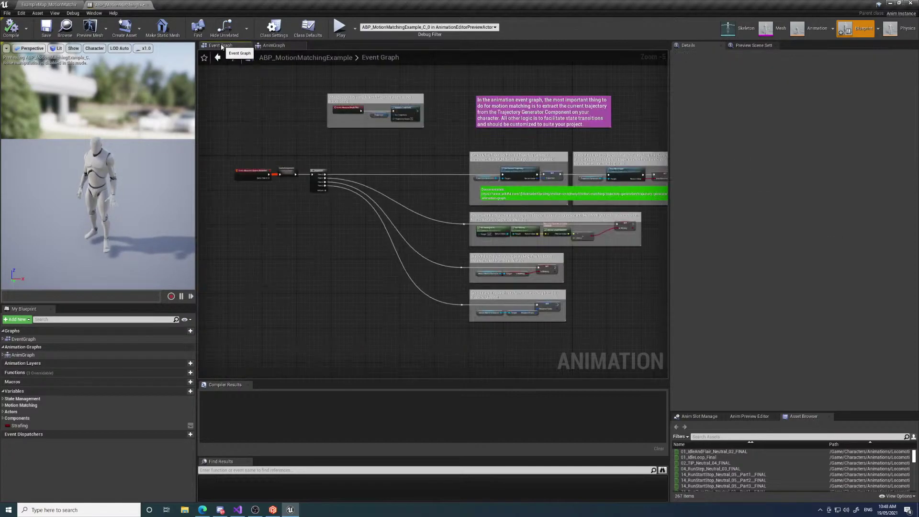
{"action": "left_click", "coordinate": [275, 45]}
{"action": "right_click_drag", "start_coordinate": [388, 146], "coordinate": [395, 150]}
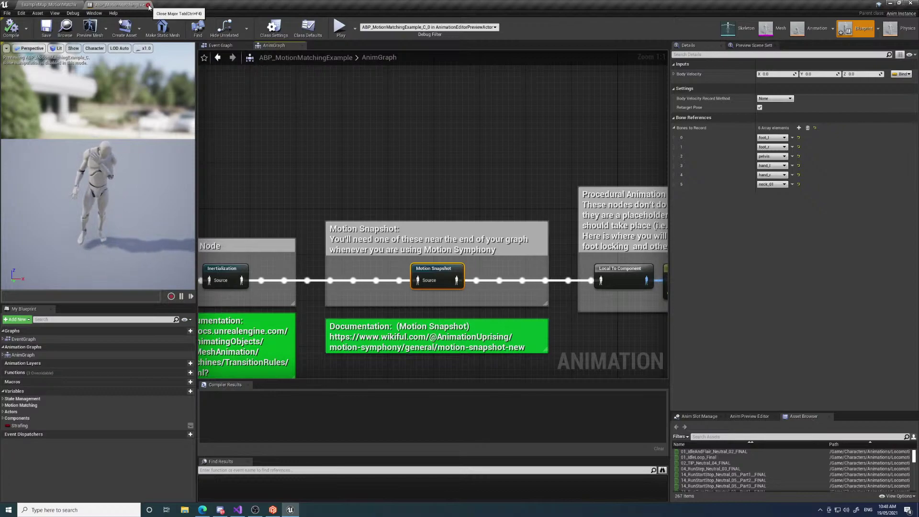
Step: Close the animation blueprint, play the level to test the character's movement, and stop the session
{"action": "left_click", "coordinate": [79, 4]}
{"action": "mouse_move", "coordinate": [472, 159]}
{"action": "right_mouse_down"}
{"action": "mouse_move", "coordinate": [472, 210]}
{"action": "mouse_move", "coordinate": [486, 196]}
{"action": "mouse_move", "coordinate": [472, 160]}
{"action": "right_mouse_up"}
{"action": "key", "text": "s"}
{"action": "left_click", "coordinate": [500, 26]}
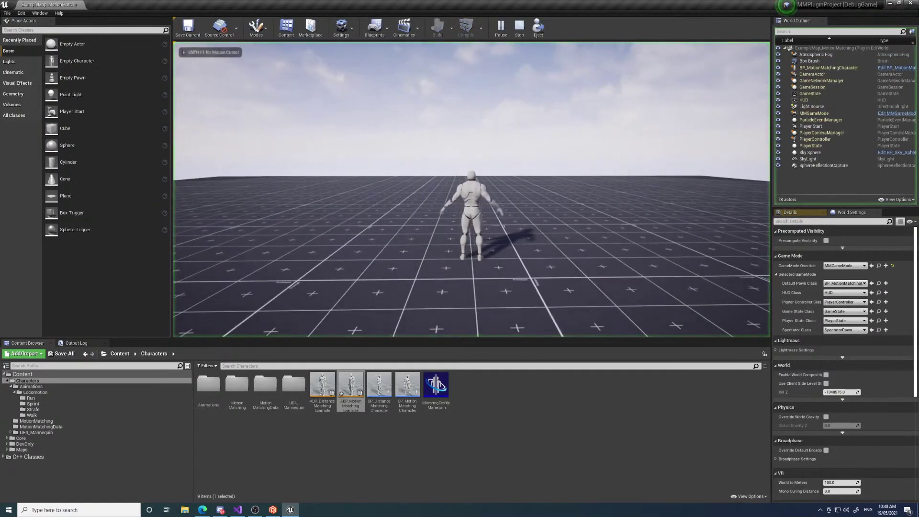
{"action": "key", "text": "Escape"}
Step: Reopen ABP_MotionMatchingExample from the Characters folder and look over its Event Graph and AnimGraph
{"action": "double_click", "coordinate": [351, 387]}
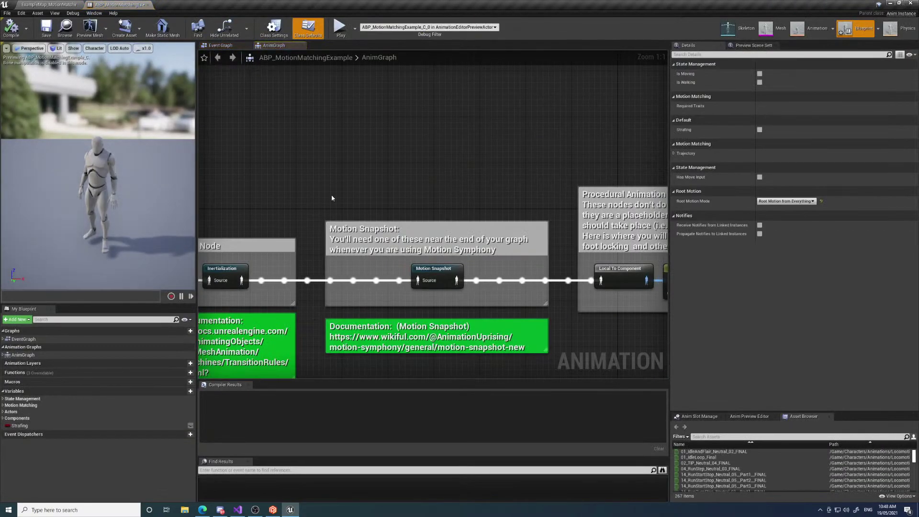
{"action": "left_click", "coordinate": [239, 47]}
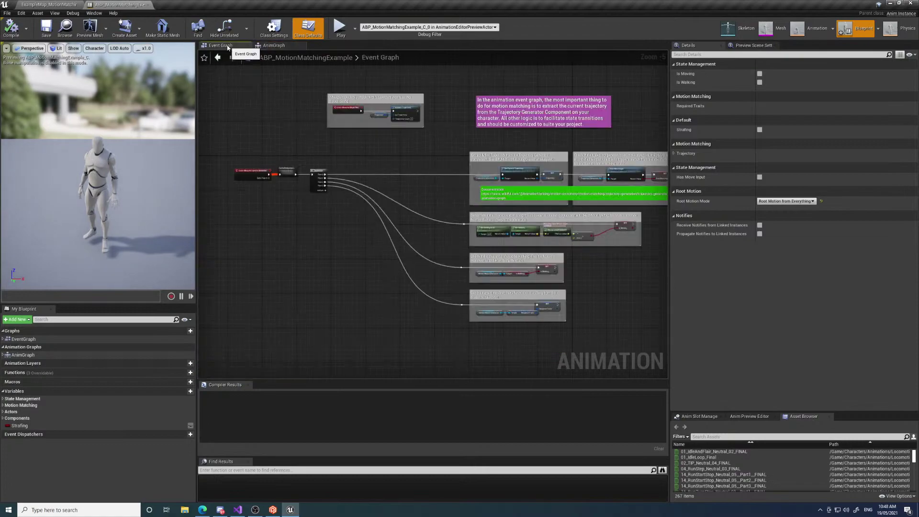
{"action": "left_click", "coordinate": [275, 46]}
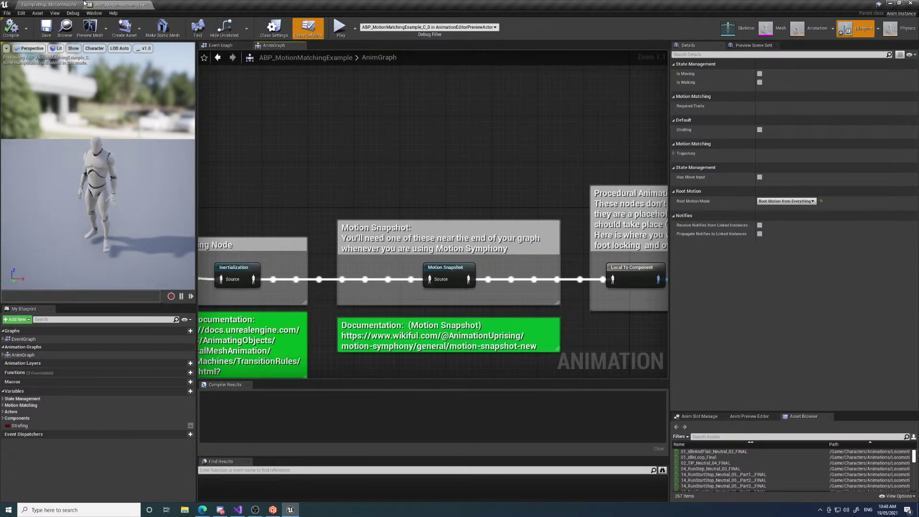
Step: Return to the ExampleMap level, run another play test of the character, and stop it
{"action": "left_click", "coordinate": [66, 4]}
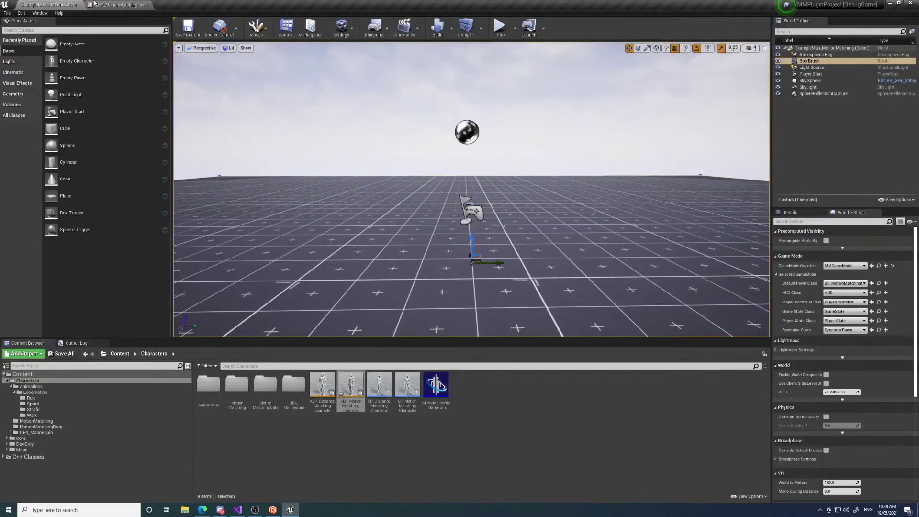
{"action": "left_click", "coordinate": [397, 423]}
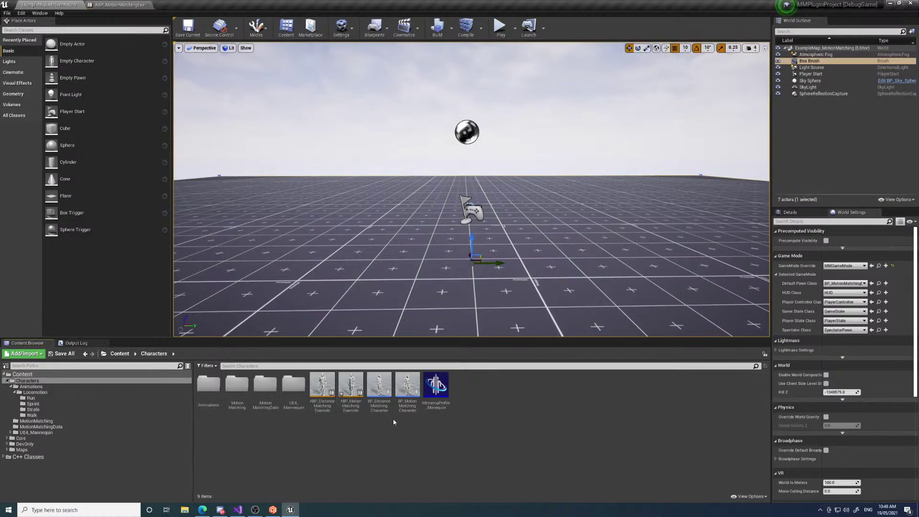
{"action": "left_click", "coordinate": [501, 27]}
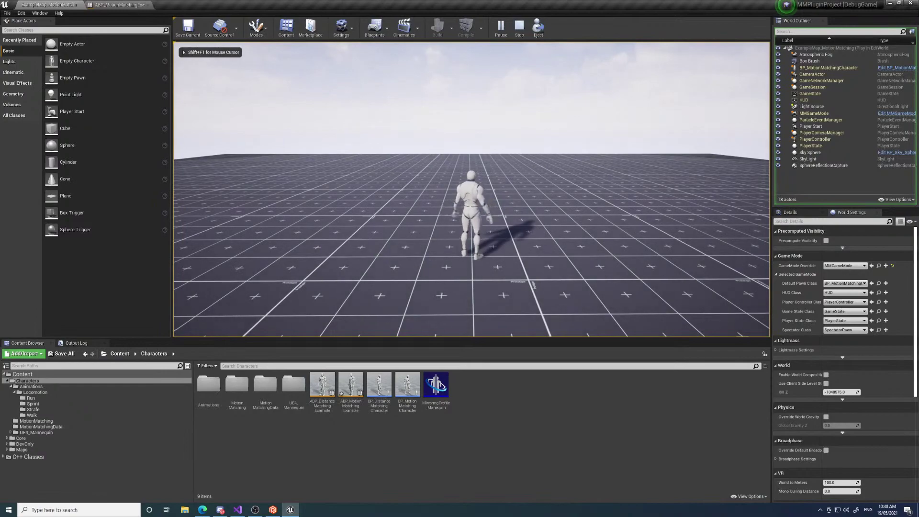
{"action": "key", "text": "Escape"}
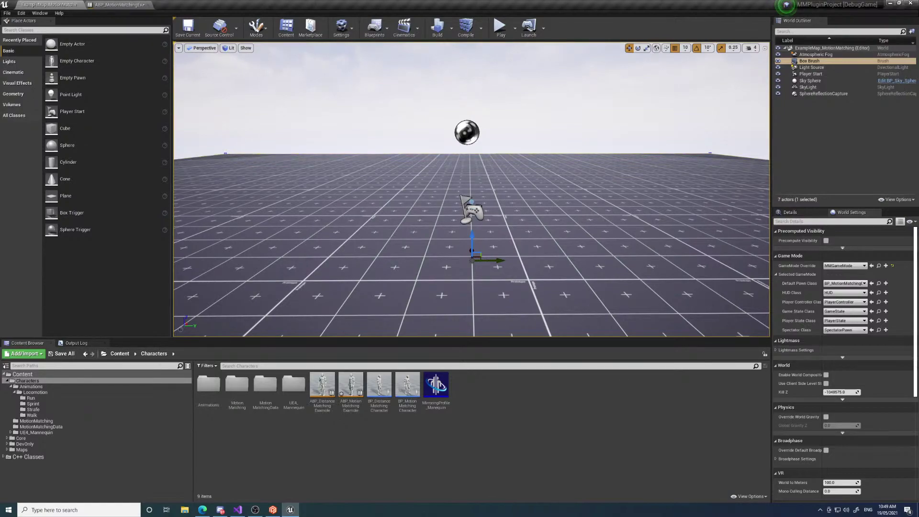
Step: Open the Run state inside ABP_MotionMatchingExample's Locomotion state machine and inspect the Motion Matching node's settings
{"action": "double_click", "coordinate": [350, 384]}
{"action": "scroll", "coordinate": [454, 191], "scroll_direction": "down", "scroll_amount": 2}
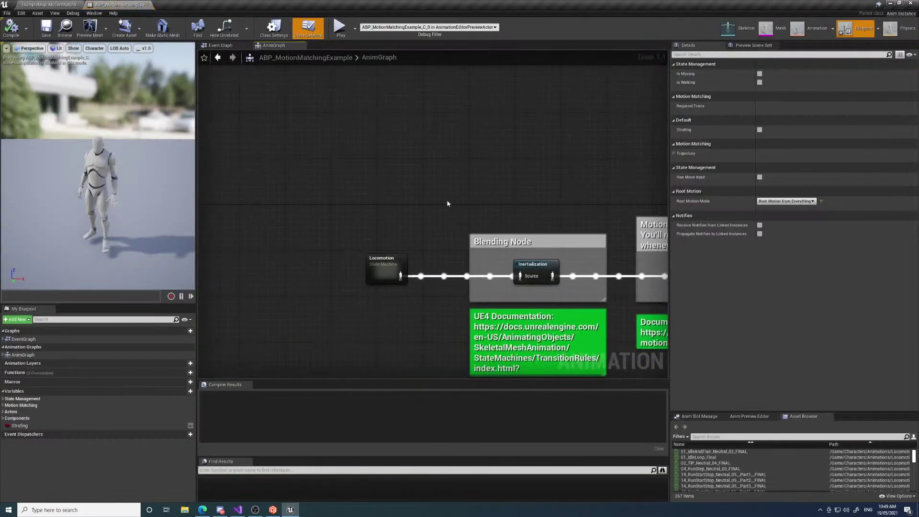
{"action": "double_click", "coordinate": [375, 273]}
{"action": "double_click", "coordinate": [450, 200]}
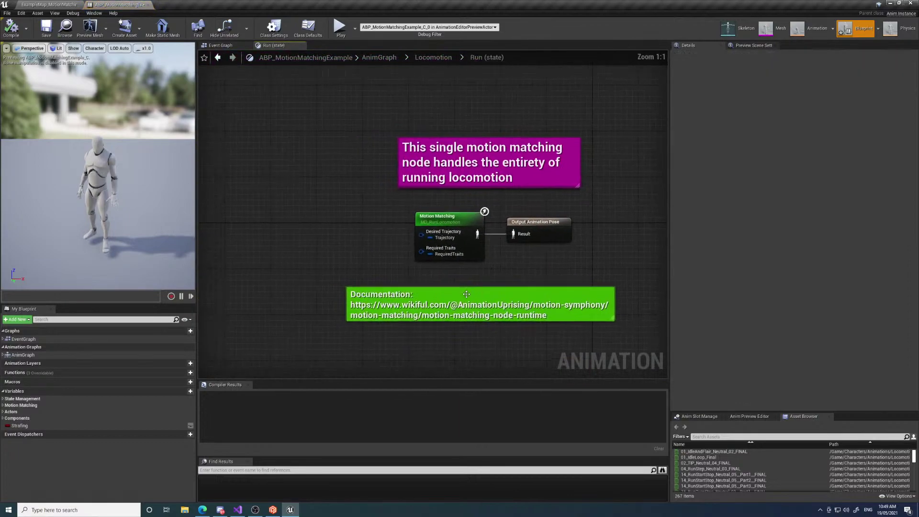
{"action": "left_click", "coordinate": [453, 228]}
{"action": "right_click_drag", "start_coordinate": [514, 250], "coordinate": [509, 252]}
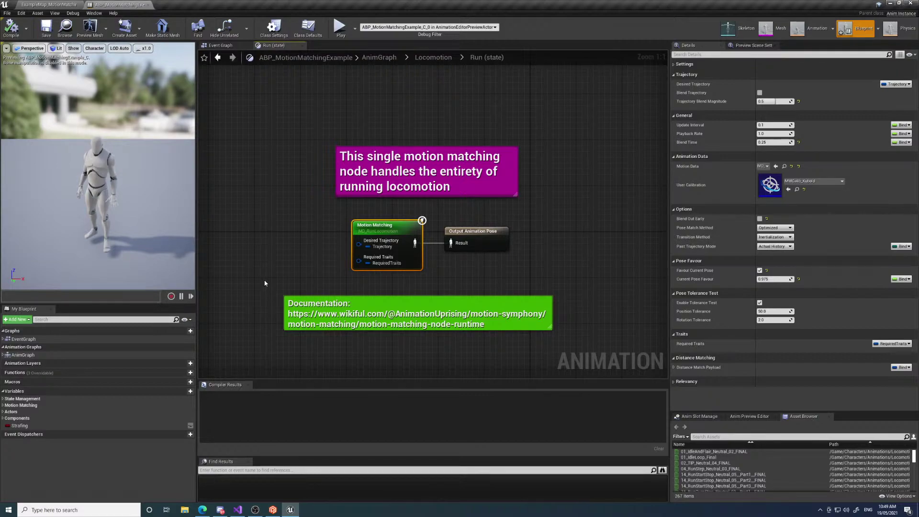
{"action": "right_click_drag", "start_coordinate": [410, 125], "coordinate": [370, 121]}
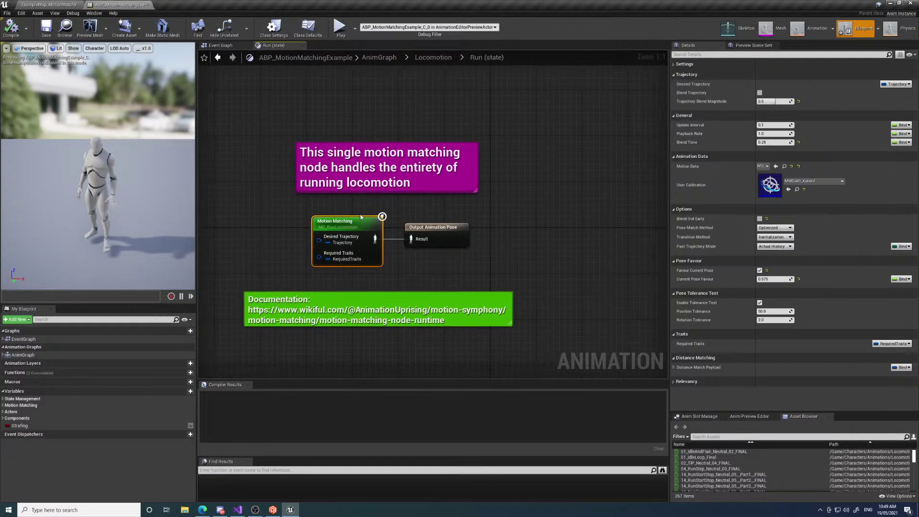
Step: Play the level again, check the Output Log for Motion Matching errors, and stop the session
{"action": "left_click", "coordinate": [46, 4]}
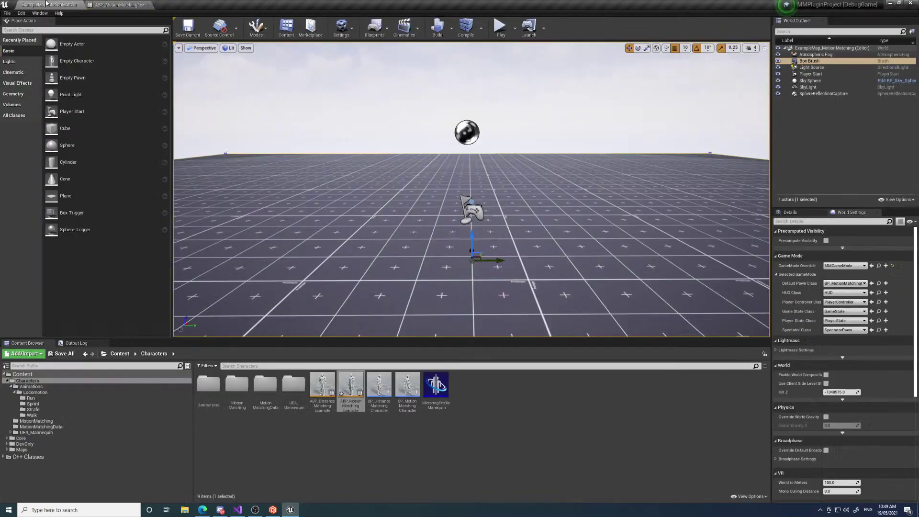
{"action": "left_click", "coordinate": [500, 28]}
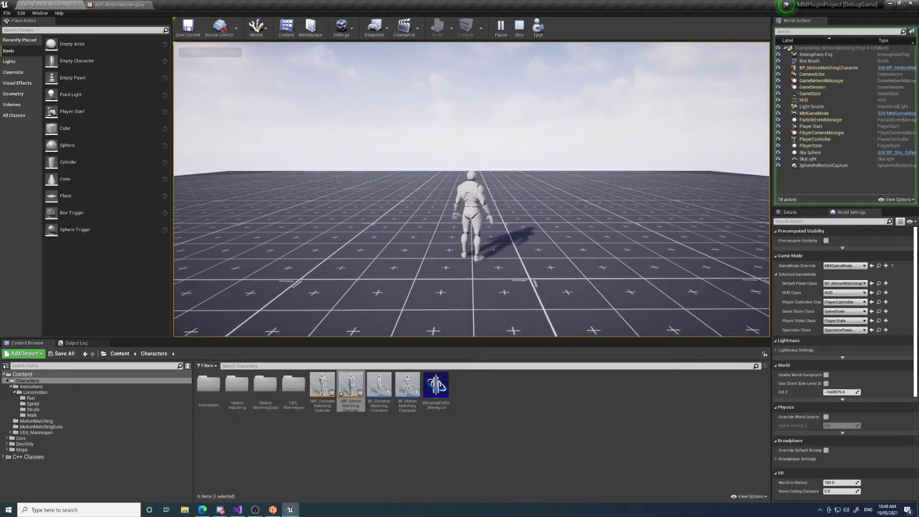
{"action": "key", "text": "alt+Tab"}
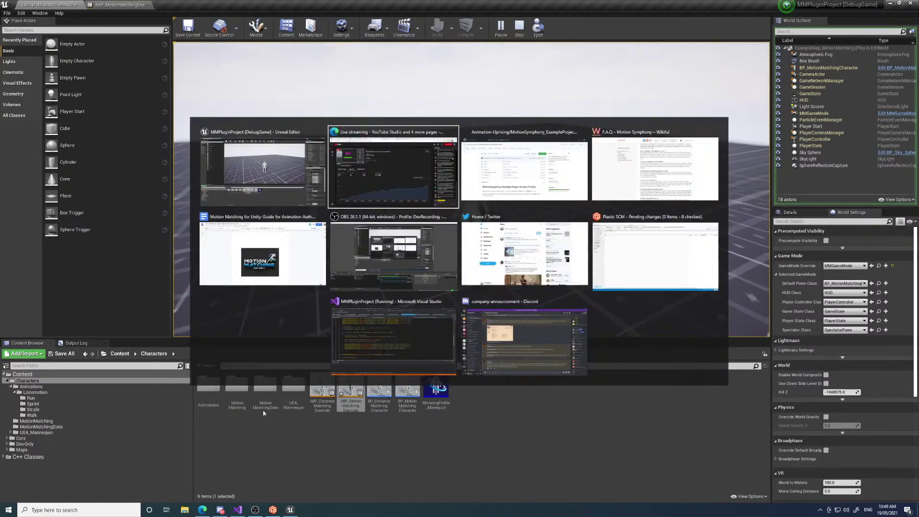
{"action": "left_click", "coordinate": [75, 344]}
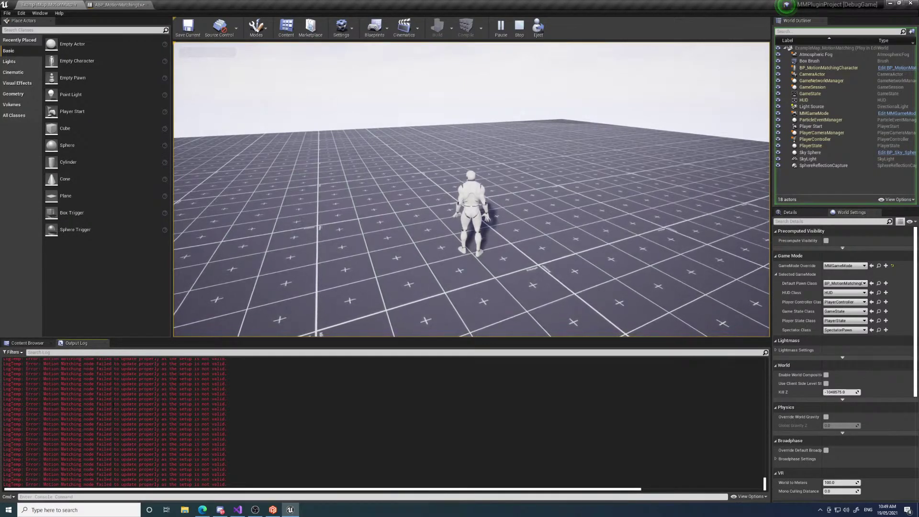
{"action": "left_click_drag", "start_coordinate": [207, 379], "coordinate": [227, 384]}
{"action": "left_click", "coordinate": [225, 384]}
{"action": "left_click", "coordinate": [27, 343]}
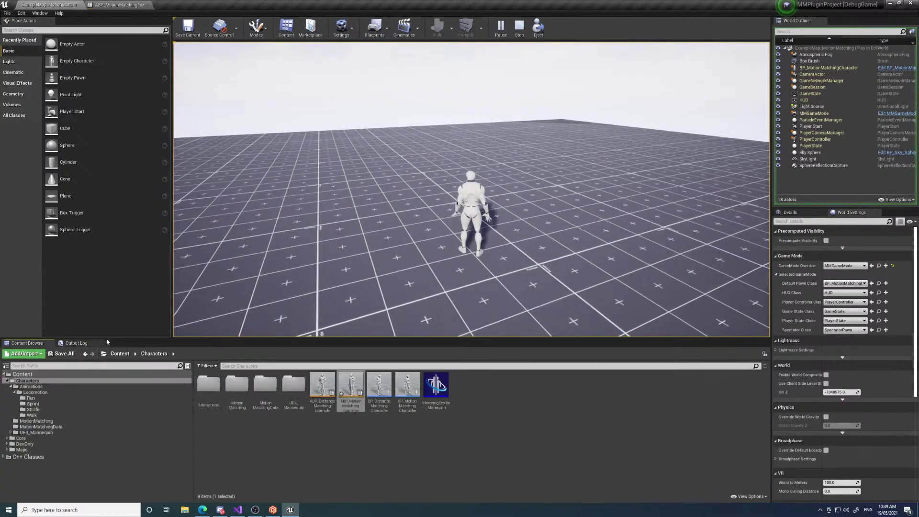
{"action": "left_click", "coordinate": [268, 268]}
{"action": "key", "text": "Escape"}
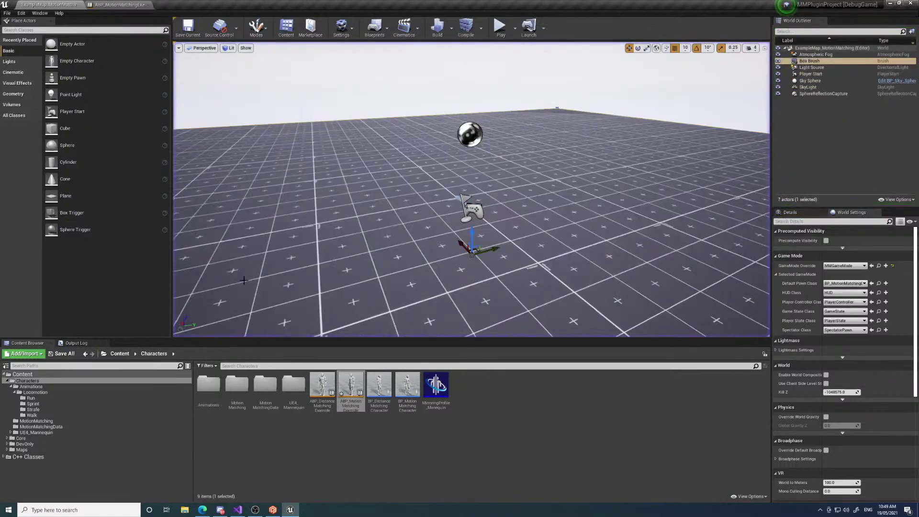
Step: Delete the Hand_L and Hand_R pose bones from MConfig_Locomotion in the MotionMatching folder and close the config
{"action": "left_click", "coordinate": [259, 437]}
{"action": "left_click", "coordinate": [351, 387]}
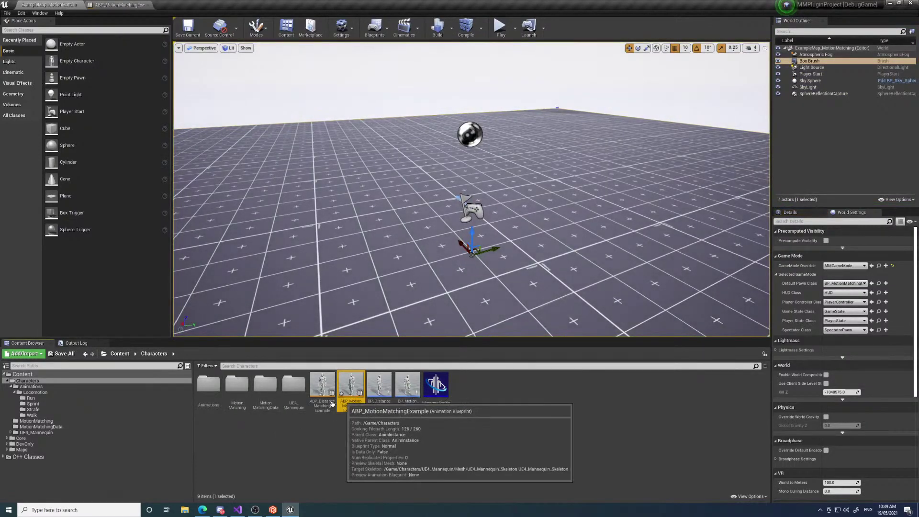
{"action": "double_click", "coordinate": [240, 400]}
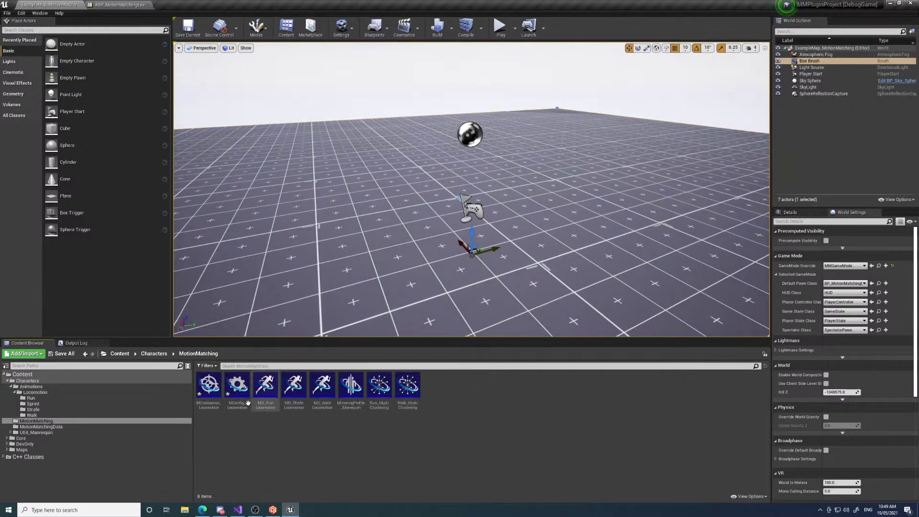
{"action": "left_click", "coordinate": [239, 385]}
{"action": "double_click", "coordinate": [238, 385]}
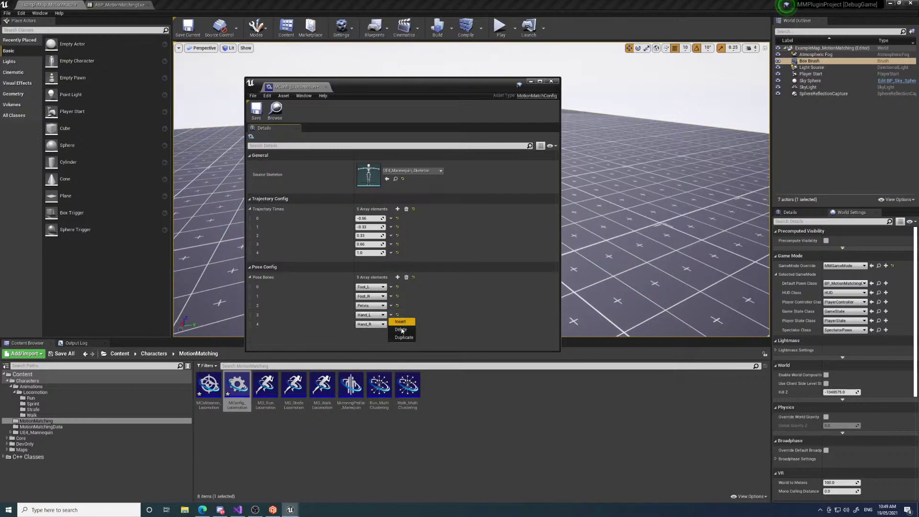
{"action": "left_click", "coordinate": [400, 330]}
{"action": "left_click", "coordinate": [390, 315]}
{"action": "left_click", "coordinate": [401, 330]}
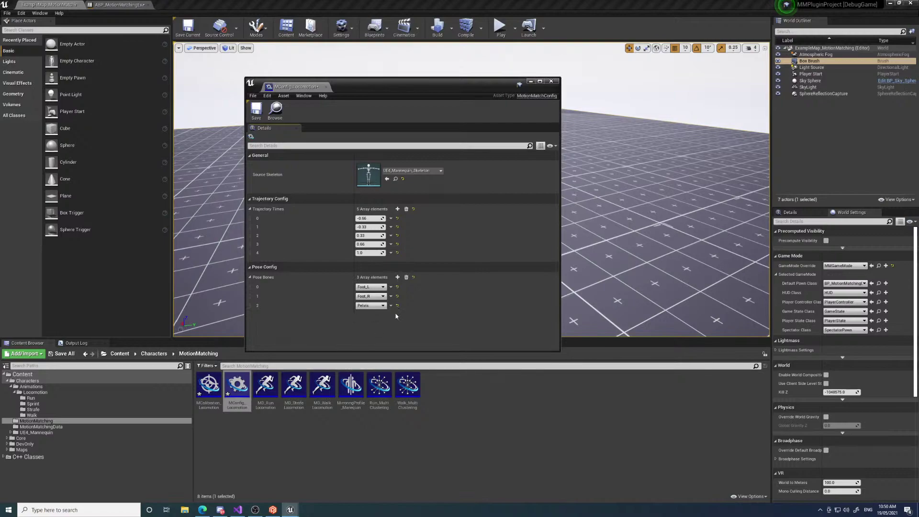
{"action": "left_click", "coordinate": [551, 81]}
Step: Open MCalibration_Locomotion, reveal the advanced calibration settings to check the pose joint weights, and close it
{"action": "double_click", "coordinate": [209, 386]}
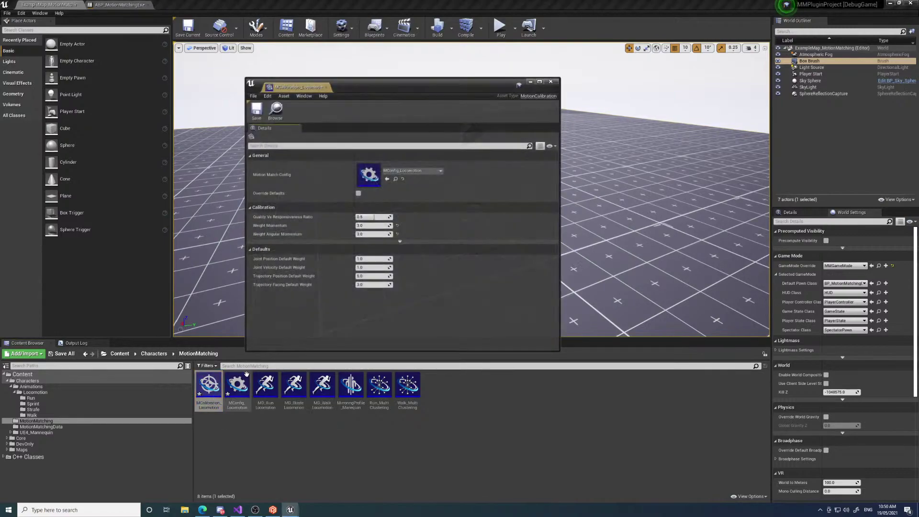
{"action": "left_click", "coordinate": [400, 241]}
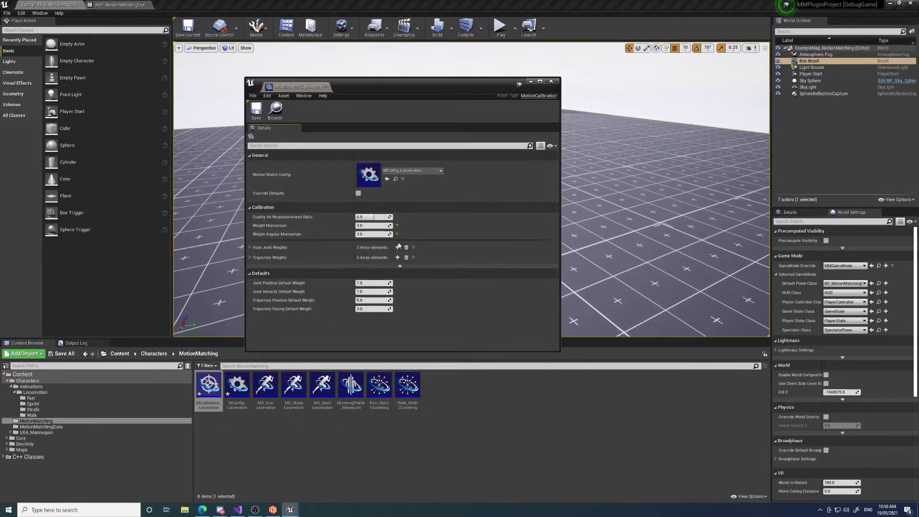
{"action": "left_click", "coordinate": [250, 247]}
{"action": "left_click", "coordinate": [250, 247]}
{"action": "left_click", "coordinate": [551, 82]}
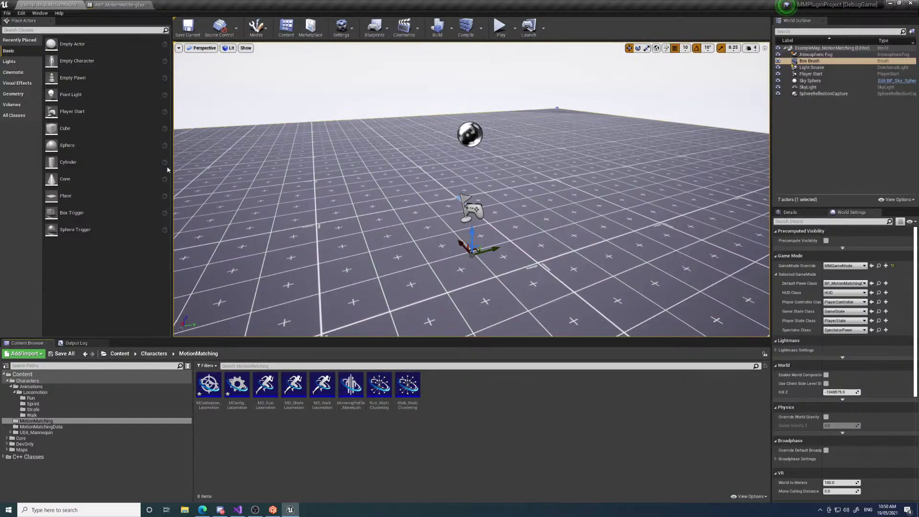
Step: Save the MConfig_Locomotion and MCalibration_Locomotion assets
{"action": "right_click", "coordinate": [238, 389]}
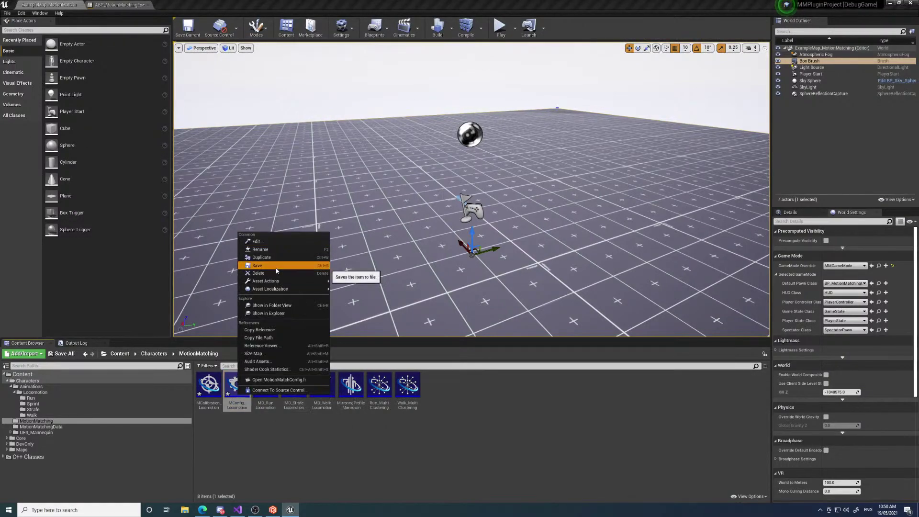
{"action": "left_click", "coordinate": [209, 385]}
{"action": "right_click", "coordinate": [215, 383]}
{"action": "left_click", "coordinate": [255, 256]}
{"action": "left_click", "coordinate": [375, 448]}
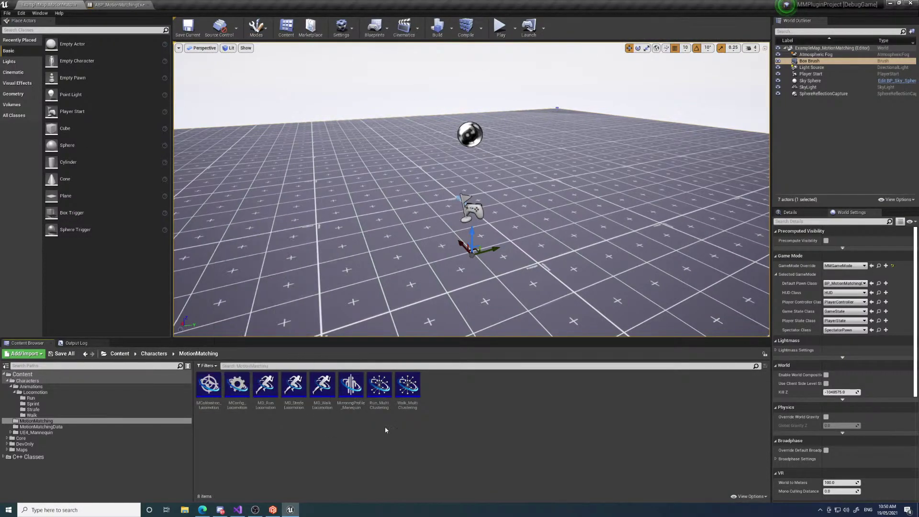
Step: Play the level and run the character in different directions to test the motion matching and its trajectory
{"action": "left_click", "coordinate": [500, 27]}
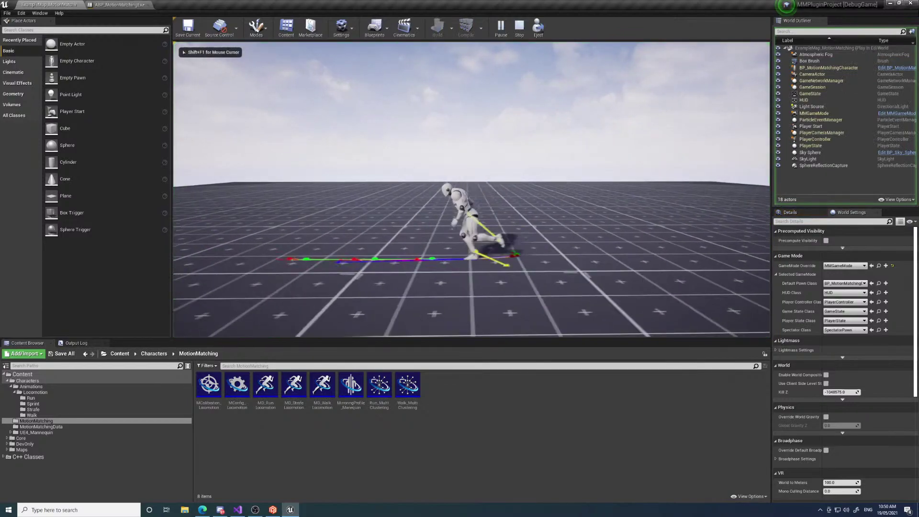
{"action": "key", "text": "w"}
{"action": "key", "text": "d"}
{"action": "key", "text": "s"}
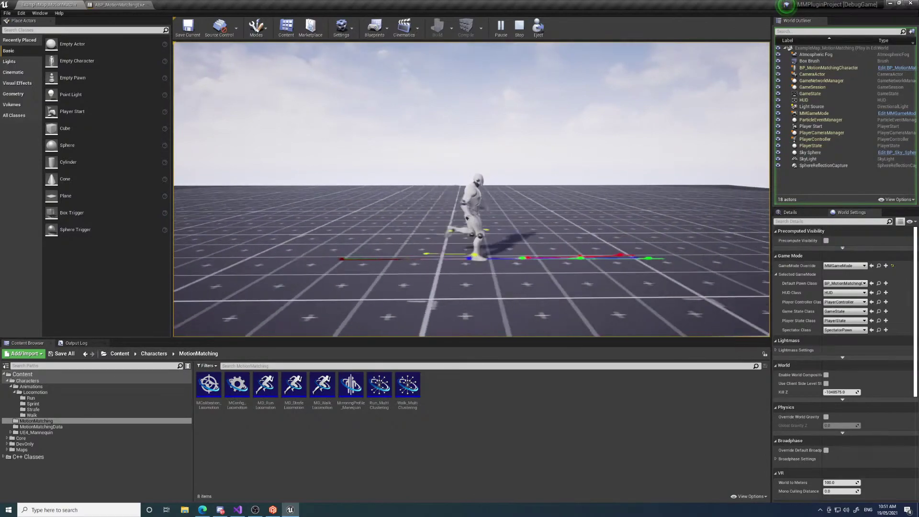
{"action": "key", "text": "a"}
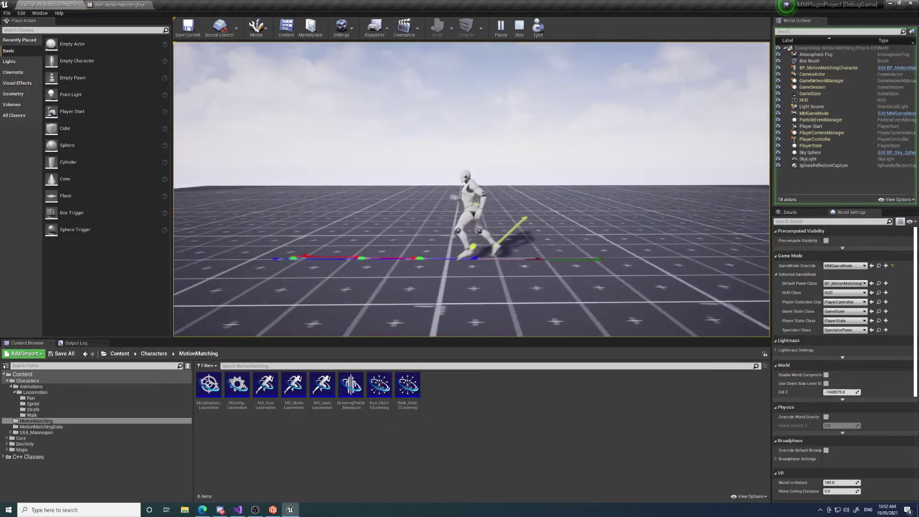
{"action": "key", "text": "s"}
{"action": "key", "text": "d"}
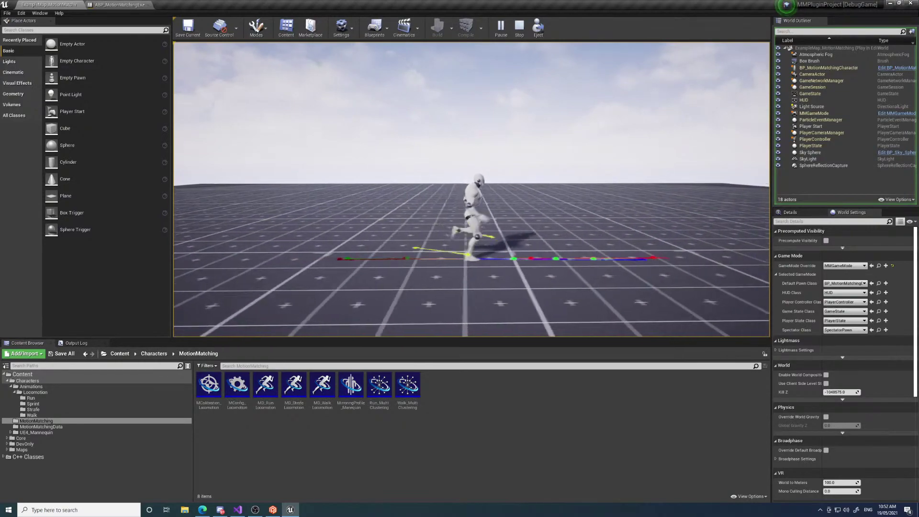
Step: Stop playing and open the MD_Run_Locomotion motion data enlarged to check its sequences, leaving it minimized
{"action": "key", "text": "Escape"}
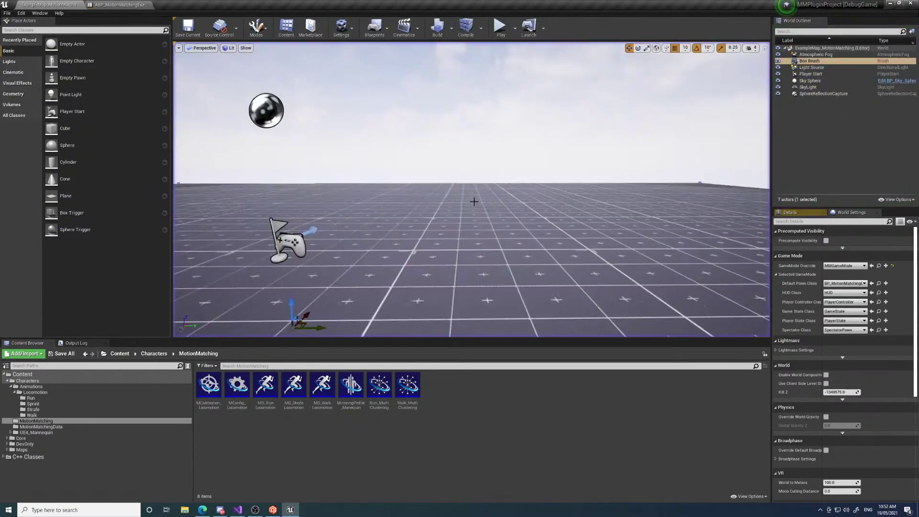
{"action": "double_click", "coordinate": [266, 385]}
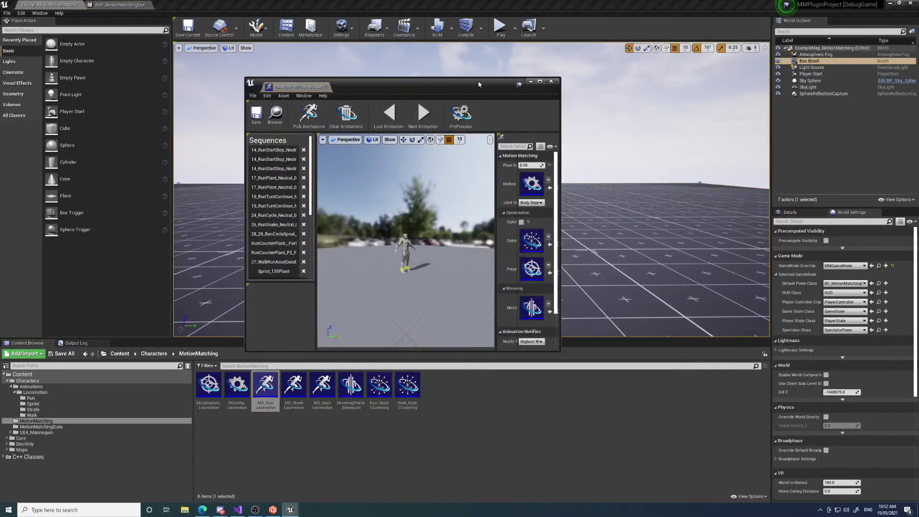
{"action": "double_click", "coordinate": [479, 84]}
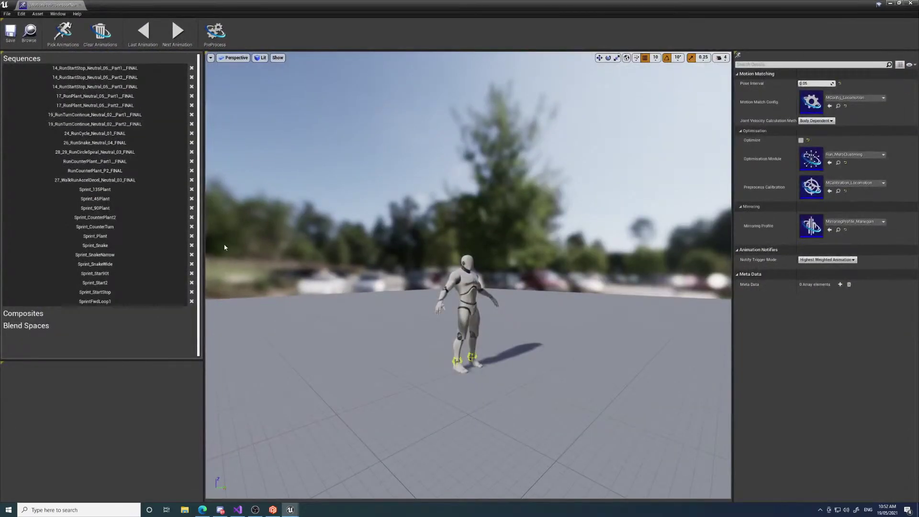
{"action": "left_click", "coordinate": [889, 6]}
Step: Open the BP_MotionMatchingCharacter blueprint from the Characters folder and show the InputAction Strafe event in its event graph
{"action": "double_click", "coordinate": [40, 387]}
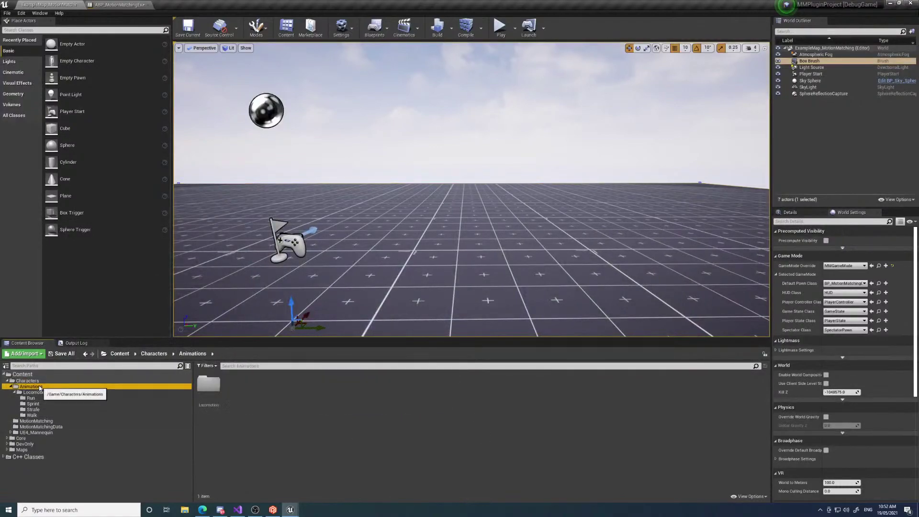
{"action": "left_click", "coordinate": [27, 381]}
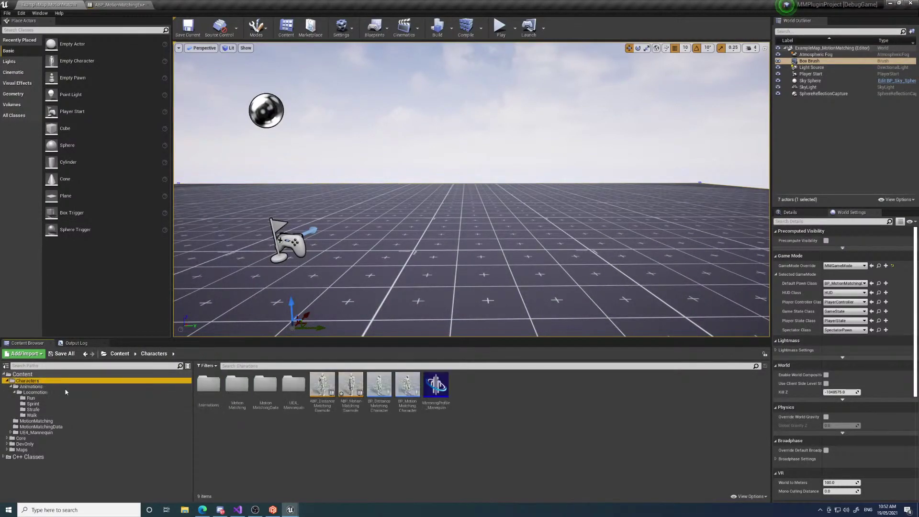
{"action": "double_click", "coordinate": [406, 380]}
{"action": "right_click_drag", "start_coordinate": [381, 263], "coordinate": [260, 174]}
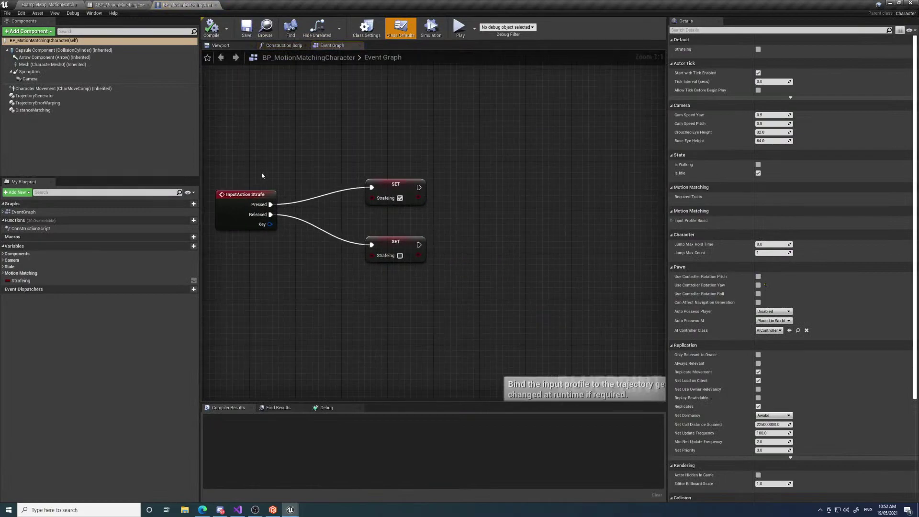
Step: Delete the two Strafing Set nodes wired to InputAction Strafe and rename the Strafing variable to Sprinting
{"action": "left_click_drag", "start_coordinate": [440, 146], "coordinate": [360, 325]}
{"action": "key", "text": "Delete"}
{"action": "left_click", "coordinate": [24, 281]}
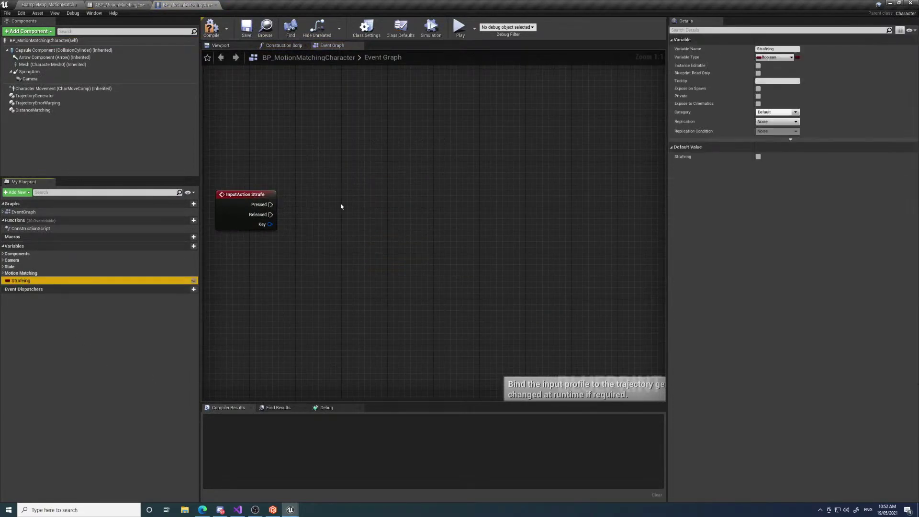
{"action": "left_click", "coordinate": [776, 49]}
{"action": "type", "text": "Sprin"}
{"action": "key", "text": "Return"}
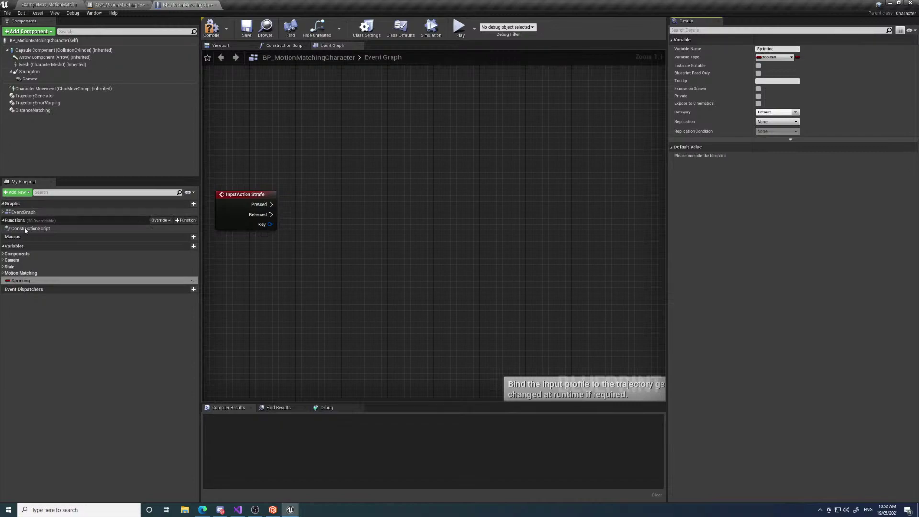
Step: Wire InputAction Strafe so Pressed sets Sprinting to true and Released sets it to false, and compile the blueprint
{"action": "left_click_drag", "start_coordinate": [20, 281], "coordinate": [270, 204]}
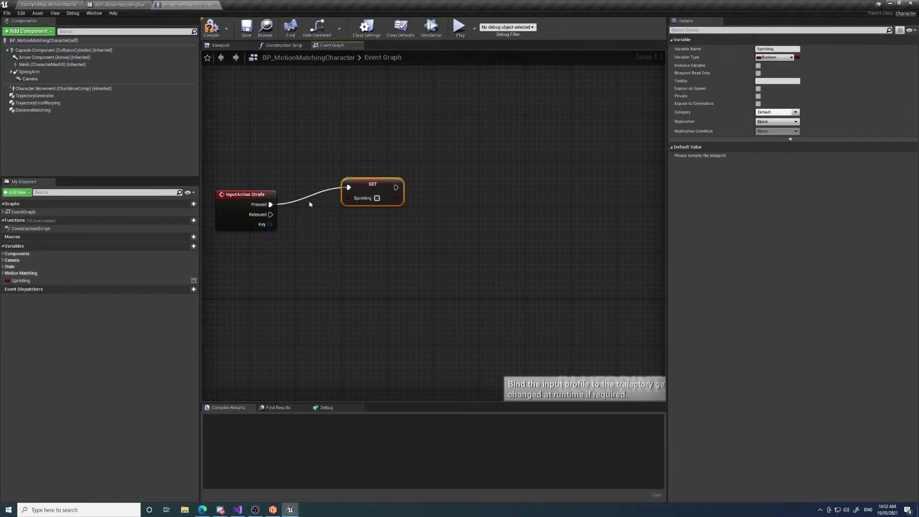
{"action": "left_click", "coordinate": [377, 199]}
{"action": "left_click_drag", "start_coordinate": [270, 215], "coordinate": [320, 221]}
{"action": "left_click", "coordinate": [321, 222]}
{"action": "left_click_drag", "start_coordinate": [25, 281], "coordinate": [270, 215]}
{"action": "left_click_drag", "start_coordinate": [369, 242], "coordinate": [374, 230]}
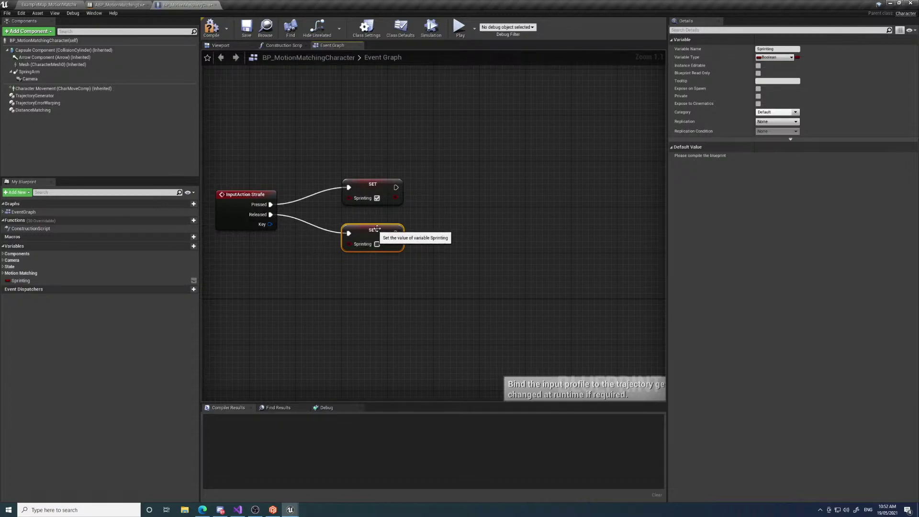
{"action": "right_click_drag", "start_coordinate": [374, 230], "coordinate": [362, 248]}
{"action": "left_click", "coordinate": [211, 26]}
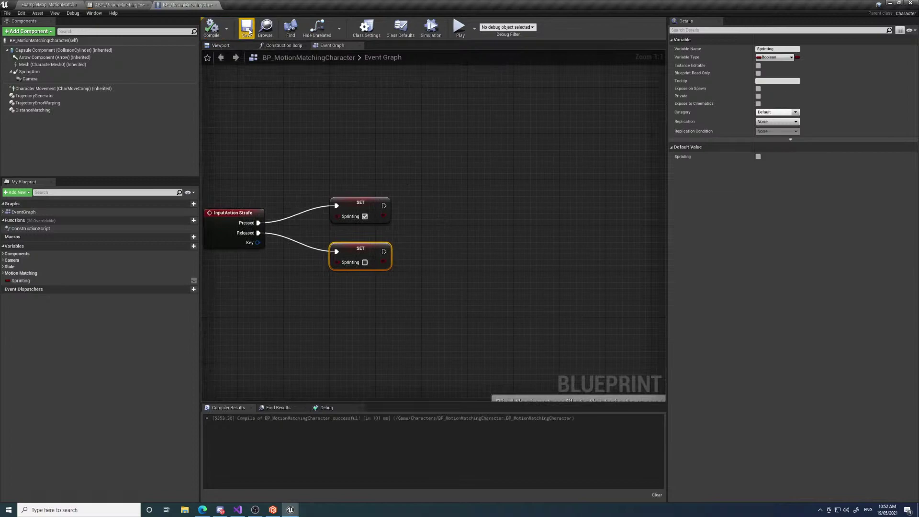
Step: Delete both Sprinting Set nodes and the Sprinting variable from the blueprint
{"action": "left_click_drag", "start_coordinate": [427, 148], "coordinate": [329, 334]}
{"action": "key", "text": "Delete"}
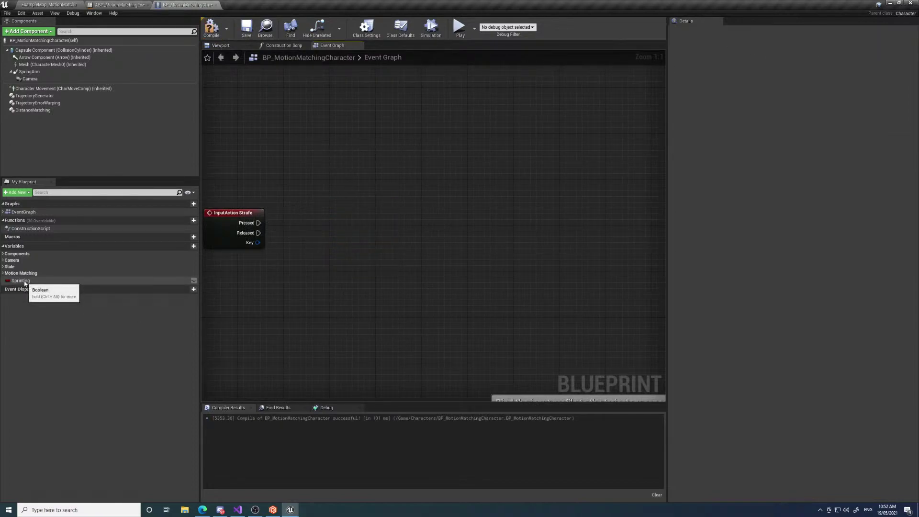
{"action": "left_click", "coordinate": [25, 283]}
{"action": "key", "text": "Delete"}
Step: Add a blueprint variable of type Motion Trait Field and name it RequiredStraits
{"action": "left_click", "coordinate": [193, 246]}
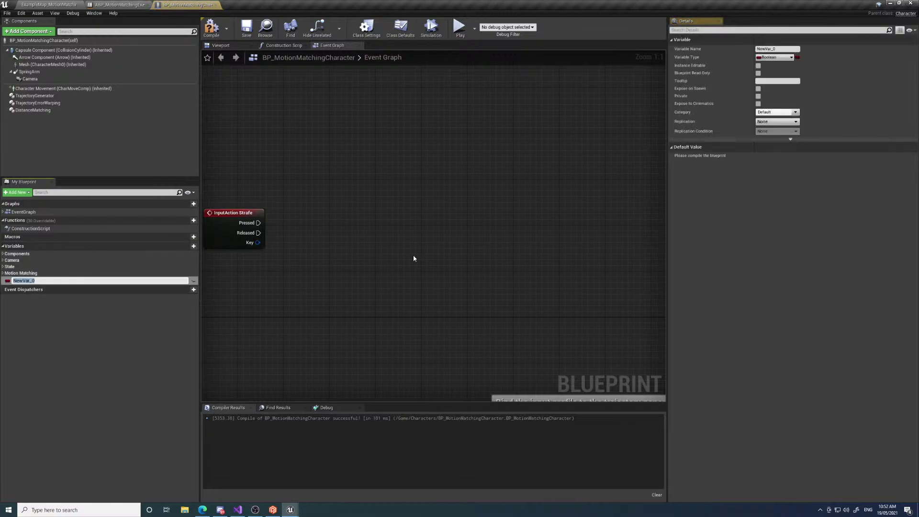
{"action": "left_click", "coordinate": [775, 59]}
{"action": "type", "text": "Motion"}
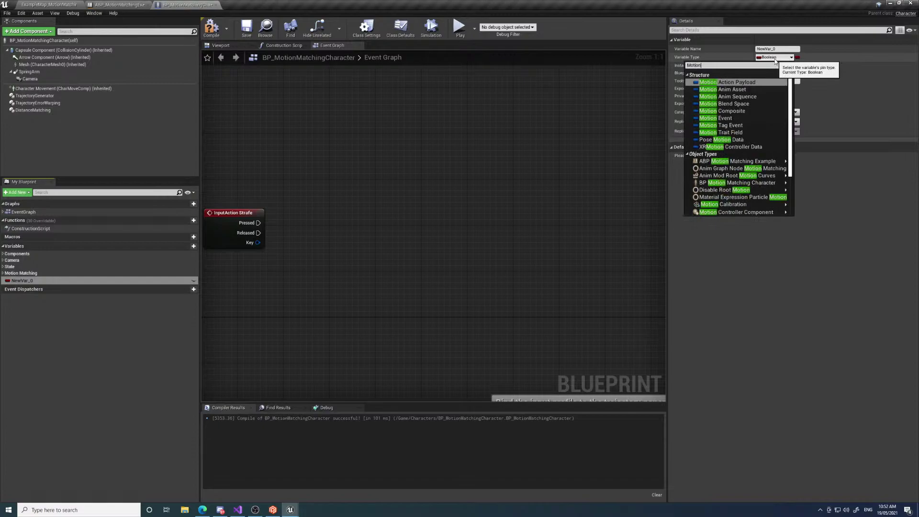
{"action": "type", "text": "Tra"}
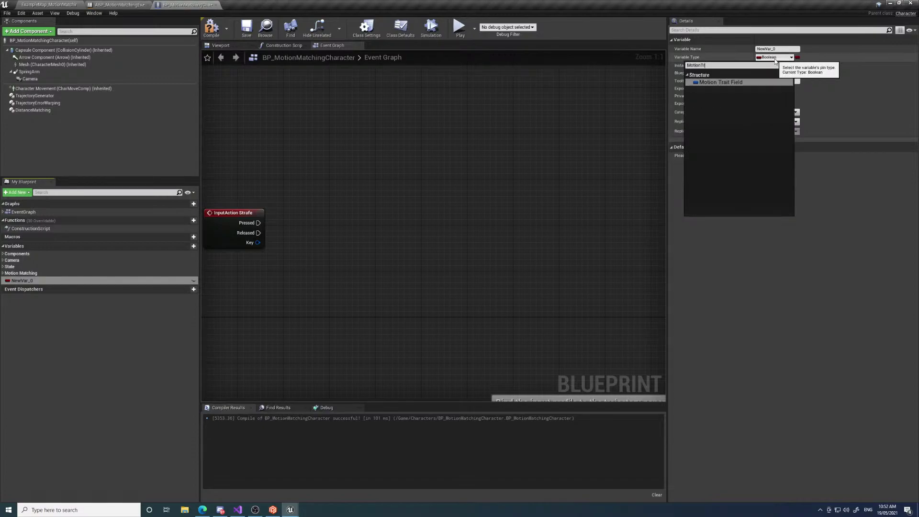
{"action": "key", "text": "Return"}
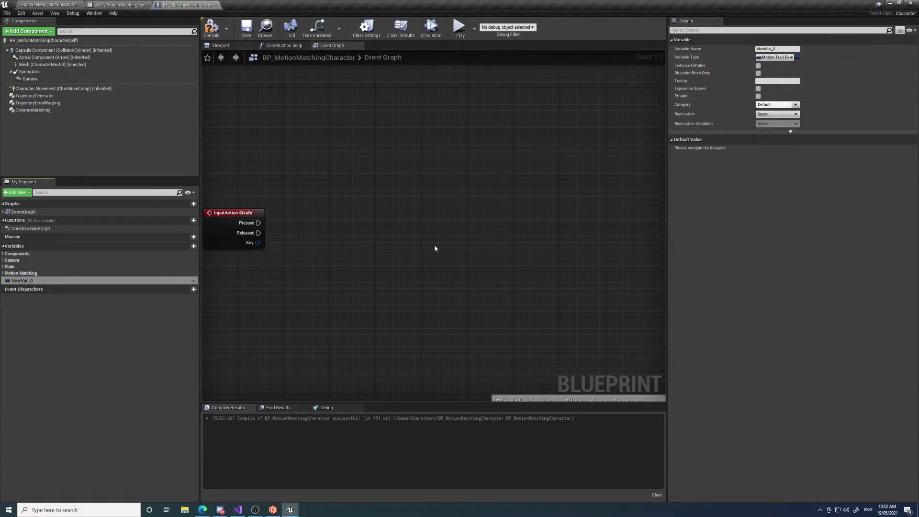
{"action": "left_click", "coordinate": [785, 48]}
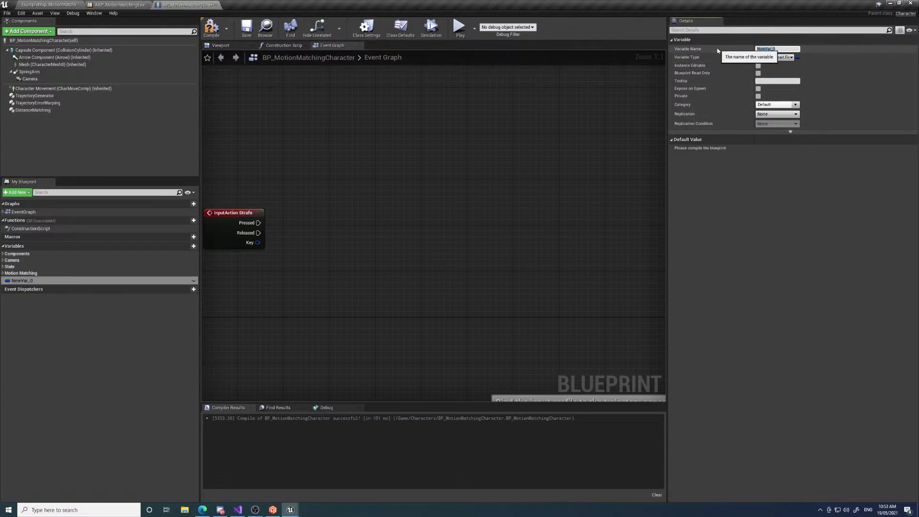
{"action": "type", "text": "RequiredStraits"}
{"action": "key", "text": "Return"}
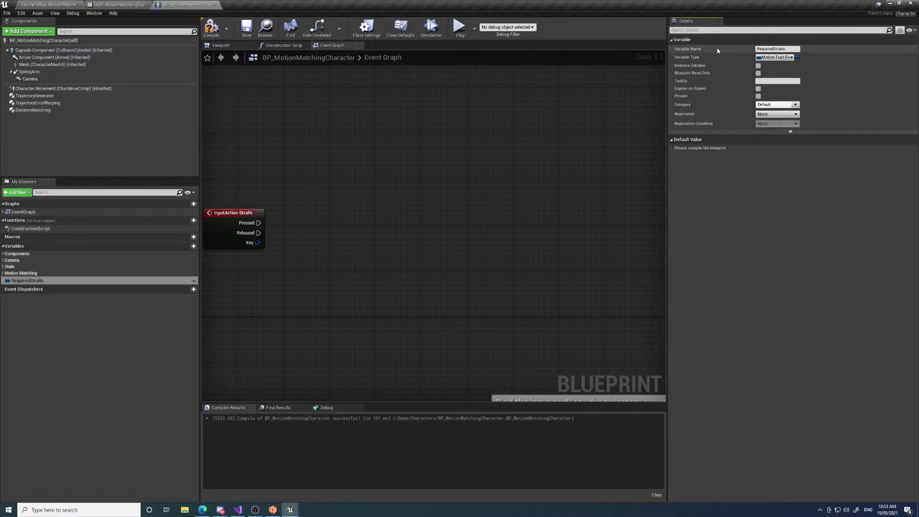
Step: Place a getter for the RequiredStraits variable in the event graph above Event BeginPlay
{"action": "scroll", "coordinate": [374, 236], "scroll_direction": "down", "scroll_amount": 5}
{"action": "scroll", "coordinate": [399, 238], "scroll_direction": "up", "scroll_amount": 5}
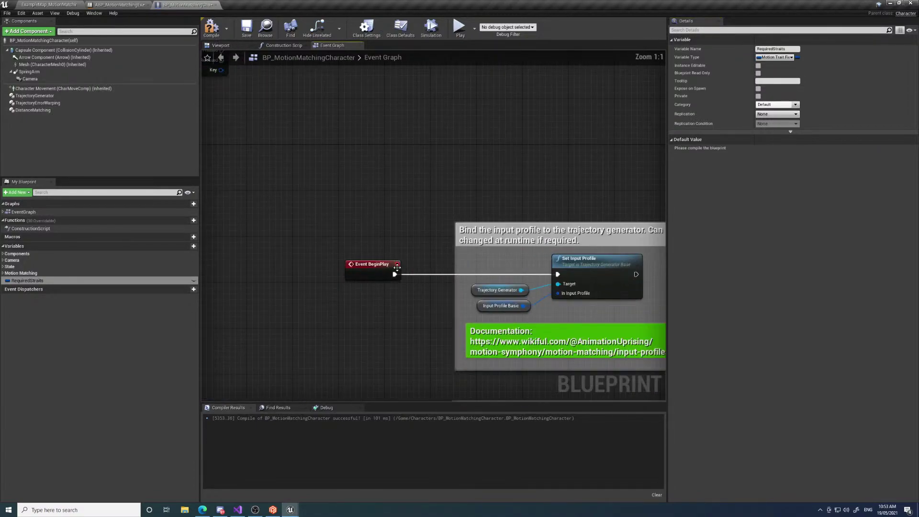
{"action": "left_click_drag", "start_coordinate": [29, 281], "coordinate": [375, 177]}
{"action": "left_click", "coordinate": [298, 200]}
Step: Search the actions available for the RequiredStraits trait field, trying terms such as Clear, Reset and MotionTrait
{"action": "type", "text": "Clear"}
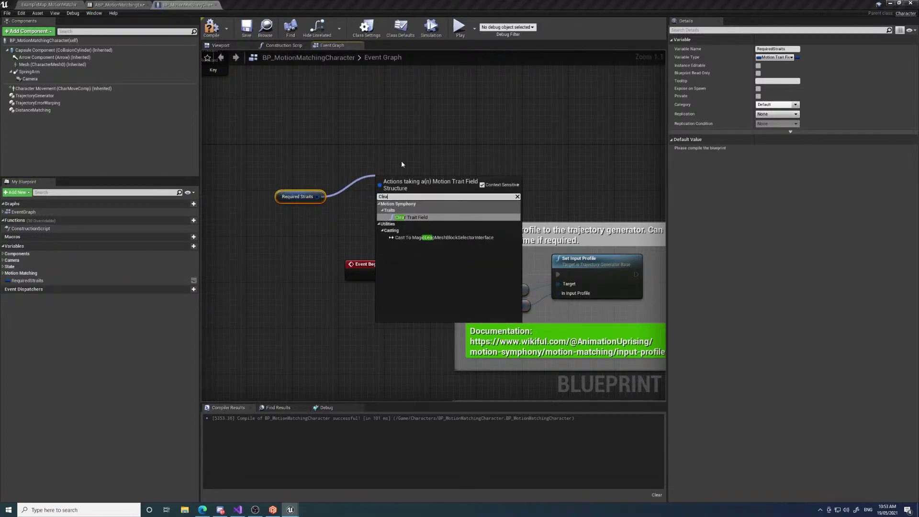
{"action": "key", "text": "BackSpace"}
{"action": "key", "text": "BackSpace"}
{"action": "key", "text": "BackSpace"}
{"action": "key", "text": "BackSpace"}
{"action": "key", "text": "BackSpace"}
{"action": "type", "text": "Rese"}
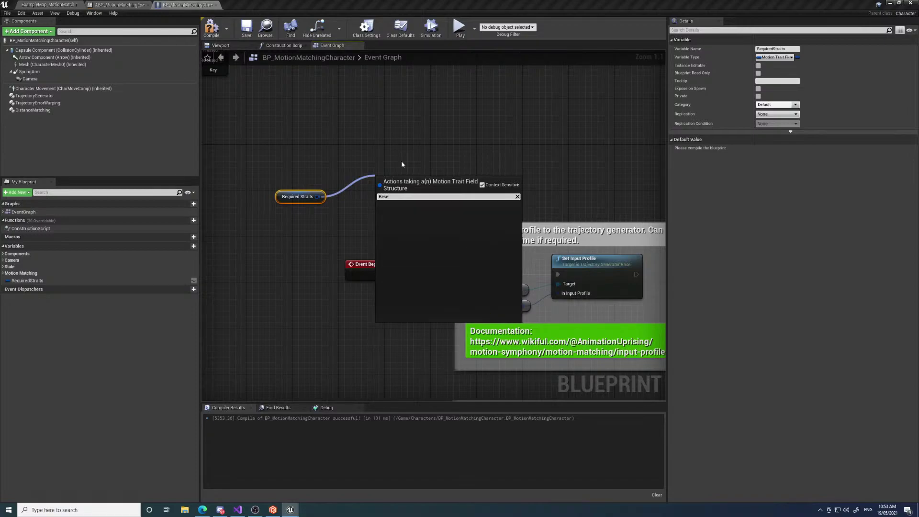
{"action": "key", "text": "BackSpace"}
{"action": "key", "text": "BackSpace"}
{"action": "key", "text": "BackSpace"}
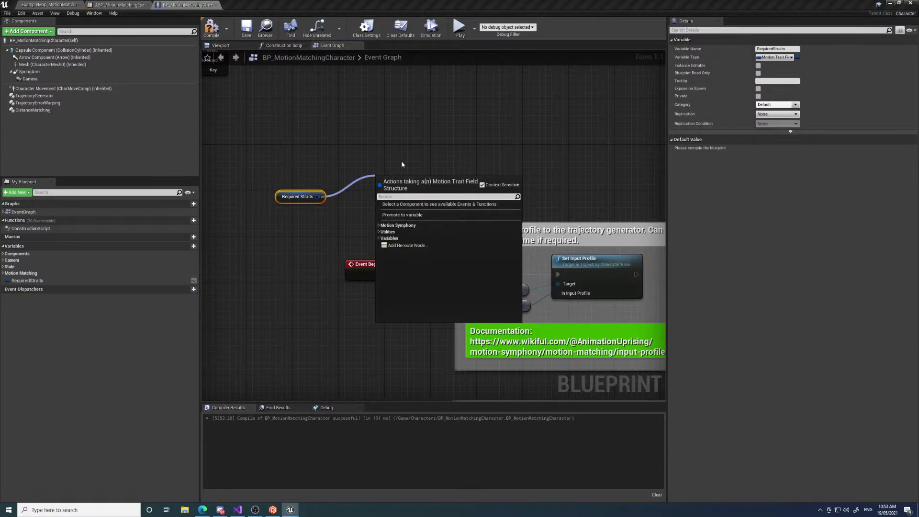
{"action": "type", "text": "M"}
{"action": "type", "text": "nTr"}
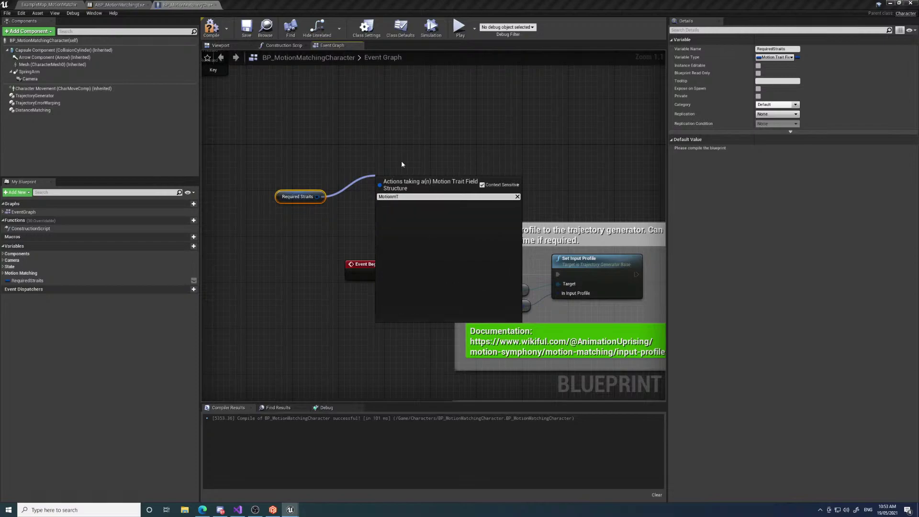
{"action": "type", "text": "ait"}
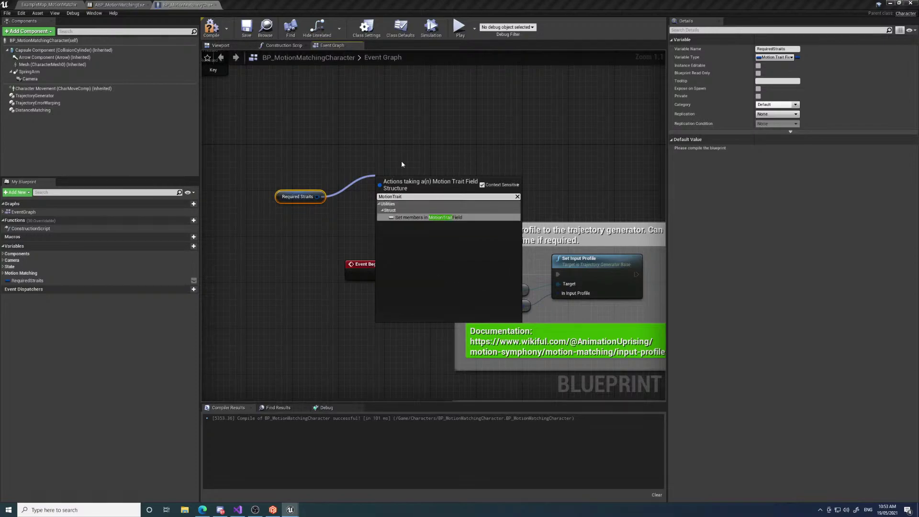
{"action": "key", "text": "BackSpace"}
{"action": "key", "text": "BackSpace"}
{"action": "key", "text": "BackSpace"}
{"action": "key", "text": "BackSpace"}
{"action": "key", "text": "BackSpace"}
{"action": "key", "text": "BackSpace"}
{"action": "key", "text": "BackSpace"}
{"action": "key", "text": "BackSpace"}
{"action": "key", "text": "BackSpace"}
{"action": "key", "text": "BackSpace"}
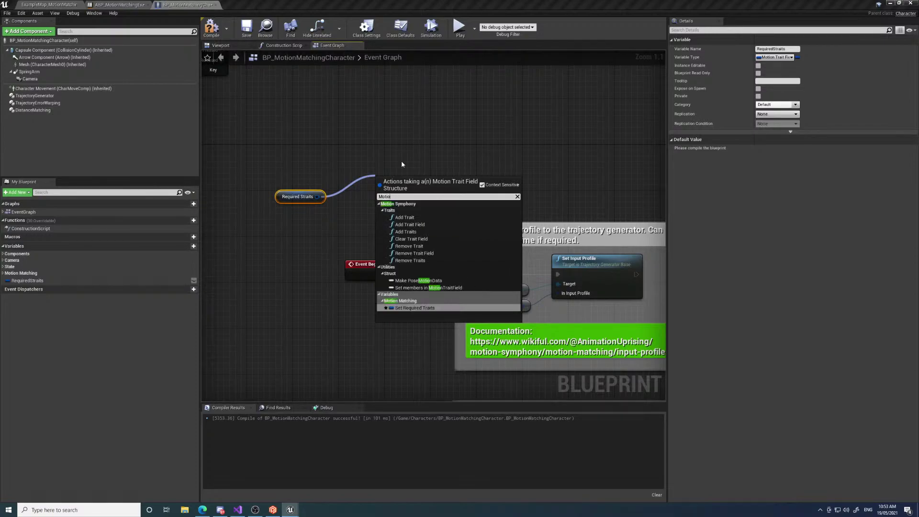
{"action": "type", "text": "M"}
{"action": "key", "text": "BackSpace"}
Step: Create an Add Trait node from RequiredStraits and arrange it with its getter beside InputAction Strafe
{"action": "type", "text": "Add"}
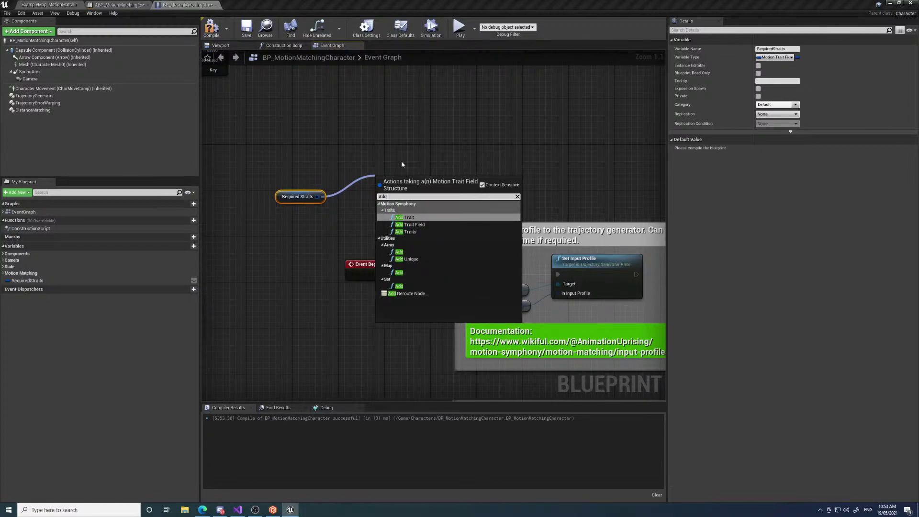
{"action": "left_click", "coordinate": [406, 218]}
{"action": "mouse_move", "coordinate": [395, 185]}
{"action": "right_mouse_down"}
{"action": "mouse_move", "coordinate": [498, 252]}
{"action": "mouse_move", "coordinate": [405, 195]}
{"action": "right_mouse_up"}
{"action": "left_click_drag", "start_coordinate": [405, 195], "coordinate": [507, 312]}
{"action": "left_click_drag", "start_coordinate": [502, 253], "coordinate": [434, 115]}
{"action": "left_click", "coordinate": [366, 139]}
{"action": "left_click_drag", "start_coordinate": [362, 136], "coordinate": [368, 192]}
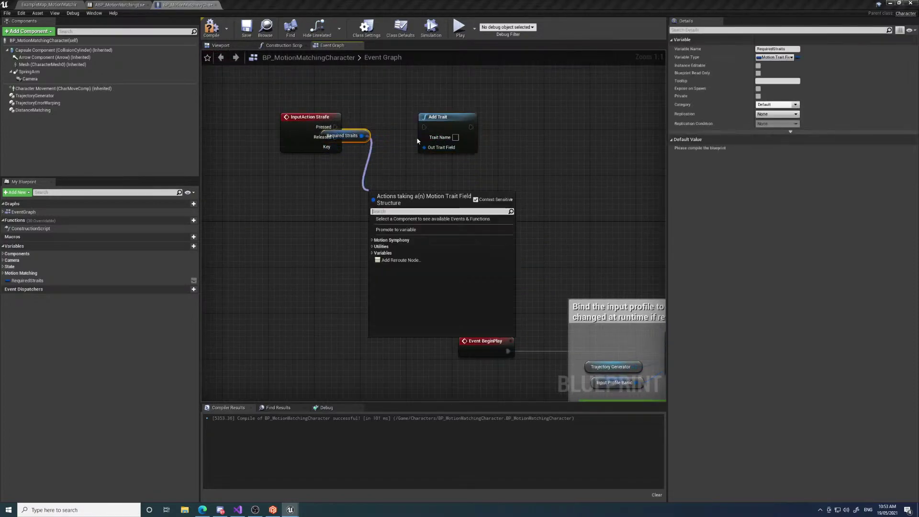
{"action": "left_click", "coordinate": [361, 169]}
{"action": "left_click_drag", "start_coordinate": [350, 132], "coordinate": [369, 168]}
{"action": "right_click_drag", "start_coordinate": [369, 168], "coordinate": [389, 251]}
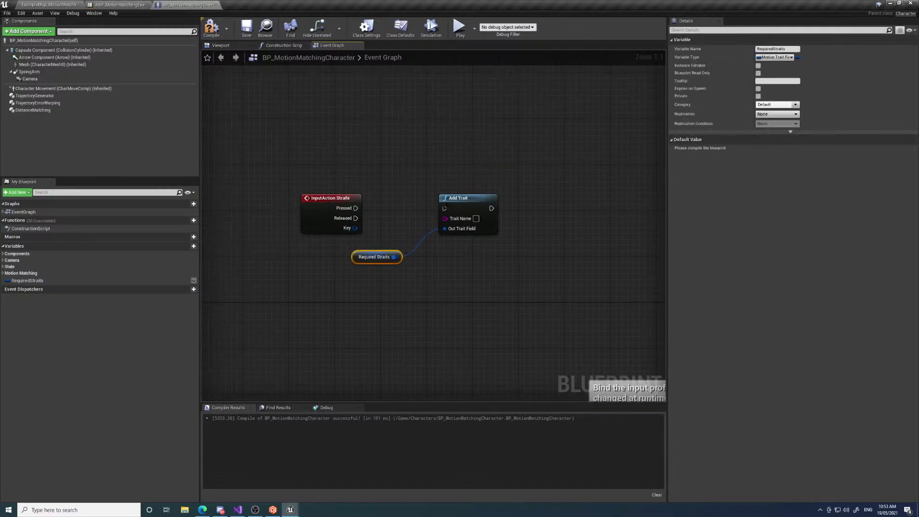
Step: Connect InputAction Strafe's Pressed output to Add Trait, set its trait name to Sprint, and place the RequiredStraits getter above the event
{"action": "left_click_drag", "start_coordinate": [445, 208], "coordinate": [357, 209]}
{"action": "left_click_drag", "start_coordinate": [357, 257], "coordinate": [368, 166]}
{"action": "left_click", "coordinate": [477, 219]}
{"action": "type", "text": "Sprint"}
{"action": "key", "text": "Return"}
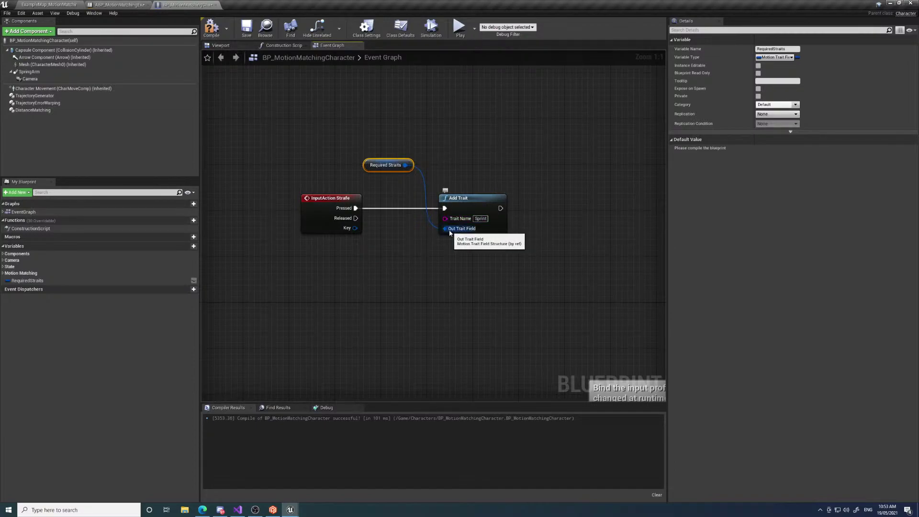
{"action": "left_click_drag", "start_coordinate": [412, 166], "coordinate": [461, 144]}
{"action": "type", "text": "Add"}
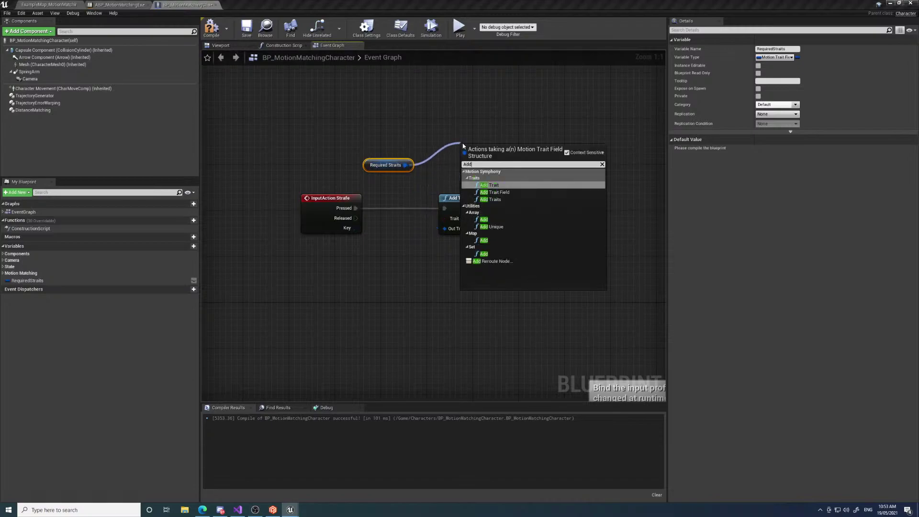
{"action": "key", "text": "Down"}
{"action": "key", "text": "Return"}
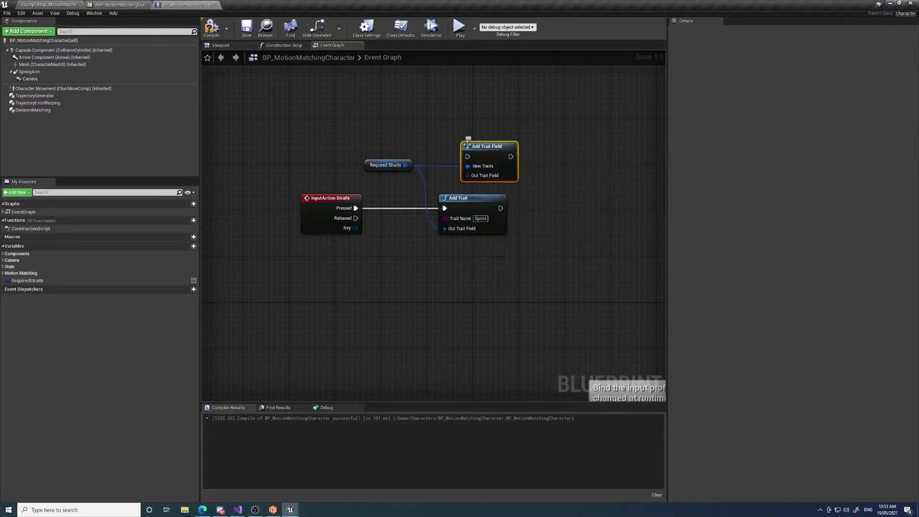
{"action": "key", "text": "Delete"}
Step: Create an Add Traits node from RequiredStraits and place it above the Add Trait node
{"action": "left_click_drag", "start_coordinate": [407, 166], "coordinate": [508, 158]}
{"action": "type", "text": "Ai"}
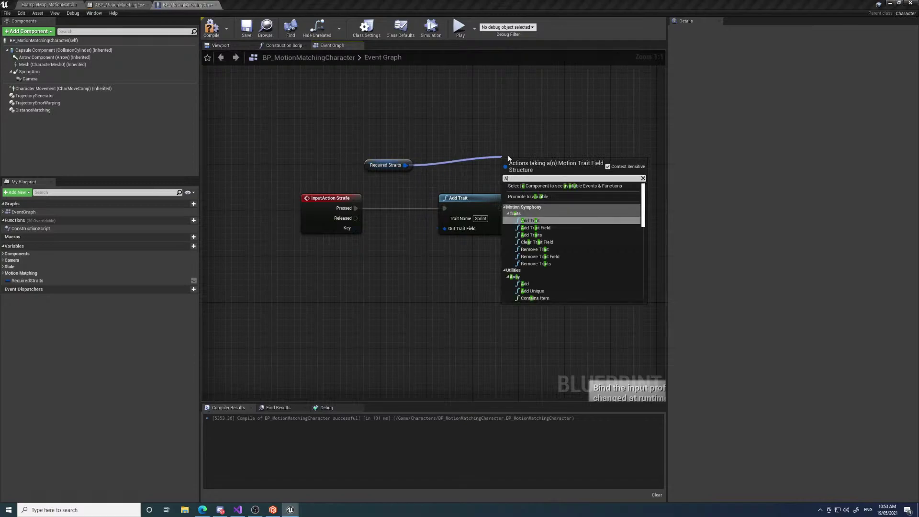
{"action": "type", "text": "ddTra"}
{"action": "key", "text": "Down"}
{"action": "key", "text": "Down"}
{"action": "key", "text": "Return"}
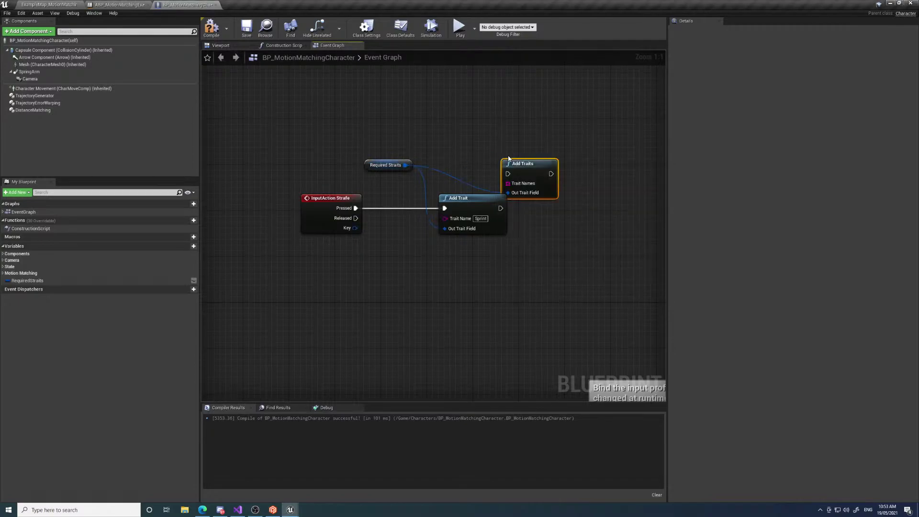
{"action": "left_click_drag", "start_coordinate": [511, 164], "coordinate": [499, 112]}
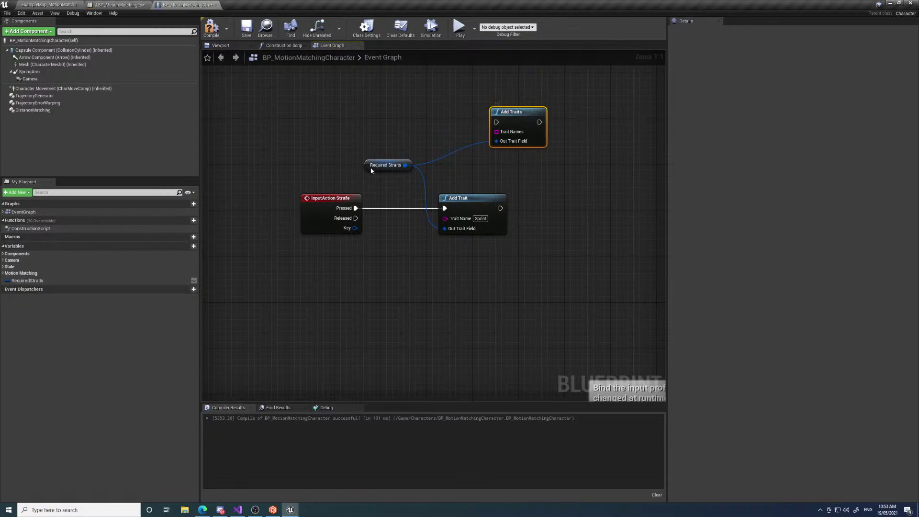
{"action": "scroll", "coordinate": [483, 323], "scroll_direction": "down", "scroll_amount": 4}
{"action": "right_click_drag", "start_coordinate": [482, 322], "coordinate": [472, 335]}
{"action": "scroll", "coordinate": [429, 300], "scroll_direction": "up", "scroll_amount": 4}
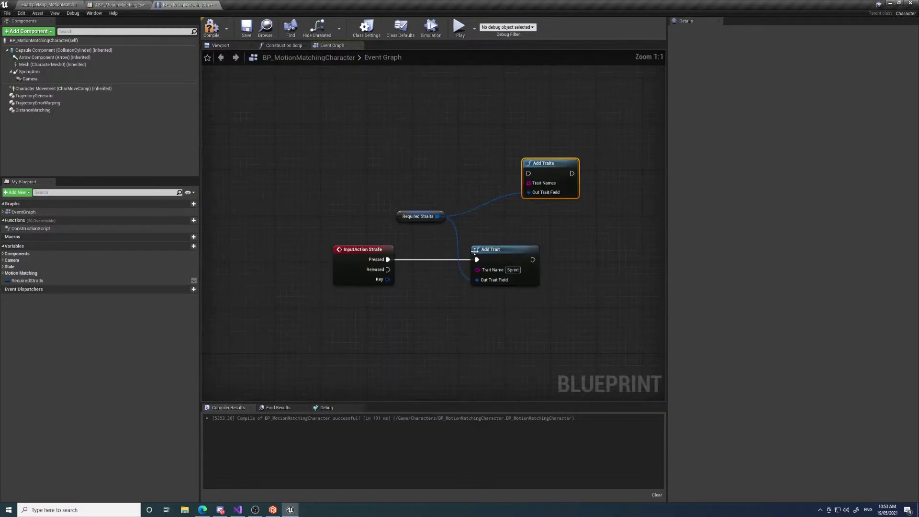
Step: Delete the Add Traits node and move the Add Trait node with its getter up, above the InputAction Strafe event
{"action": "left_click_drag", "start_coordinate": [536, 170], "coordinate": [530, 158]}
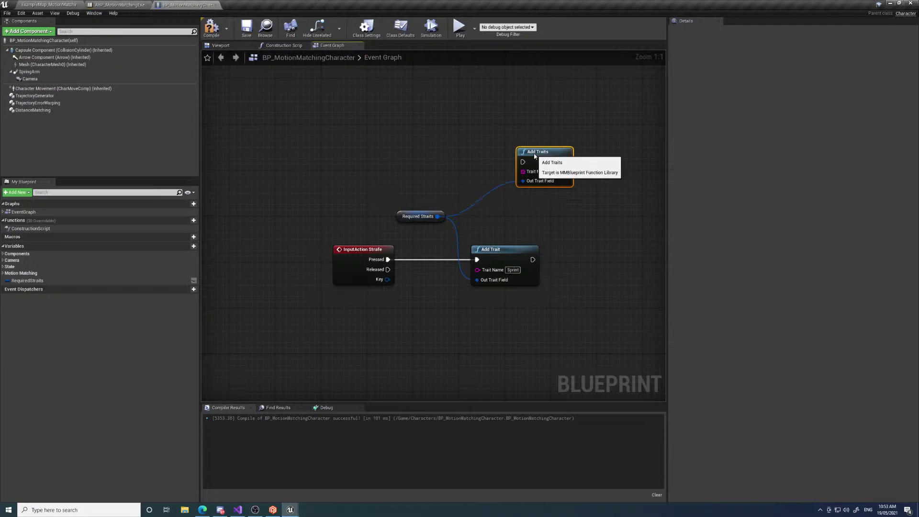
{"action": "key", "text": "Delete"}
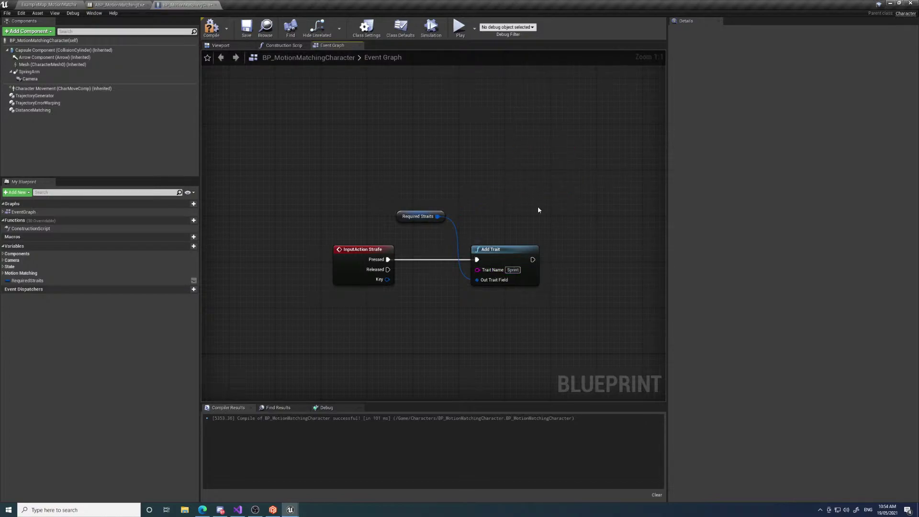
{"action": "right_click_drag", "start_coordinate": [484, 214], "coordinate": [464, 201]}
{"action": "left_click_drag", "start_coordinate": [392, 163], "coordinate": [480, 238]}
{"action": "left_click_drag", "start_coordinate": [481, 236], "coordinate": [495, 182]}
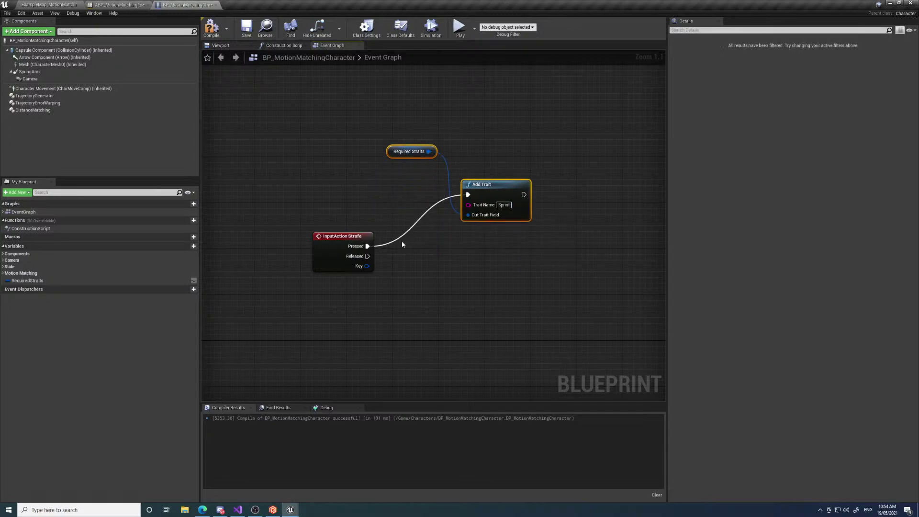
{"action": "left_click", "coordinate": [385, 252]}
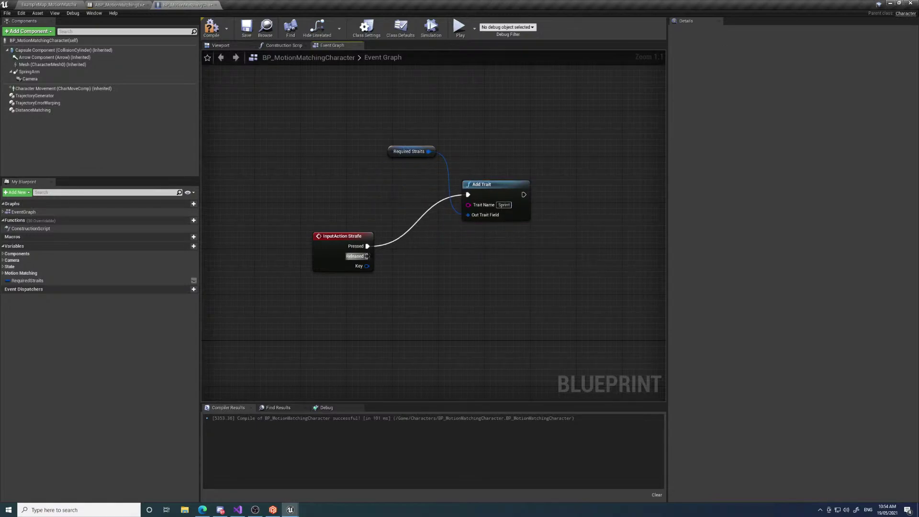
Step: Create a Remove Trait node from the RequiredStraits getter, connect it to InputAction Strafe's Released output, and set its trait name to Sprint
{"action": "left_click", "coordinate": [413, 151]}
{"action": "left_click_drag", "start_coordinate": [406, 154], "coordinate": [501, 291]}
{"action": "type", "text": "RemoveTrait"}
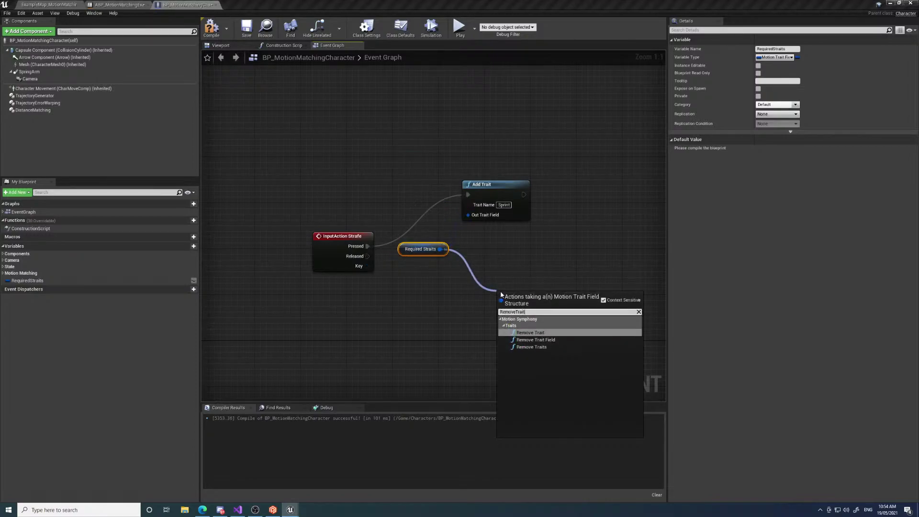
{"action": "key", "text": "Return"}
{"action": "left_click_drag", "start_coordinate": [508, 287], "coordinate": [475, 277]}
{"action": "left_click_drag", "start_coordinate": [356, 257], "coordinate": [469, 287]}
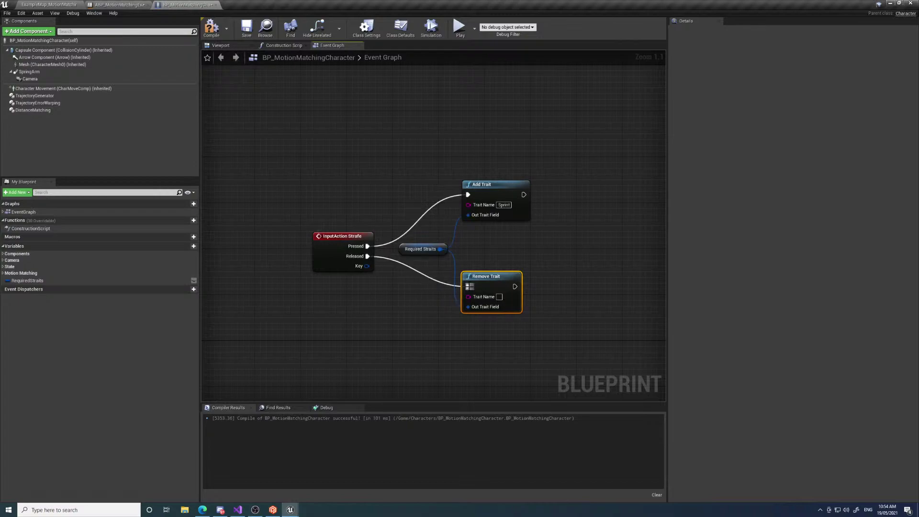
{"action": "type", "text": "Sprint"}
{"action": "key", "text": "Return"}
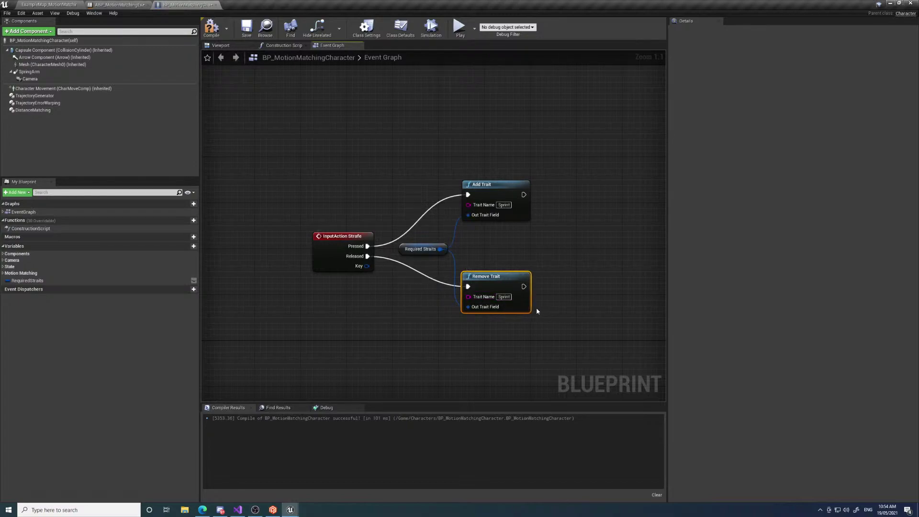
{"action": "right_click_drag", "start_coordinate": [486, 251], "coordinate": [391, 250]}
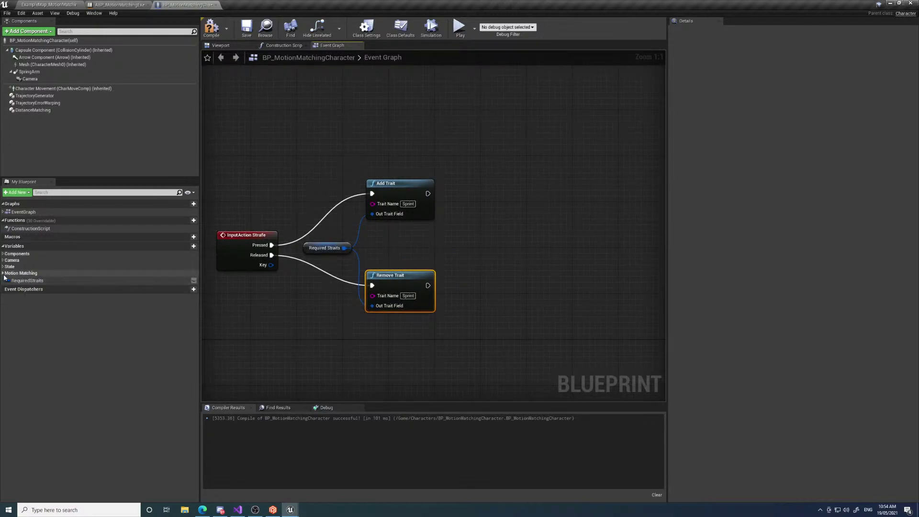
Step: Delete the duplicate RequiredStraits variable from the blueprint even though it is in use
{"action": "left_click", "coordinate": [19, 283]}
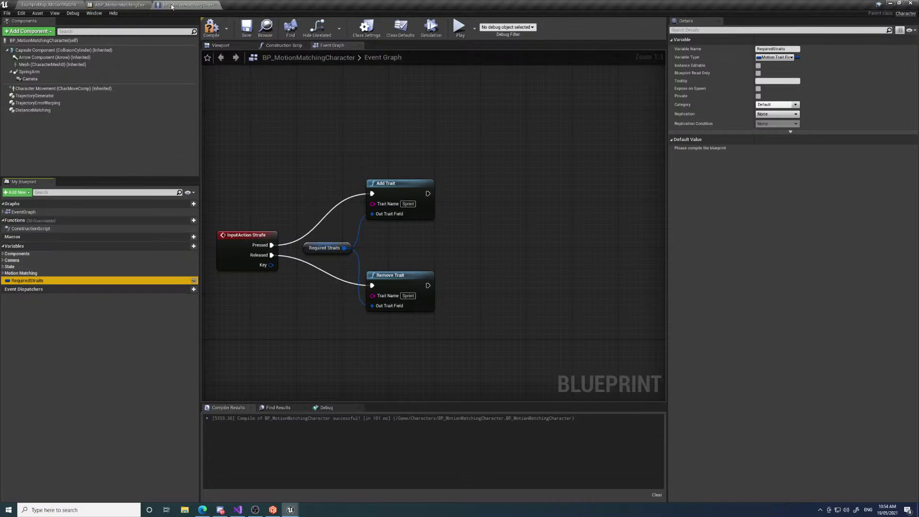
{"action": "left_click", "coordinate": [3, 273]}
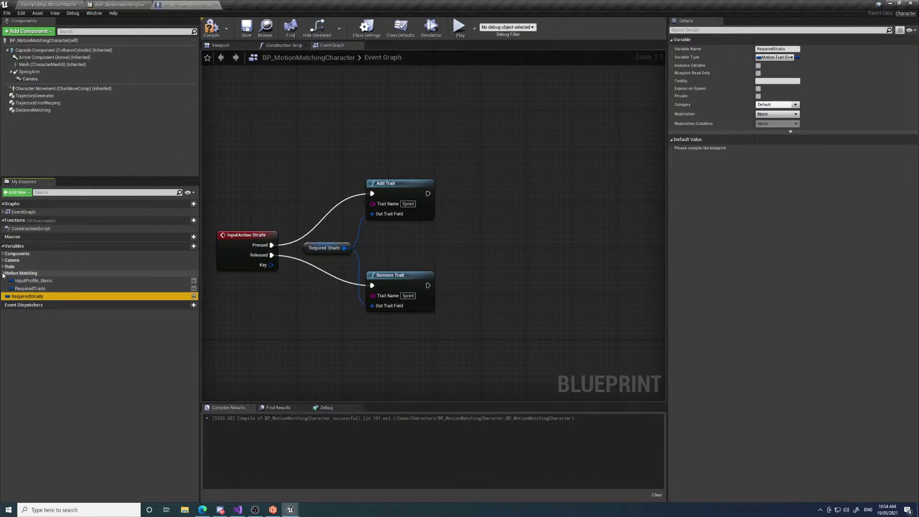
{"action": "left_click", "coordinate": [50, 315]}
{"action": "left_click", "coordinate": [38, 297]}
{"action": "key", "text": "Delete"}
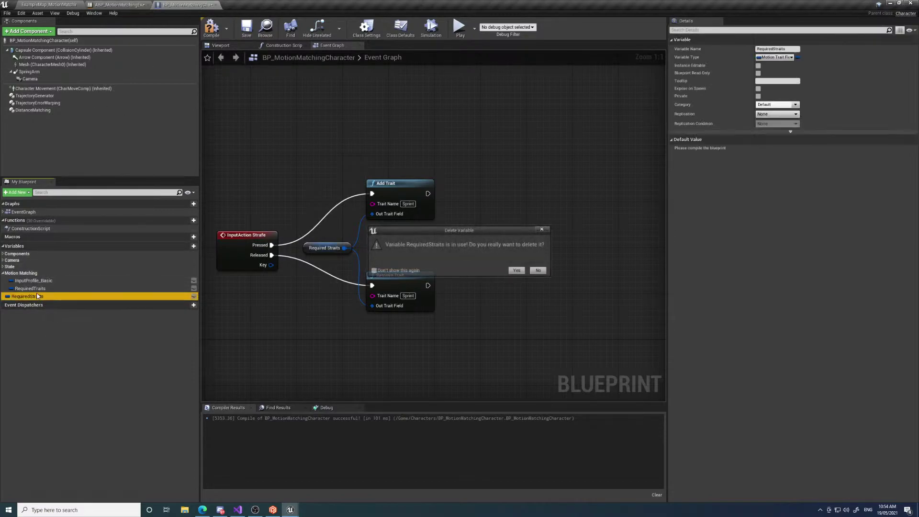
{"action": "left_click", "coordinate": [517, 271]}
Step: Feed the existing RequiredTraits variable into Add Trait and Remove Trait, compile the blueprint, and space both nodes further from the getter
{"action": "left_click_drag", "start_coordinate": [58, 288], "coordinate": [373, 215]}
{"action": "left_click_drag", "start_coordinate": [355, 247], "coordinate": [373, 305]}
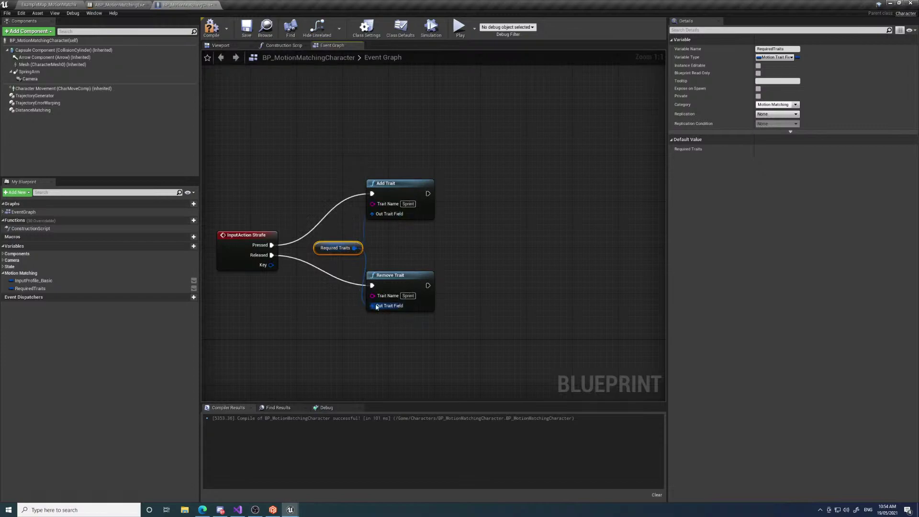
{"action": "left_click", "coordinate": [211, 28]}
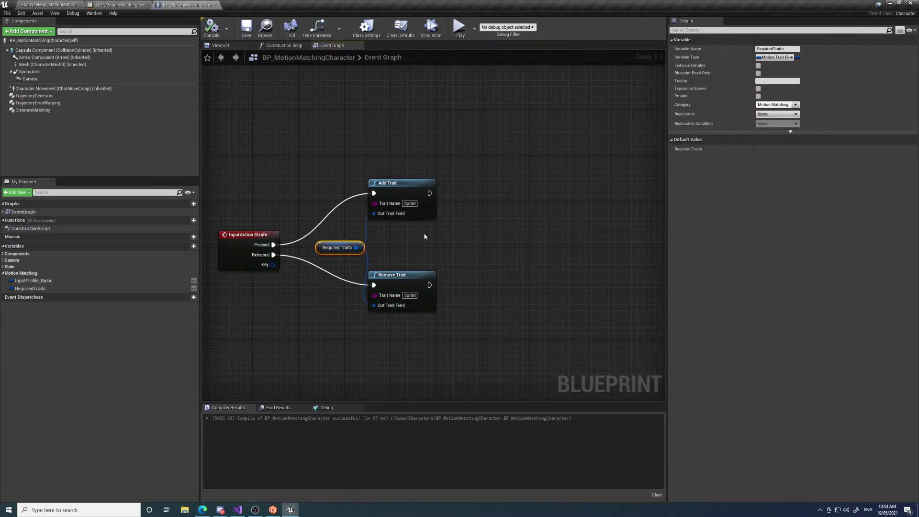
{"action": "left_click_drag", "start_coordinate": [402, 275], "coordinate": [419, 275]}
{"action": "left_click_drag", "start_coordinate": [404, 179], "coordinate": [427, 179]}
{"action": "left_click", "coordinate": [313, 68]}
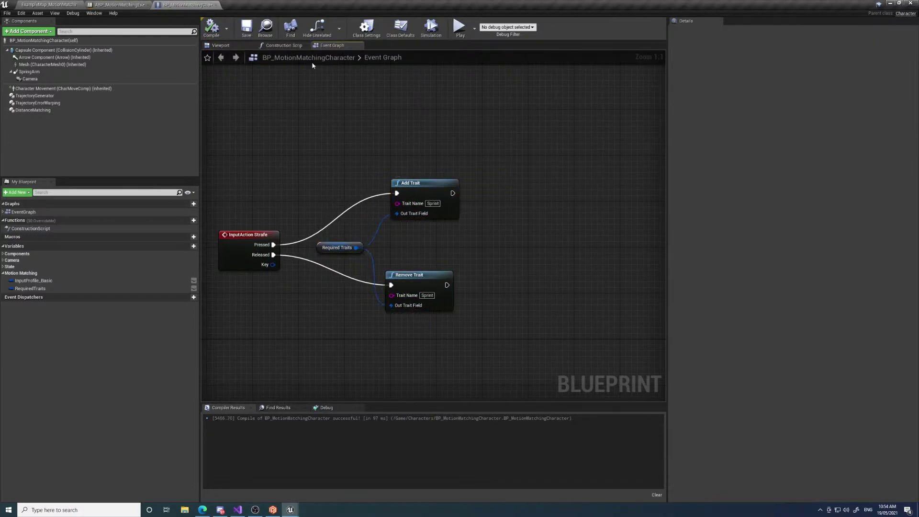
Step: Add a Set Max Speed node for TrajectoryGenerator with a value of 600 and run it after Add Trait
{"action": "right_click_drag", "start_coordinate": [431, 129], "coordinate": [405, 130]}
{"action": "left_click_drag", "start_coordinate": [34, 96], "coordinate": [503, 211]}
{"action": "type", "text": "Set MaxSp"}
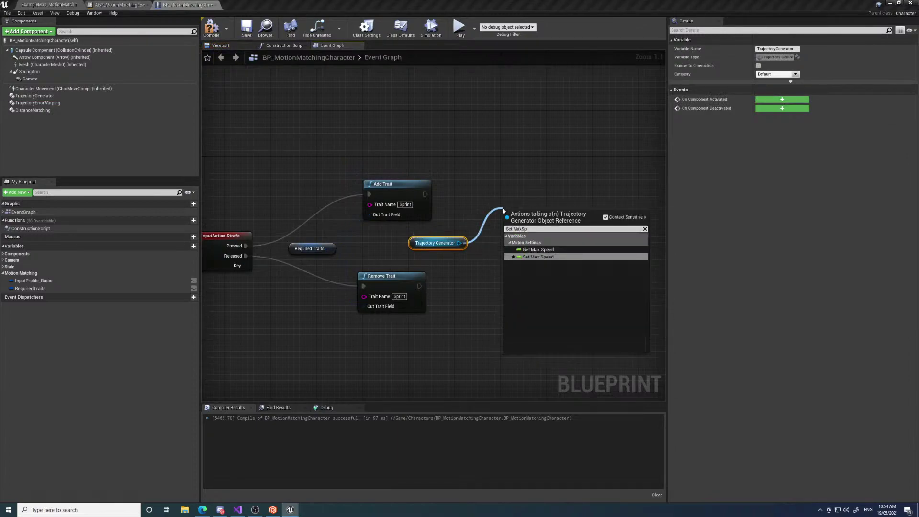
{"action": "key", "text": "Return"}
{"action": "left_click_drag", "start_coordinate": [504, 211], "coordinate": [425, 194]}
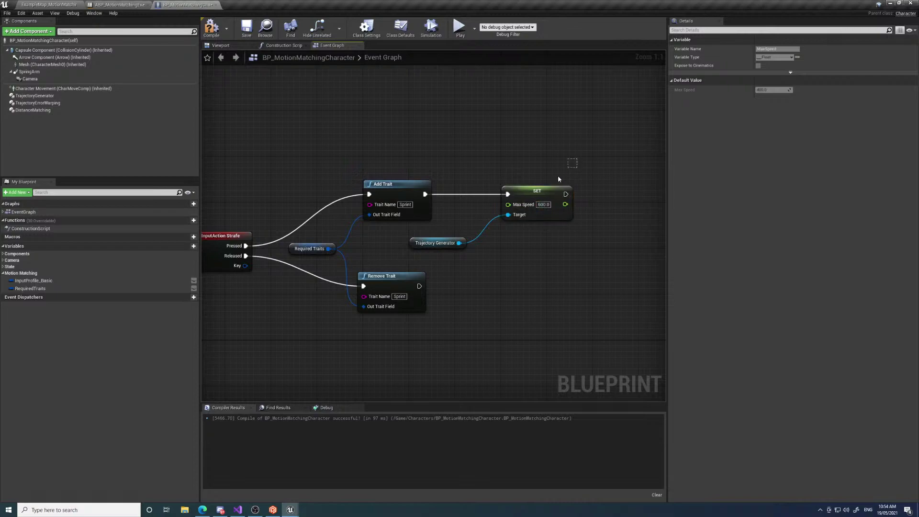
Step: Duplicate the Set Max Speed node with its Trajectory Generator getter beside Remove Trait and set the copy's Max Speed to 400
{"action": "left_click_drag", "start_coordinate": [445, 251], "coordinate": [445, 251]}
{"action": "key", "text": "ctrl+c"}
{"action": "key", "text": "ctrl+v"}
{"action": "left_click_drag", "start_coordinate": [579, 286], "coordinate": [528, 296]}
{"action": "left_click", "coordinate": [526, 296]}
{"action": "type", "text": "00"}
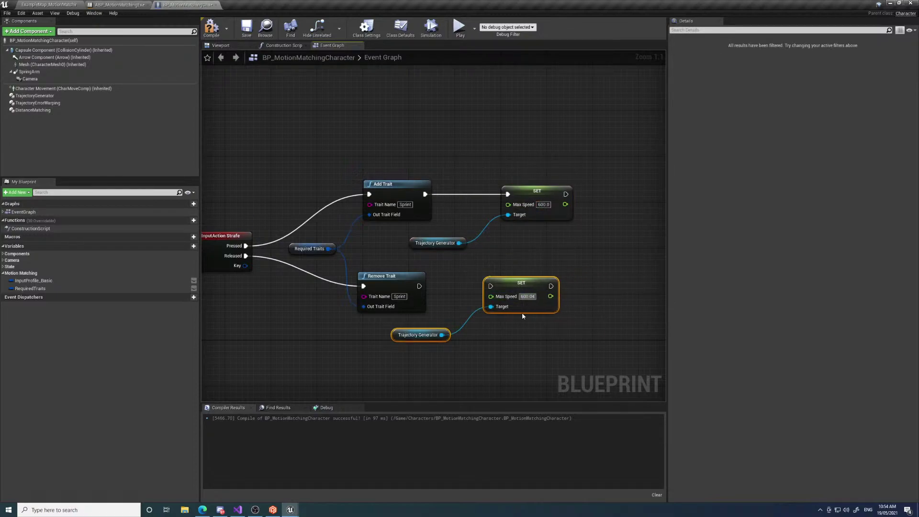
{"action": "key", "text": "BackSpace"}
{"action": "key", "text": "BackSpace"}
{"action": "key", "text": "BackSpace"}
{"action": "key", "text": "BackSpace"}
{"action": "type", "text": "400"}
{"action": "key", "text": "Return"}
Step: Connect Remove Trait to the second Set Max Speed node, tuck its Trajectory Generator getter underneath, and compile the blueprint
{"action": "left_click_drag", "start_coordinate": [419, 286], "coordinate": [491, 286]}
{"action": "left_click_drag", "start_coordinate": [410, 335], "coordinate": [427, 335]}
{"action": "left_click", "coordinate": [512, 346]}
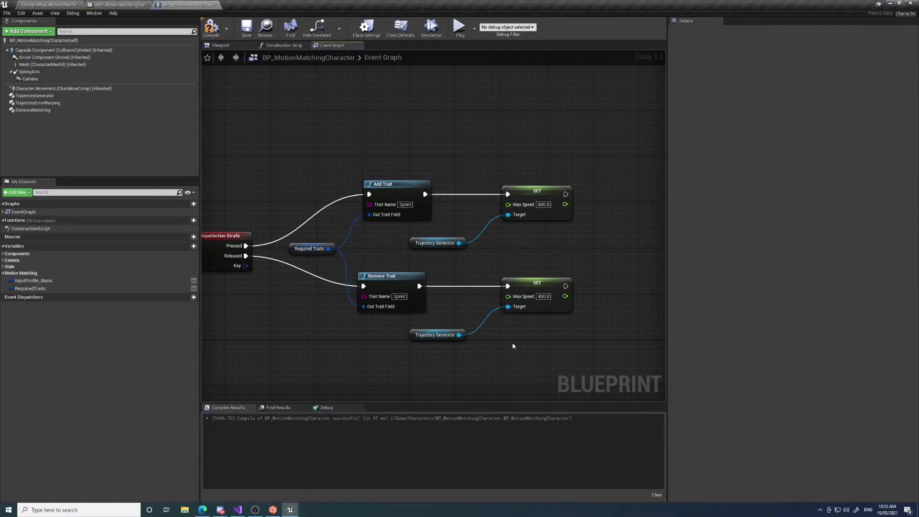
{"action": "left_click", "coordinate": [436, 335]}
{"action": "left_click_drag", "start_coordinate": [436, 335], "coordinate": [471, 334]}
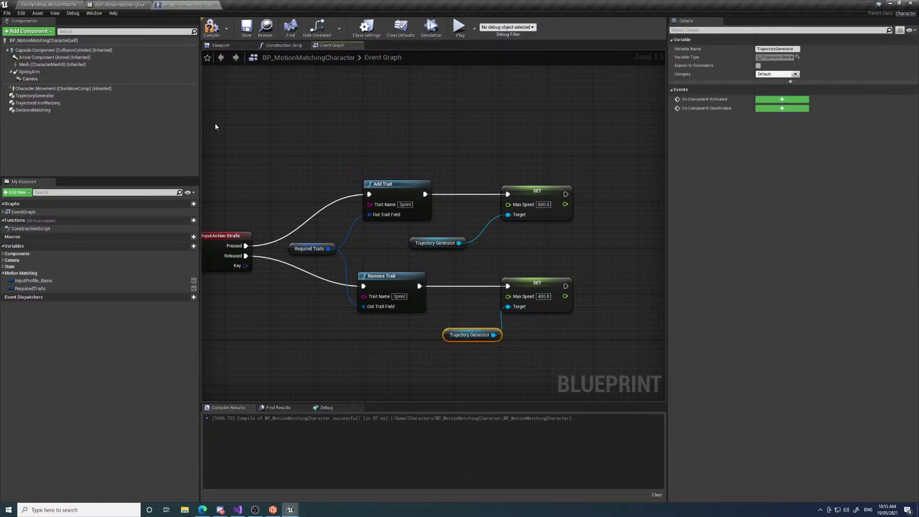
{"action": "left_click", "coordinate": [213, 26]}
Step: Close the character and animation blueprints, play test the character's running and sprinting in the example map, and stop the session
{"action": "left_click", "coordinate": [215, 5]}
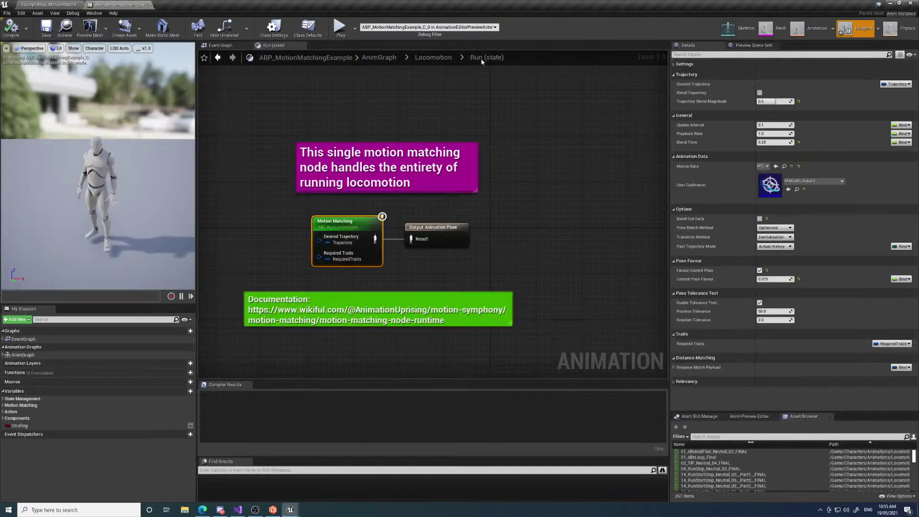
{"action": "left_click", "coordinate": [150, 5]}
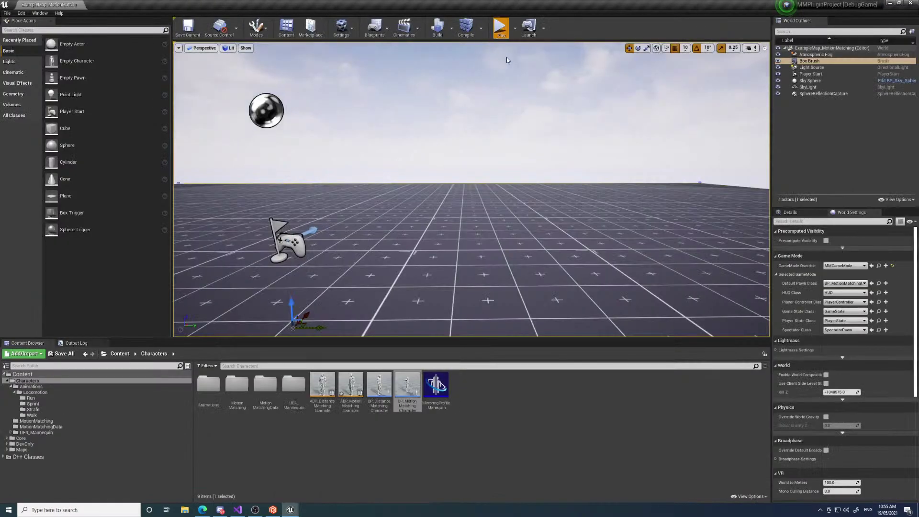
{"action": "left_click", "coordinate": [502, 33]}
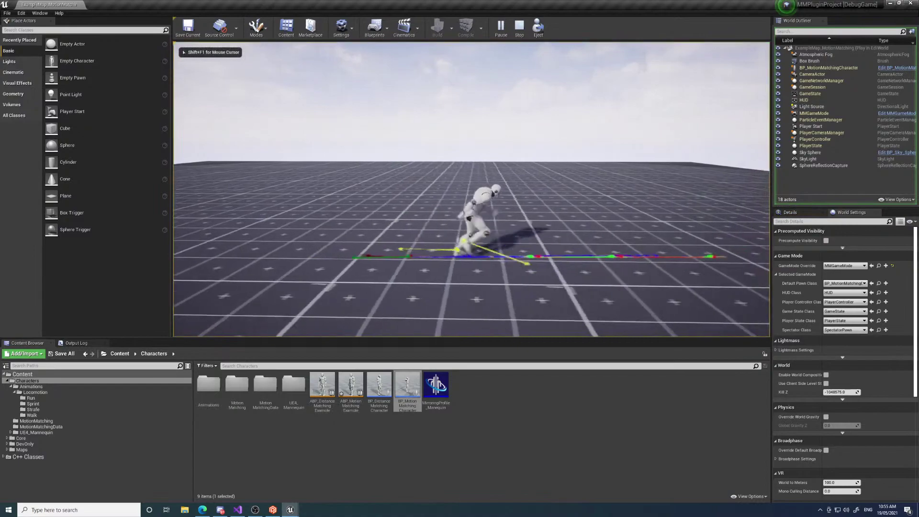
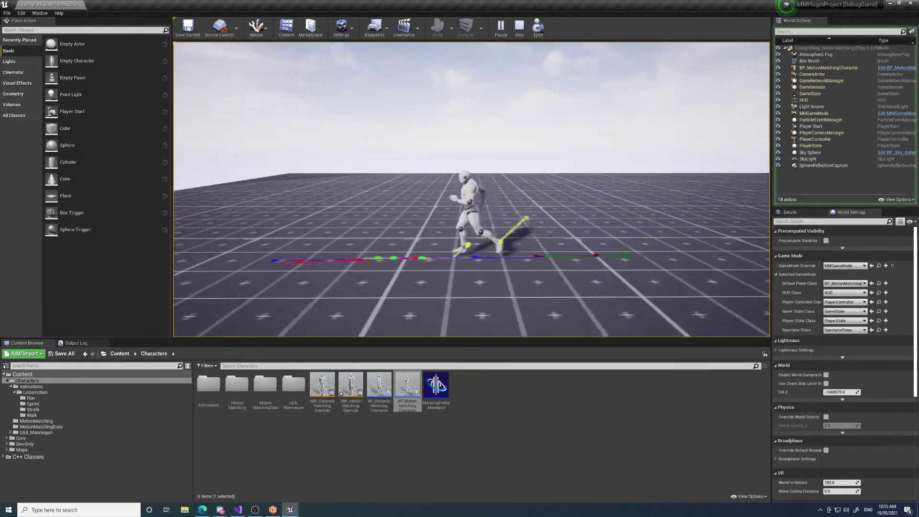
{"action": "key", "text": "Escape"}
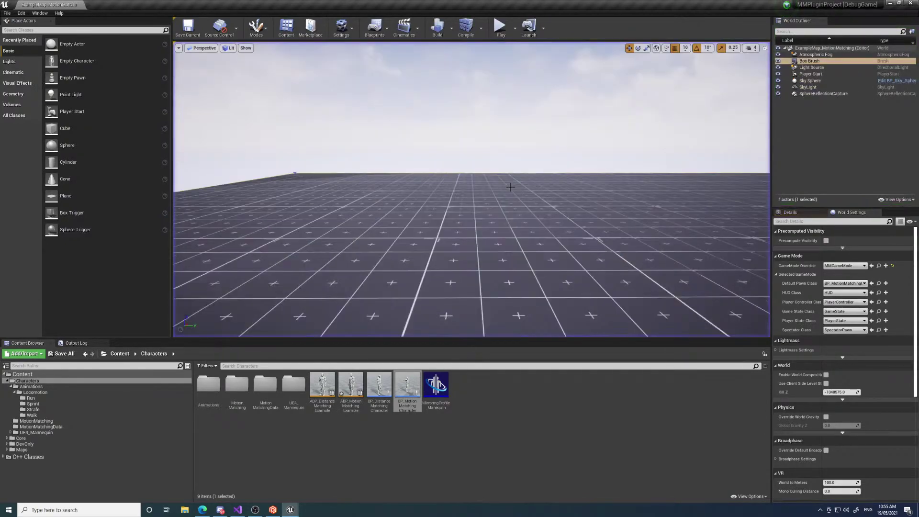
Step: Browse the locomotion animation folders and open the MD_RunLocomotion motion data asset from the MotionMatching folder
{"action": "left_click", "coordinate": [31, 387]}
{"action": "left_click", "coordinate": [34, 392]}
{"action": "left_click", "coordinate": [31, 397]}
{"action": "left_click", "coordinate": [33, 403]}
{"action": "left_click", "coordinate": [32, 409]}
{"action": "left_click", "coordinate": [31, 415]}
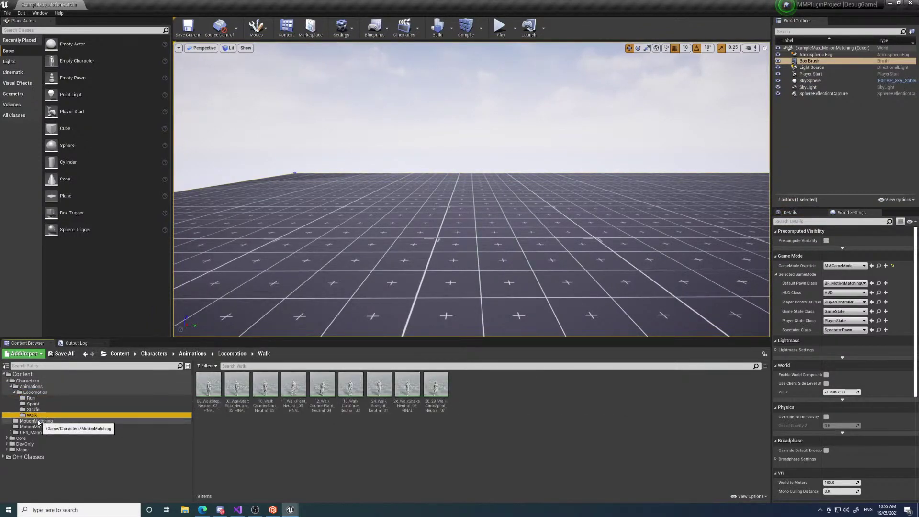
{"action": "left_click", "coordinate": [36, 421]}
{"action": "left_click", "coordinate": [288, 423]}
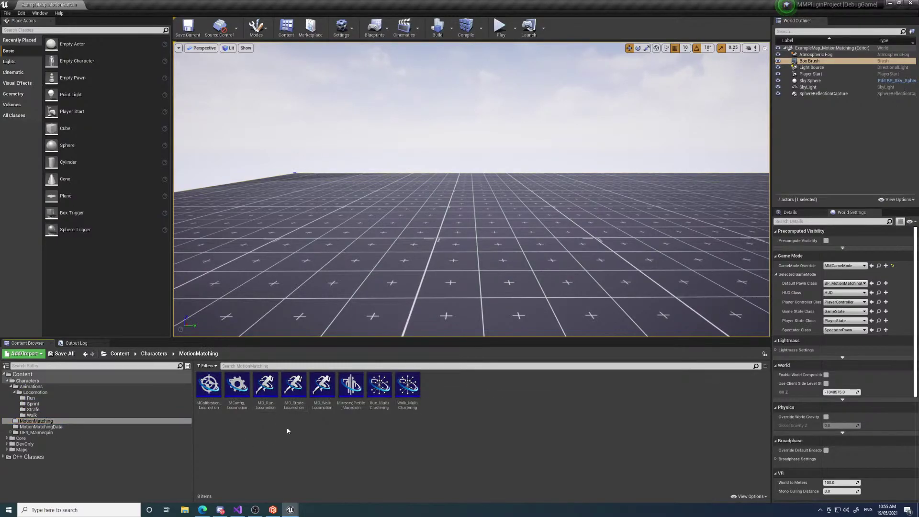
{"action": "double_click", "coordinate": [265, 386]}
Step: Look through the run data's sequence list and preview both RunTurnContinue sequences with their trajectories
{"action": "left_click", "coordinate": [106, 227]}
{"action": "left_click", "coordinate": [106, 182]}
{"action": "left_click", "coordinate": [113, 162]}
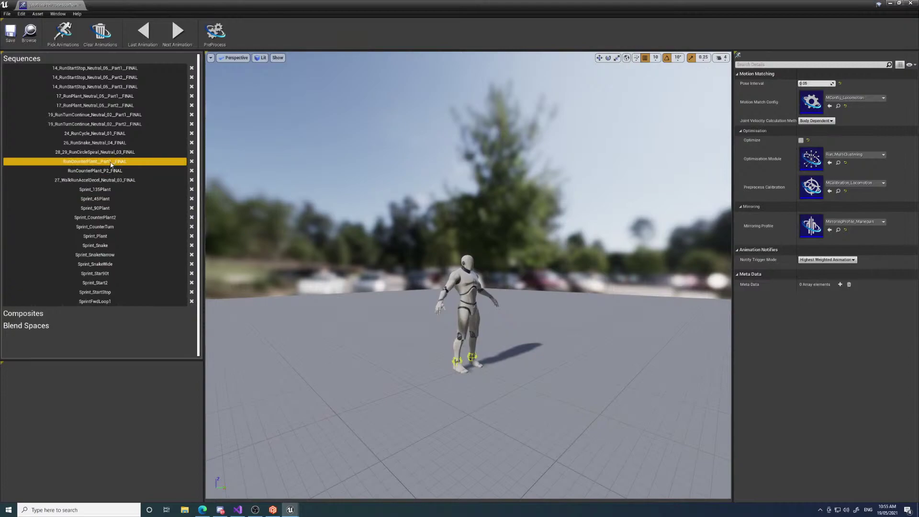
{"action": "left_click", "coordinate": [108, 172]}
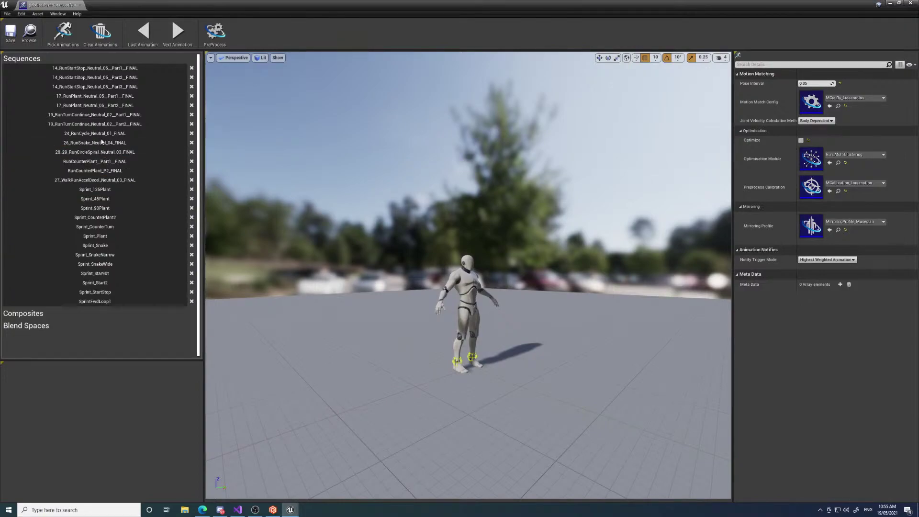
{"action": "left_click", "coordinate": [98, 124]}
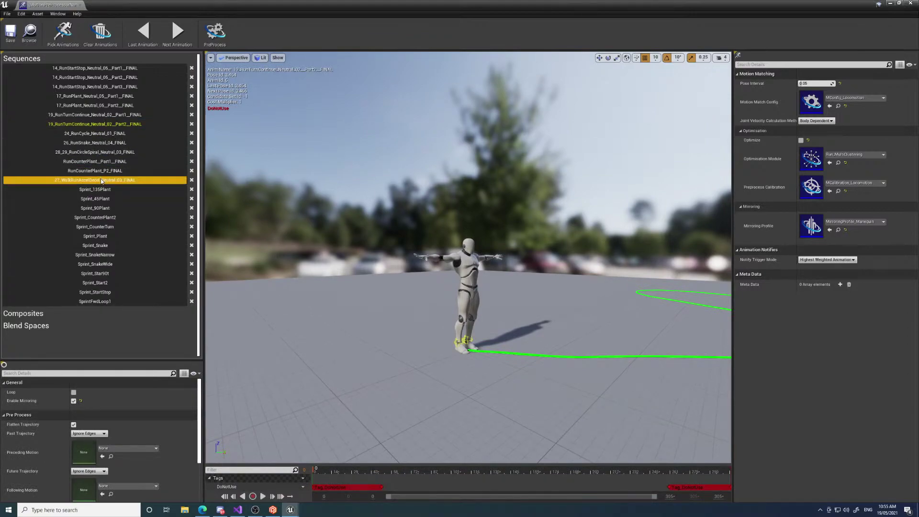
{"action": "left_click", "coordinate": [94, 115]}
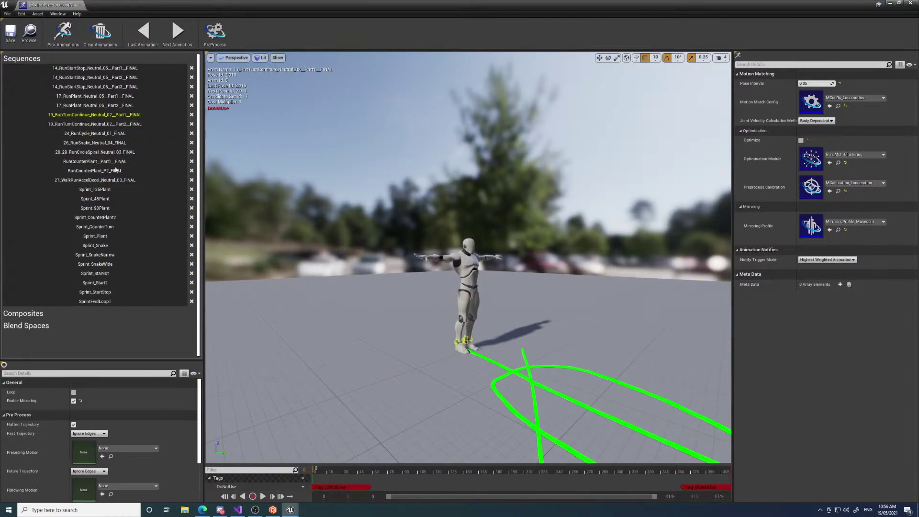
Step: Examine the trajectories and tags of the RunStartStop, RunPlant, RunCycle, WalkRunAccelDecel and Sprint sequences, including Sprint_SnakeNarrow
{"action": "left_click", "coordinate": [114, 71]}
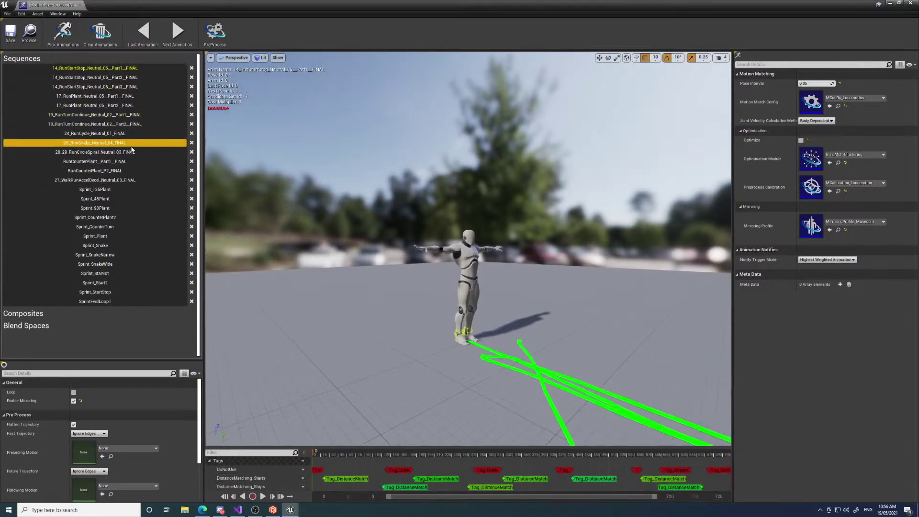
{"action": "left_click", "coordinate": [116, 80]}
{"action": "left_click", "coordinate": [117, 87]}
{"action": "left_click", "coordinate": [114, 96]}
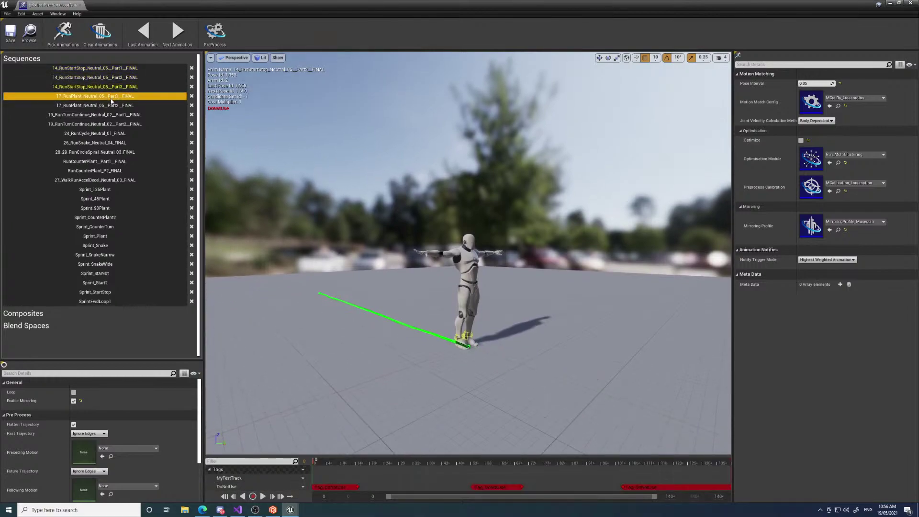
{"action": "left_click", "coordinate": [112, 105]}
{"action": "left_click", "coordinate": [112, 115]}
{"action": "left_click", "coordinate": [111, 124]}
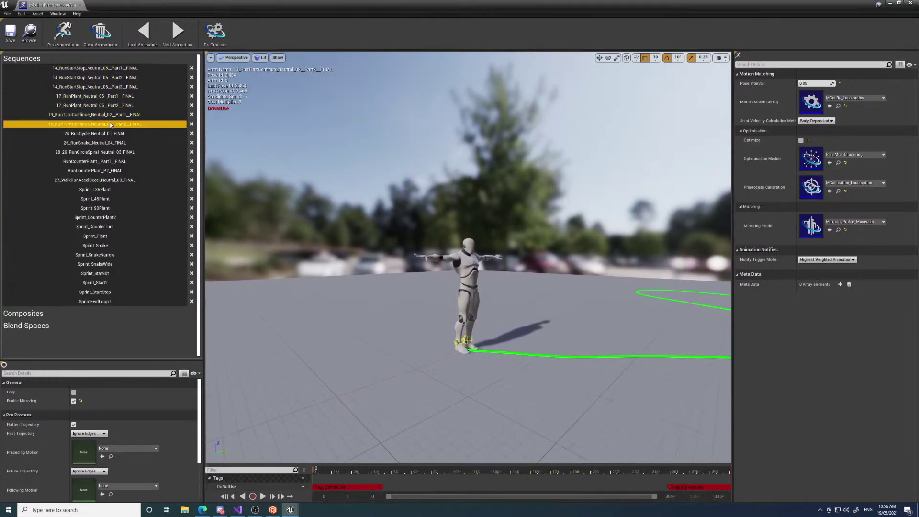
{"action": "left_click", "coordinate": [112, 133]}
{"action": "left_click", "coordinate": [110, 180]}
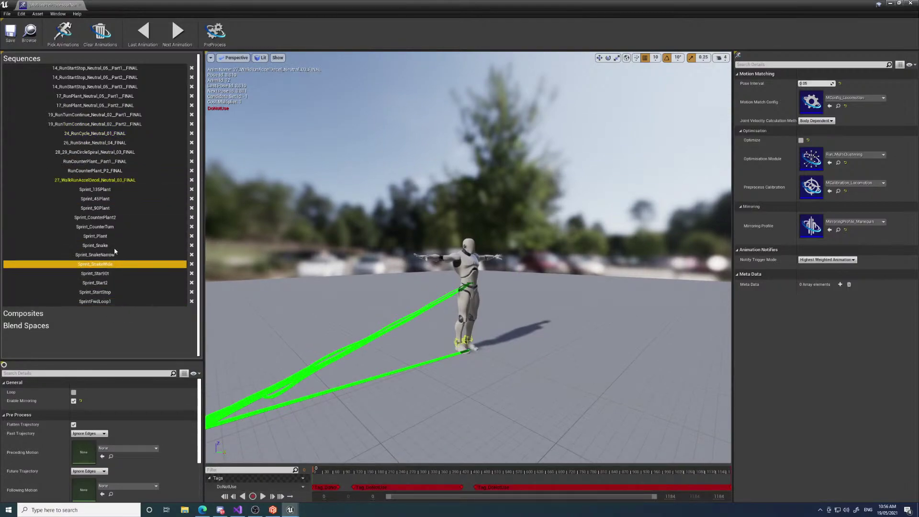
{"action": "left_click", "coordinate": [114, 189]}
{"action": "left_click", "coordinate": [110, 255]}
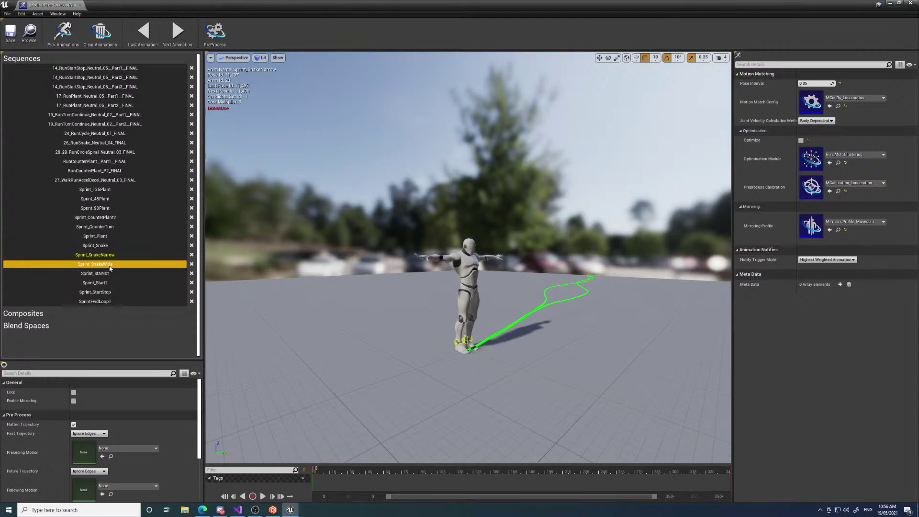
{"action": "left_click", "coordinate": [73, 393]}
{"action": "left_click", "coordinate": [73, 392]}
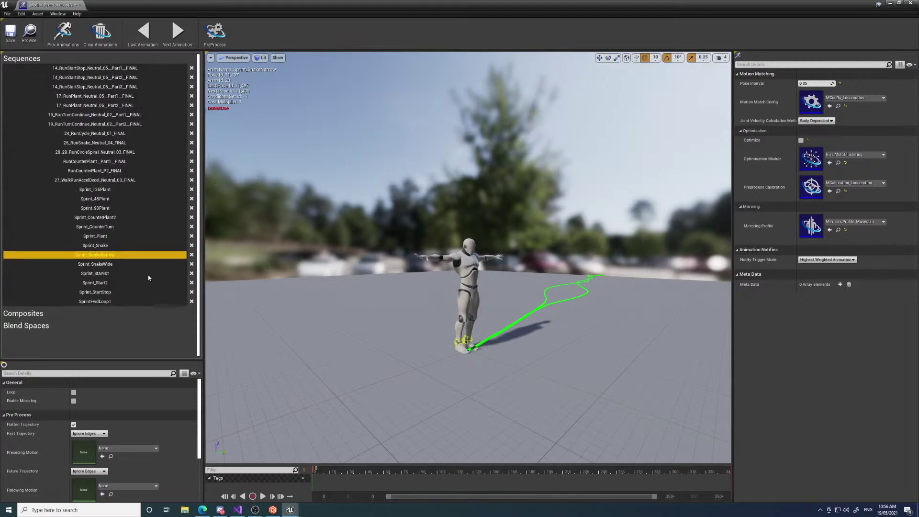
{"action": "scroll", "coordinate": [149, 445], "scroll_direction": "up", "scroll_amount": 3}
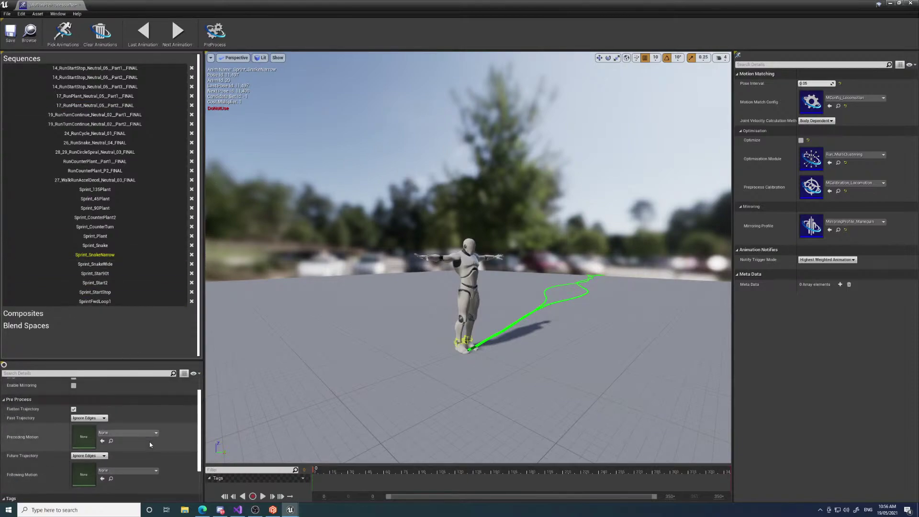
Step: Close the motion data asset, play test the character's running and direction changes in the example map, and stop the session
{"action": "left_click", "coordinate": [80, 5]}
{"action": "left_click", "coordinate": [499, 29]}
{"action": "key", "text": "d"}
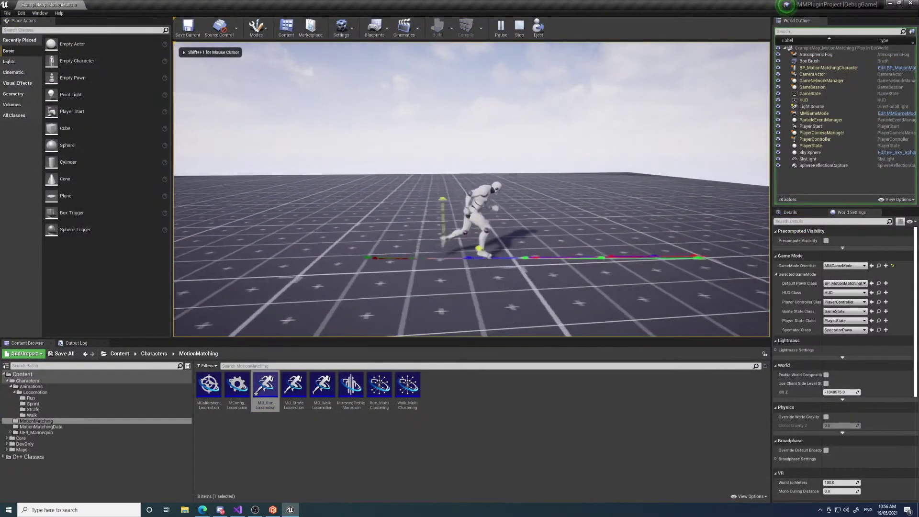
{"action": "key", "text": "a"}
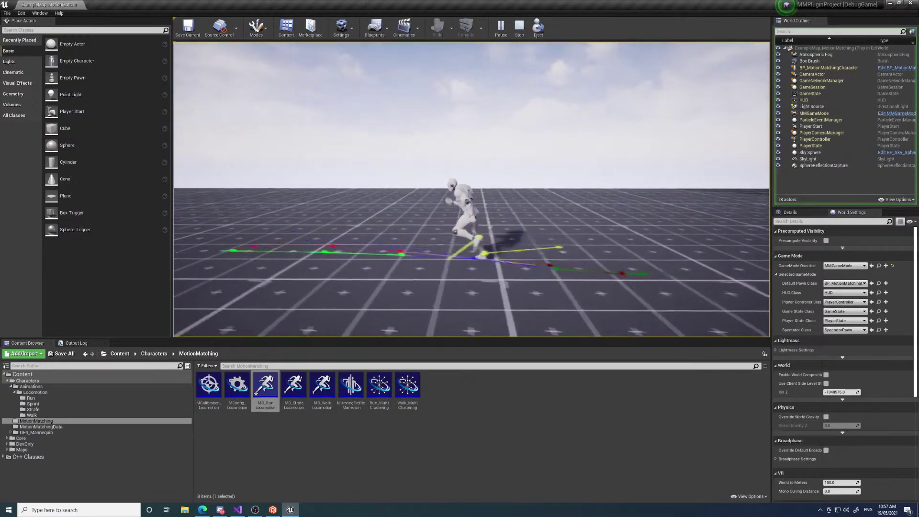
{"action": "key", "text": "Escape"}
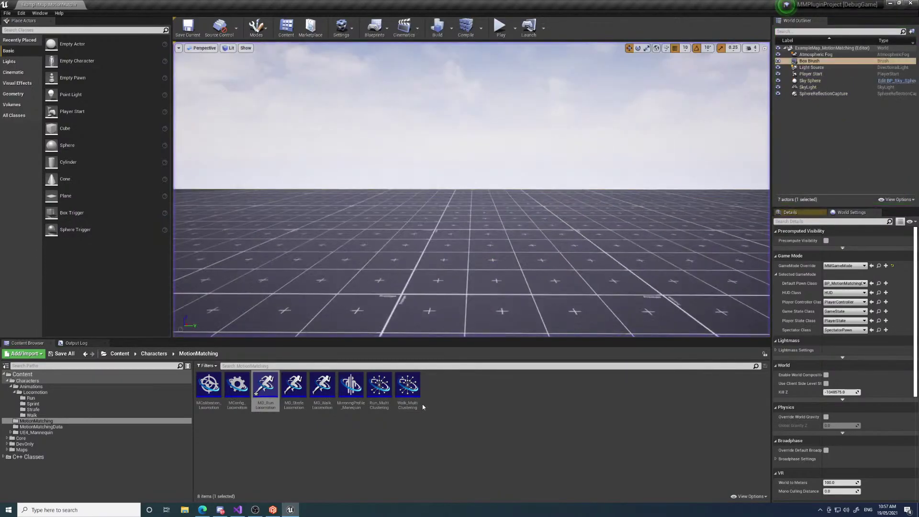
Step: Reopen the MD_RunLocomotion motion data and preview the Sprint_135Plant, Sprint_45Plant and Sprint_90Plant sequences with their trajectories
{"action": "double_click", "coordinate": [265, 385]}
{"action": "left_click", "coordinate": [83, 233]}
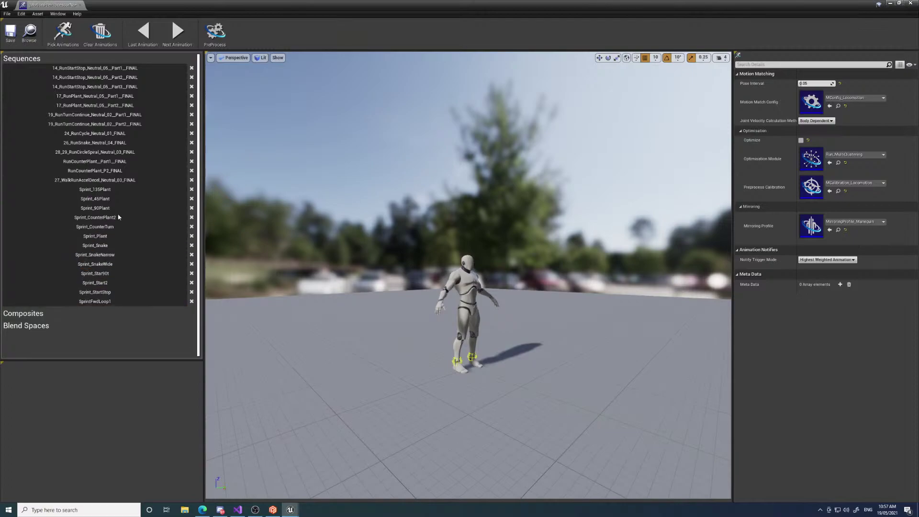
{"action": "left_click", "coordinate": [95, 189]}
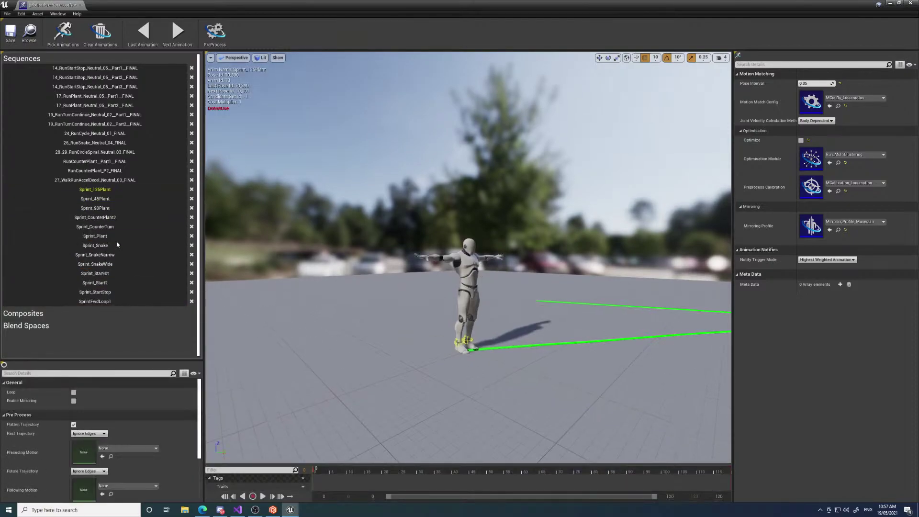
{"action": "left_click", "coordinate": [263, 496]}
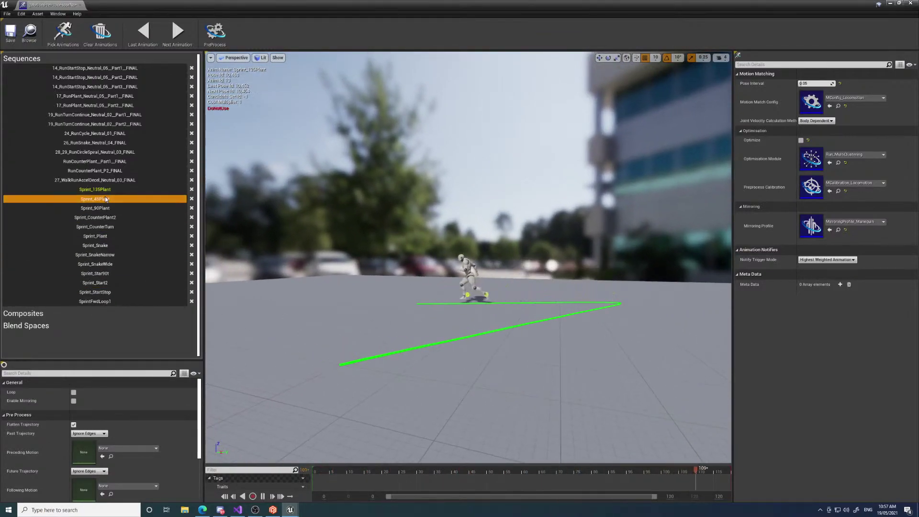
{"action": "left_click", "coordinate": [96, 199]}
{"action": "left_click_drag", "start_coordinate": [326, 472], "coordinate": [446, 477]}
{"action": "left_click", "coordinate": [95, 207]}
{"action": "left_click", "coordinate": [271, 497]}
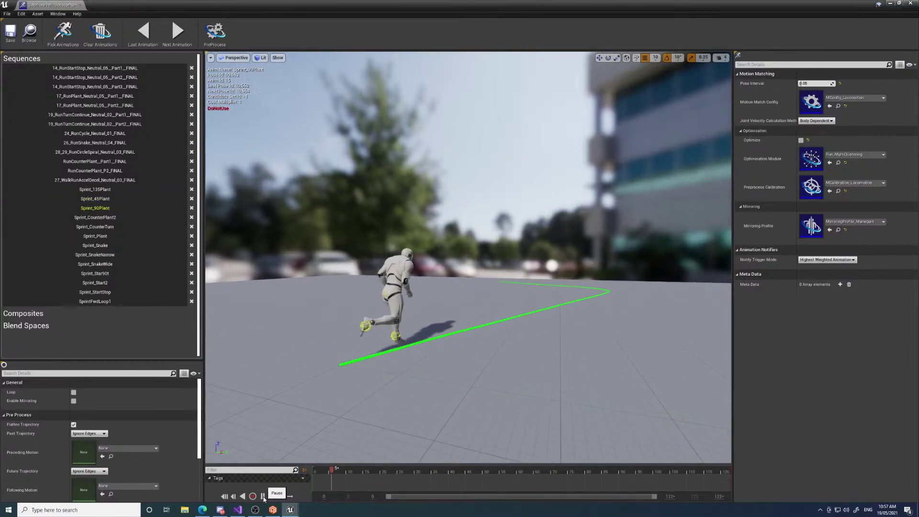
Step: Examine the trajectories of the Sprint counter plant, counter turn, plant, snake and start sequences
{"action": "left_click", "coordinate": [96, 217]}
{"action": "left_click", "coordinate": [96, 226]}
{"action": "left_click", "coordinate": [95, 236]}
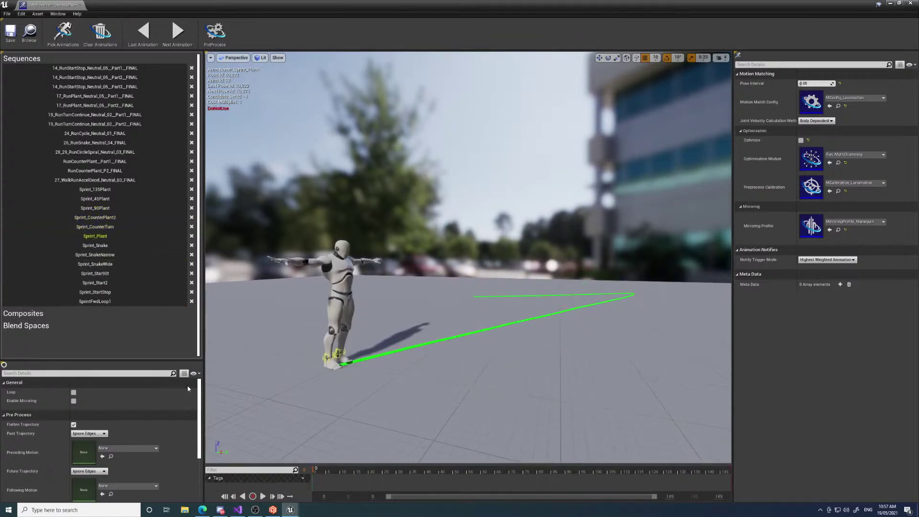
{"action": "left_click", "coordinate": [108, 255]}
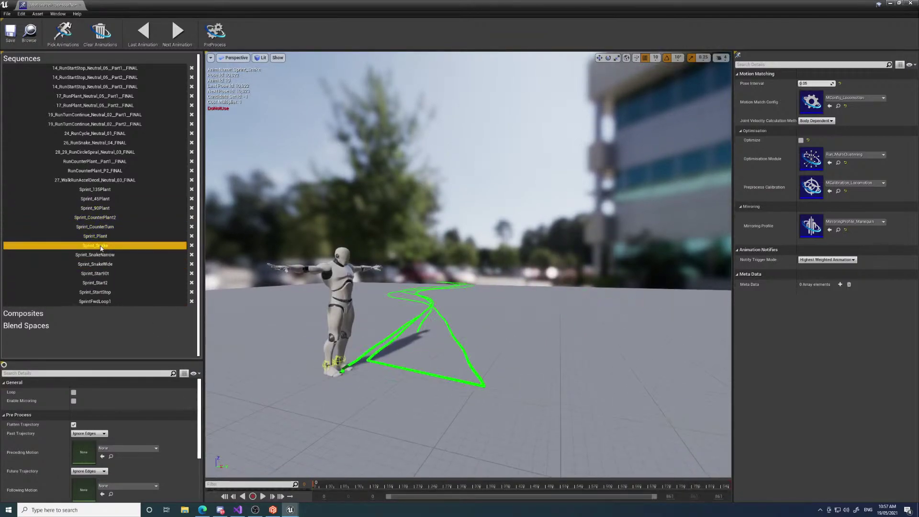
{"action": "left_click", "coordinate": [110, 264]}
{"action": "left_click", "coordinate": [110, 273]}
Step: Preview the SprintFwdLoop1 sequence and enable looping for it
{"action": "left_click", "coordinate": [110, 301]}
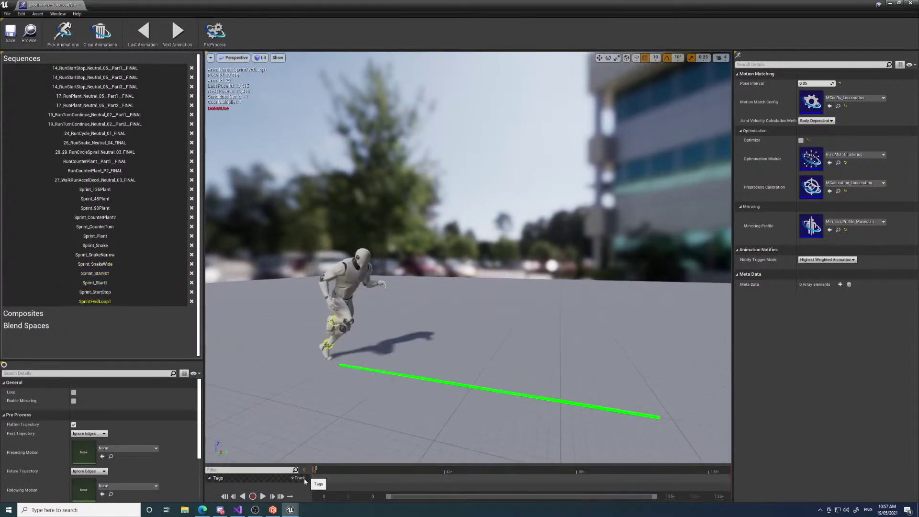
{"action": "left_click", "coordinate": [263, 497]}
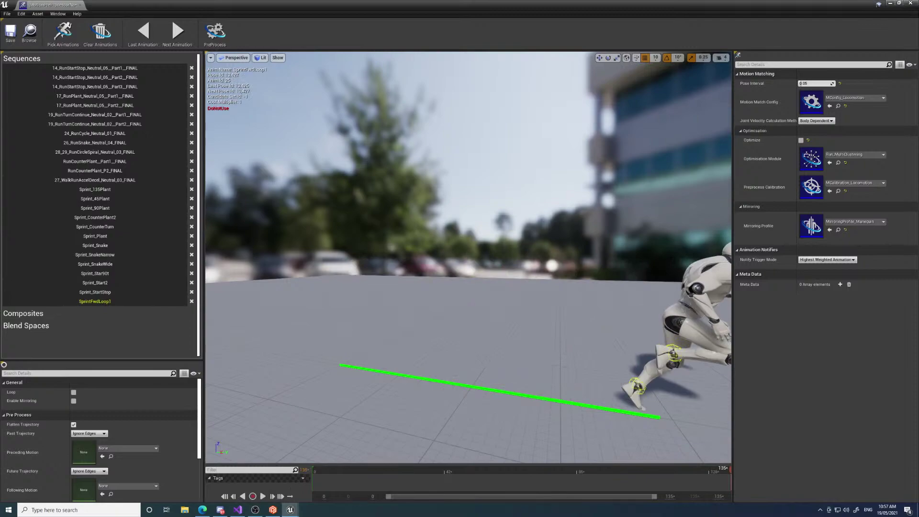
{"action": "right_click_drag", "start_coordinate": [354, 319], "coordinate": [321, 413]}
{"action": "key", "text": "s"}
{"action": "left_click_drag", "start_coordinate": [329, 473], "coordinate": [303, 469]}
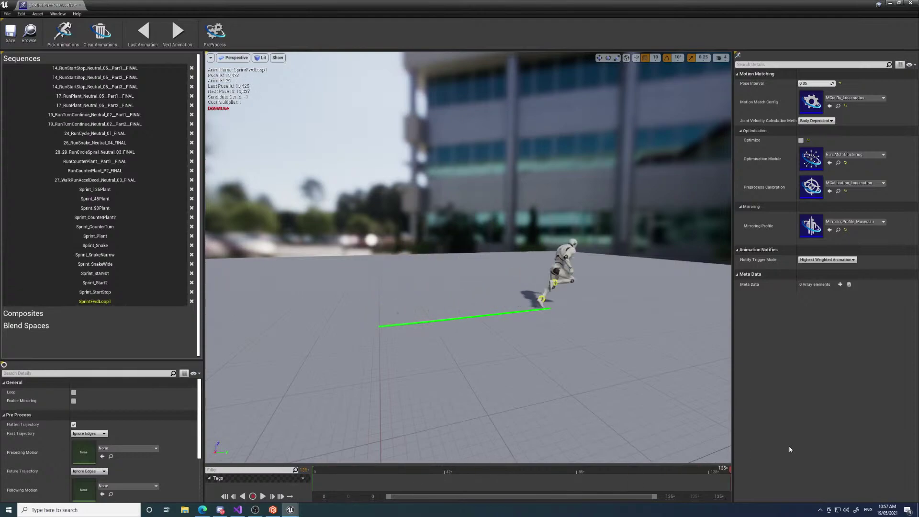
{"action": "left_click", "coordinate": [73, 393]}
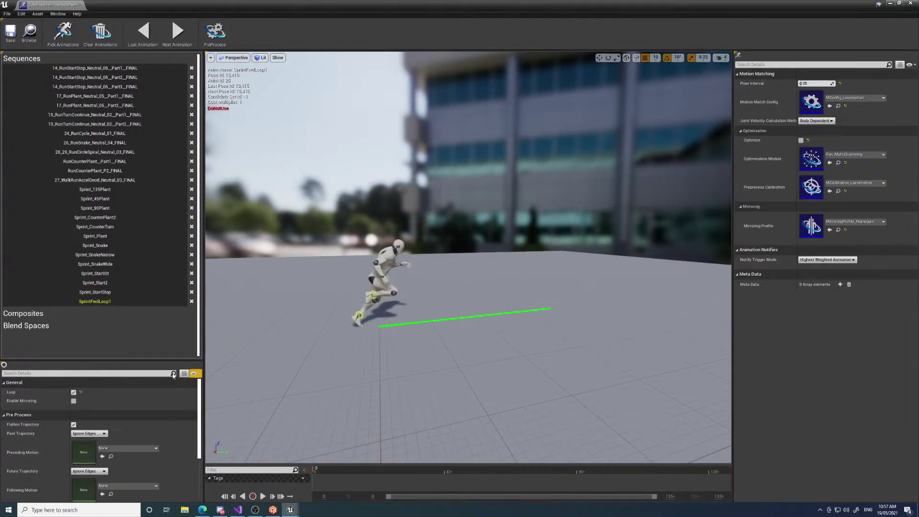
Step: Scrub through the start of the Sprint_StartStop sequence and clear its Trait Names array
{"action": "left_click", "coordinate": [122, 293]}
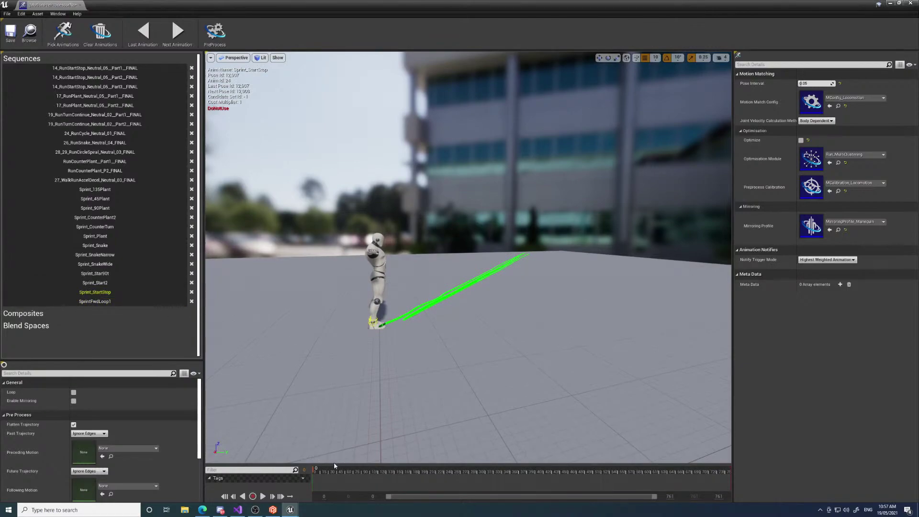
{"action": "right_click_drag", "start_coordinate": [519, 334], "coordinate": [570, 352]}
{"action": "key", "text": "s"}
{"action": "left_click_drag", "start_coordinate": [375, 470], "coordinate": [309, 474]}
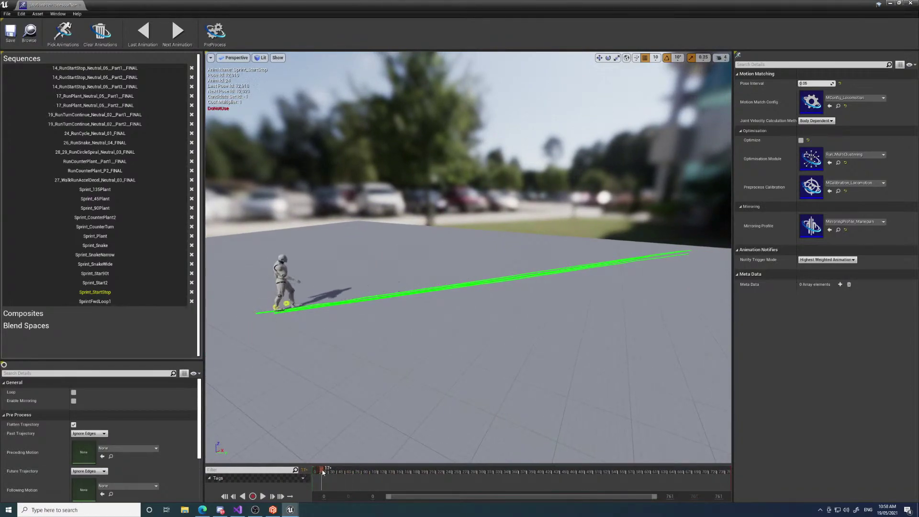
{"action": "scroll", "coordinate": [125, 459], "scroll_direction": "down", "scroll_amount": 3}
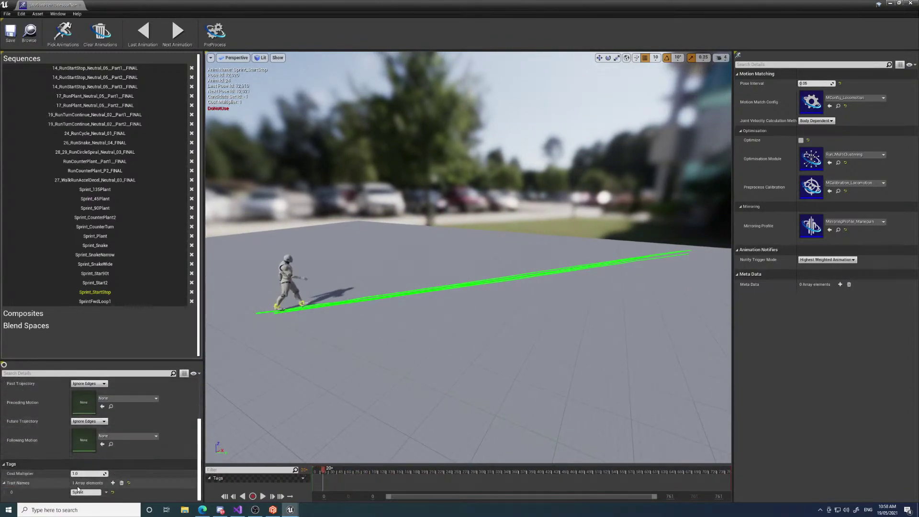
{"action": "left_click", "coordinate": [121, 483]}
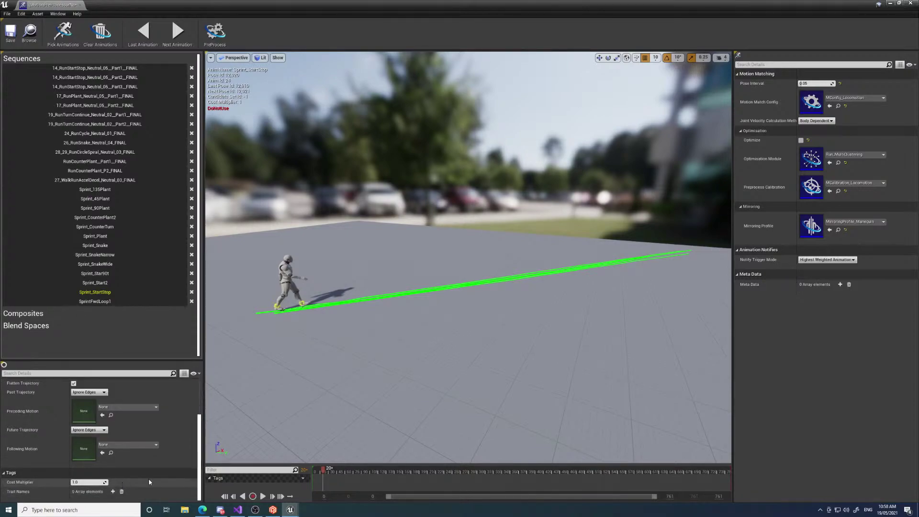
Step: Add two tag tracks to Sprint_StartStop, named RunTraits and SprintTraits
{"action": "left_click", "coordinate": [307, 491]}
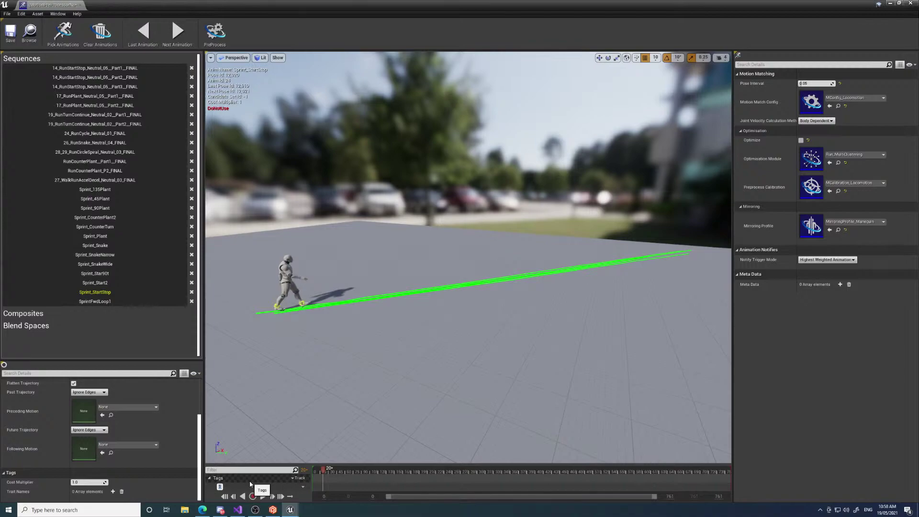
{"action": "type", "text": "RunTraits"}
{"action": "key", "text": "Return"}
{"action": "left_click", "coordinate": [298, 478]}
{"action": "left_click", "coordinate": [306, 491]}
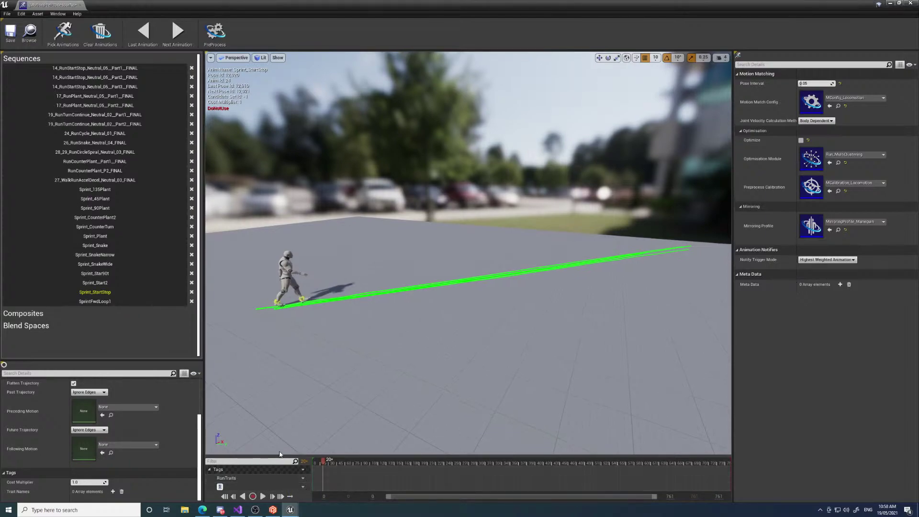
{"action": "type", "text": "SprintTraits"}
{"action": "key", "text": "Return"}
Step: Add a Tag Trait section to the RunTraits track and create a third tag track named DoNotUse
{"action": "right_click", "coordinate": [369, 479]}
{"action": "mouse_move", "coordinate": [408, 492]}
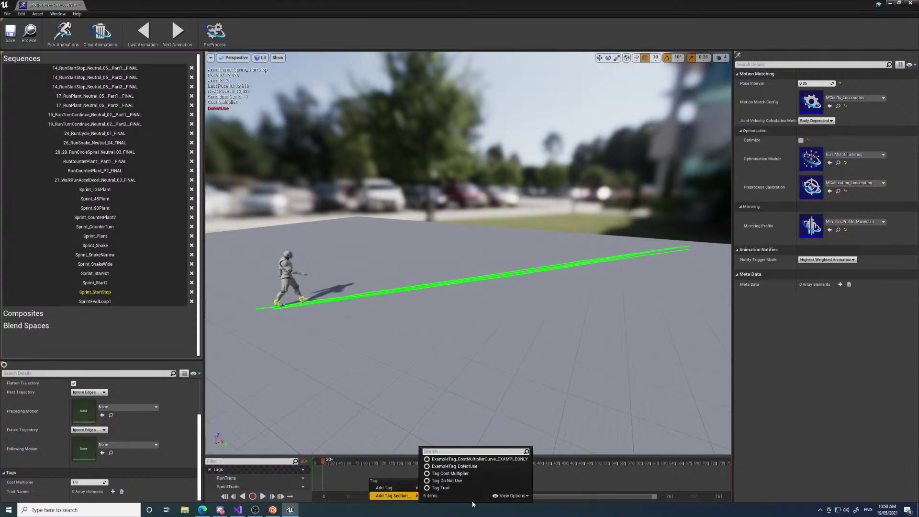
{"action": "left_click", "coordinate": [459, 489]}
{"action": "left_click_drag", "start_coordinate": [325, 462], "coordinate": [357, 463]}
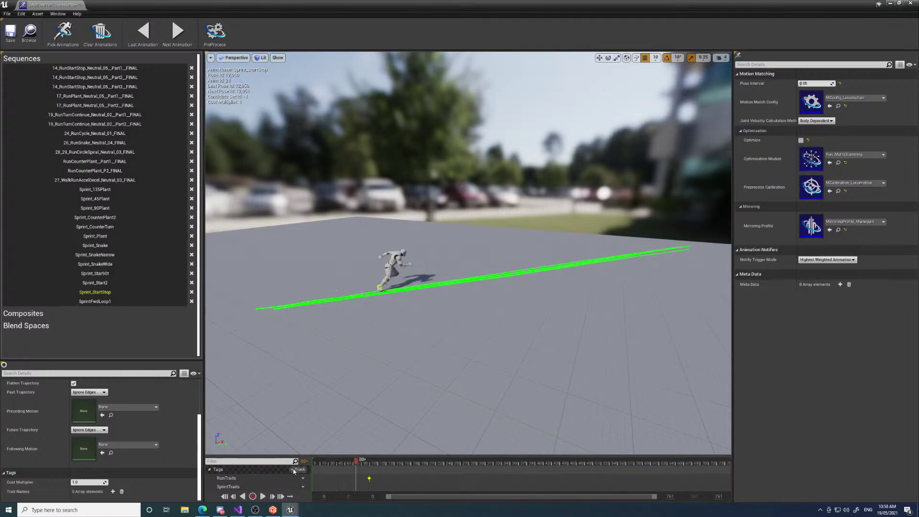
{"action": "type", "text": "DoNotUse"}
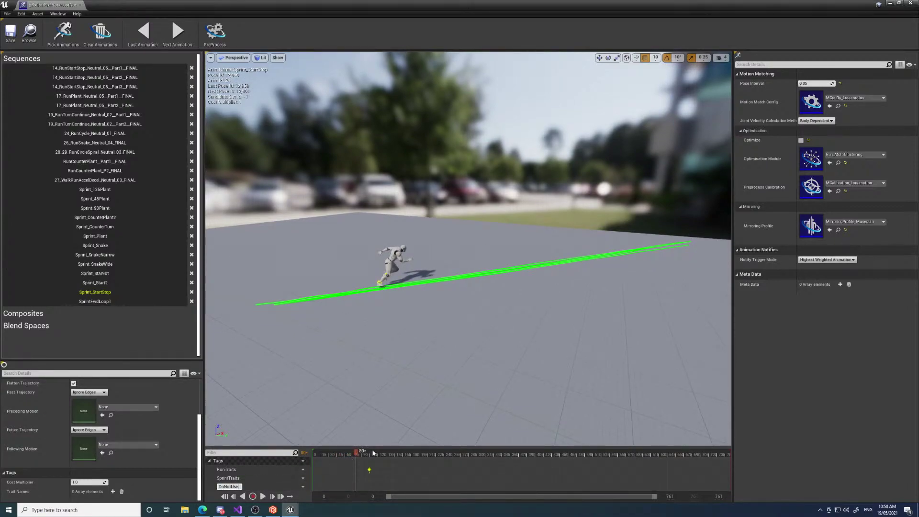
{"action": "key", "text": "Return"}
Step: Check the DoNotUse tags on 17_RunPlant_Neutral_05_Part1 and the SprintFwdLoop1 sequence, and return to Sprint_StartStop
{"action": "left_click", "coordinate": [96, 96]}
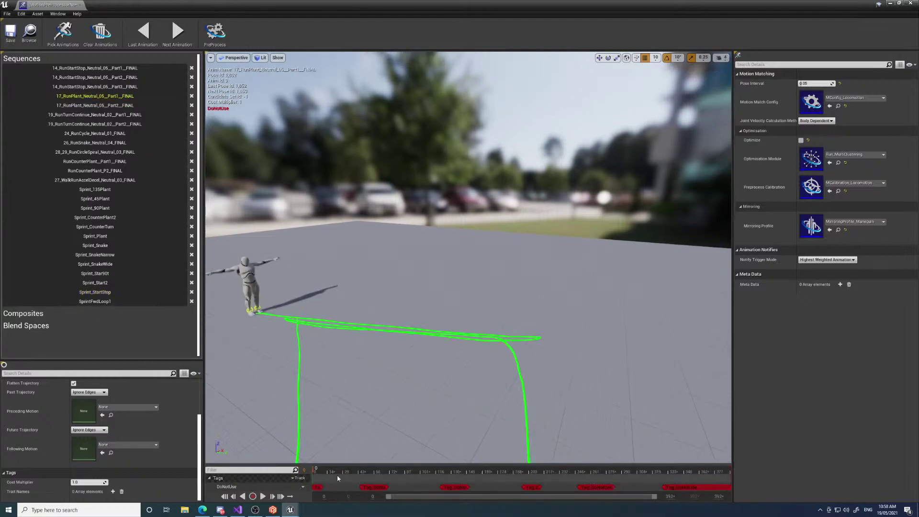
{"action": "left_click_drag", "start_coordinate": [431, 481], "coordinate": [305, 477]}
{"action": "left_click", "coordinate": [118, 301]}
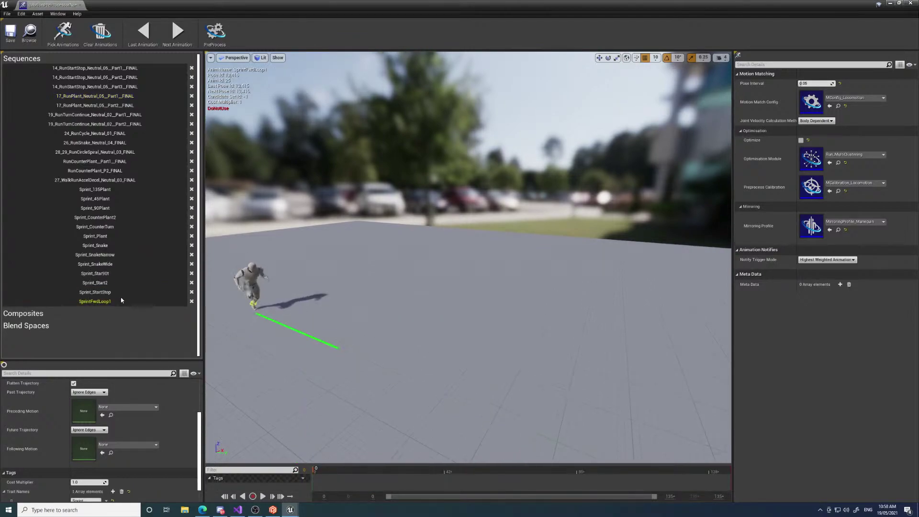
{"action": "left_click", "coordinate": [118, 292]}
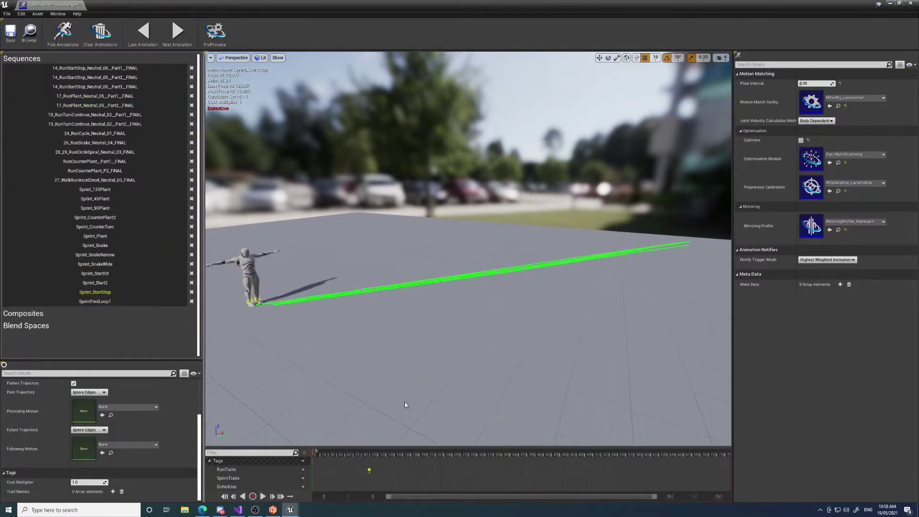
Step: Add an ExampleTag_DoNotUse section to the DoNotUse track and stretch it from the sequence's start over the opening frames
{"action": "left_click", "coordinate": [366, 470]}
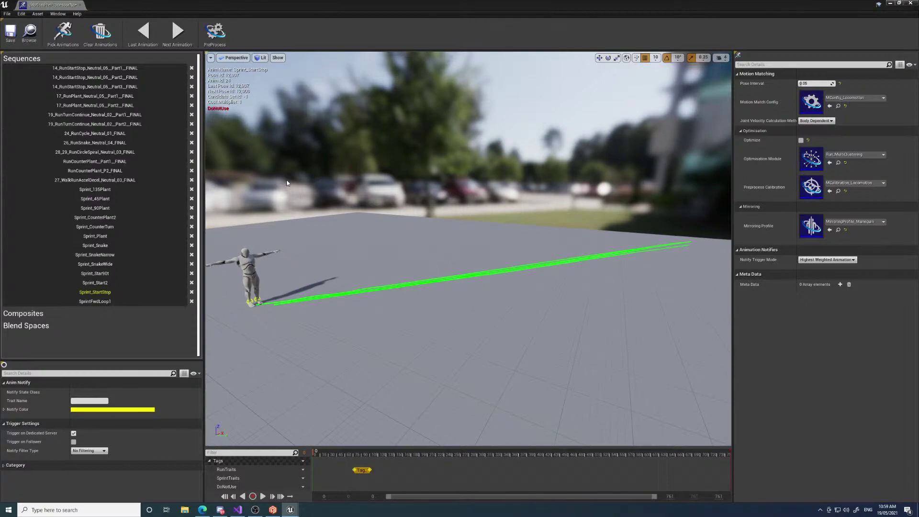
{"action": "mouse_move", "coordinate": [320, 452]}
{"action": "left_mouse_down"}
{"action": "mouse_move", "coordinate": [355, 454]}
{"action": "mouse_move", "coordinate": [330, 453]}
{"action": "left_mouse_up"}
{"action": "right_click", "coordinate": [343, 467]}
{"action": "mouse_move", "coordinate": [366, 483]}
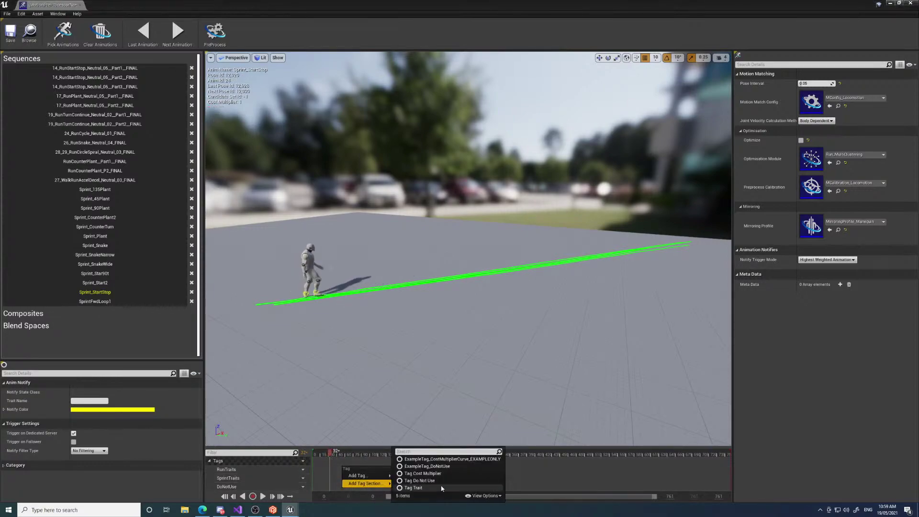
{"action": "left_click", "coordinate": [446, 467]}
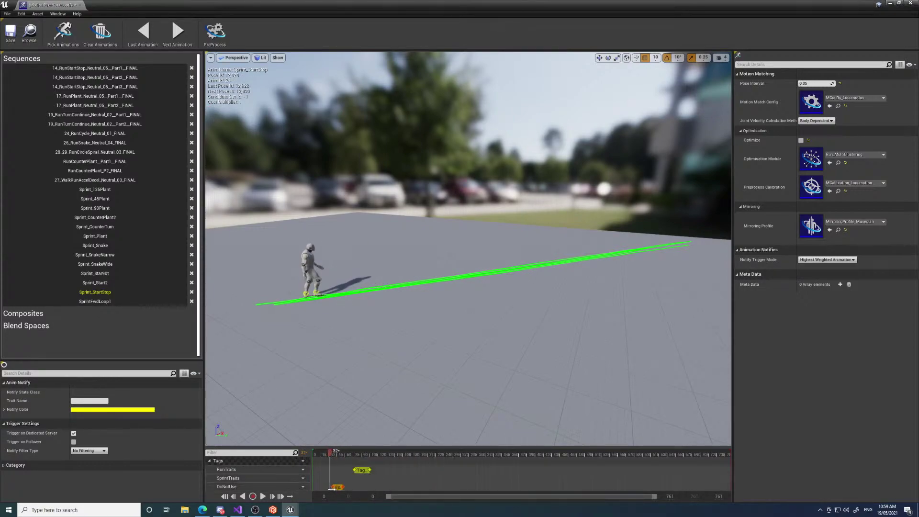
{"action": "left_click_drag", "start_coordinate": [315, 489], "coordinate": [362, 487]}
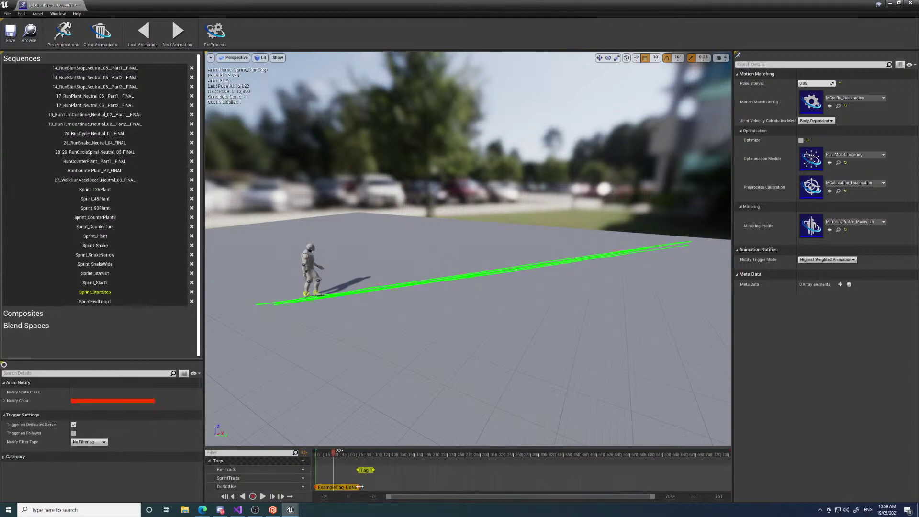
Step: Scrub and play Sprint_StartStop to examine where the character starts moving, sprints and stops relative to the tag sections
{"action": "left_click_drag", "start_coordinate": [337, 454], "coordinate": [368, 457]}
{"action": "left_click_drag", "start_coordinate": [368, 457], "coordinate": [322, 463]}
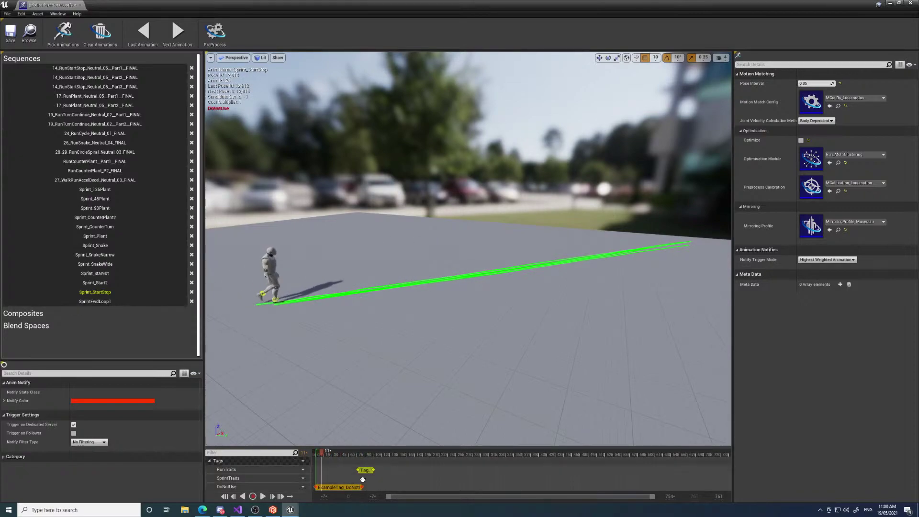
{"action": "left_click_drag", "start_coordinate": [325, 457], "coordinate": [347, 454]}
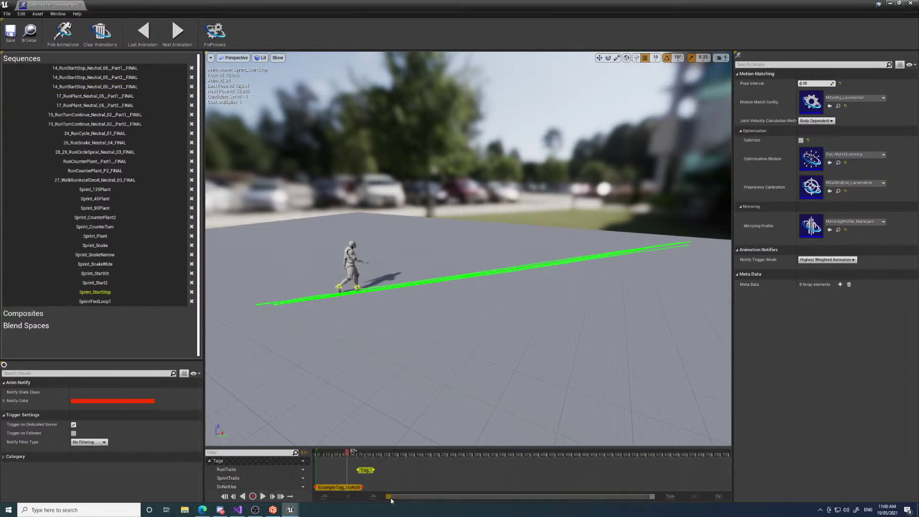
{"action": "left_click_drag", "start_coordinate": [350, 454], "coordinate": [469, 456]}
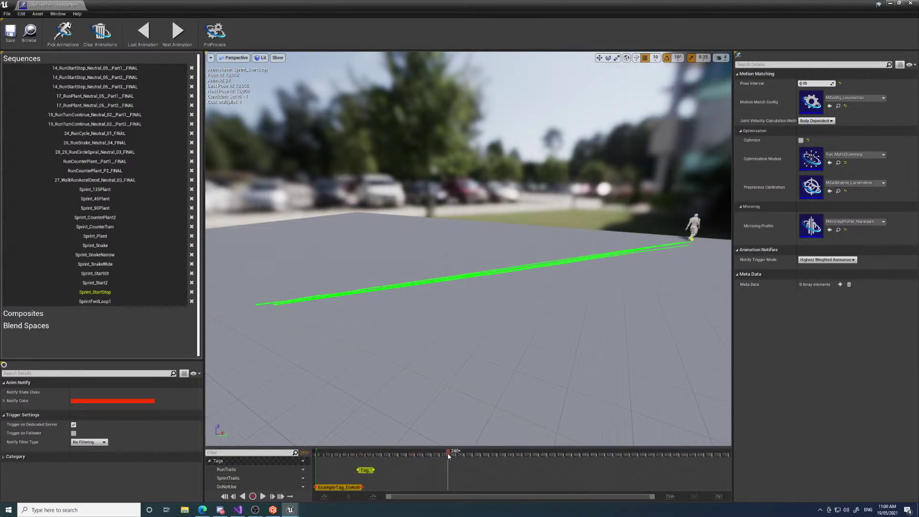
{"action": "left_click", "coordinate": [263, 497]}
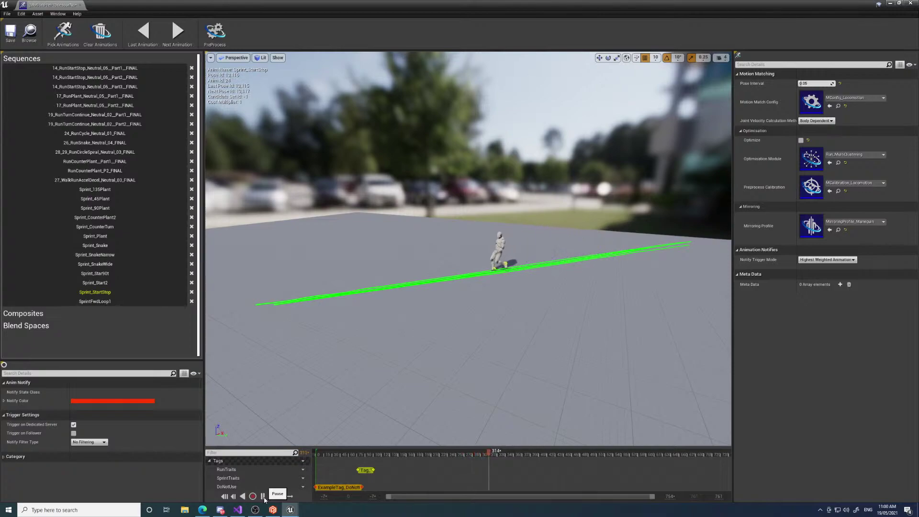
Step: Extend the opening ExampleTag_DoNotUse section of Sprint_StartStop to about frame 447, just before the second sprint pass
{"action": "left_click", "coordinate": [263, 497]}
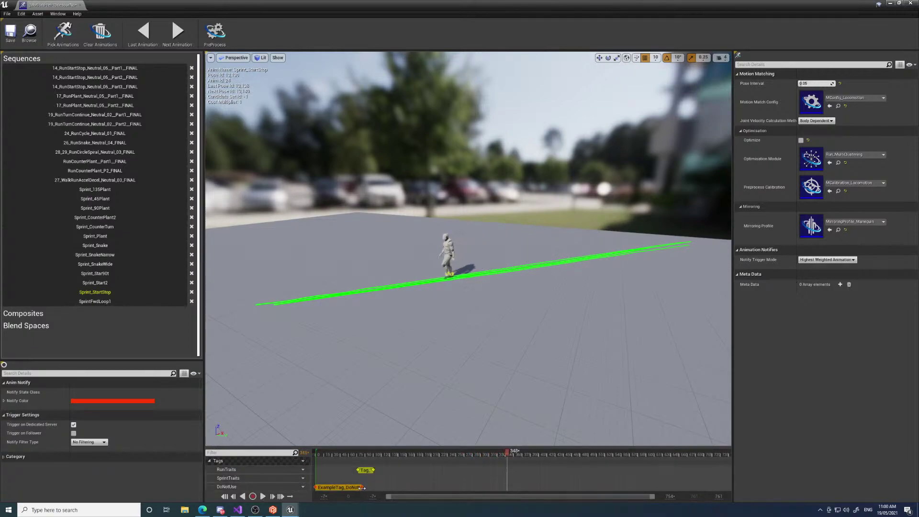
{"action": "left_click_drag", "start_coordinate": [363, 487], "coordinate": [472, 491]}
{"action": "left_click_drag", "start_coordinate": [508, 454], "coordinate": [556, 454]}
{"action": "left_click", "coordinate": [273, 497]}
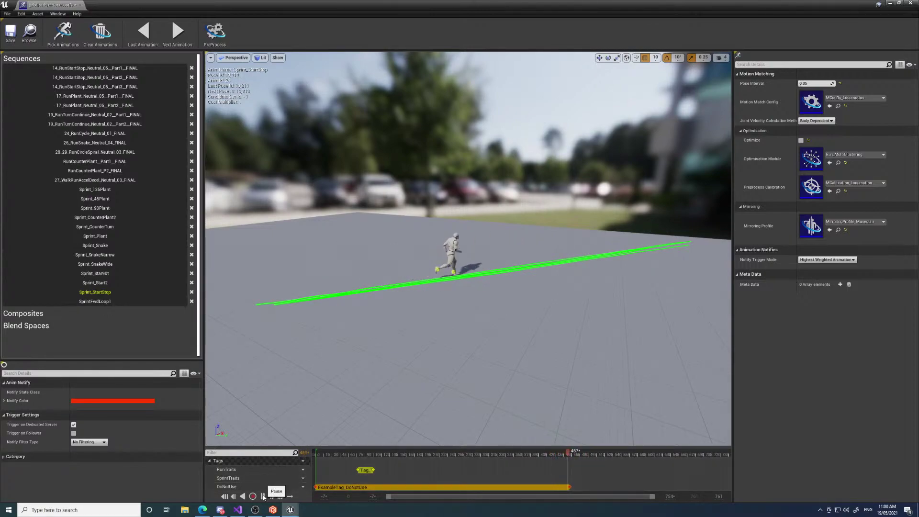
{"action": "left_click_drag", "start_coordinate": [581, 452], "coordinate": [561, 453]}
{"action": "left_click_drag", "start_coordinate": [569, 487], "coordinate": [560, 487]}
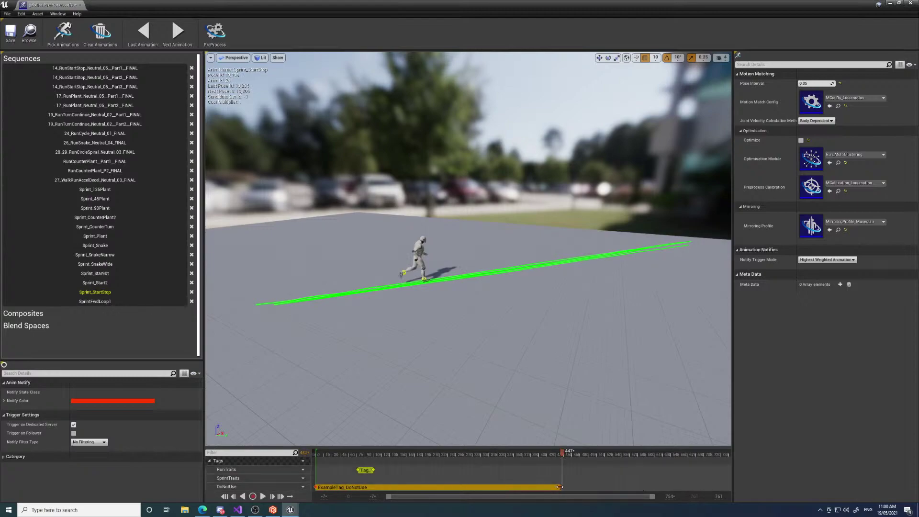
Step: Add a Tag Do Not Use section to the DoNotUse track, starting at about frame 516 where the sprint pass ends
{"action": "left_click_drag", "start_coordinate": [562, 453], "coordinate": [599, 457]}
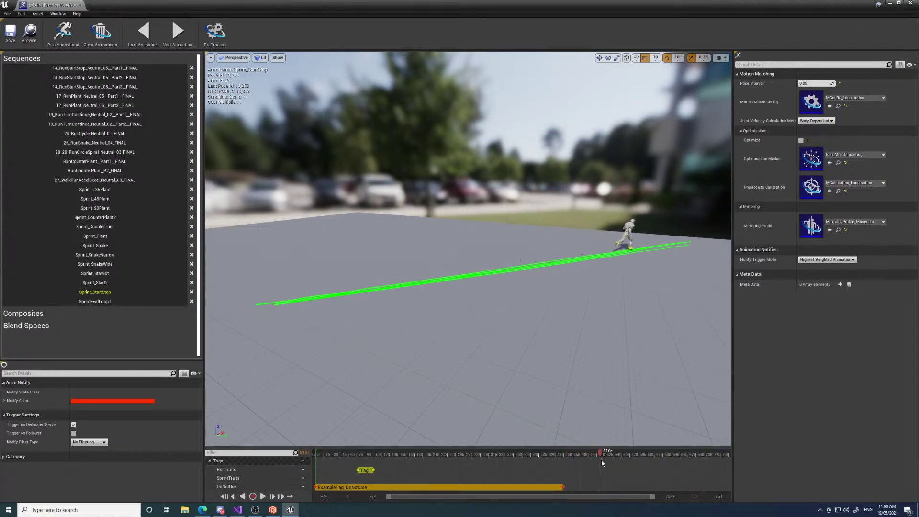
{"action": "right_click", "coordinate": [621, 463]}
{"action": "mouse_move", "coordinate": [651, 481]}
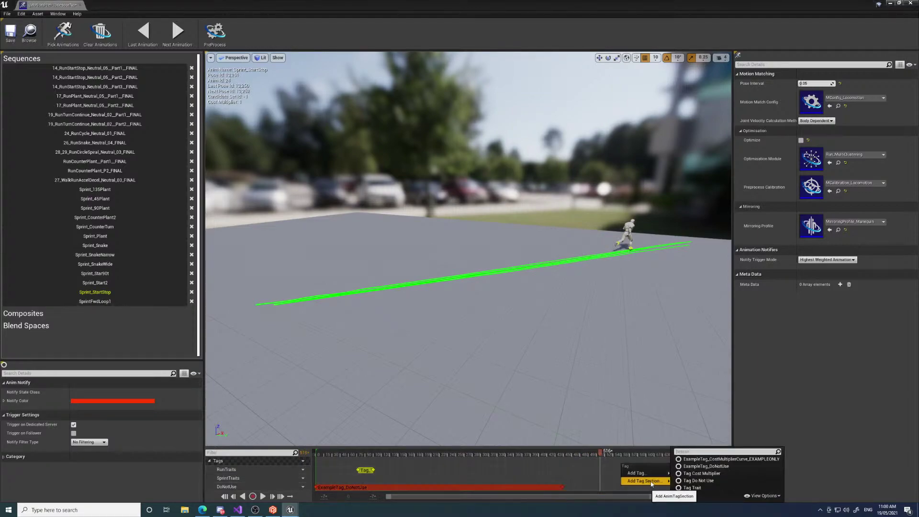
{"action": "left_click", "coordinate": [699, 467]}
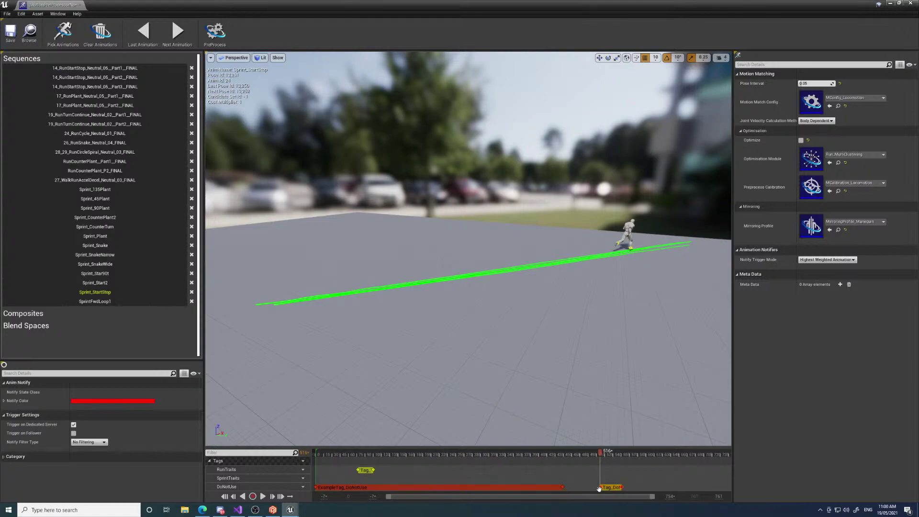
Step: Preview the turnaround in Sprint_StartStop and stretch the Tag Do Not Use section's end to about frame 557
{"action": "left_click_drag", "start_coordinate": [603, 456], "coordinate": [621, 451]}
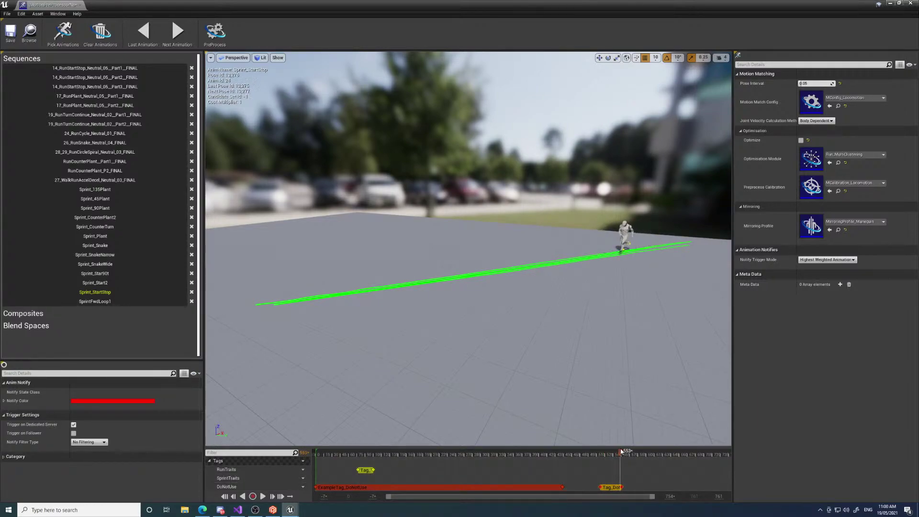
{"action": "left_click", "coordinate": [263, 497]}
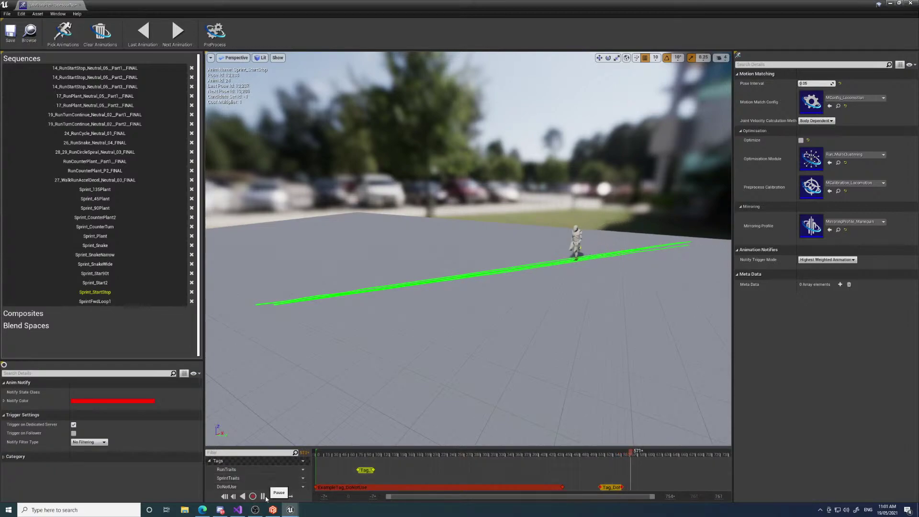
{"action": "left_click", "coordinate": [264, 497]}
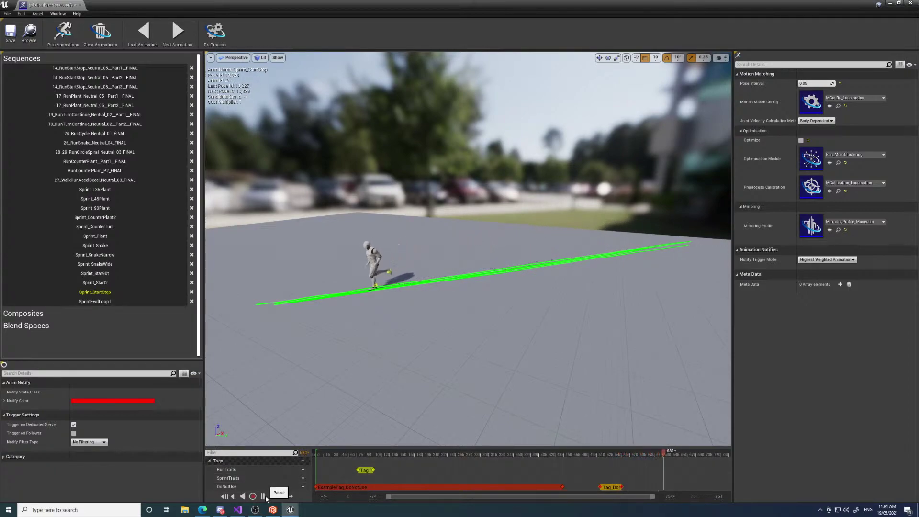
{"action": "left_click_drag", "start_coordinate": [668, 453], "coordinate": [626, 453]}
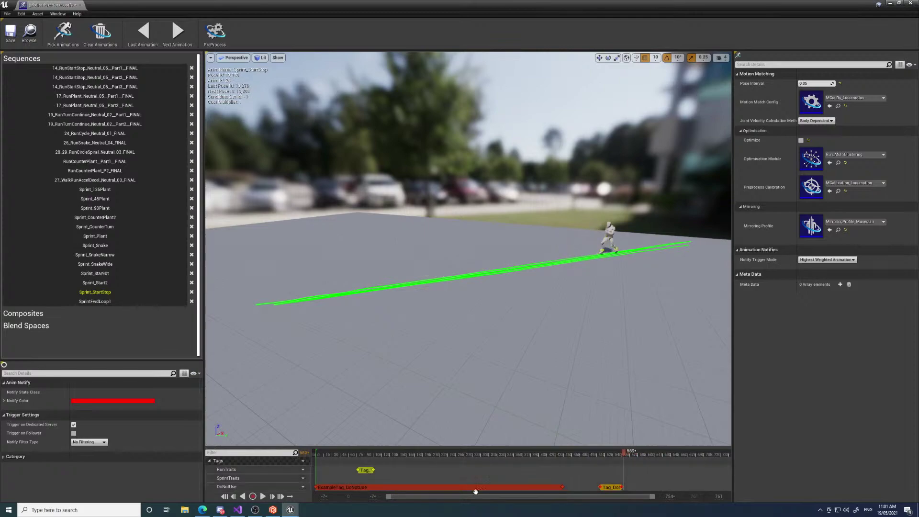
{"action": "left_click", "coordinate": [263, 497]}
{"action": "left_click", "coordinate": [262, 498]}
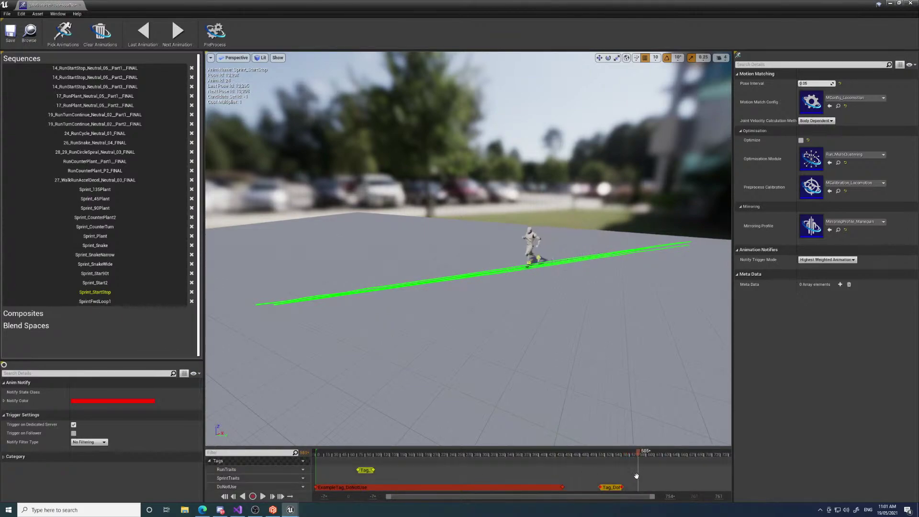
{"action": "left_click_drag", "start_coordinate": [639, 452], "coordinate": [620, 453]}
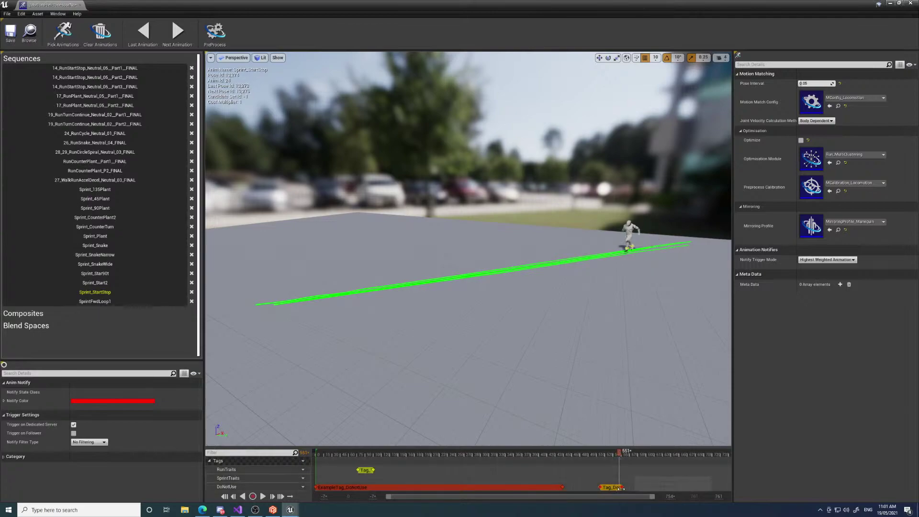
{"action": "left_click", "coordinate": [624, 454]}
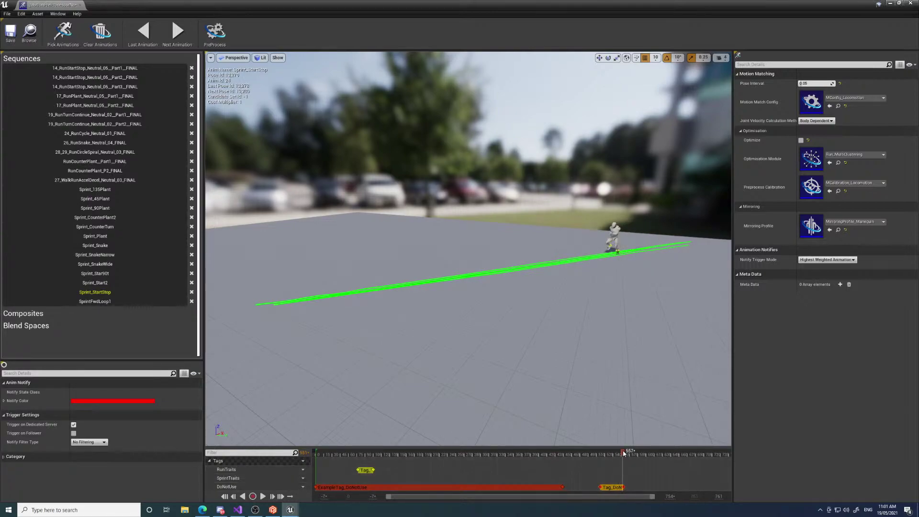
Step: Preview the return sprint and add an ExampleTag_DoNotUse section to the DoNotUse track, starting at about frame 646
{"action": "left_click_drag", "start_coordinate": [626, 454], "coordinate": [642, 454]}
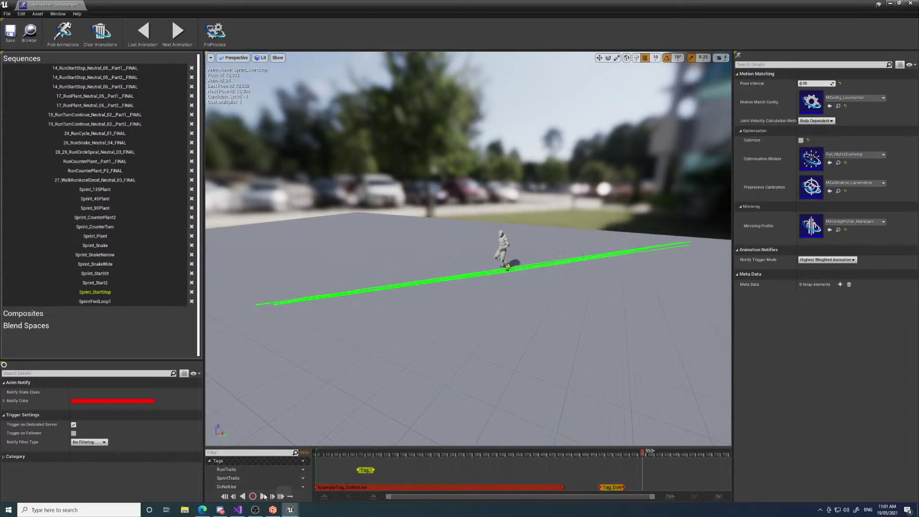
{"action": "left_click", "coordinate": [263, 497]}
{"action": "left_click", "coordinate": [263, 496]}
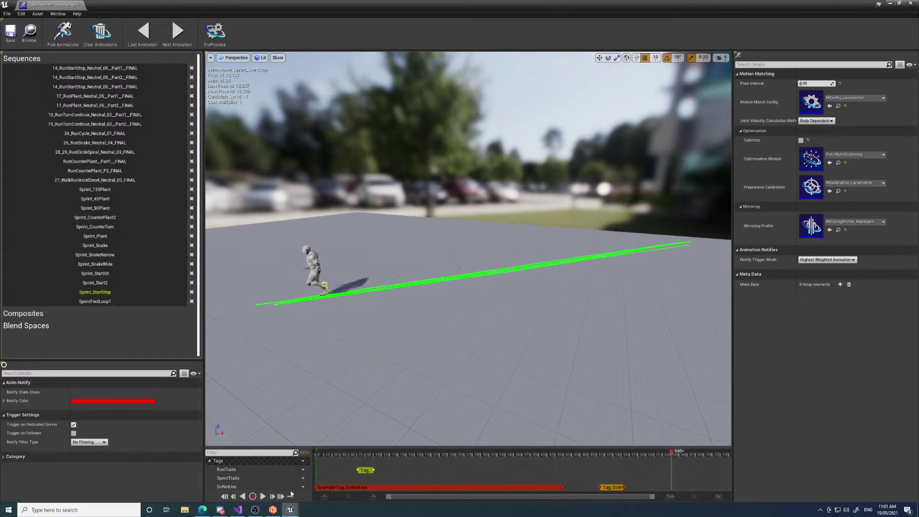
{"action": "right_click", "coordinate": [680, 489]}
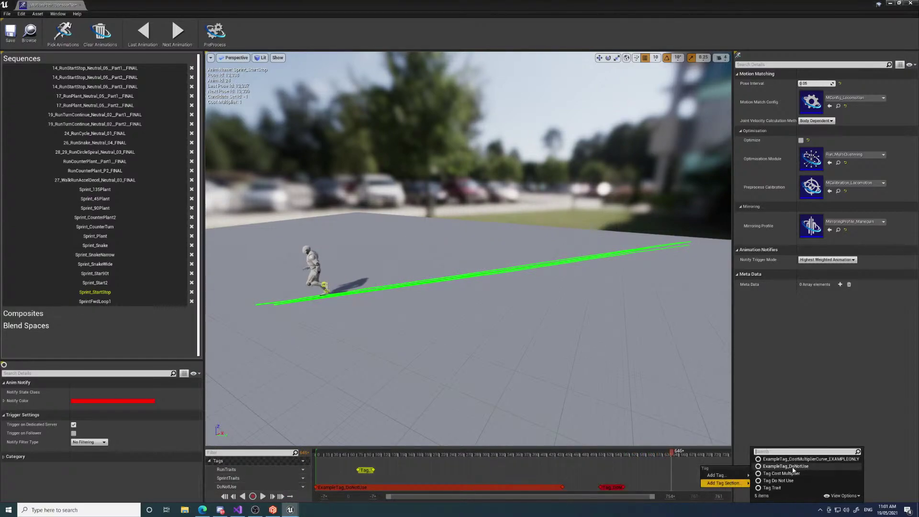
{"action": "left_click_drag", "start_coordinate": [700, 489], "coordinate": [686, 489]}
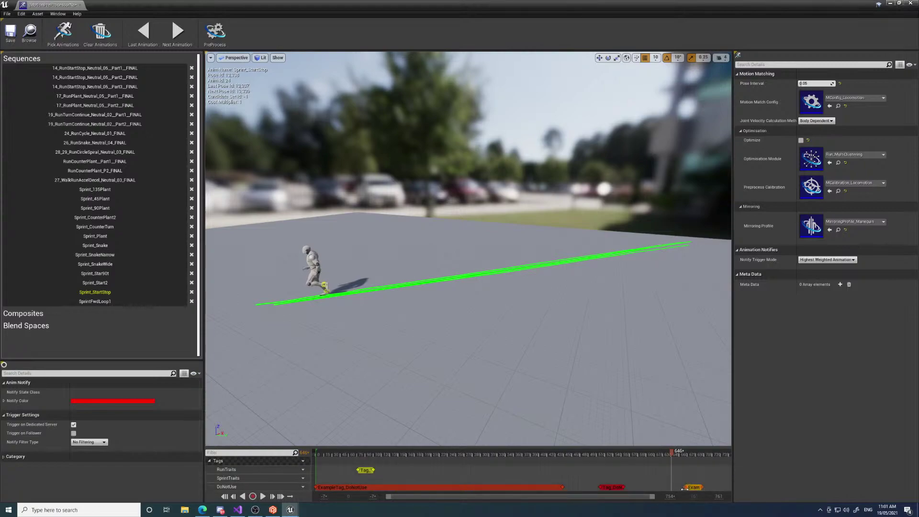
Step: Play the closing frames and extend the last ExampleTag_DoNotUse section to the end of the sequence
{"action": "left_click", "coordinate": [677, 454]}
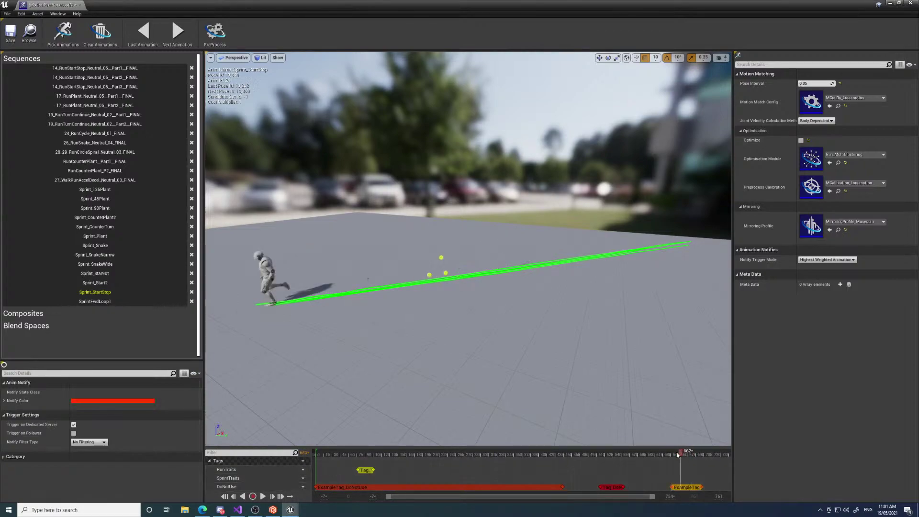
{"action": "left_click_drag", "start_coordinate": [678, 456], "coordinate": [681, 456]}
{"action": "left_click", "coordinate": [262, 497]}
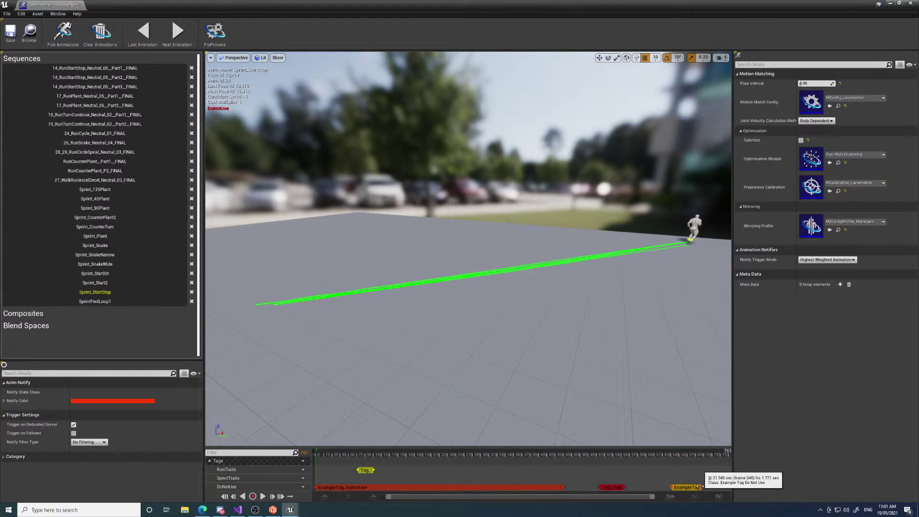
{"action": "left_click_drag", "start_coordinate": [702, 487], "coordinate": [734, 482]}
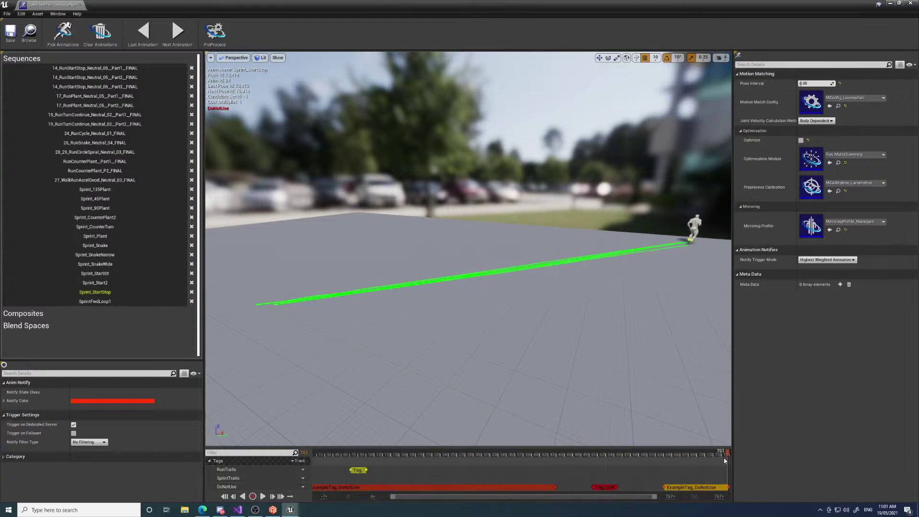
Step: Move the RunTraits Tag Trait section over the gap between the first two DoNotUse sections, widen it to about frame 522, and name its trait Sprint
{"action": "left_click_drag", "start_coordinate": [694, 454], "coordinate": [344, 459]}
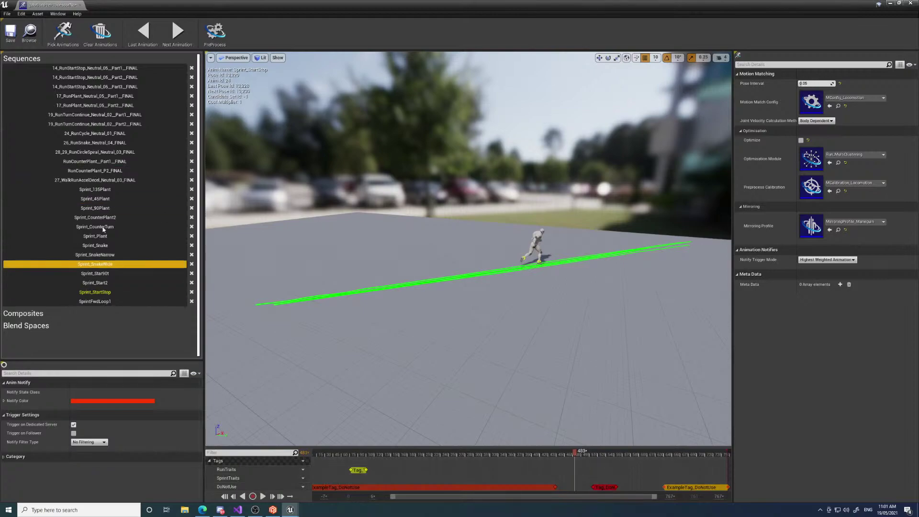
{"action": "left_click_drag", "start_coordinate": [357, 455], "coordinate": [573, 464]}
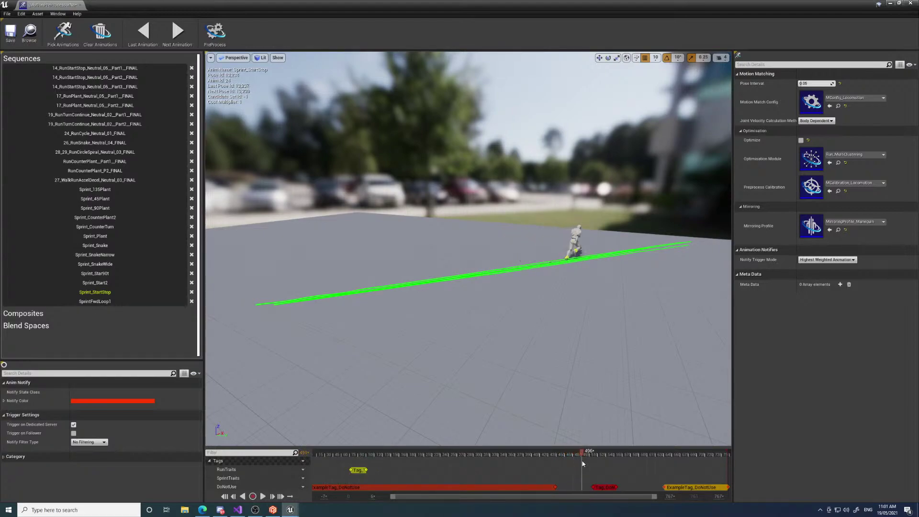
{"action": "left_click_drag", "start_coordinate": [364, 470], "coordinate": [512, 474]}
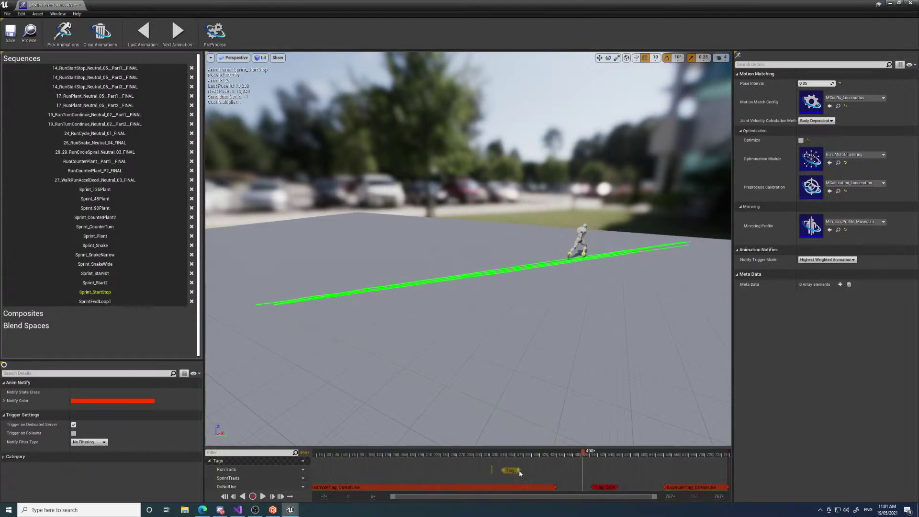
{"action": "left_click", "coordinate": [576, 471]}
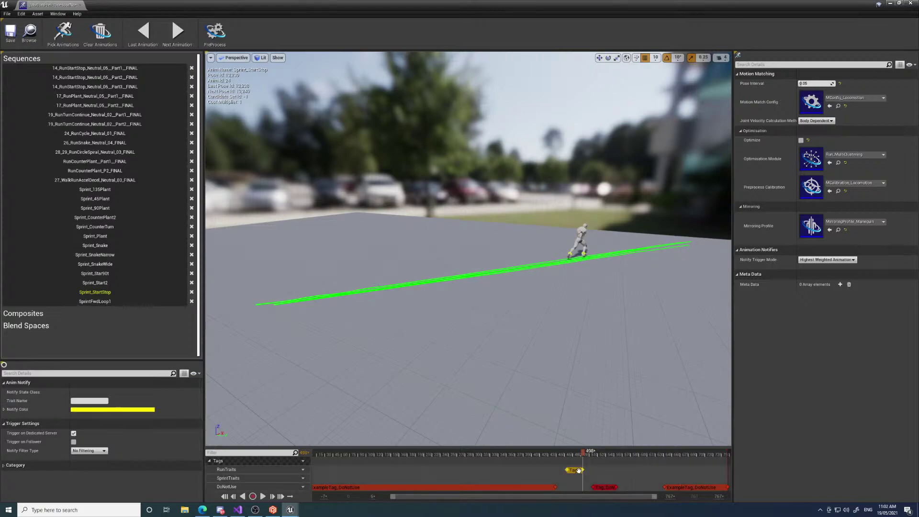
{"action": "left_click_drag", "start_coordinate": [567, 471], "coordinate": [557, 471]}
{"action": "left_click", "coordinate": [570, 470]}
{"action": "left_click_drag", "start_coordinate": [571, 470], "coordinate": [596, 470]}
{"action": "left_click", "coordinate": [581, 472]}
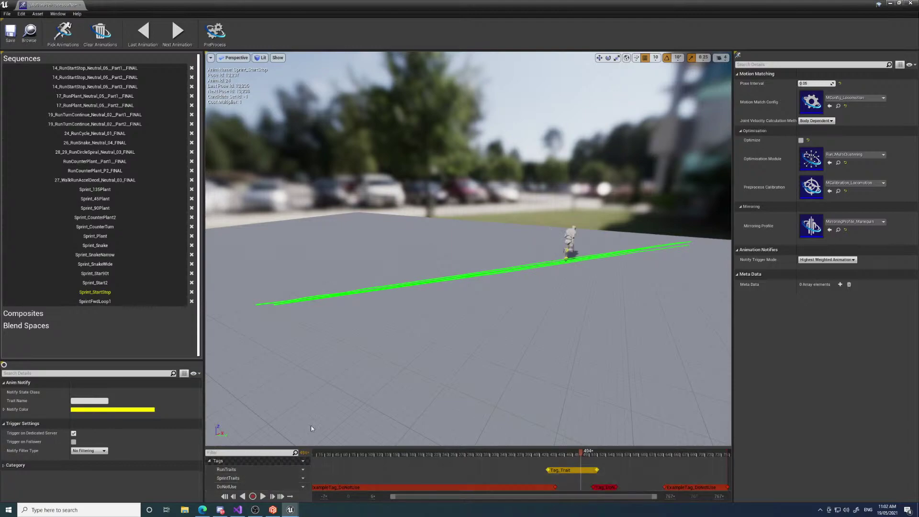
{"action": "mouse_move", "coordinate": [589, 456]}
{"action": "left_mouse_down"}
{"action": "mouse_move", "coordinate": [543, 454]}
{"action": "mouse_move", "coordinate": [585, 457]}
{"action": "left_mouse_up"}
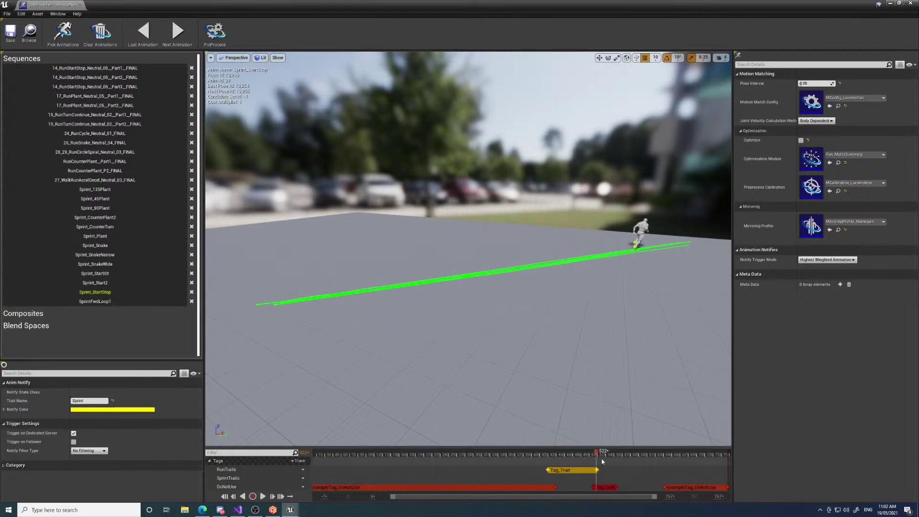
Step: Scrub past the turnaround and extend the middle Tag Do Not Use section's end to about frame 565
{"action": "left_click_drag", "start_coordinate": [598, 455], "coordinate": [625, 458]}
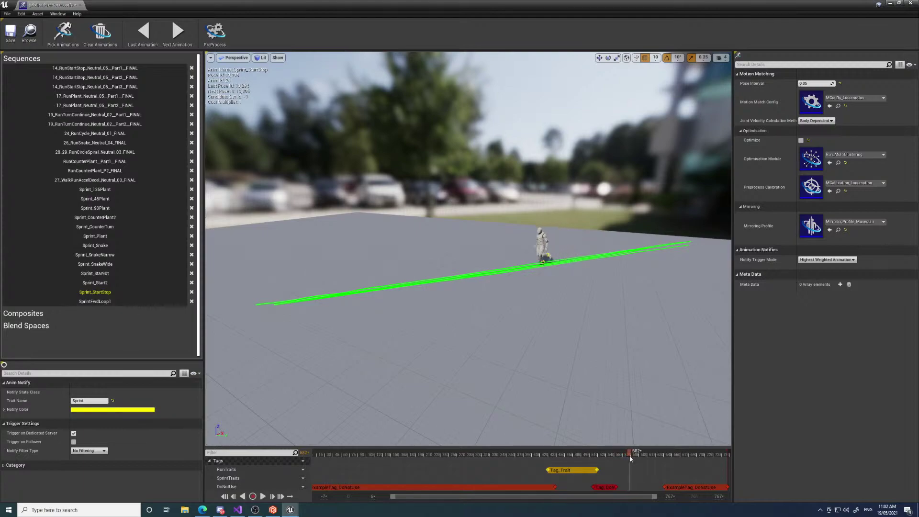
{"action": "left_click_drag", "start_coordinate": [635, 459], "coordinate": [621, 487]}
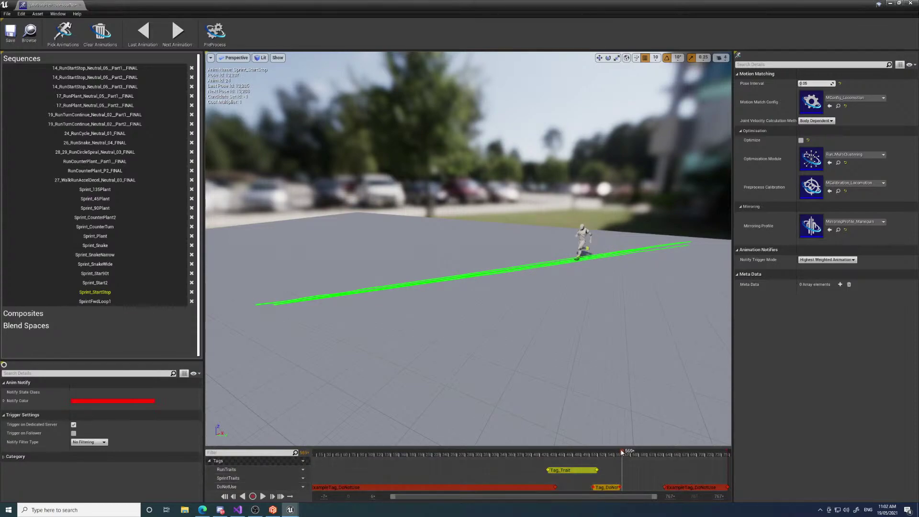
{"action": "left_click_drag", "start_coordinate": [623, 452], "coordinate": [628, 448]}
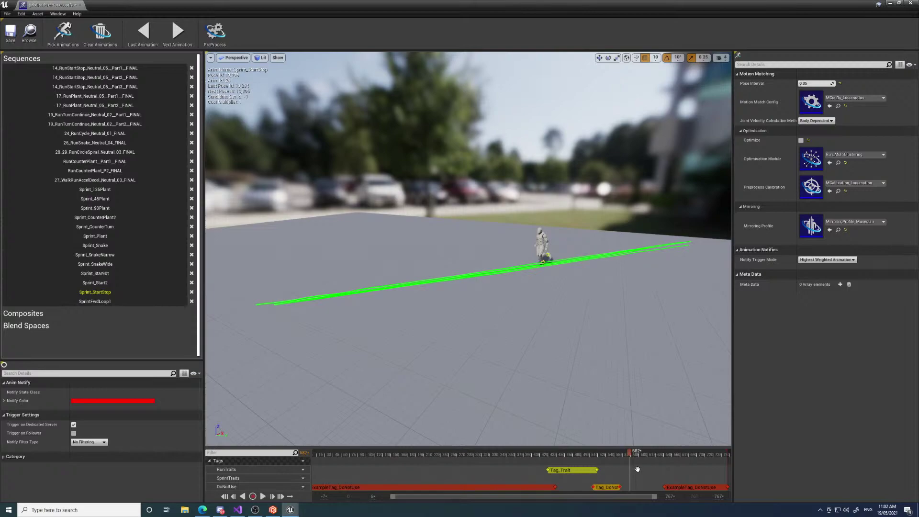
Step: Check the Tag Trait section's settings, preprocess the motion data, and save the asset
{"action": "left_click", "coordinate": [583, 472]}
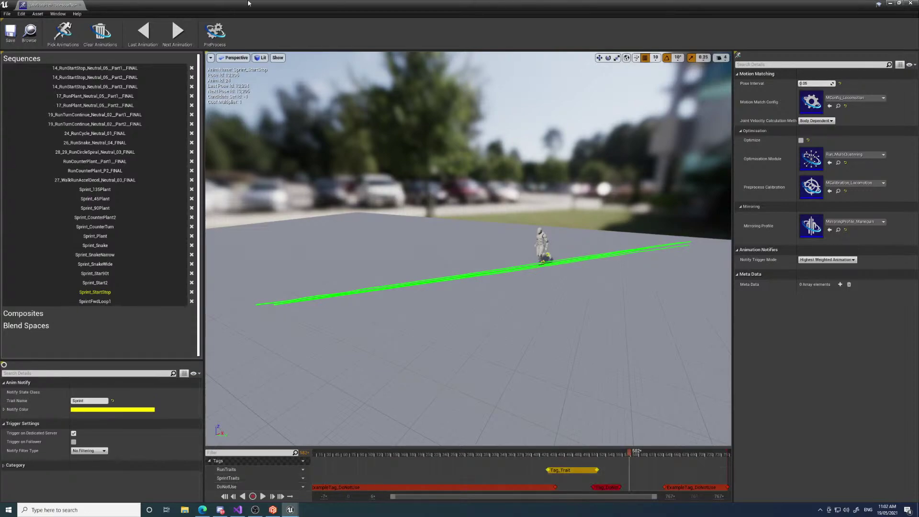
{"action": "left_click", "coordinate": [211, 43]}
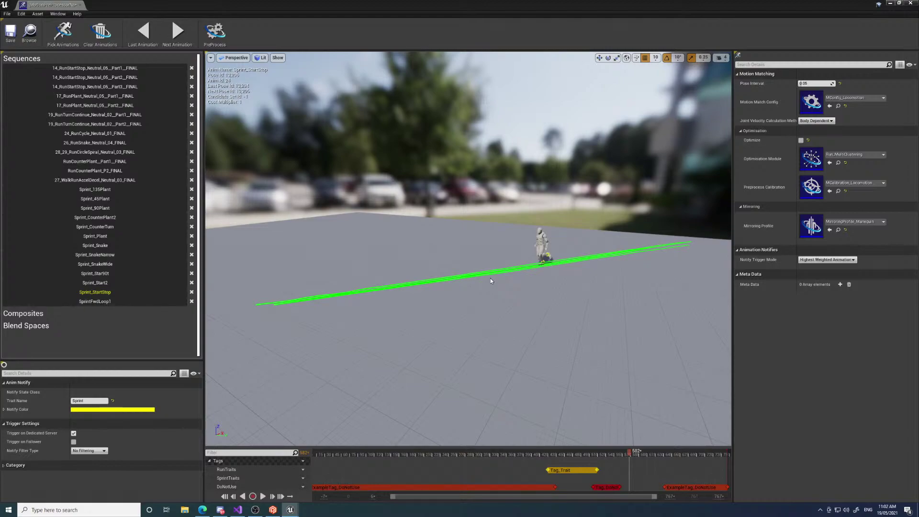
{"action": "left_click", "coordinate": [6, 33]}
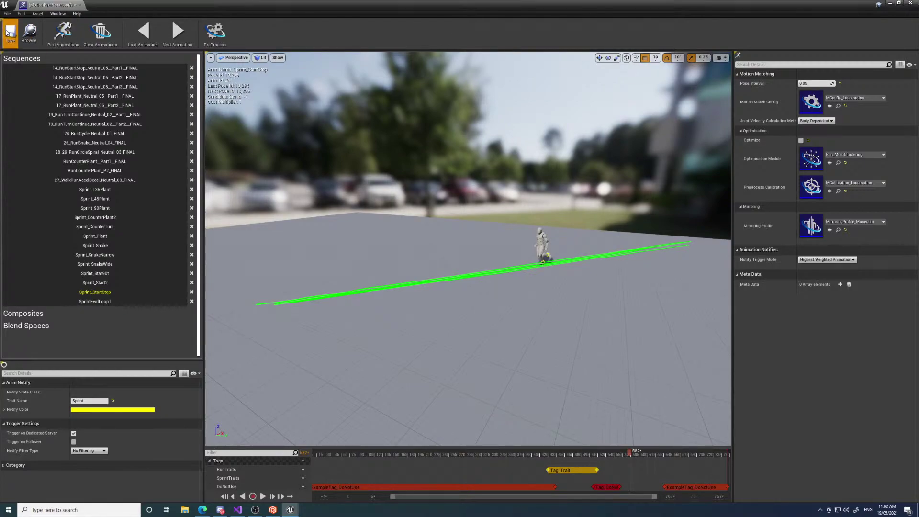
Step: Return to the level editor and play test the character's running and sprinting with the updated motion data
{"action": "left_click", "coordinate": [82, 5]}
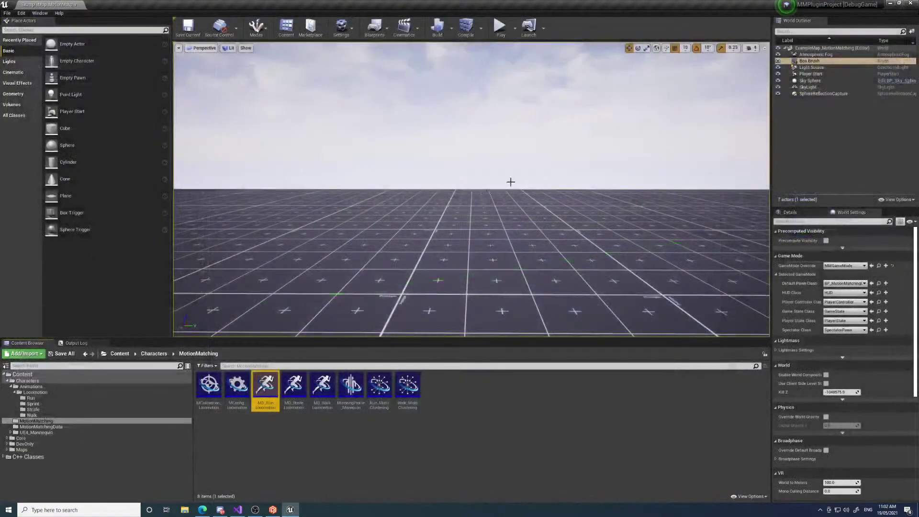
{"action": "left_click", "coordinate": [498, 28]}
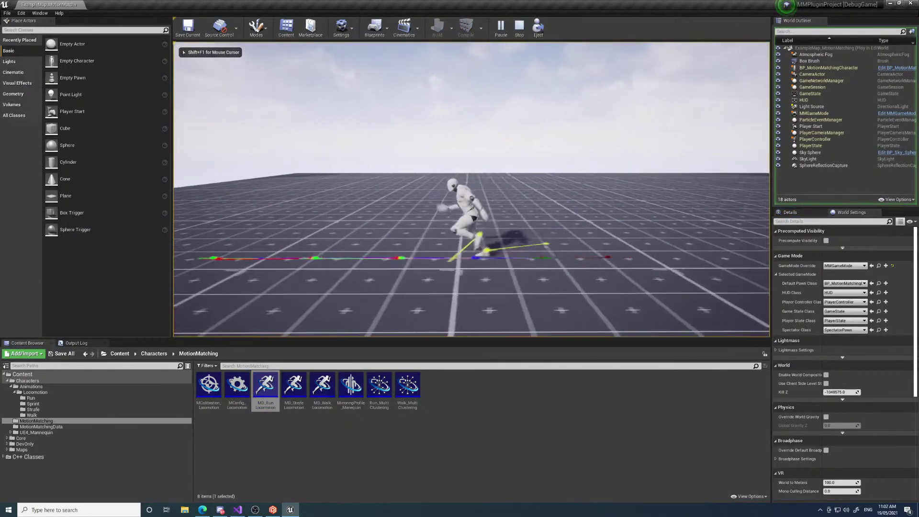
{"action": "key", "text": "d"}
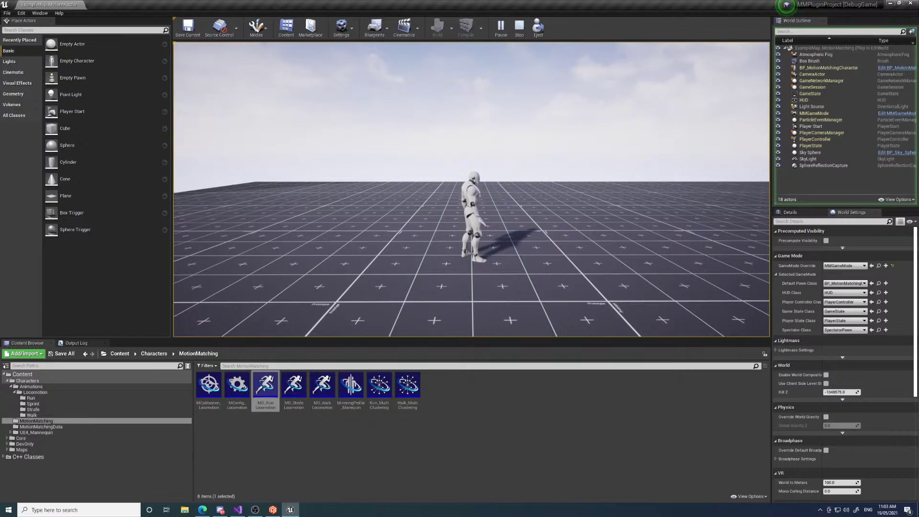
Step: End the play test, open the MD_RunLocomotion motion data asset, and select its SprintFwdLoop1 sequence
{"action": "key", "text": "Escape"}
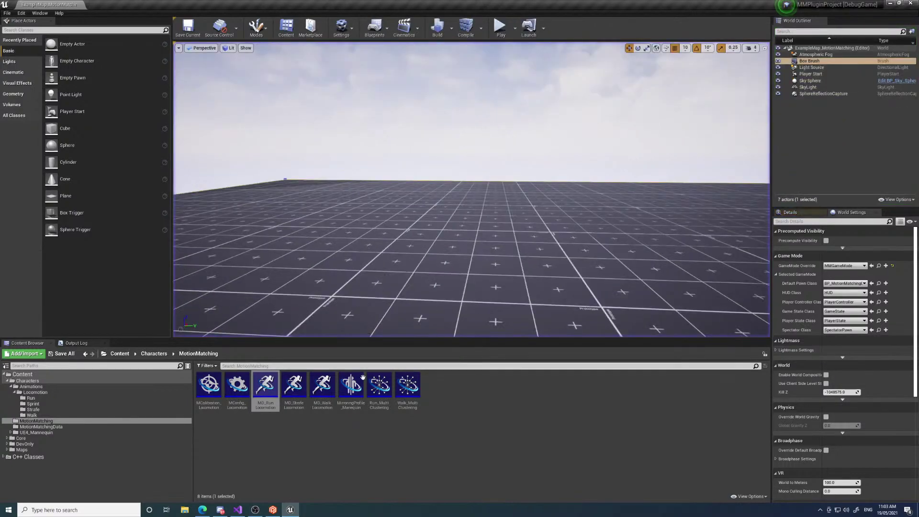
{"action": "double_click", "coordinate": [261, 389]}
{"action": "left_click", "coordinate": [105, 190]}
{"action": "scroll", "coordinate": [119, 443], "scroll_direction": "down", "scroll_amount": 3}
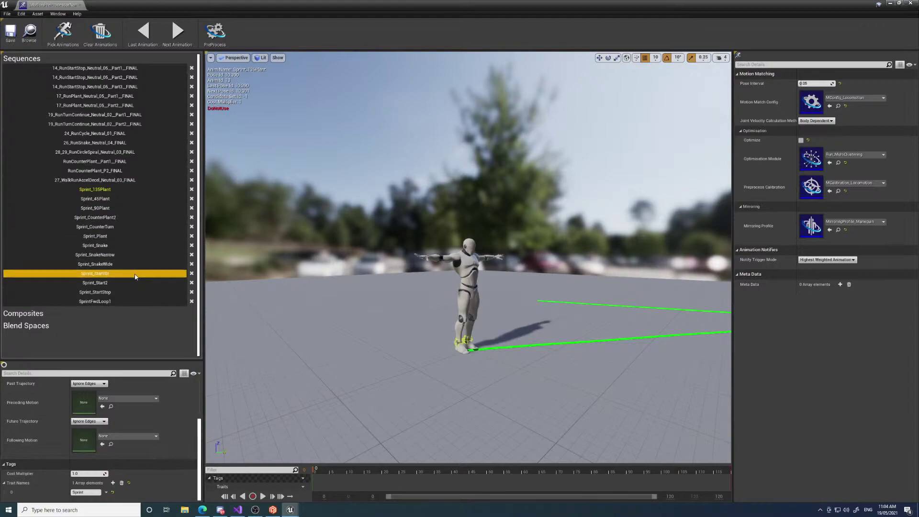
{"action": "left_click", "coordinate": [130, 302]}
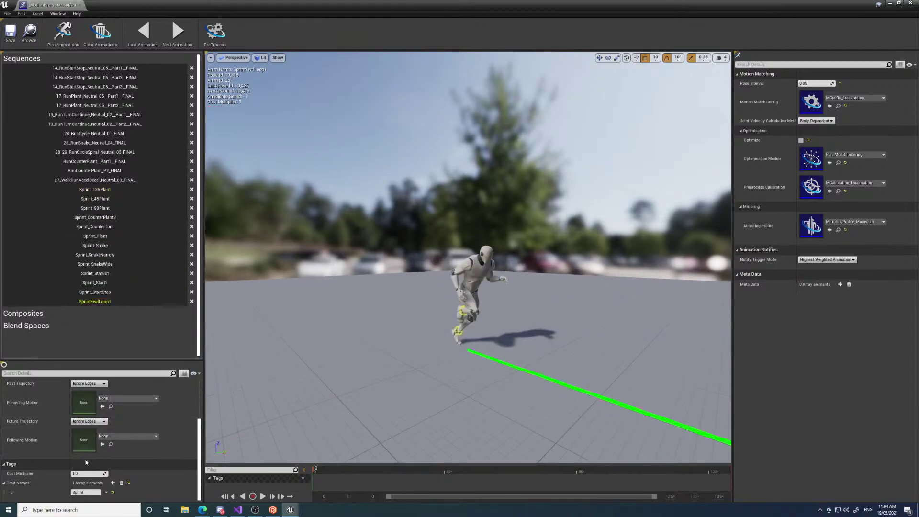
Step: Set the SprintFwdLoop1 sequence's Cost Multiplier to 0.9
{"action": "left_click", "coordinate": [87, 473]}
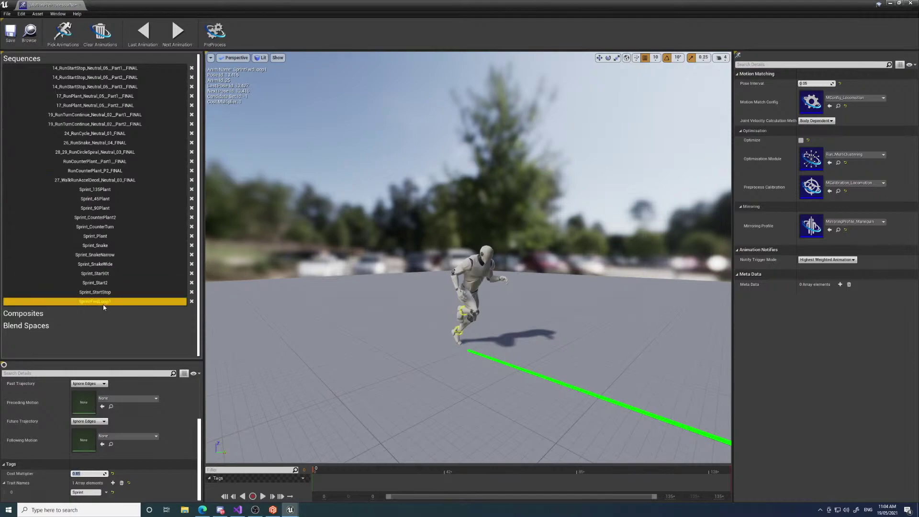
{"action": "left_click", "coordinate": [96, 473]}
{"action": "type", "text": "0"}
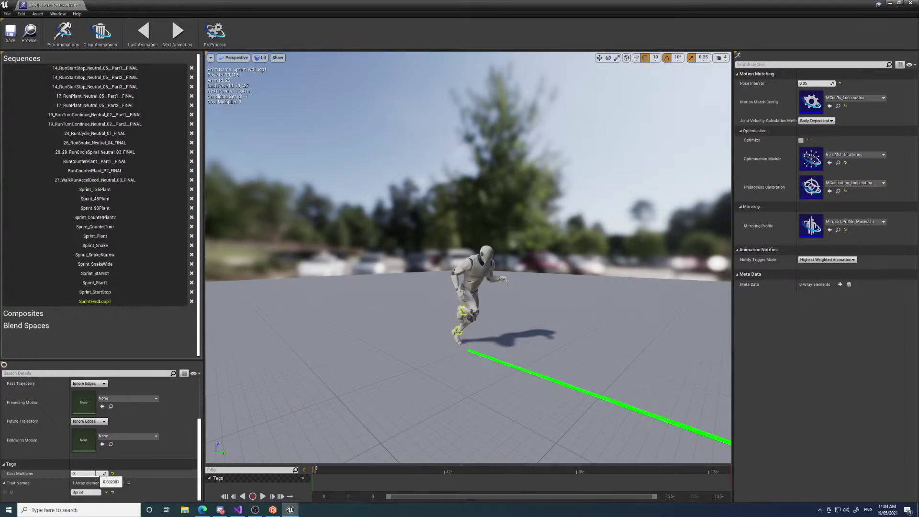
{"action": "key", "text": "Return"}
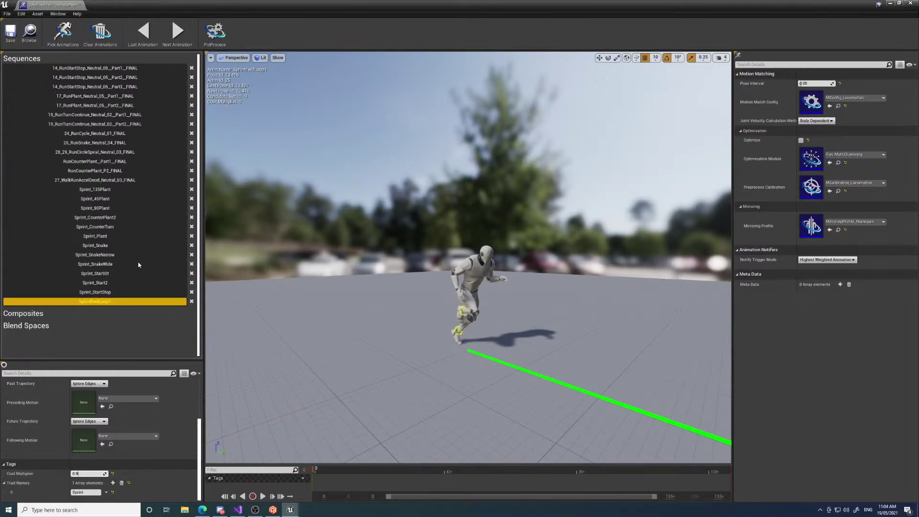
Step: Try a Tag Cost Multiplier section on SprintFwdLoop1's tag track with its cost multiplier set to 0.8, and delete the section
{"action": "left_click", "coordinate": [95, 283]}
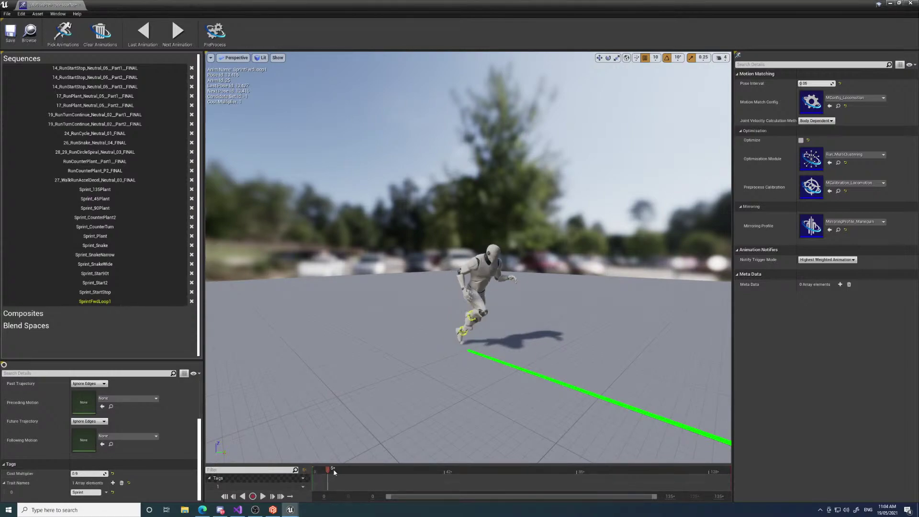
{"action": "right_click", "coordinate": [384, 485]}
{"action": "mouse_move", "coordinate": [412, 485]}
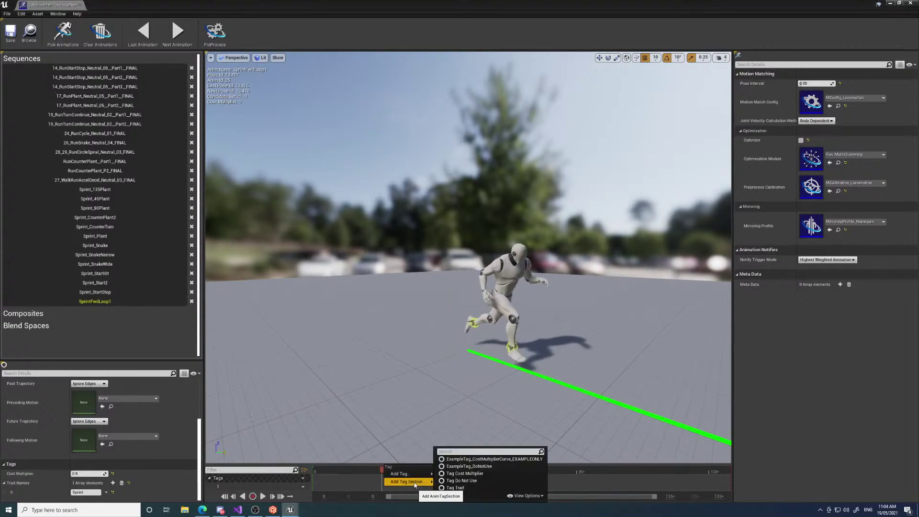
{"action": "left_click", "coordinate": [471, 480]}
{"action": "left_click_drag", "start_coordinate": [383, 488], "coordinate": [343, 488]}
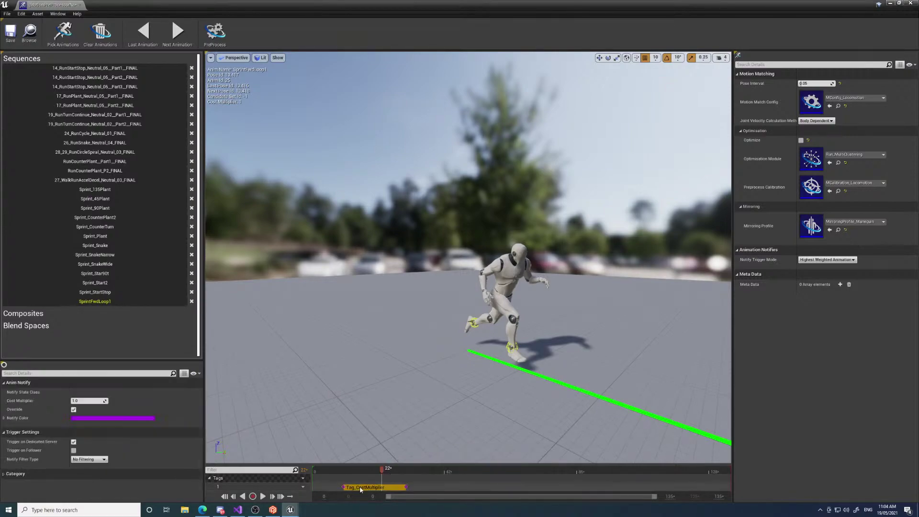
{"action": "left_click", "coordinate": [87, 401]}
{"action": "type", "text": "0.8"}
{"action": "key", "text": "Return"}
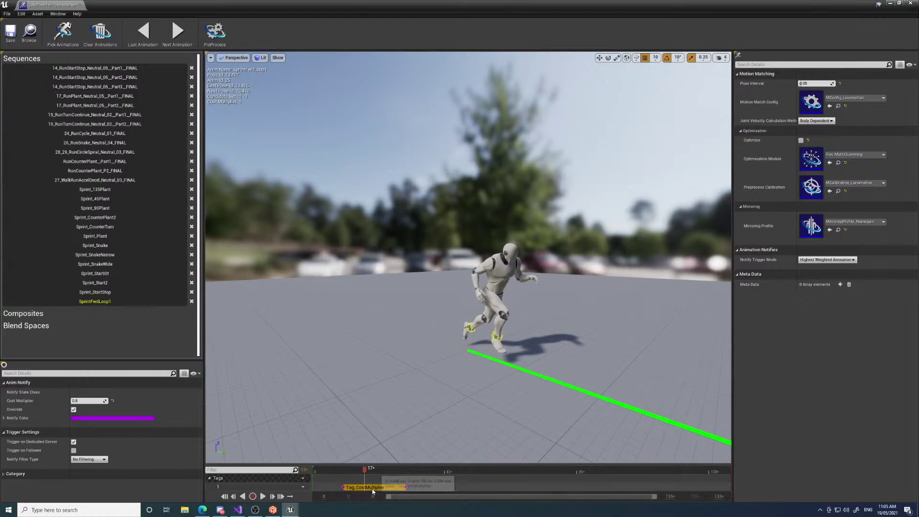
{"action": "key", "text": "Delete"}
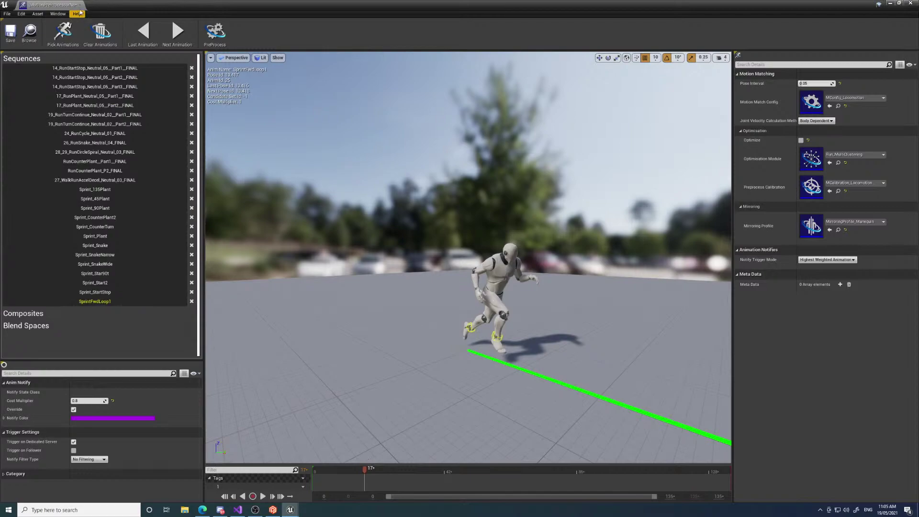
Step: Select the Sprint_Snake sequence, and close the motion data editor to return to the level editor
{"action": "left_click", "coordinate": [106, 247]}
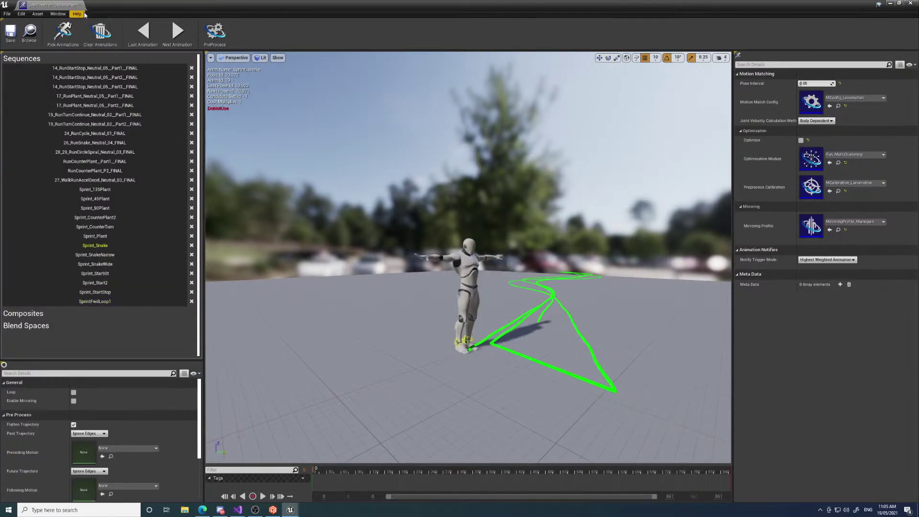
{"action": "left_click", "coordinate": [81, 5]}
{"action": "left_click", "coordinate": [330, 423]}
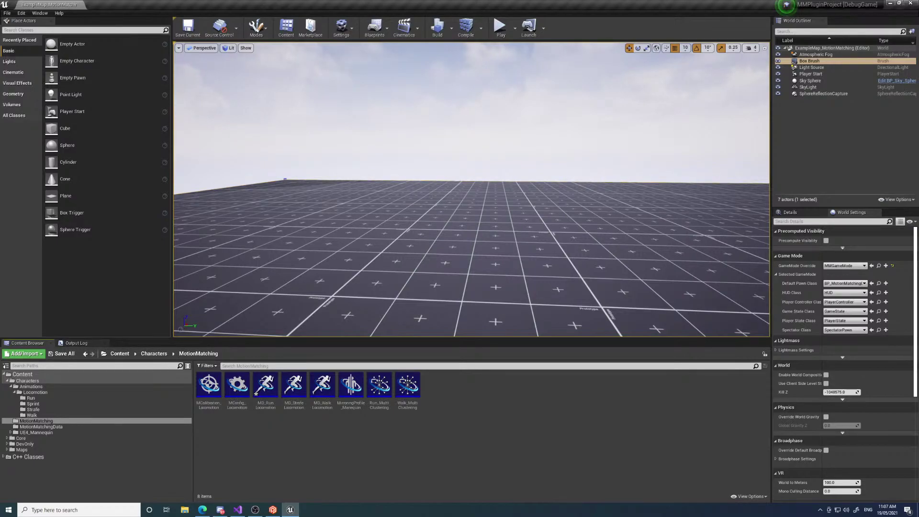
Step: Switch to the Motion Symphony wiki in the browser and look through the Introduction, General, and Motion Matching pages up to Motion Calibration Asset
{"action": "left_click", "coordinate": [203, 510]}
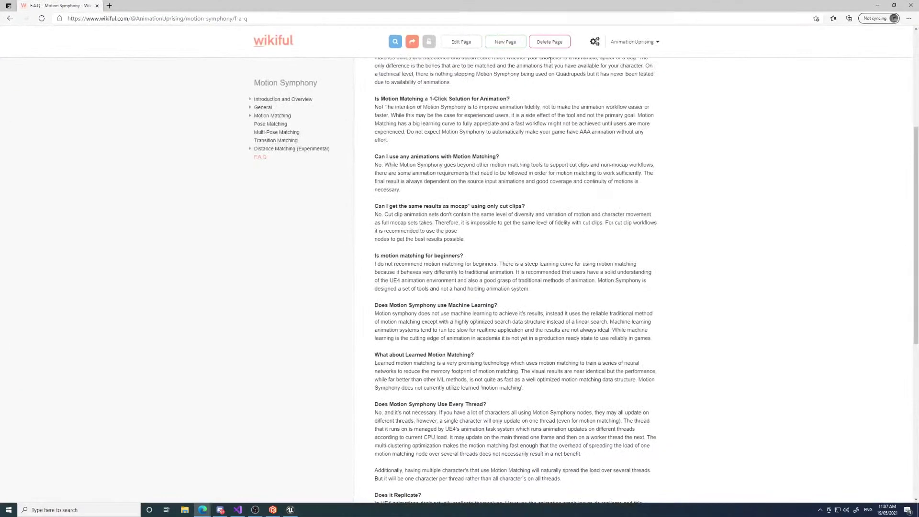
{"action": "scroll", "coordinate": [550, 60], "scroll_direction": "up", "scroll_amount": 10}
{"action": "left_click", "coordinate": [268, 99]}
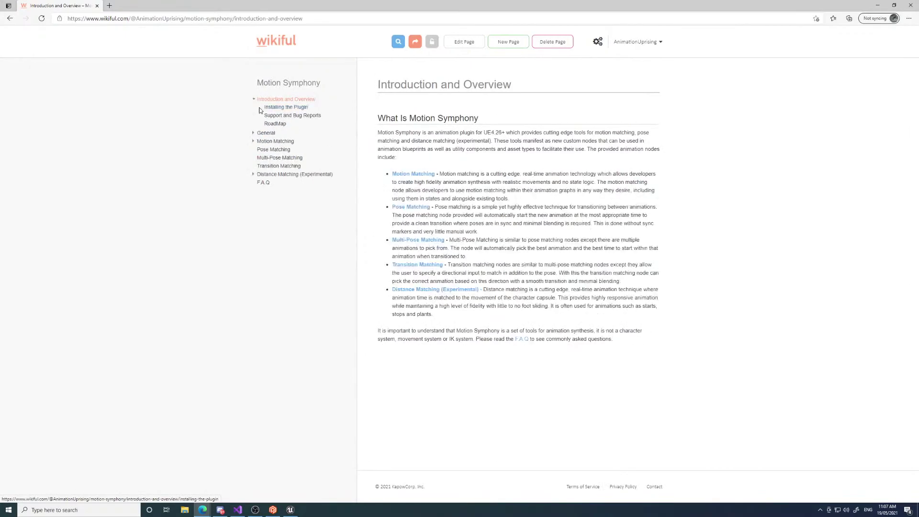
{"action": "left_click", "coordinate": [268, 134]}
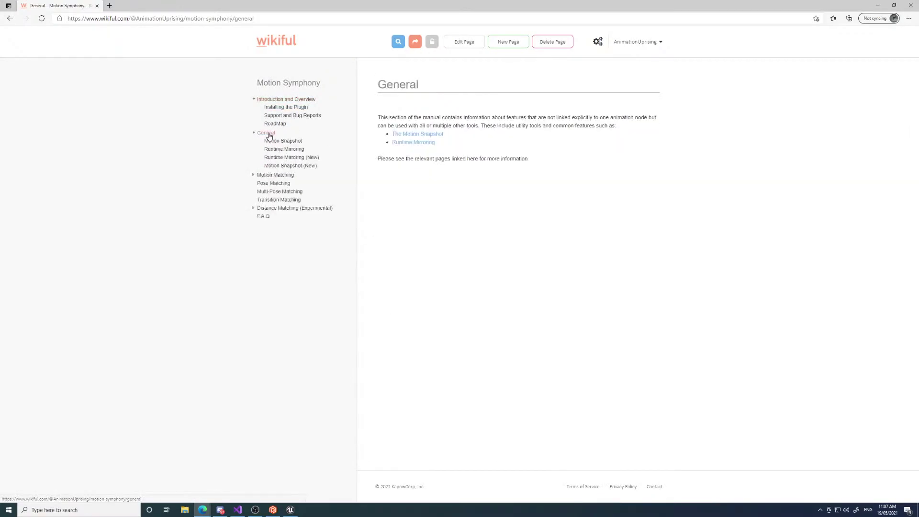
{"action": "left_click", "coordinate": [276, 176]}
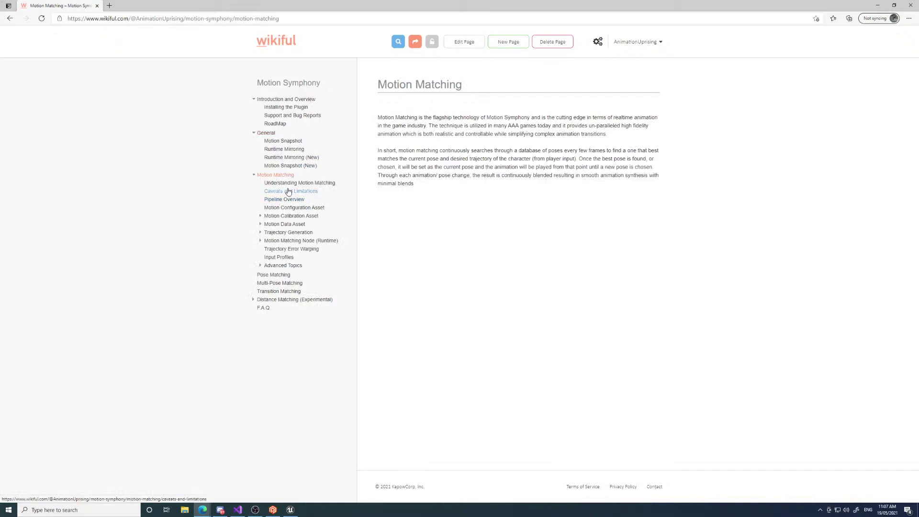
{"action": "left_click", "coordinate": [290, 183]}
{"action": "left_click", "coordinate": [287, 194]}
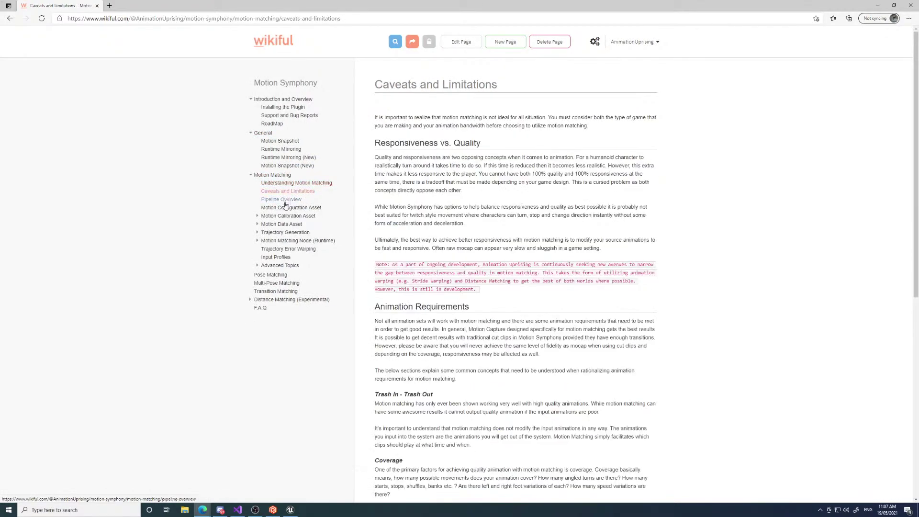
{"action": "left_click", "coordinate": [284, 218]}
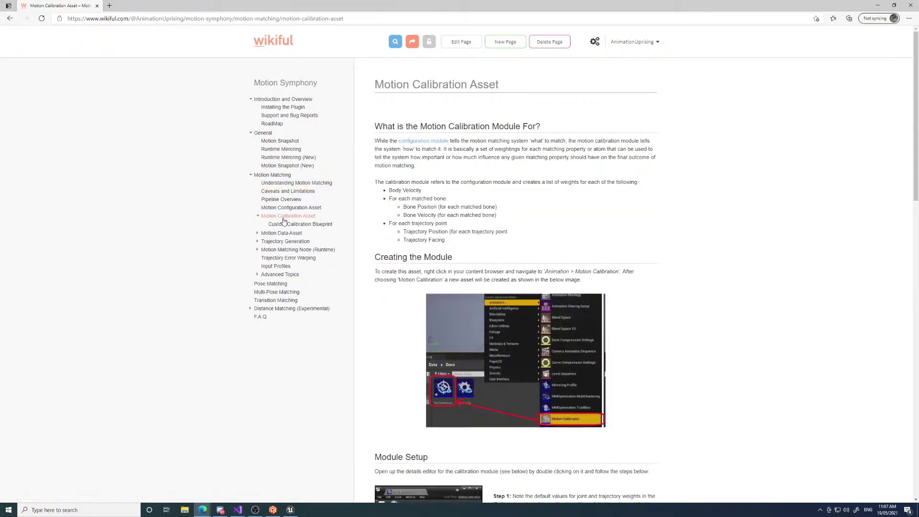
{"action": "scroll", "coordinate": [287, 226], "scroll_direction": "down", "scroll_amount": 3}
Step: Look through the wiki's Motion Data Asset section, including Initial Setup, Configuring Animations, Tagging, and Pre-Processing
{"action": "left_click", "coordinate": [291, 235]}
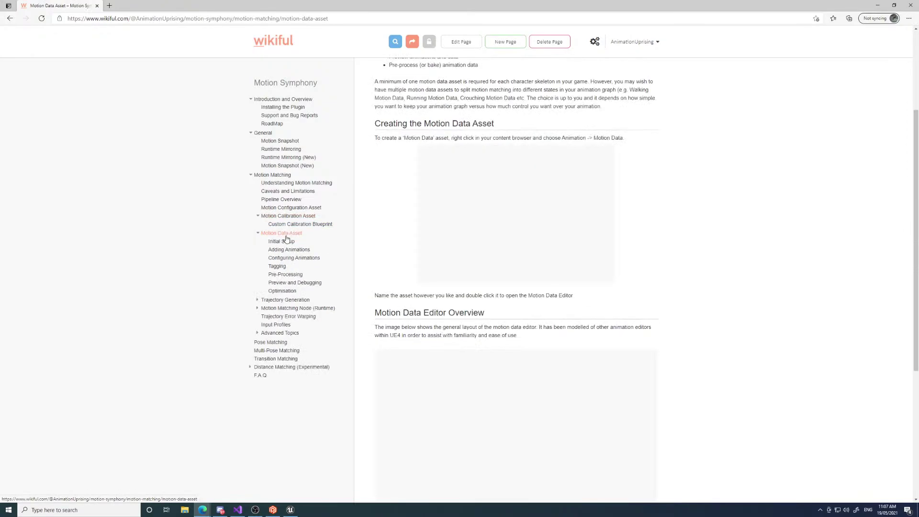
{"action": "scroll", "coordinate": [287, 245], "scroll_direction": "down", "scroll_amount": 2}
{"action": "left_click", "coordinate": [286, 243]}
{"action": "left_click", "coordinate": [290, 260]}
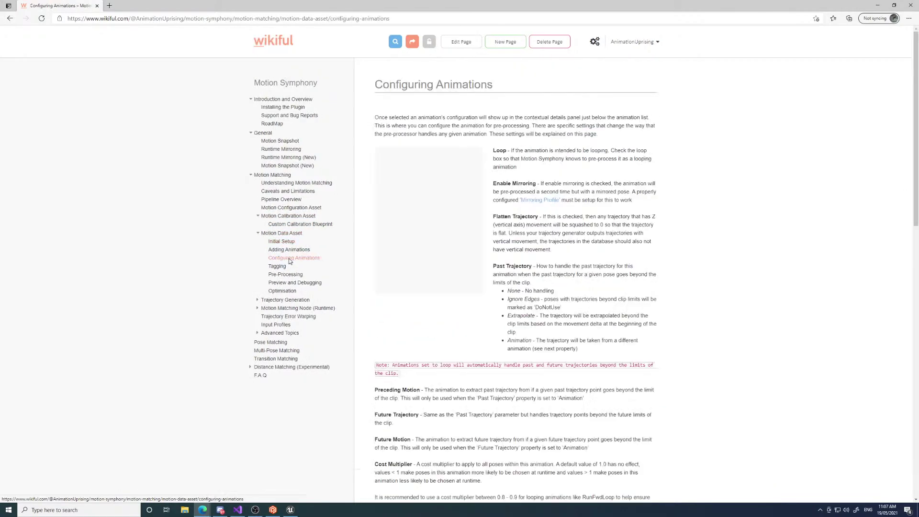
{"action": "left_click", "coordinate": [282, 269]}
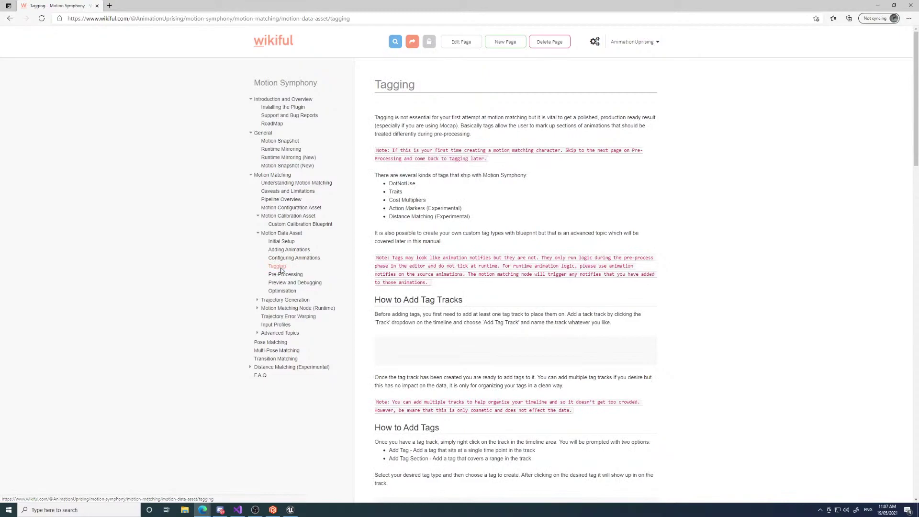
{"action": "left_click", "coordinate": [286, 275]}
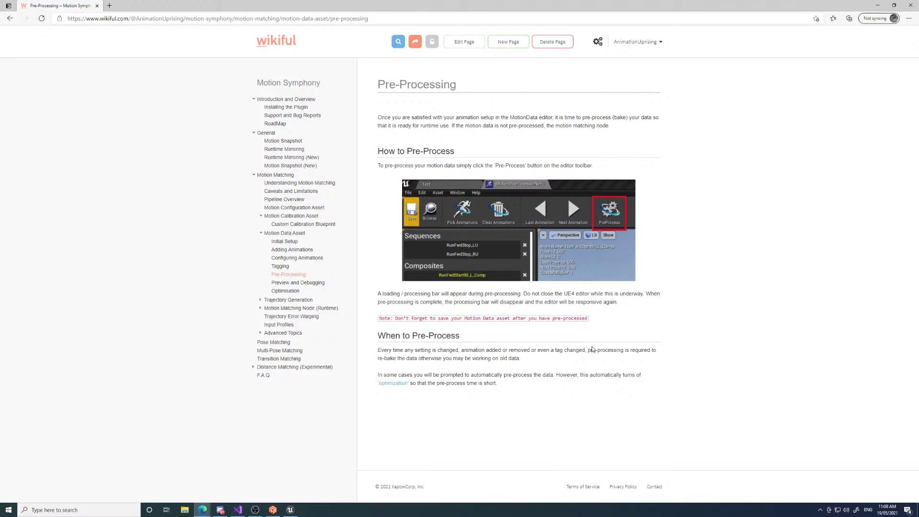
{"action": "left_click", "coordinate": [377, 18]}
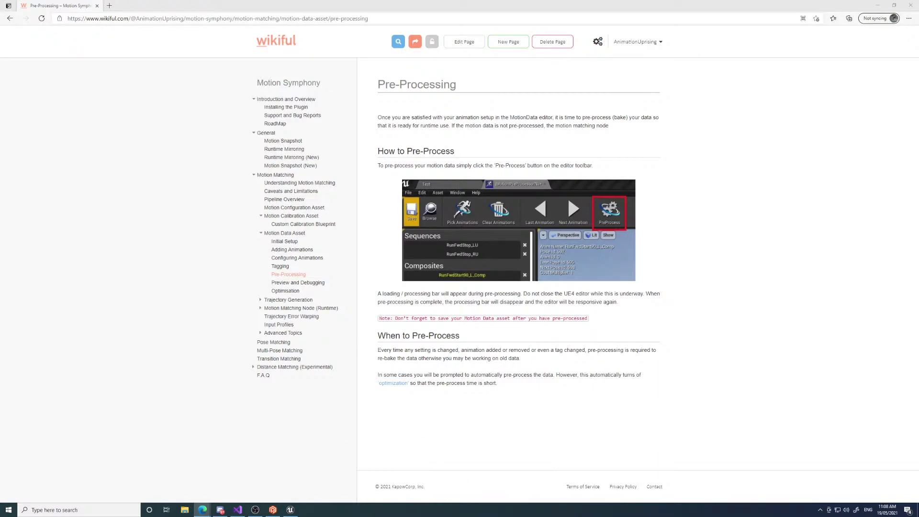
Step: Open the wiki's F.A.Q page and read through its questions about Motion Symphony
{"action": "left_click", "coordinate": [265, 377]}
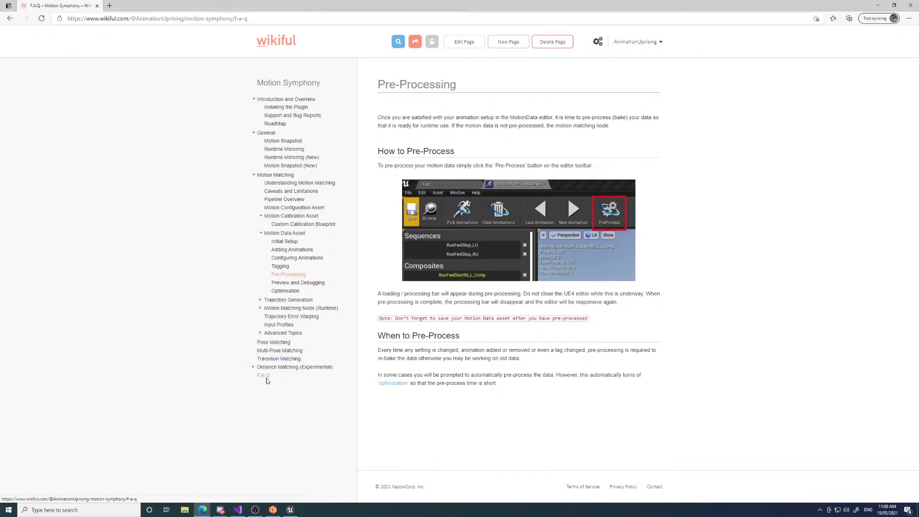
{"action": "scroll", "coordinate": [594, 471], "scroll_direction": "down", "scroll_amount": 10}
{"action": "scroll", "coordinate": [555, 474], "scroll_direction": "up", "scroll_amount": 15}
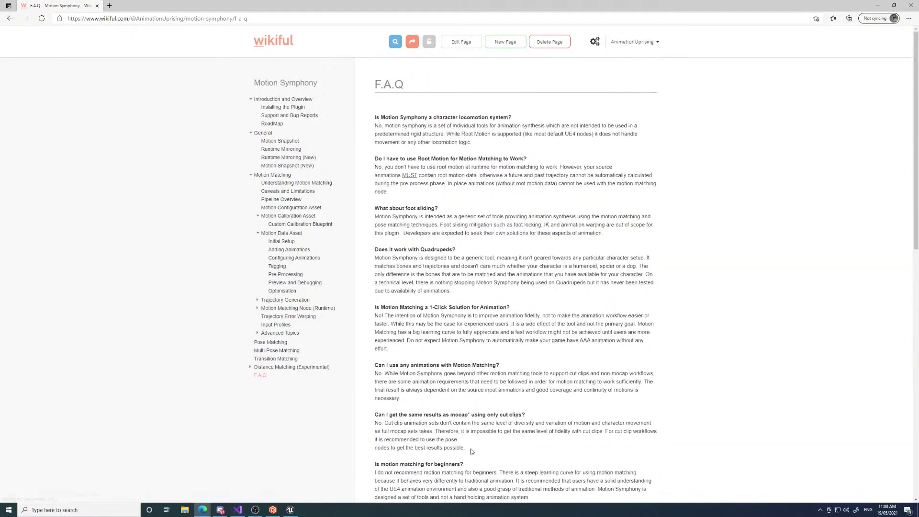
{"action": "scroll", "coordinate": [462, 463], "scroll_direction": "down", "scroll_amount": 6}
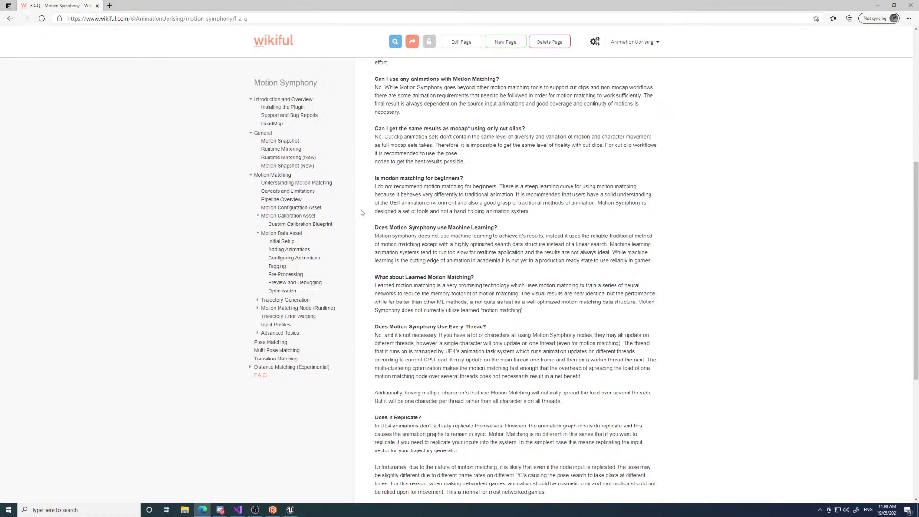
Step: Switch back to the Unreal level editor, play test the character running in alternating directions, and end the session
{"action": "left_click_drag", "start_coordinate": [225, 7], "coordinate": [306, 516]}
{"action": "left_click", "coordinate": [551, 215]}
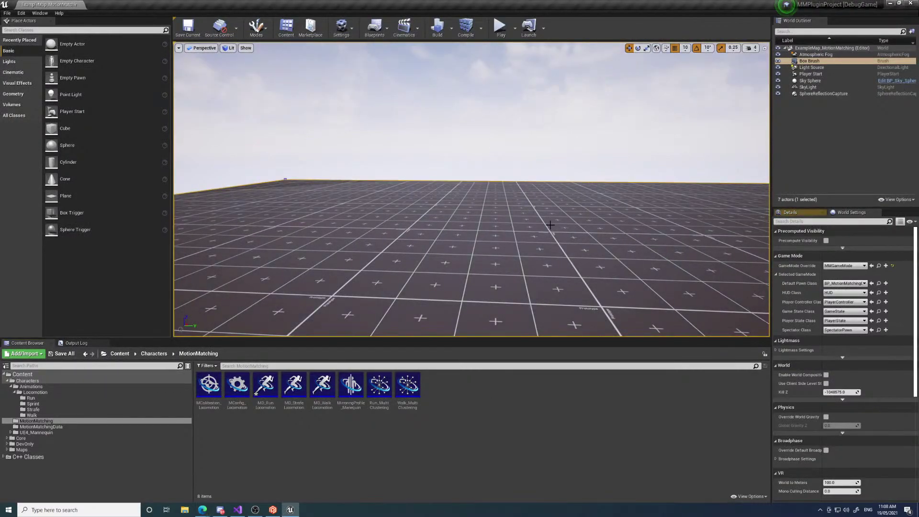
{"action": "left_click", "coordinate": [499, 29]}
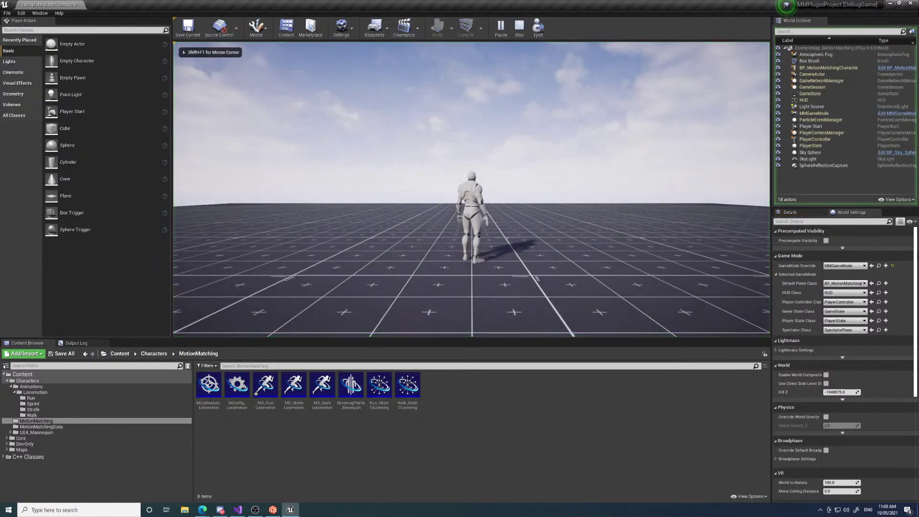
{"action": "key", "text": "a"}
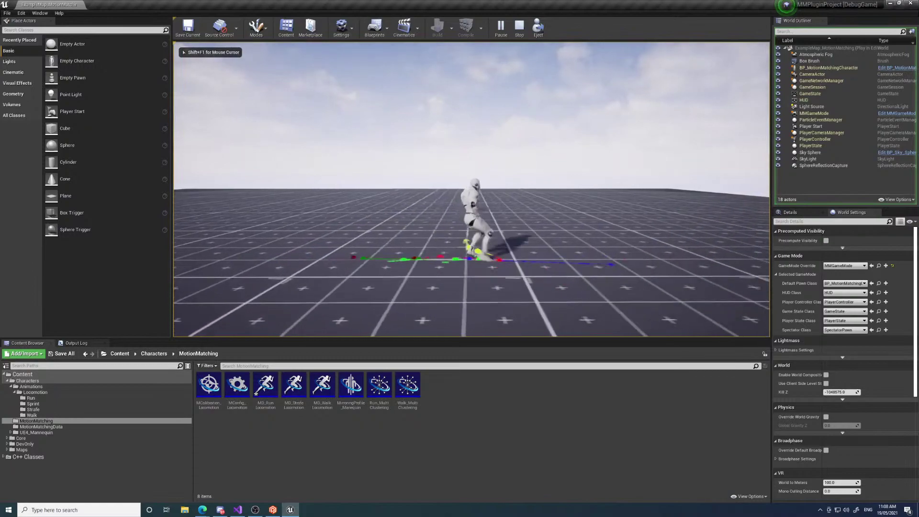
{"action": "key", "text": "w"}
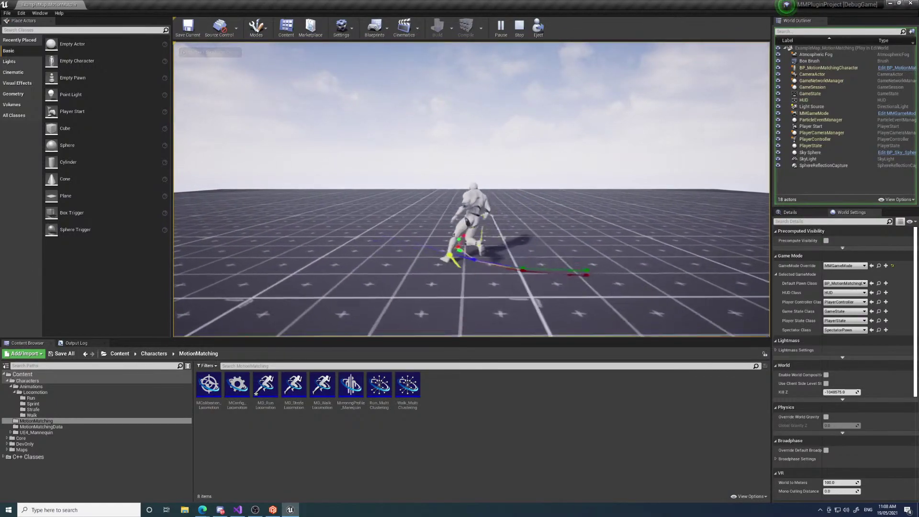
{"action": "key", "text": "d"}
{"action": "key", "text": "a"}
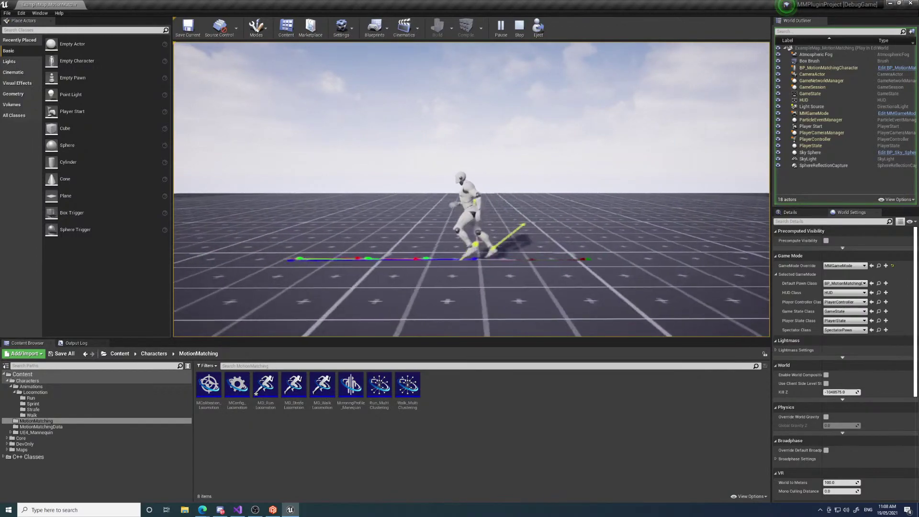
{"action": "key", "text": "w"}
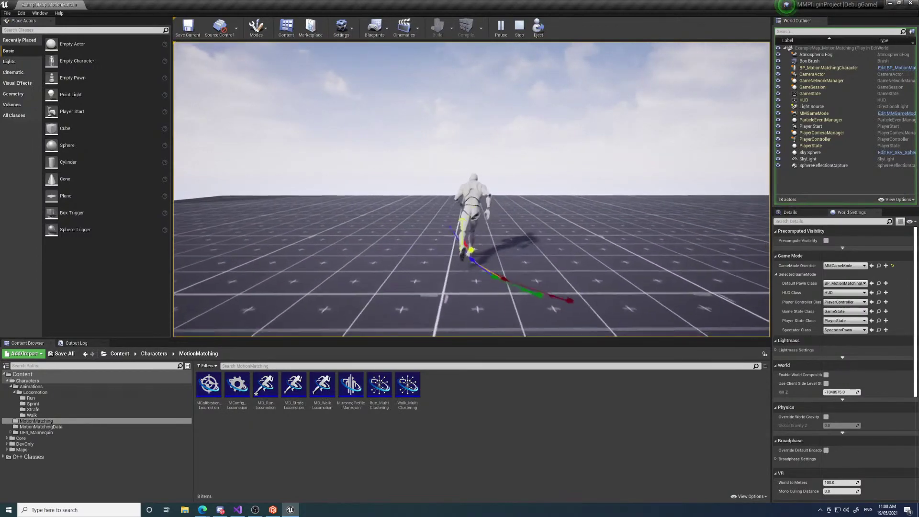
{"action": "key", "text": "d"}
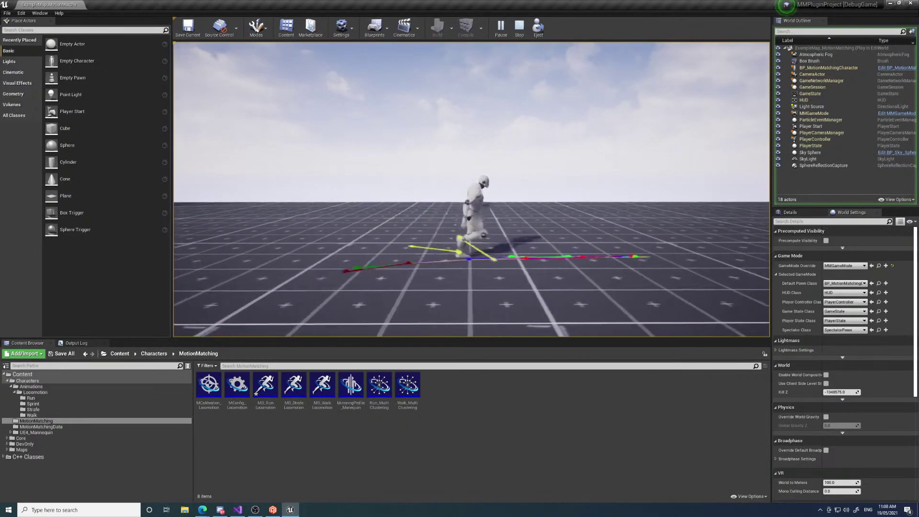
{"action": "key", "text": "Escape"}
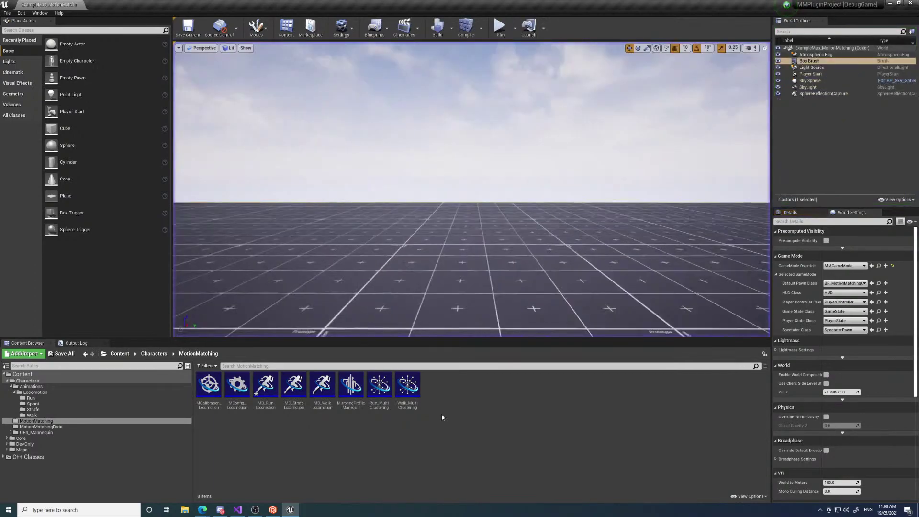
Step: Open the existing mannequin mirroring profile, look through its defaults and Mirror Pairs, and close it
{"action": "double_click", "coordinate": [351, 385]}
{"action": "double_click", "coordinate": [379, 5]}
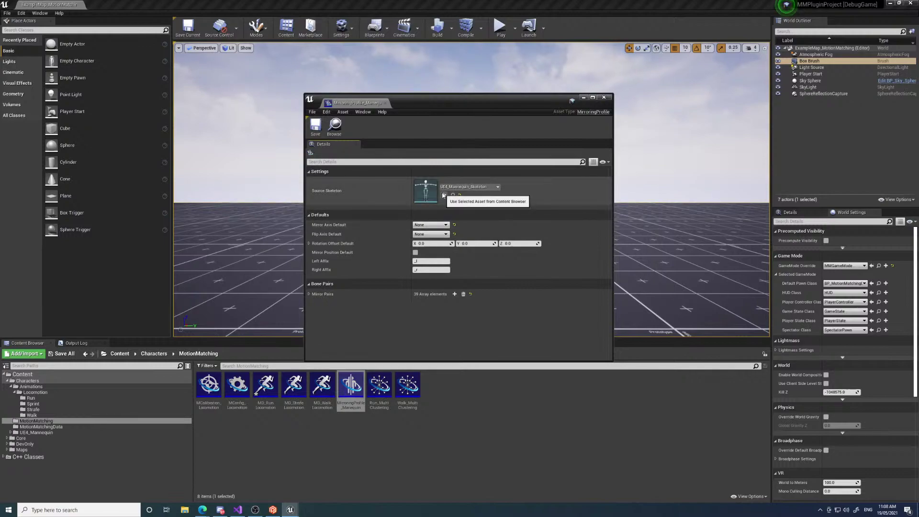
{"action": "left_click", "coordinate": [309, 294]}
{"action": "scroll", "coordinate": [499, 310], "scroll_direction": "down", "scroll_amount": 5}
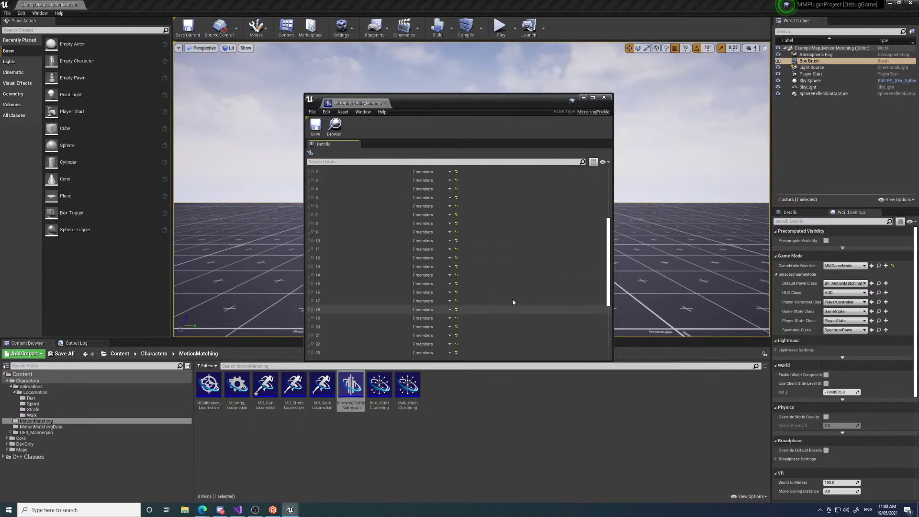
{"action": "scroll", "coordinate": [611, 265], "scroll_direction": "up", "scroll_amount": 5}
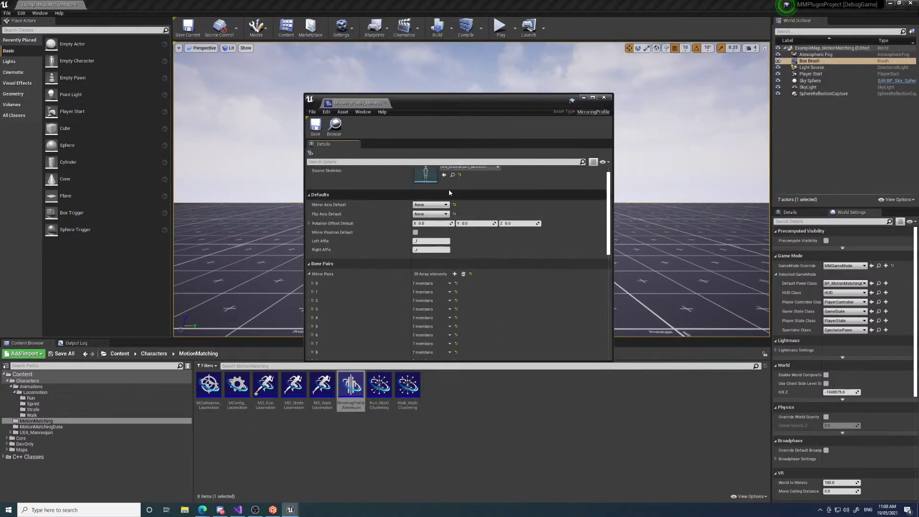
{"action": "left_click", "coordinate": [603, 97]}
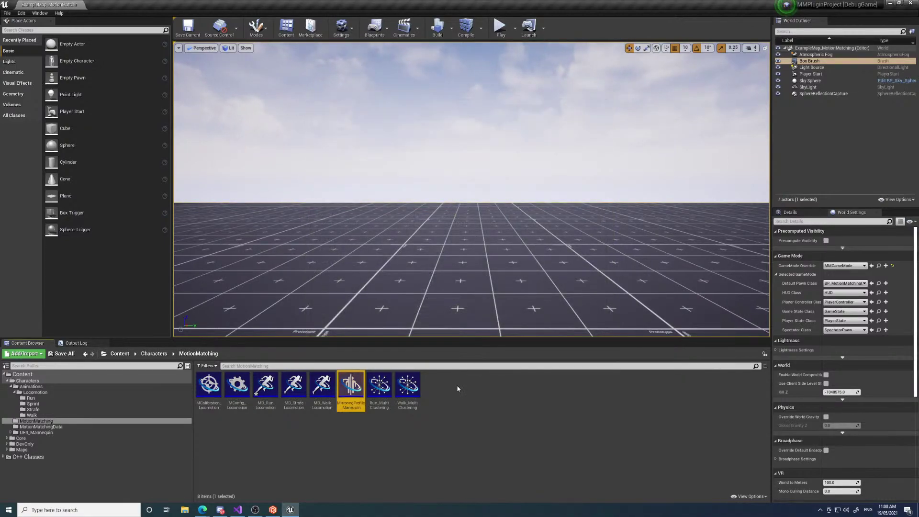
Step: Create a new Mirroring Profile animation asset in the MotionMatching folder and open it for editing
{"action": "right_click", "coordinate": [458, 383]}
{"action": "mouse_move", "coordinate": [540, 337]}
{"action": "mouse_move", "coordinate": [528, 280]}
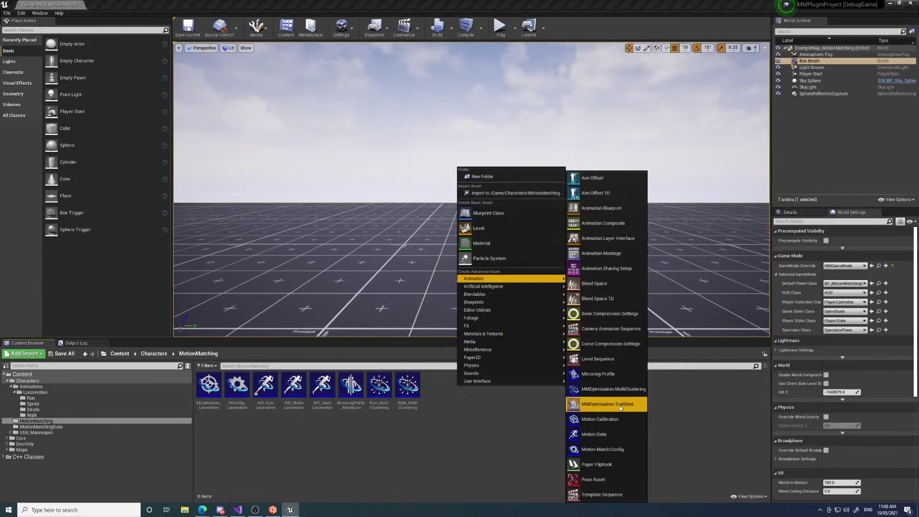
{"action": "left_click", "coordinate": [598, 374]}
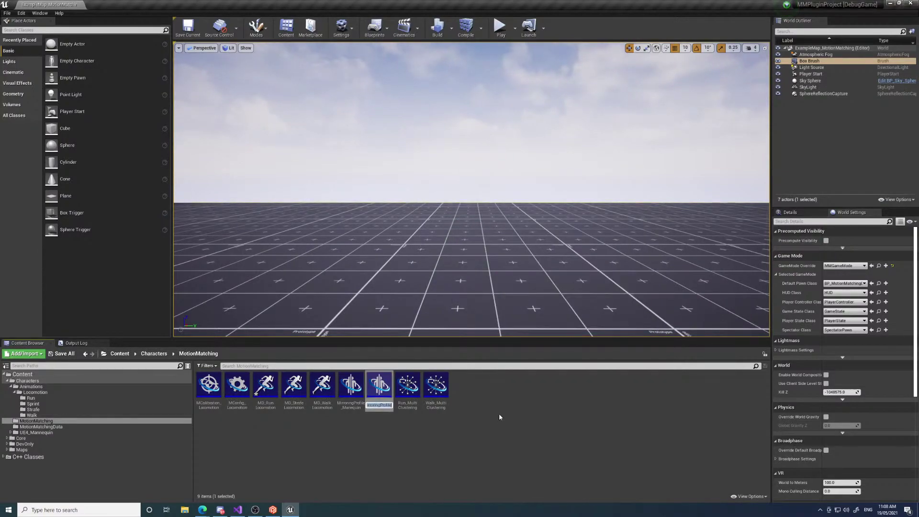
{"action": "right_click", "coordinate": [376, 387]}
{"action": "left_click", "coordinate": [395, 235]}
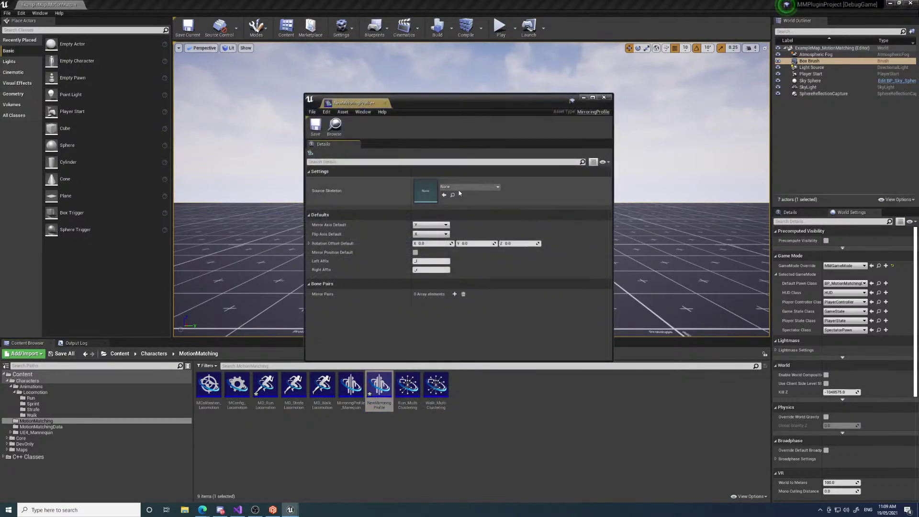
Step: Set the new profile's Source Skeleton to UE4_Mannequin_Skeleton and generate its Mirror Pairs from the asset's context action
{"action": "left_click", "coordinate": [484, 186]}
{"action": "left_click", "coordinate": [472, 256]}
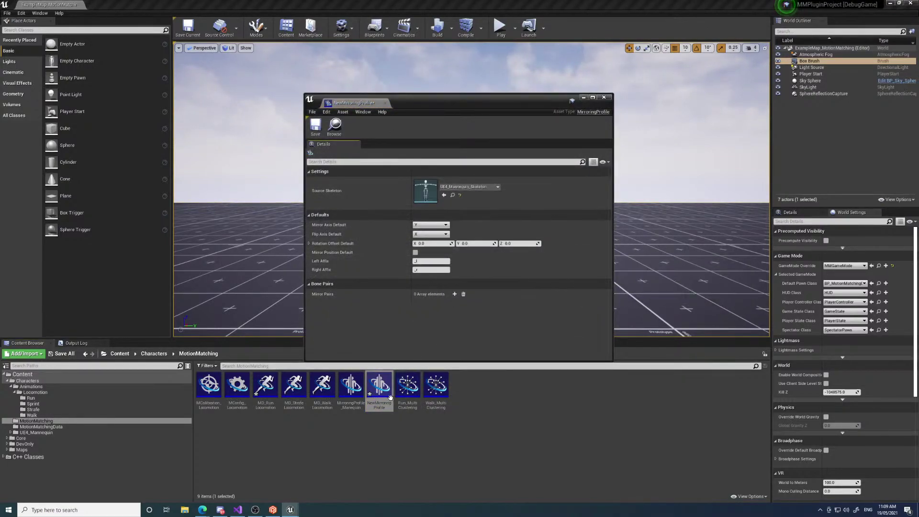
{"action": "right_click", "coordinate": [382, 389]}
{"action": "left_click", "coordinate": [407, 222]}
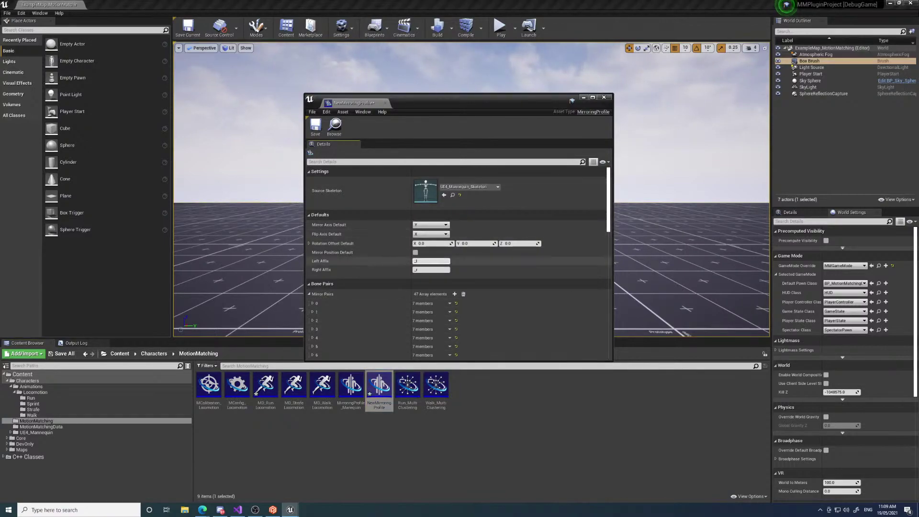
Step: Examine the new profile's Left and Right Affix defaults and the settings of mirror pair 0
{"action": "left_click", "coordinate": [435, 262]}
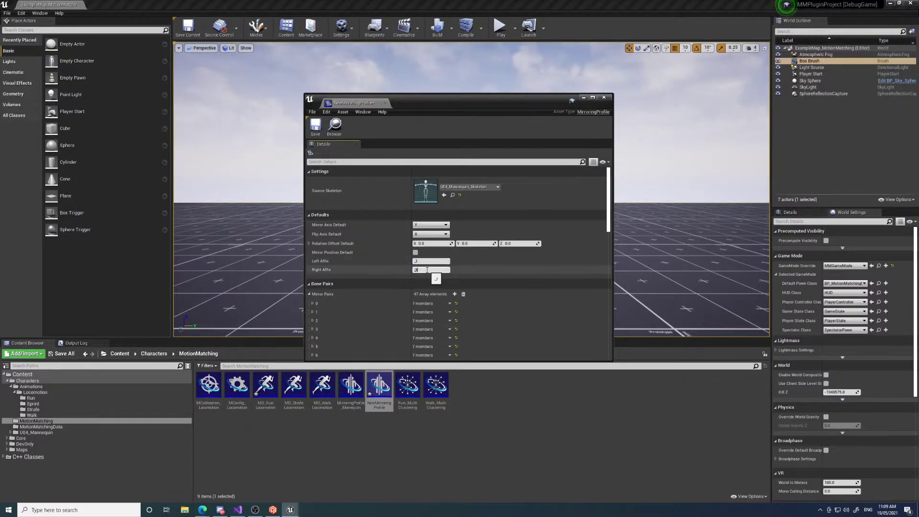
{"action": "scroll", "coordinate": [437, 286], "scroll_direction": "down", "scroll_amount": 3}
{"action": "left_click", "coordinate": [312, 201]}
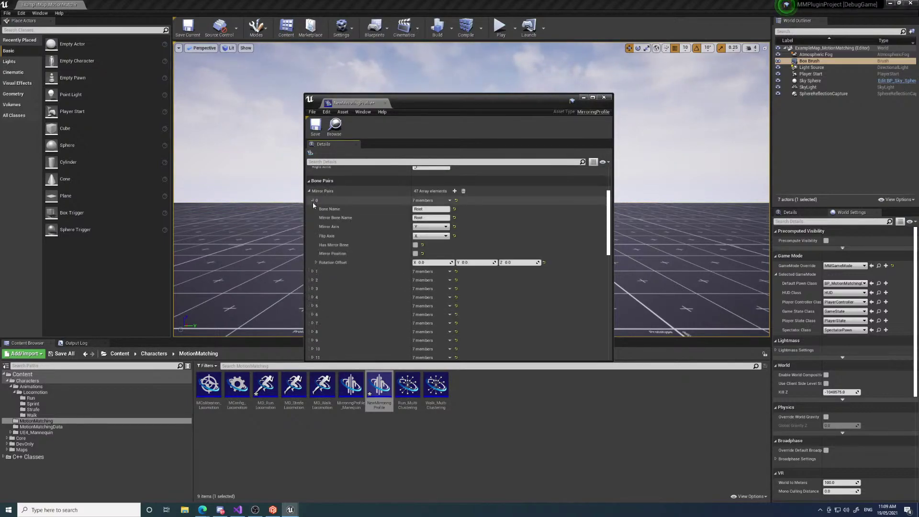
{"action": "scroll", "coordinate": [309, 245], "scroll_direction": "up", "scroll_amount": 2}
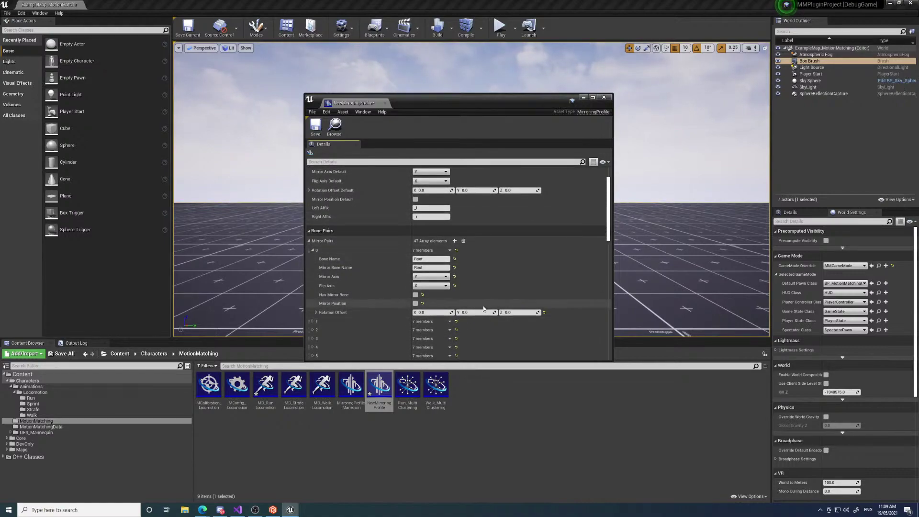
{"action": "left_click", "coordinate": [309, 240]}
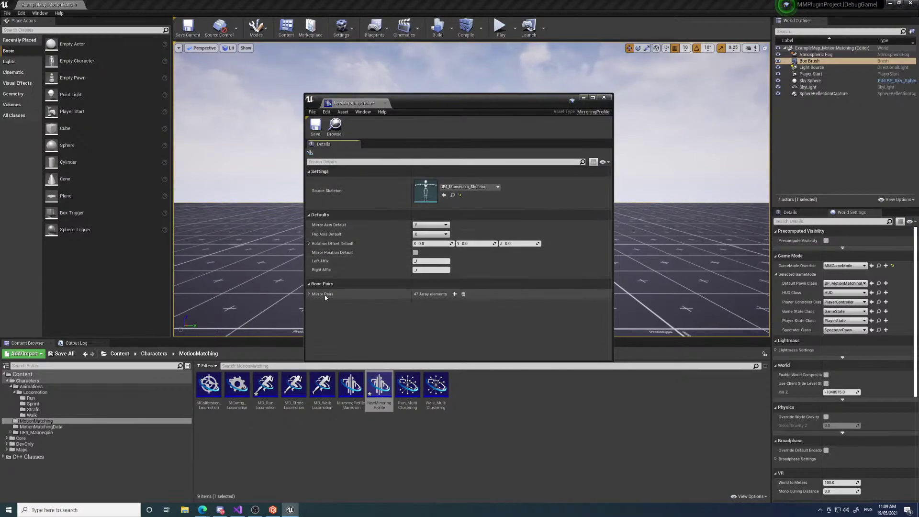
{"action": "left_click", "coordinate": [309, 294]}
{"action": "scroll", "coordinate": [584, 249], "scroll_direction": "down", "scroll_amount": 2}
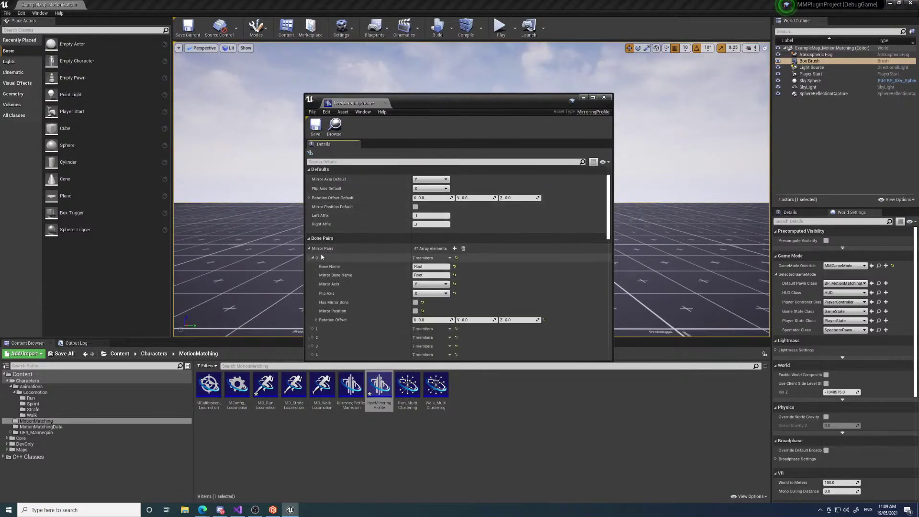
{"action": "left_click", "coordinate": [313, 258]}
{"action": "scroll", "coordinate": [550, 254], "scroll_direction": "up", "scroll_amount": 2}
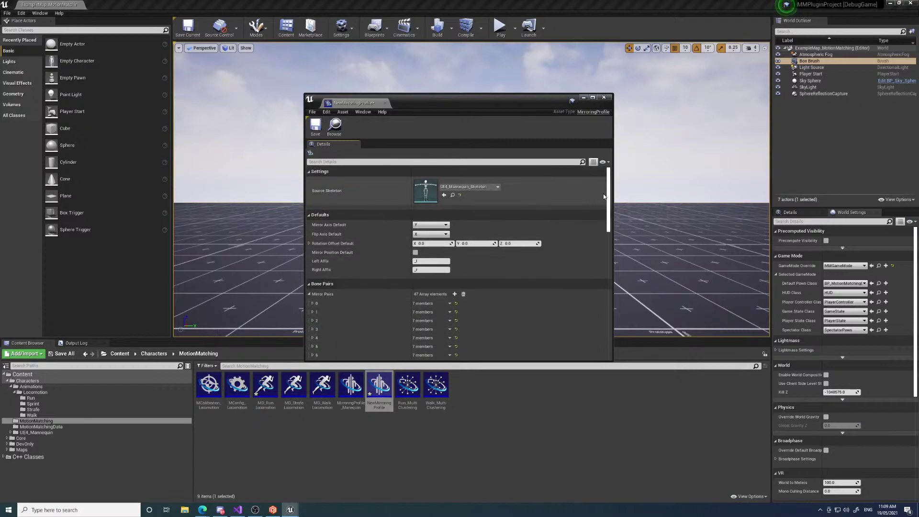
Step: Inspect mirror pair 36 near the end of the Mirror Pairs list, collapse it, and close the profile
{"action": "left_click_drag", "start_coordinate": [609, 195], "coordinate": [611, 310]}
{"action": "left_click", "coordinate": [313, 301]}
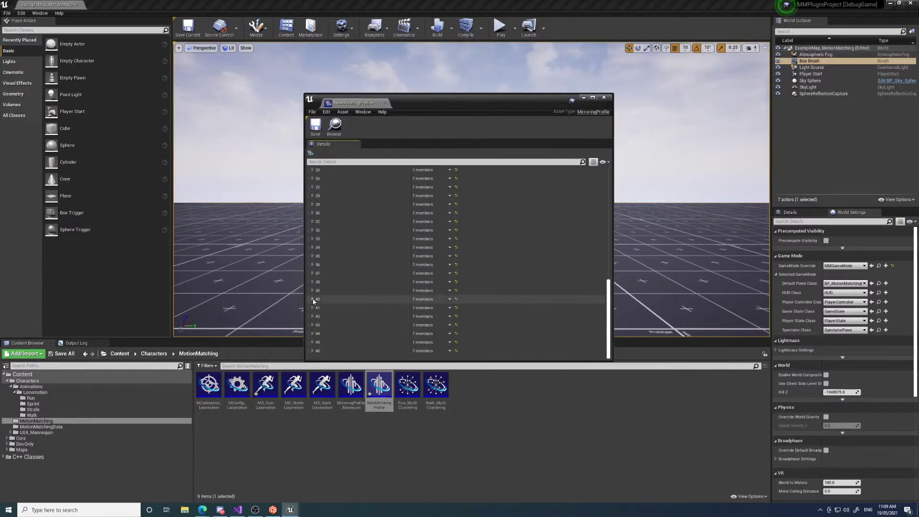
{"action": "left_click", "coordinate": [313, 264]}
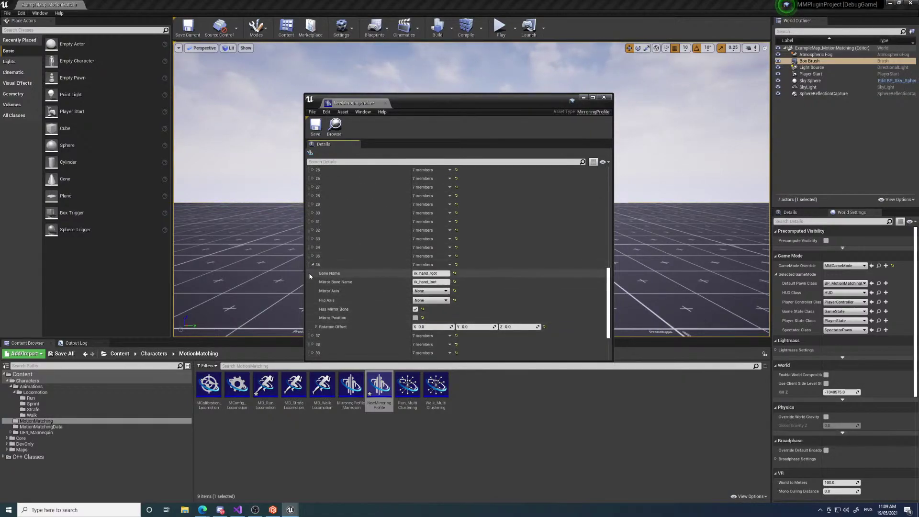
{"action": "left_click", "coordinate": [313, 266]}
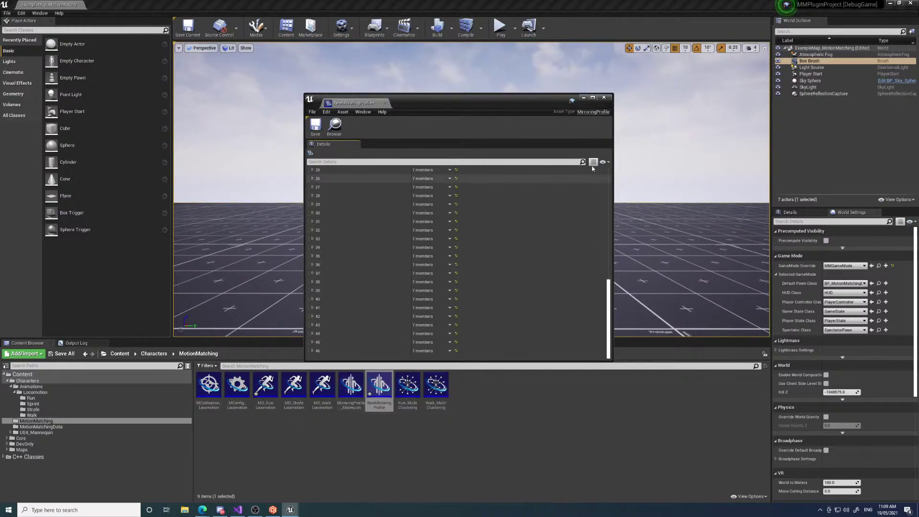
{"action": "left_click", "coordinate": [604, 97]}
Step: Delete the NewMirroringProfile asset from the MotionMatching folder
{"action": "left_click", "coordinate": [392, 401]}
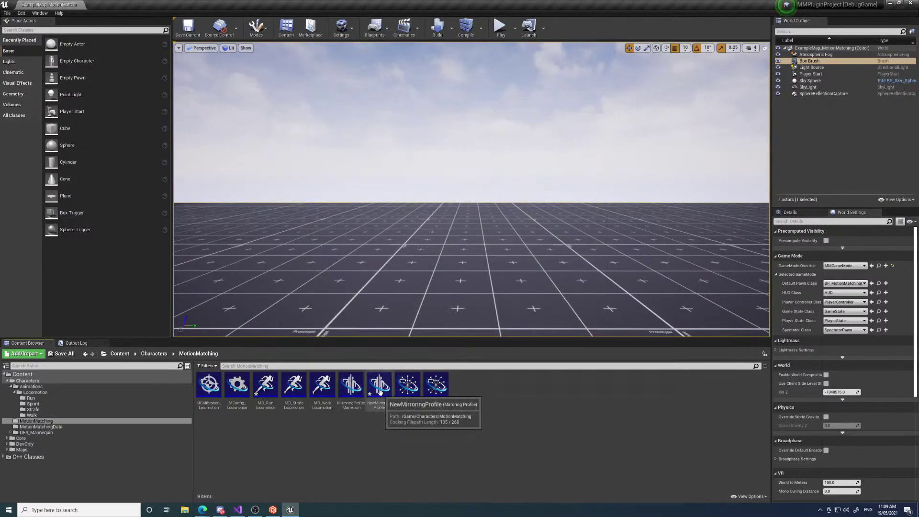
{"action": "left_click", "coordinate": [373, 393]}
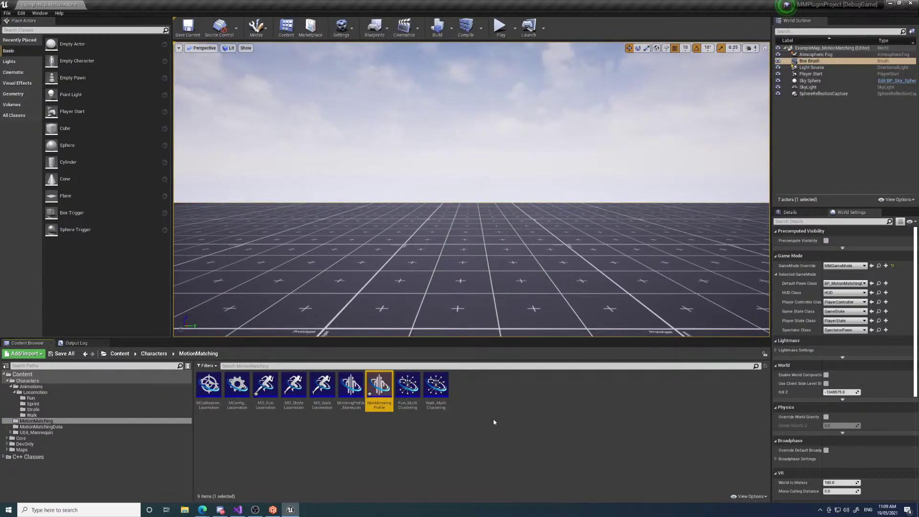
{"action": "left_click", "coordinate": [448, 431]}
{"action": "left_click", "coordinate": [379, 385]}
{"action": "key", "text": "Delete"}
{"action": "left_click", "coordinate": [426, 369]}
Step: Open MD_RunLocomotion, check the Mirroring Profile assigned in its settings, and return to the level editor
{"action": "double_click", "coordinate": [271, 386]}
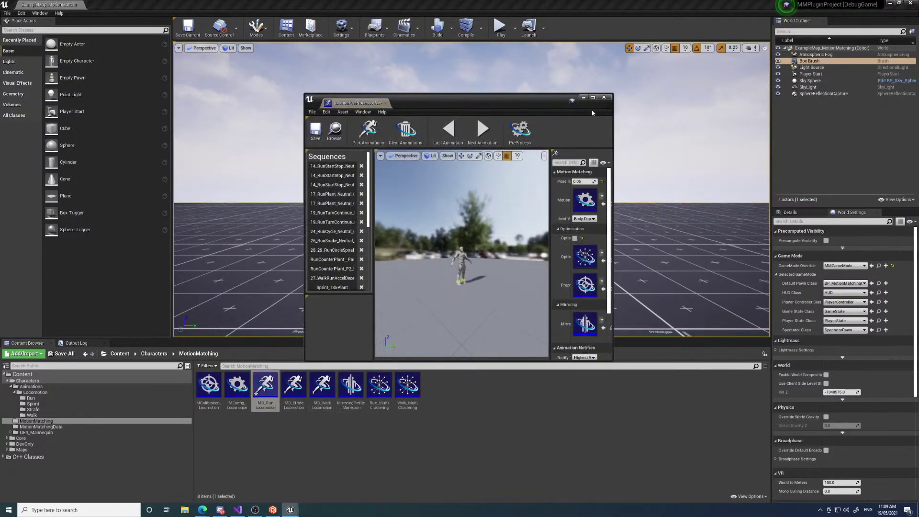
{"action": "left_click", "coordinate": [592, 97]}
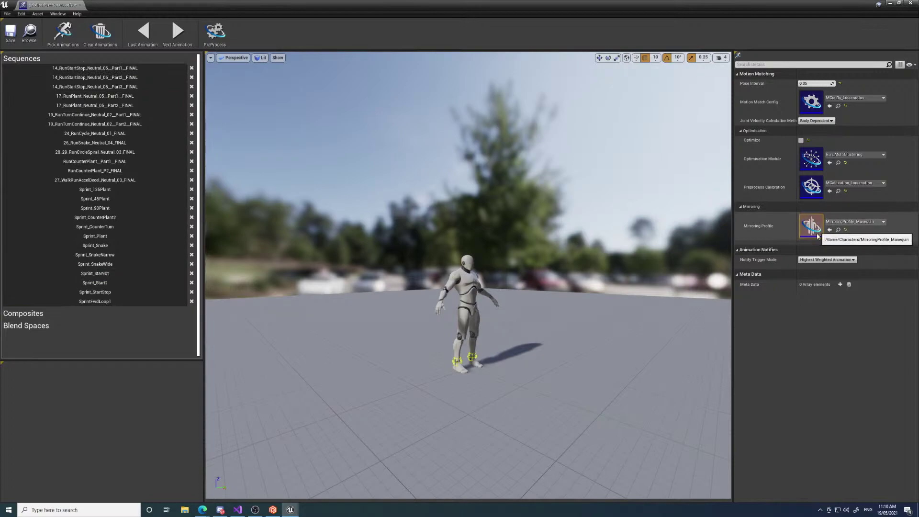
{"action": "left_click", "coordinate": [80, 5]}
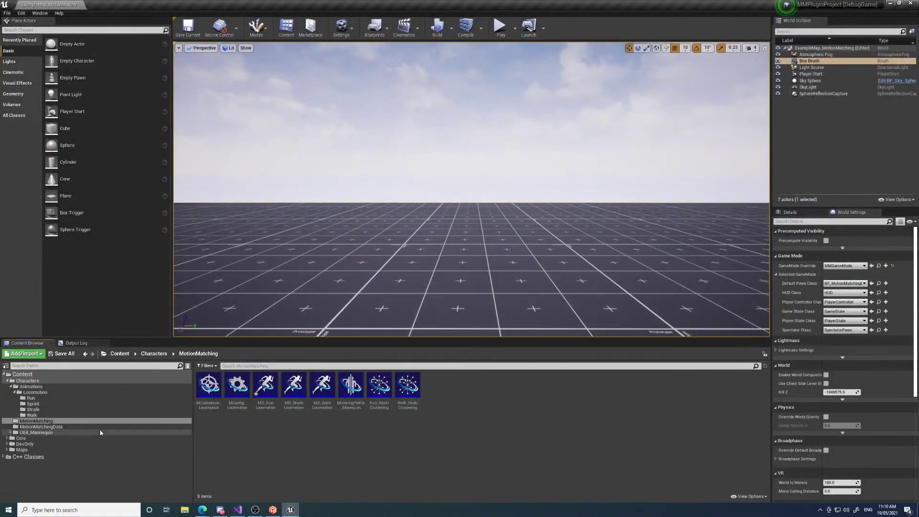
Step: Open ABP_MotionMatchingExample from the Characters folder and examine the mirroring settings of the Idle state's Pose Matching node
{"action": "left_click", "coordinate": [27, 381]}
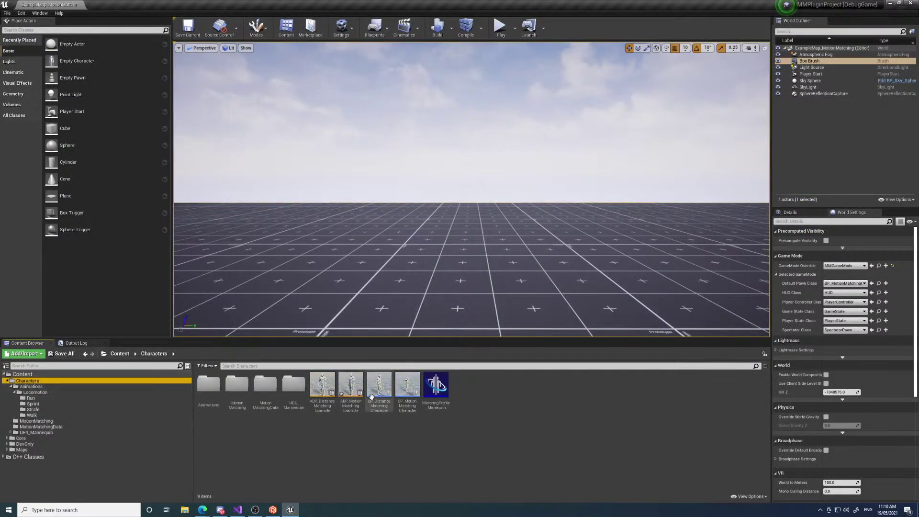
{"action": "double_click", "coordinate": [349, 387]}
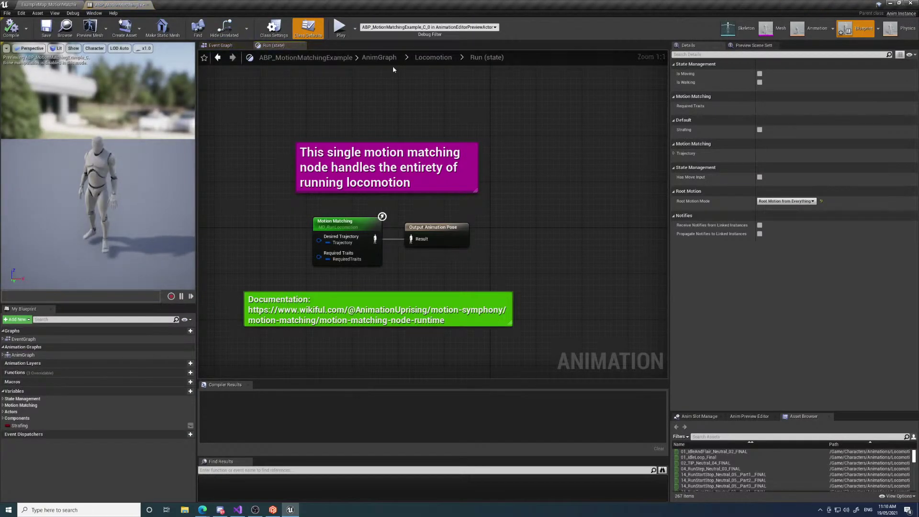
{"action": "left_click", "coordinate": [431, 59]}
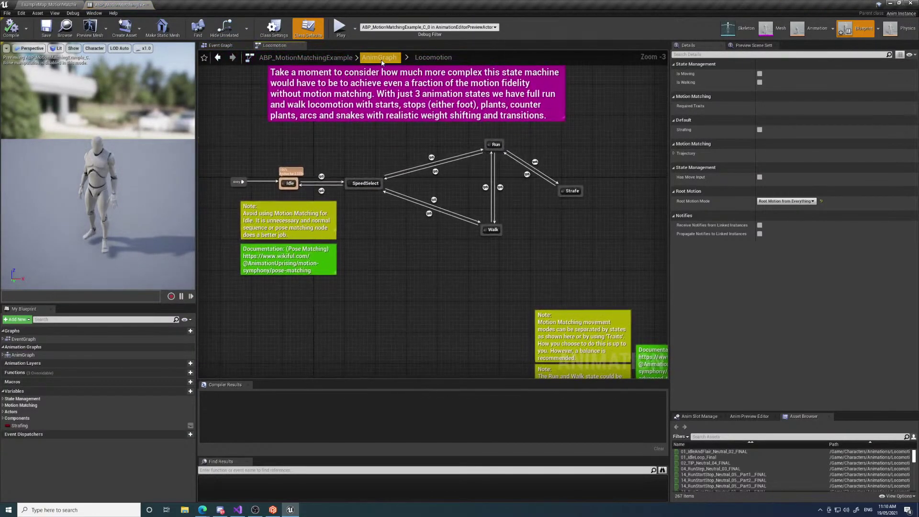
{"action": "double_click", "coordinate": [289, 183]}
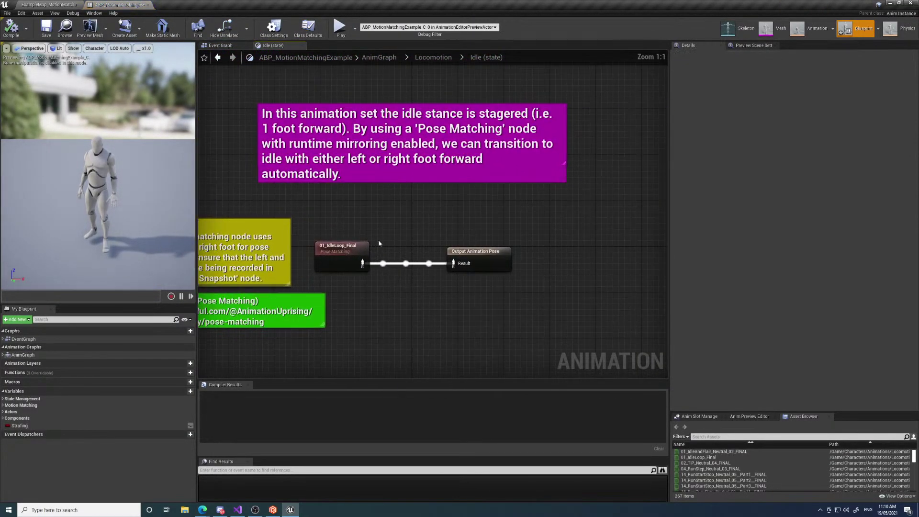
{"action": "left_click", "coordinate": [366, 245]}
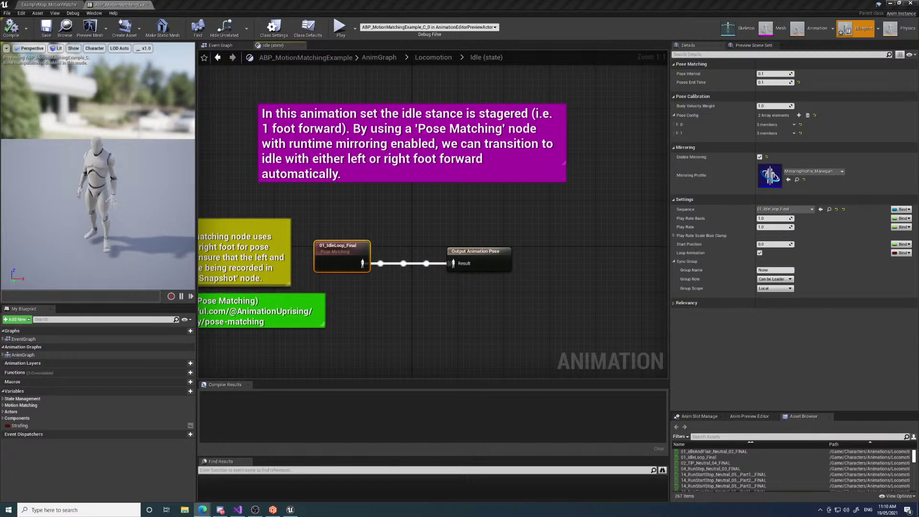
{"action": "left_click_drag", "start_coordinate": [402, 181], "coordinate": [405, 139]}
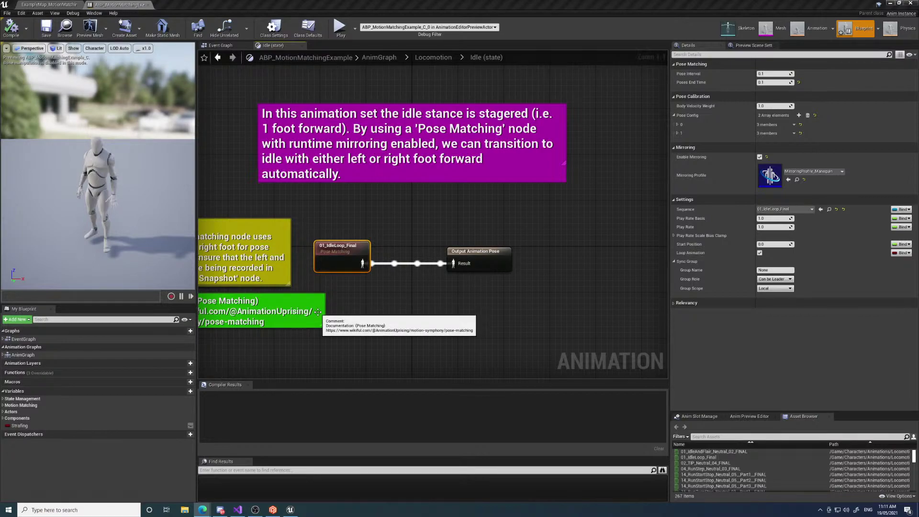
{"action": "right_click_drag", "start_coordinate": [400, 302], "coordinate": [424, 305]}
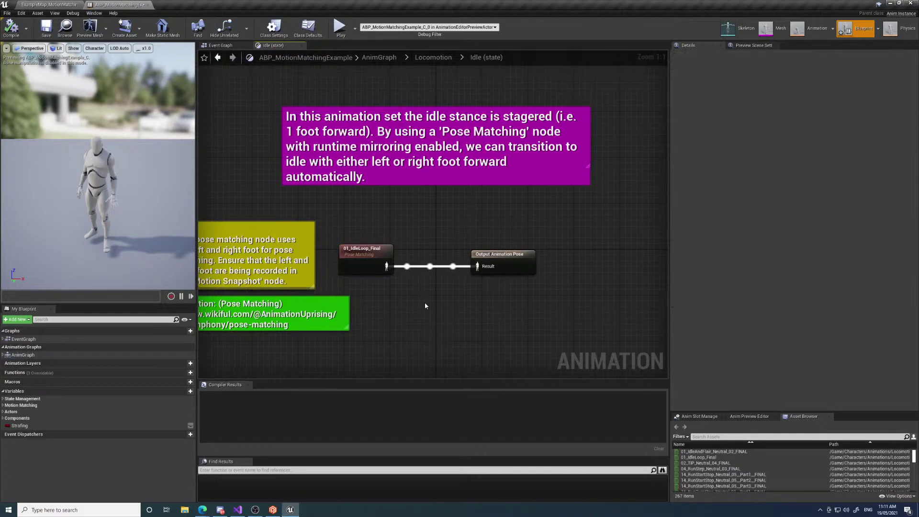
Step: View the Locomotion state machine and the Run state's single Motion Matching node, and go back to the state machine
{"action": "left_click", "coordinate": [434, 57]}
{"action": "right_click_drag", "start_coordinate": [390, 67], "coordinate": [397, 132]}
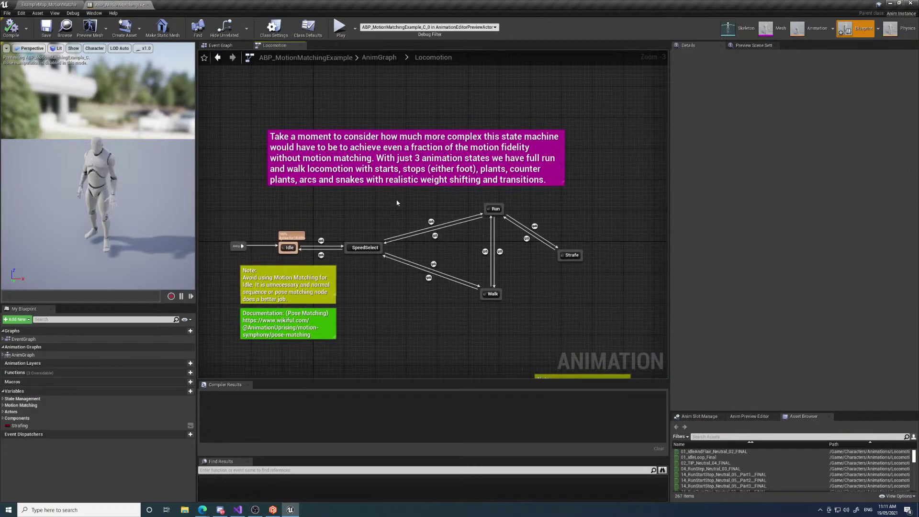
{"action": "double_click", "coordinate": [496, 212]}
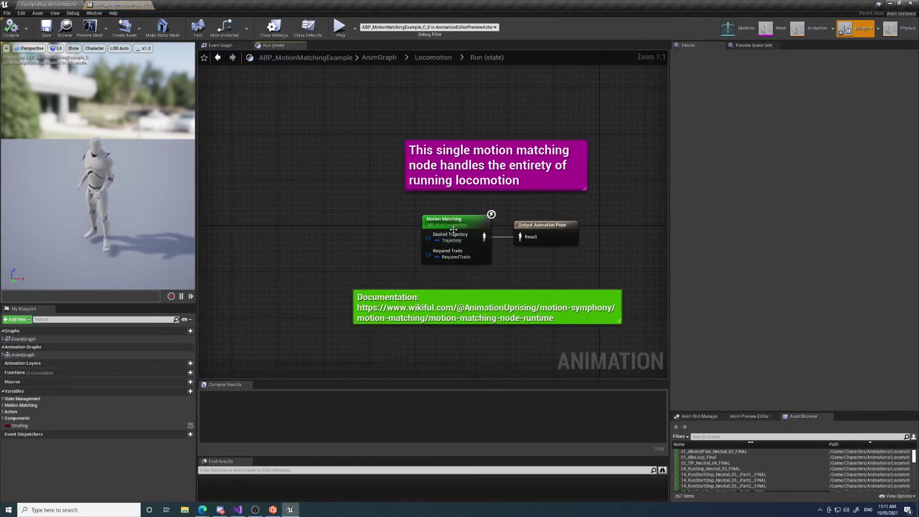
{"action": "left_click", "coordinate": [436, 60]}
Step: Look over the top-level AnimGraph and reopen its Locomotion state machine to view the states and transitions
{"action": "left_click", "coordinate": [379, 57]}
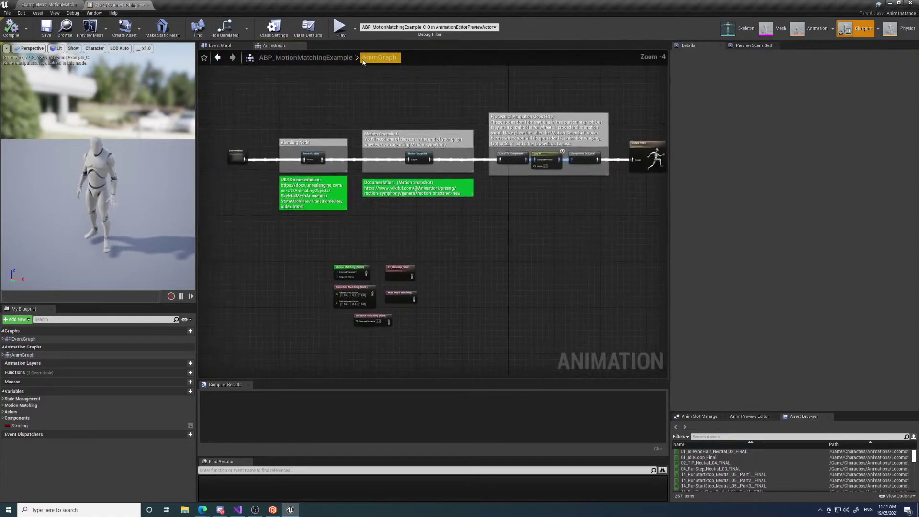
{"action": "right_click_drag", "start_coordinate": [488, 246], "coordinate": [527, 339]}
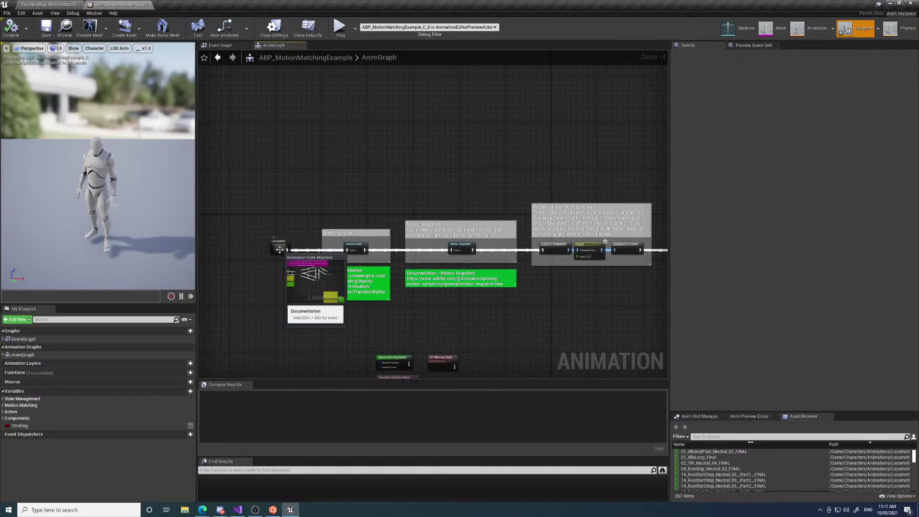
{"action": "double_click", "coordinate": [280, 248]}
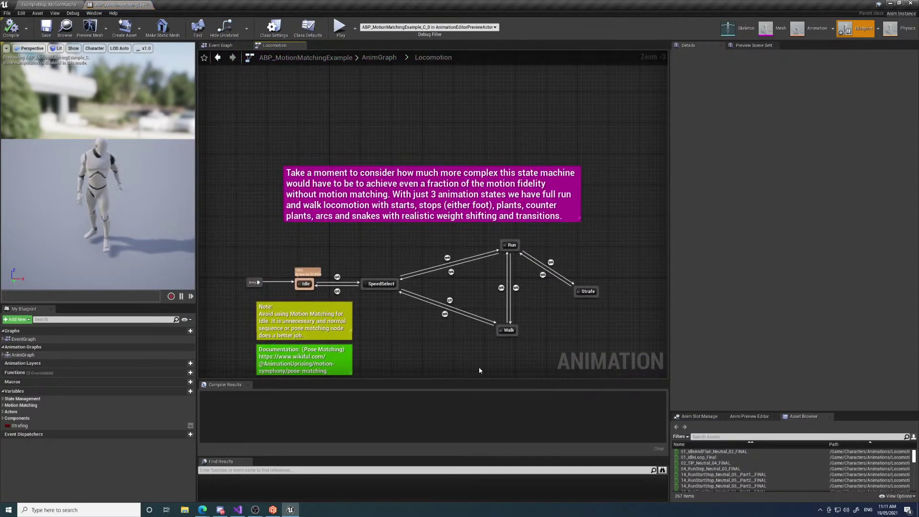
{"action": "right_click_drag", "start_coordinate": [482, 363], "coordinate": [477, 312]}
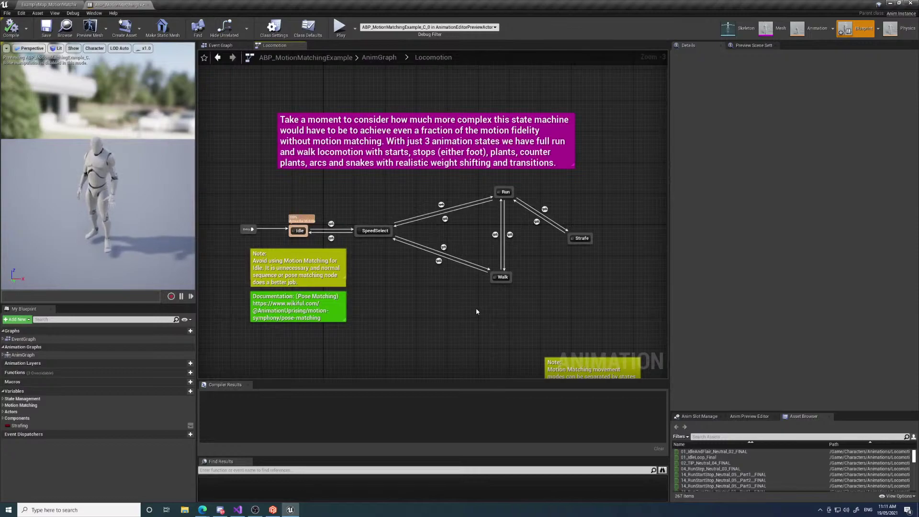